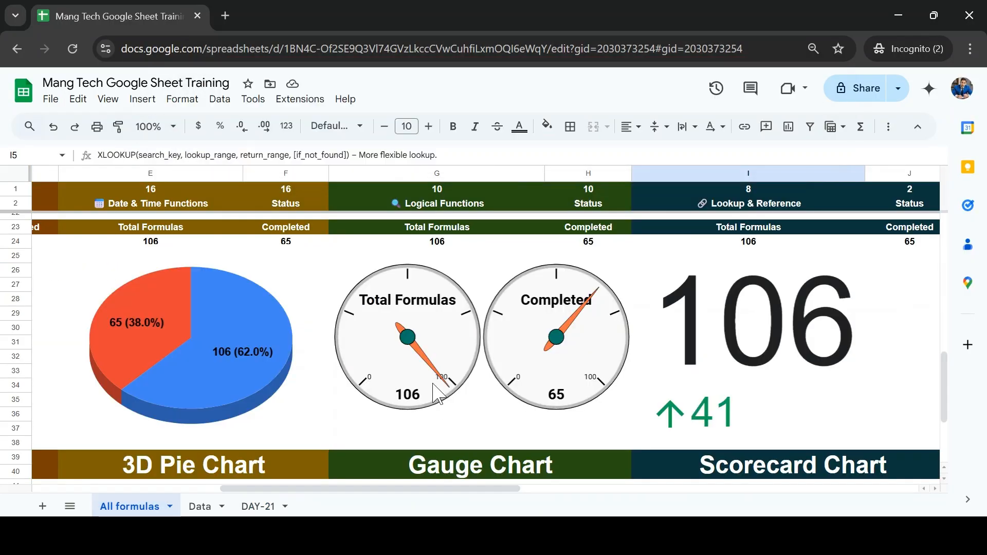
Step: Review the summary charts and the Lookup & Reference function list on the All formulas sheet
{"action": "scroll", "coordinate": [436, 395], "scroll_direction": "up", "scroll_amount": 1}
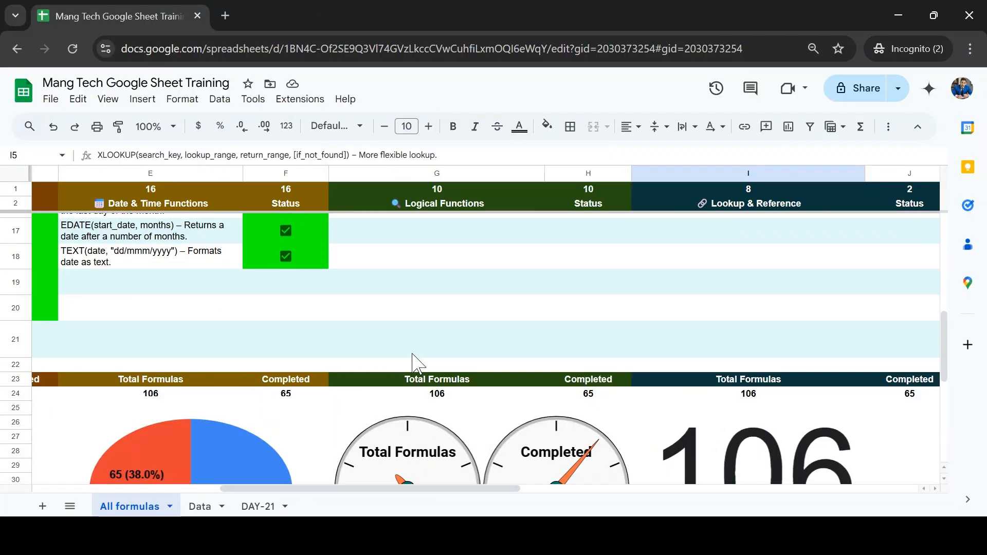
{"action": "scroll", "coordinate": [415, 359], "scroll_direction": "down", "scroll_amount": 3}
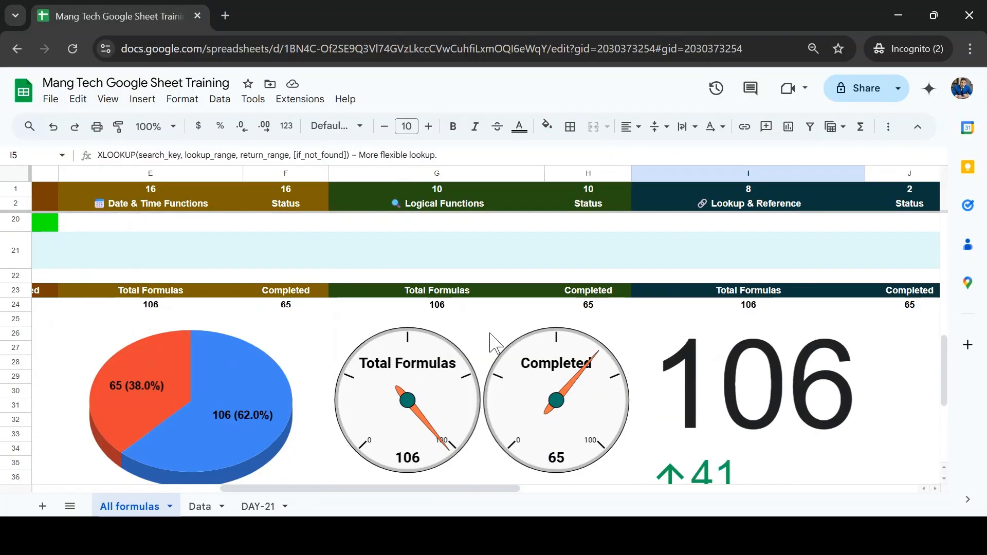
{"action": "left_click", "coordinate": [747, 308]}
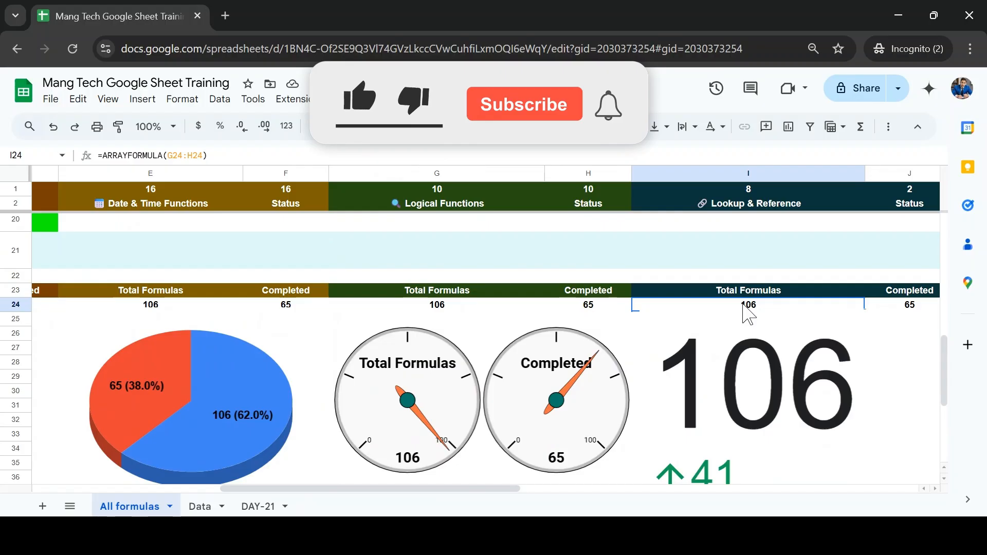
{"action": "scroll", "coordinate": [749, 314], "scroll_direction": "left", "scroll_amount": 2}
{"action": "scroll", "coordinate": [749, 314], "scroll_direction": "right", "scroll_amount": 5}
{"action": "scroll", "coordinate": [749, 314], "scroll_direction": "up", "scroll_amount": 2}
{"action": "scroll", "coordinate": [748, 314], "scroll_direction": "up", "scroll_amount": 8}
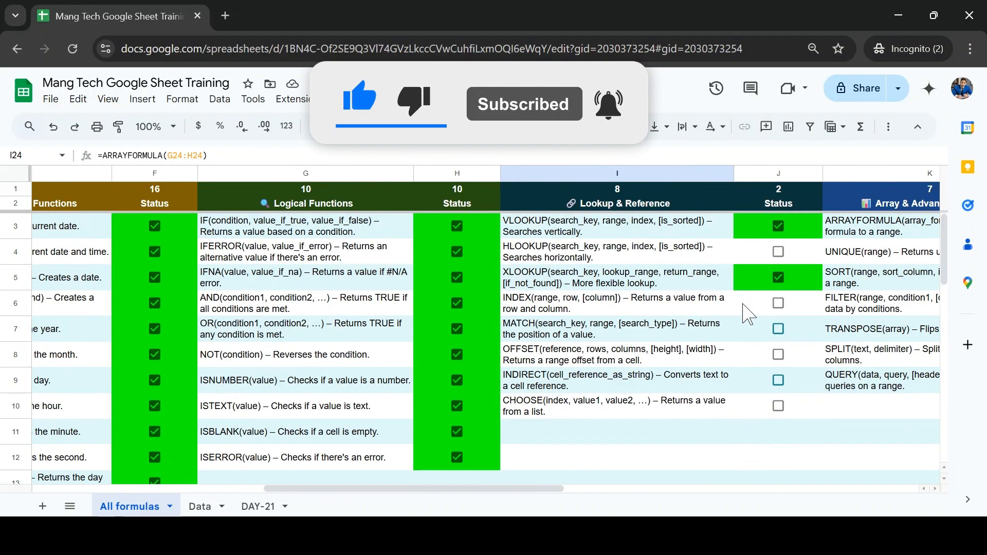
{"action": "left_click", "coordinate": [641, 224]}
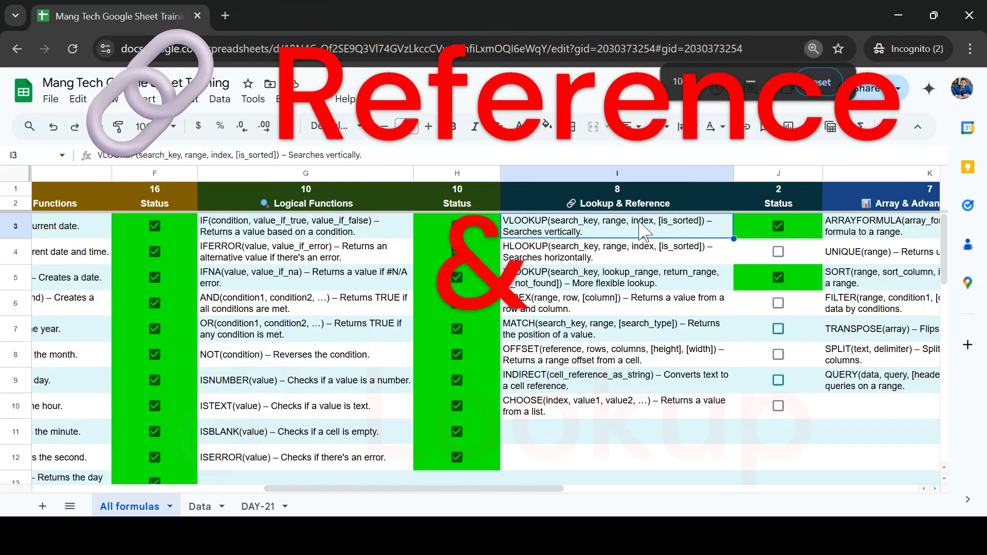
{"action": "key", "text": "ctrl+plus"}
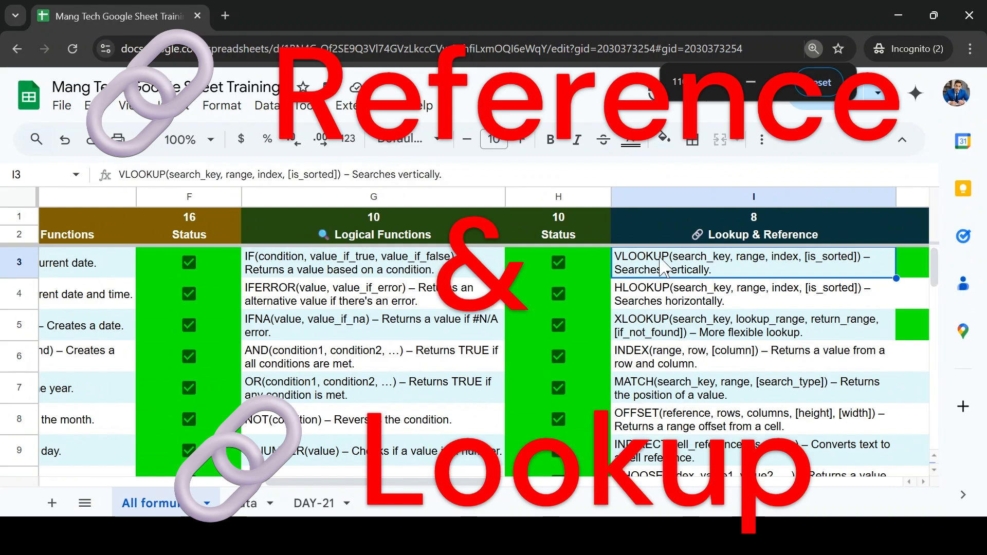
{"action": "scroll", "coordinate": [752, 379], "scroll_direction": "right", "scroll_amount": 3}
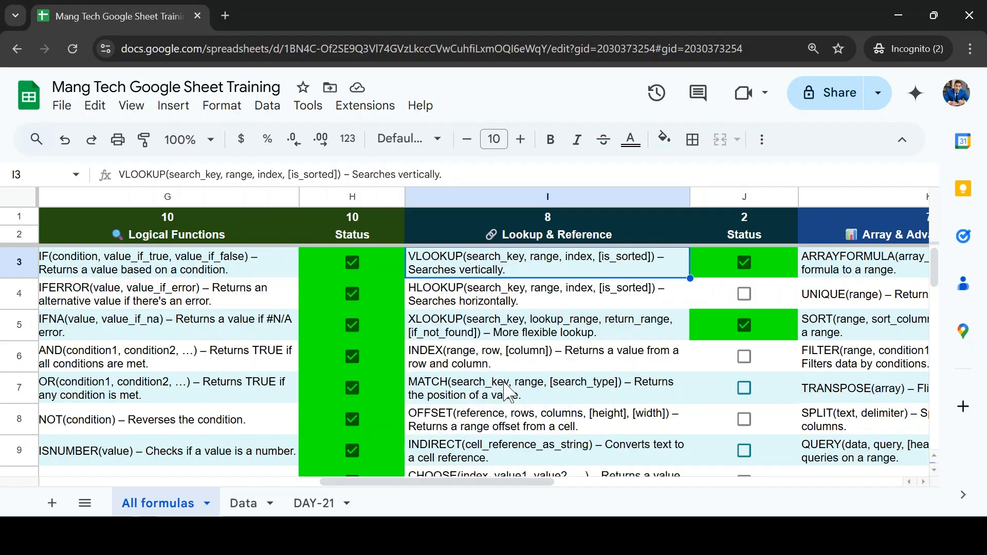
{"action": "scroll", "coordinate": [504, 366], "scroll_direction": "down", "scroll_amount": 2}
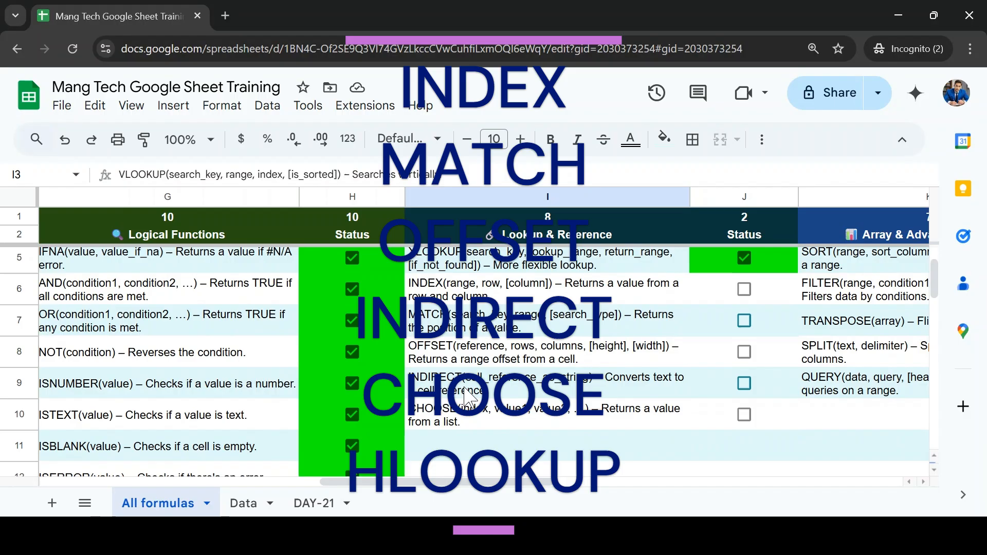
{"action": "scroll", "coordinate": [468, 398], "scroll_direction": "up", "scroll_amount": 2}
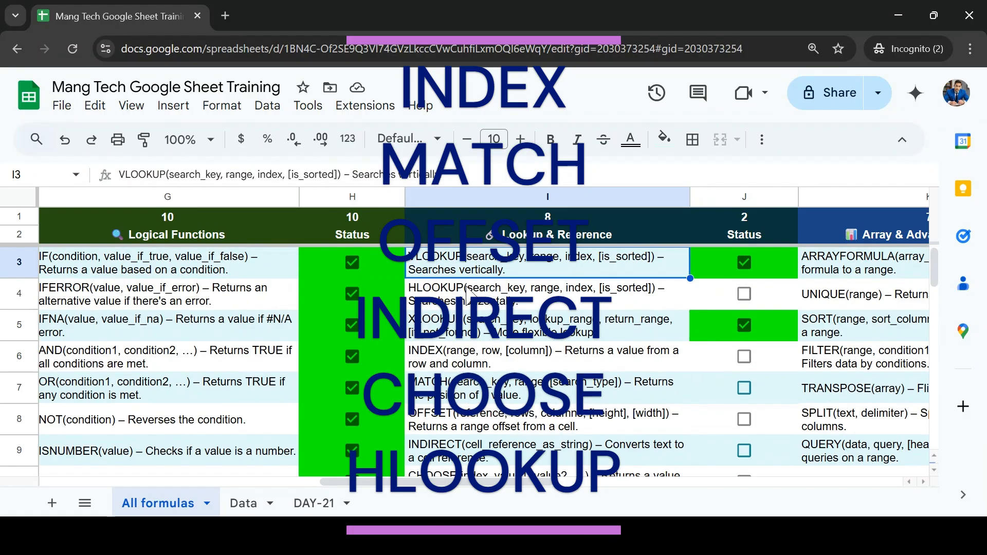
Step: Mark INDEX and MATCH as completed in the Status column of the Lookup & Reference list
{"action": "left_click", "coordinate": [489, 360]}
{"action": "key", "text": "Right"}
{"action": "key", "text": "space"}
{"action": "key", "text": "Down"}
{"action": "key", "text": "space"}
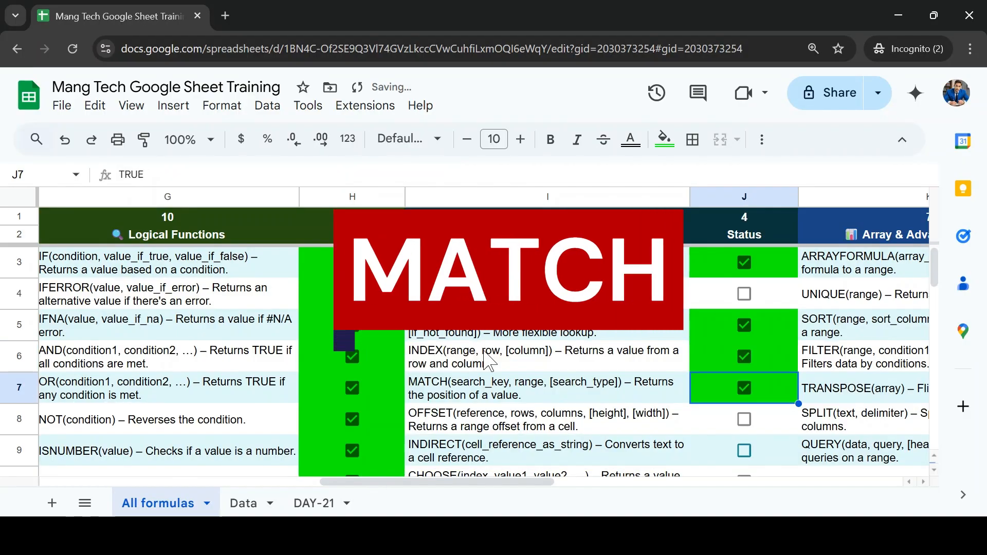
Step: Highlight the INDEX and MATCH entries together with their status cells, I6:J7, to examine them as a pair
{"action": "key", "text": "Up"}
{"action": "key", "text": "shift+Left"}
{"action": "key", "text": "shift+Down"}
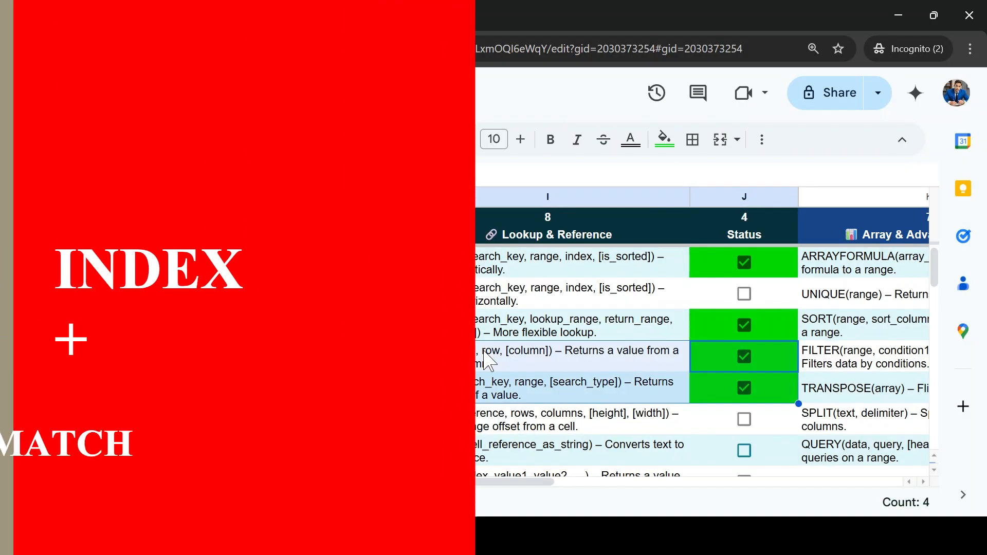
{"action": "key", "text": "Right"}
{"action": "key", "text": "Left"}
{"action": "key", "text": "Left"}
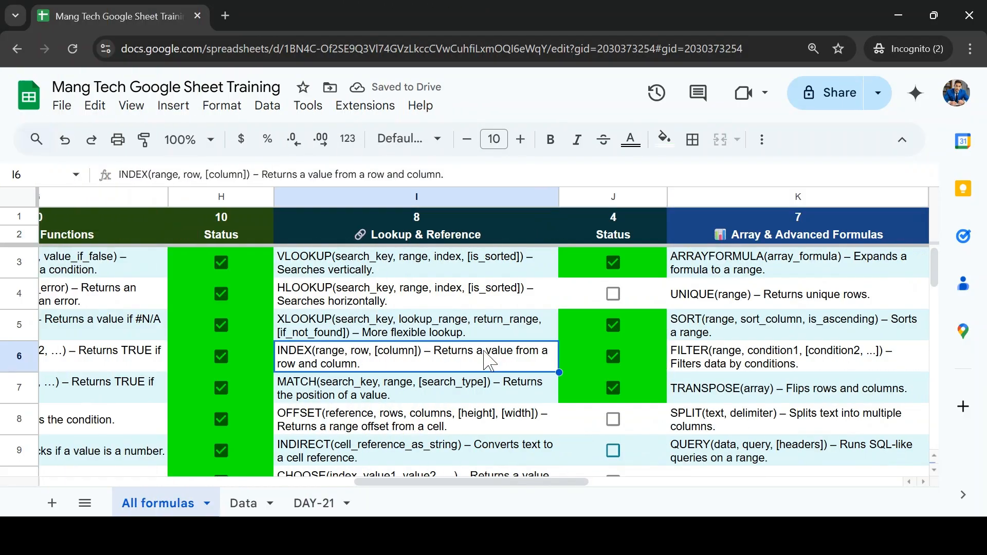
{"action": "key", "text": "shift+Down"}
{"action": "key", "text": "shift+Right"}
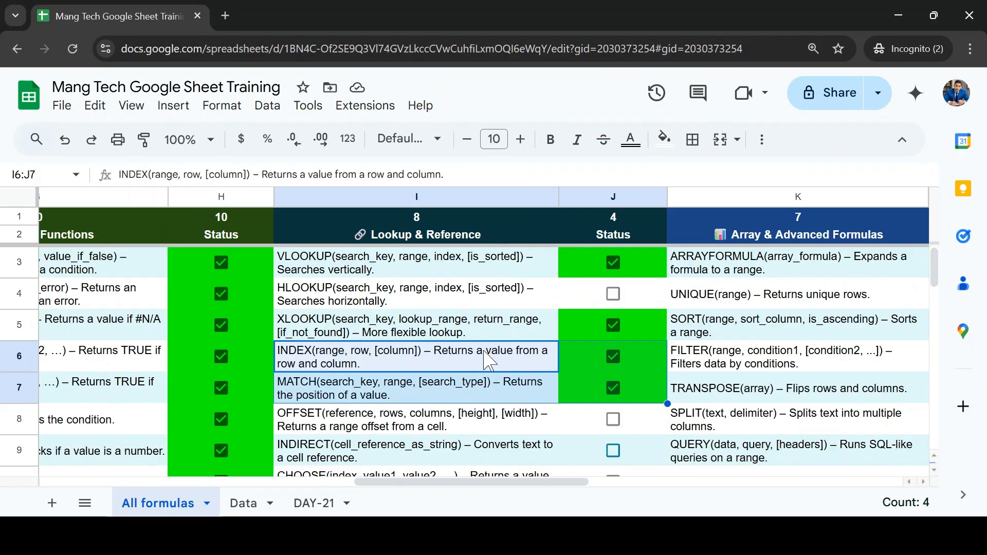
Step: Compare the VLOOKUP, HLOOKUP and XLOOKUP descriptions with those of INDEX and MATCH in the Lookup & Reference list
{"action": "key", "text": "Up"}
{"action": "key", "text": "Up"}
{"action": "key", "text": "Down"}
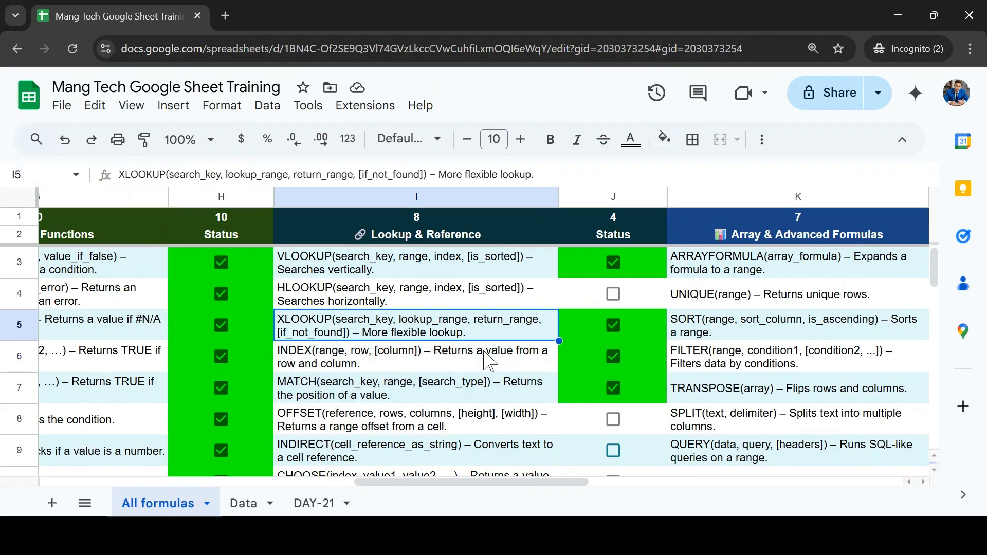
{"action": "key", "text": "Up"}
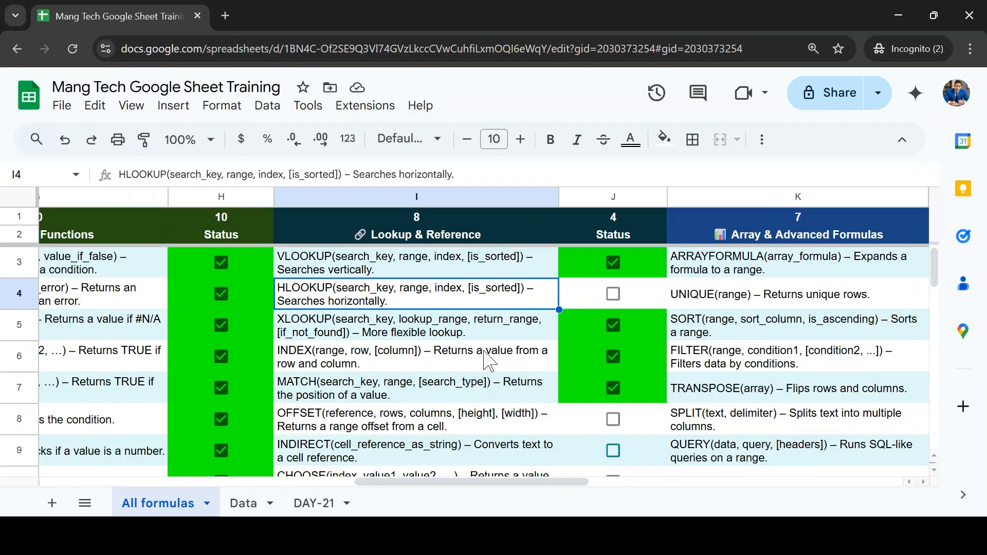
{"action": "key", "text": "Down"}
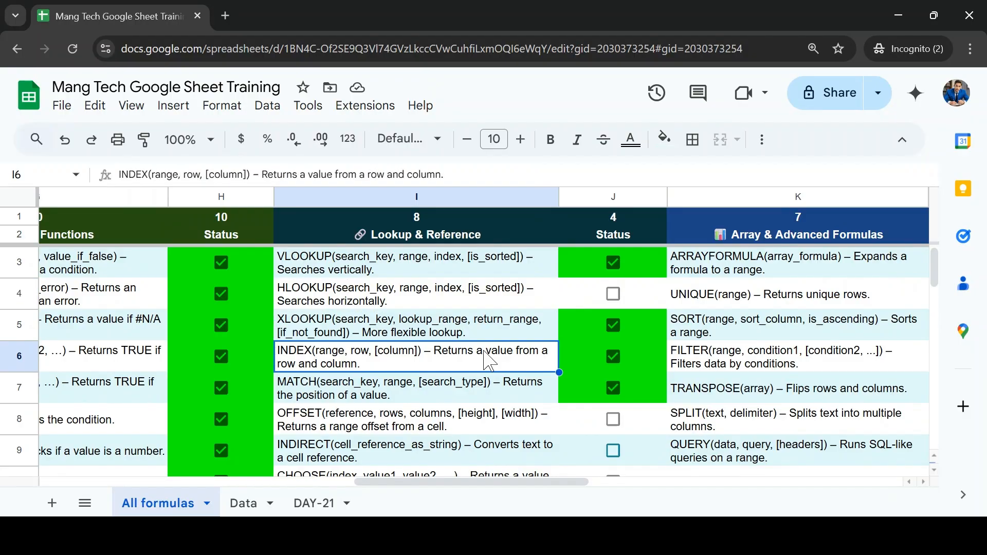
{"action": "key", "text": "Up"}
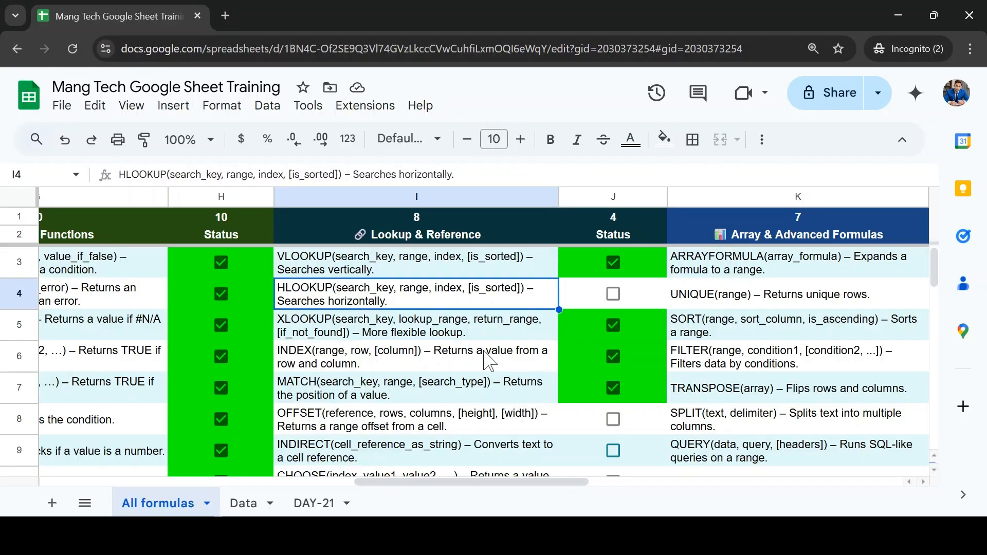
{"action": "key", "text": "Down"}
{"action": "key", "text": "Down"}
{"action": "key", "text": "Down"}
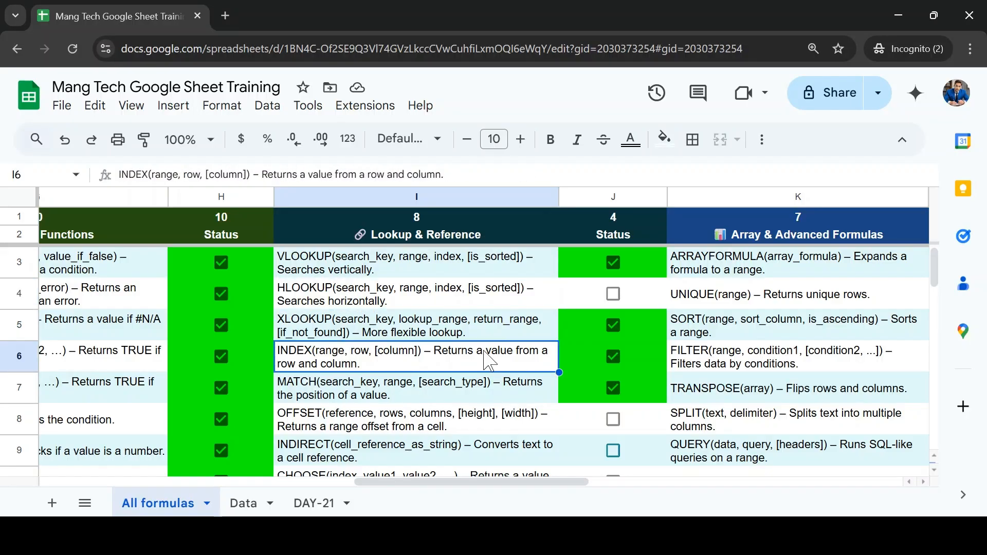
{"action": "key", "text": "shift+Up"}
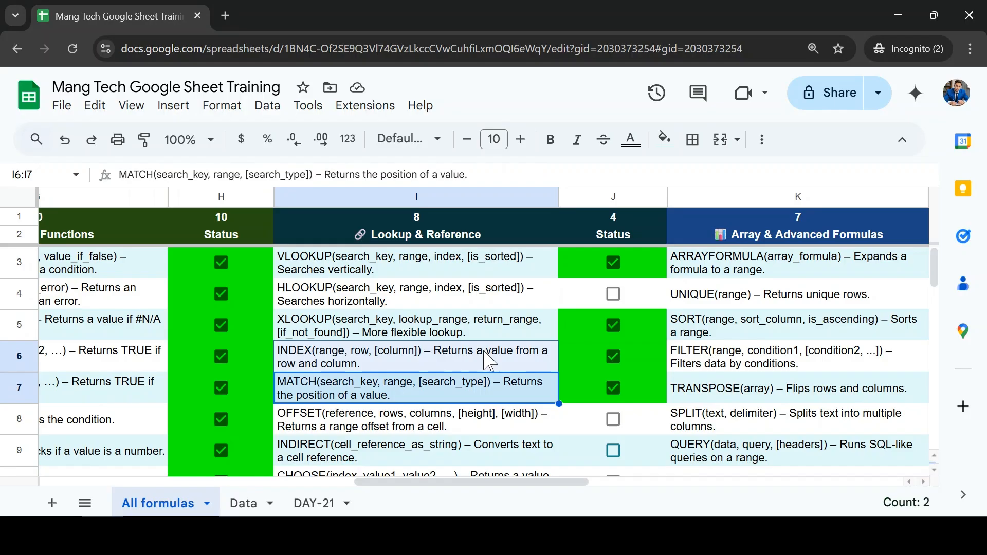
{"action": "key", "text": "Up"}
{"action": "key", "text": "Up"}
{"action": "key", "text": "Up"}
{"action": "key", "text": "Up"}
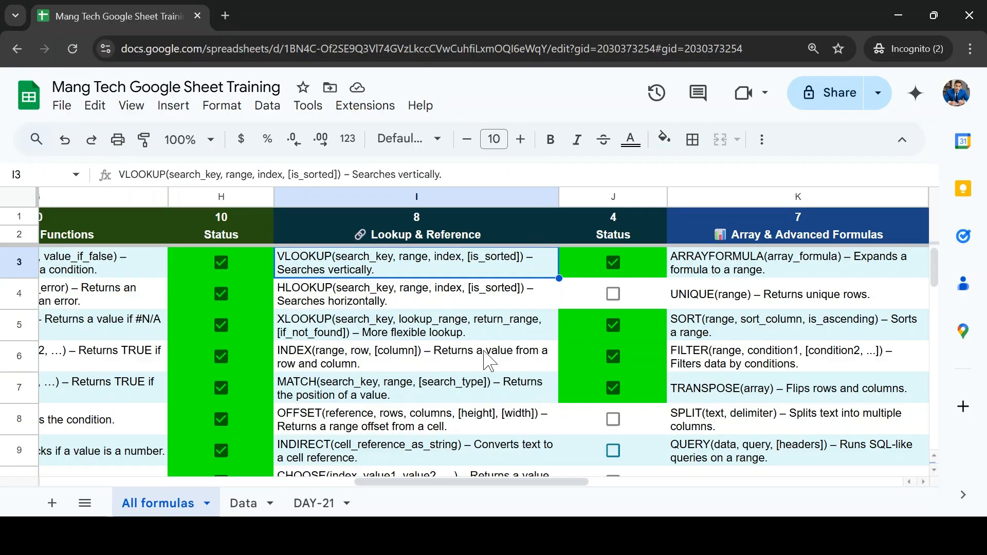
{"action": "key", "text": "Down"}
{"action": "key", "text": "Down"}
{"action": "key", "text": "Down"}
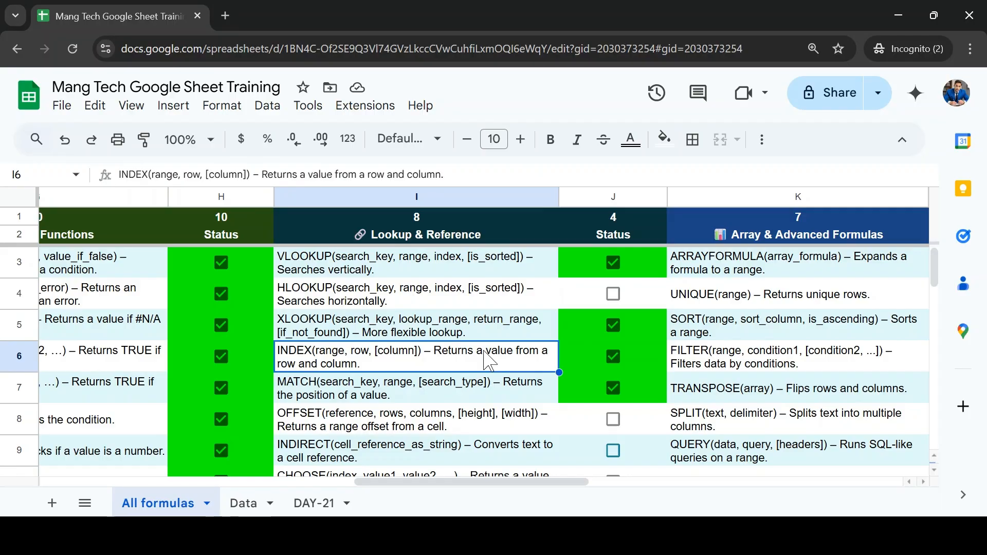
Step: Open the Data sheet and examine the Order ID column from its header to its last record
{"action": "left_click", "coordinate": [243, 503]}
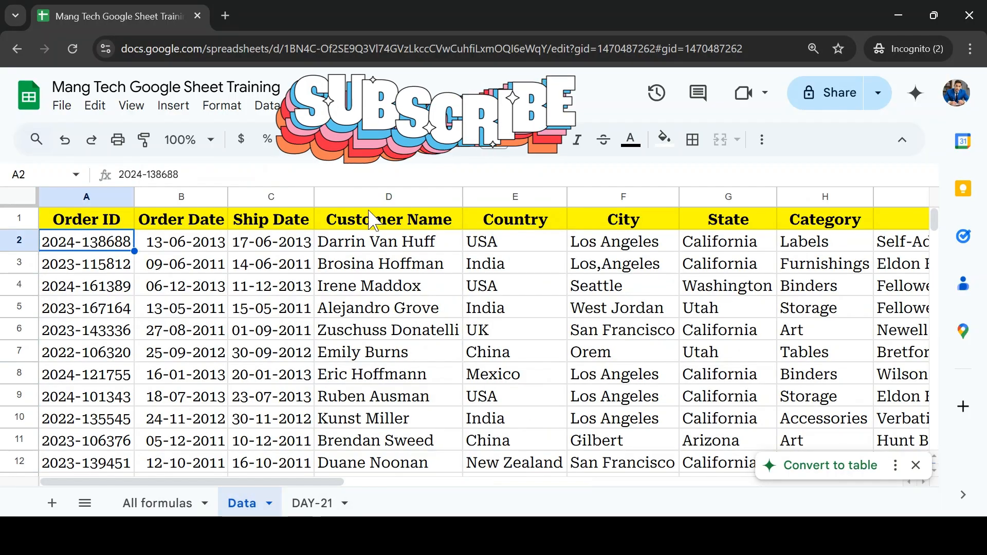
{"action": "left_click", "coordinate": [260, 221]}
{"action": "key", "text": "ctrl+Left"}
{"action": "key", "text": "ctrl+Down"}
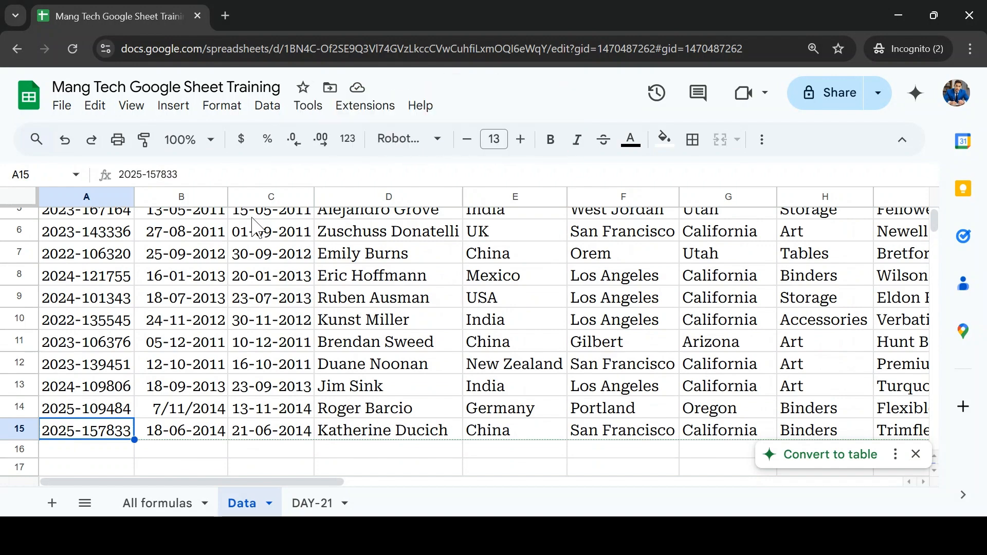
{"action": "key", "text": "ctrl+Up"}
{"action": "key", "text": "Down"}
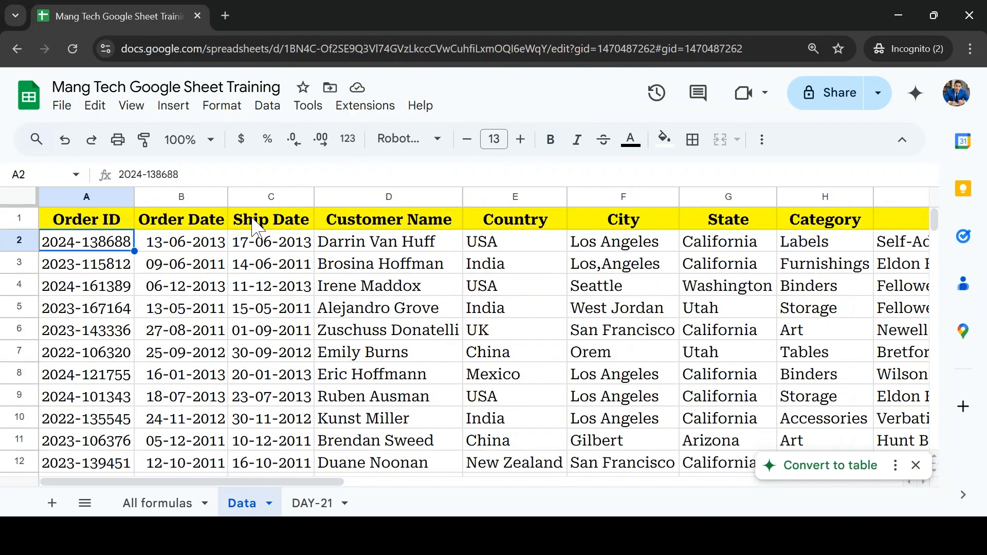
Step: Examine the order table's columns across to Track No and its bottom row, and return to cell A1
{"action": "key", "text": "Right"}
{"action": "key", "text": "Right"}
{"action": "key", "text": "Right"}
{"action": "key", "text": "Right"}
{"action": "key", "text": "Right"}
{"action": "key", "text": "Right"}
{"action": "key", "text": "ctrl+Right"}
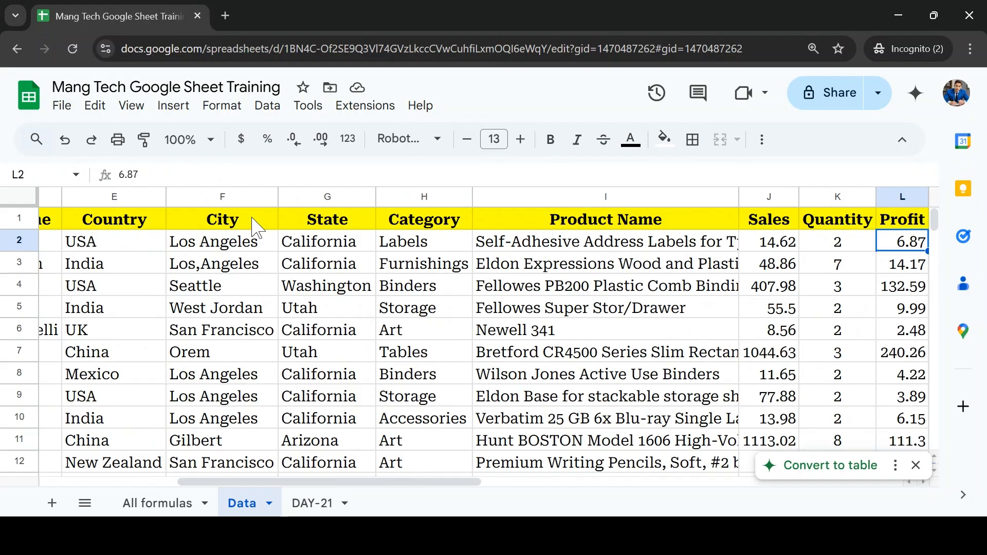
{"action": "key", "text": "Right"}
{"action": "key", "text": "Right"}
{"action": "key", "text": "Left"}
{"action": "key", "text": "Up"}
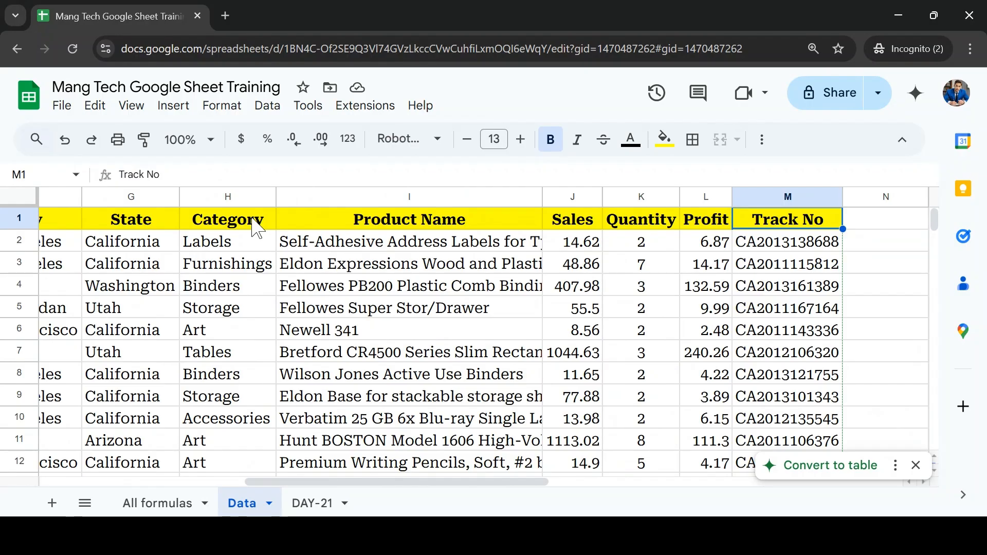
{"action": "key", "text": "ctrl+shift+Left"}
{"action": "key", "text": "Right"}
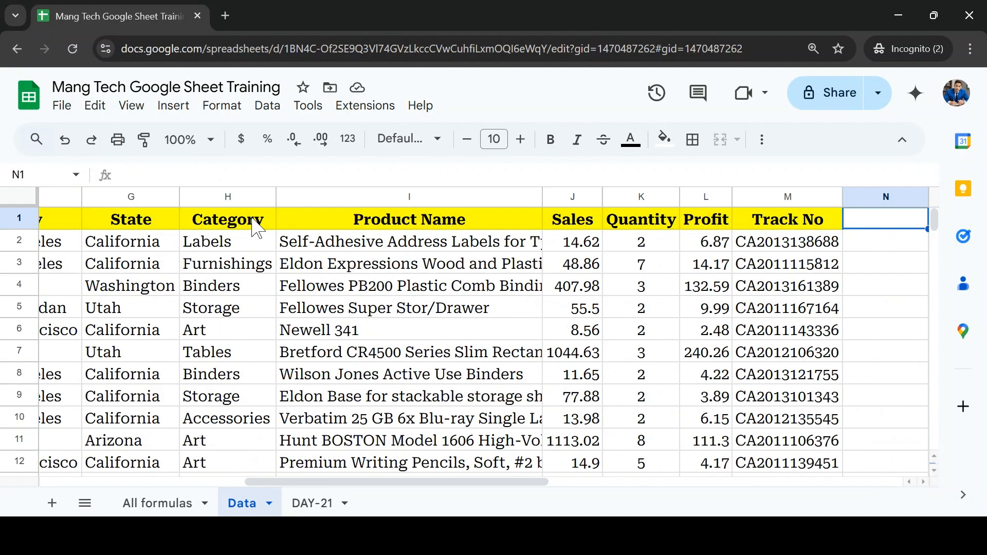
{"action": "key", "text": "Left"}
{"action": "key", "text": "ctrl+Down"}
{"action": "key", "text": "ctrl+Left"}
{"action": "key", "text": "Down"}
{"action": "key", "text": "Up"}
{"action": "key", "text": "ctrl+Up"}
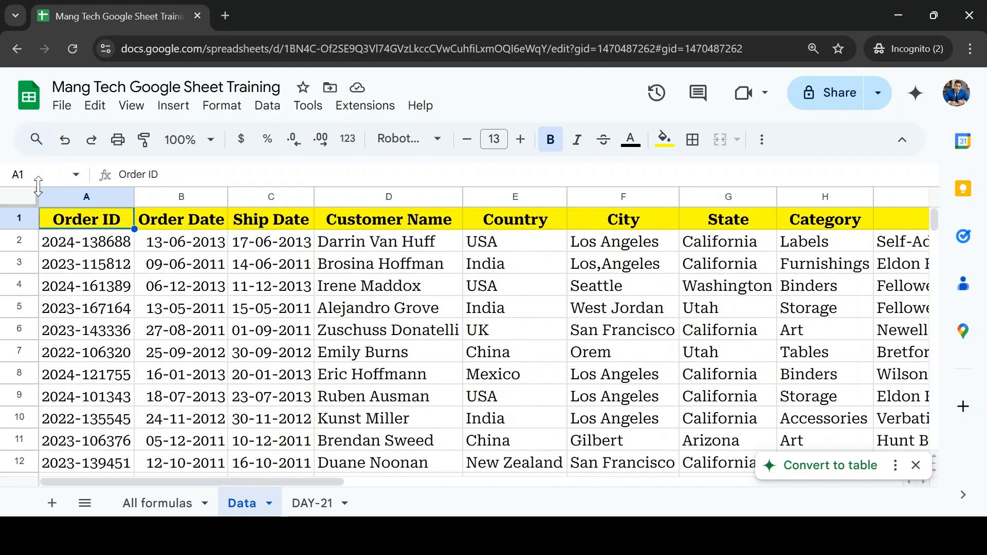
Step: Freeze the header row of the order table on the Data sheet
{"action": "left_click_drag", "start_coordinate": [13, 203], "coordinate": [14, 231]}
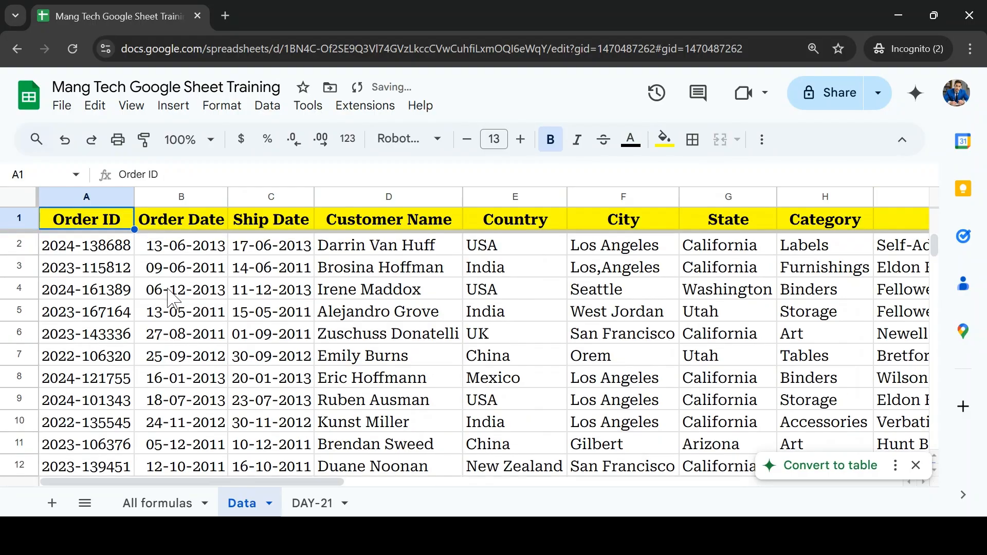
{"action": "left_click", "coordinate": [161, 296]}
Step: Open the DAY-21 sheet and select cell B1 beside the INDEX label
{"action": "left_click", "coordinate": [327, 502]}
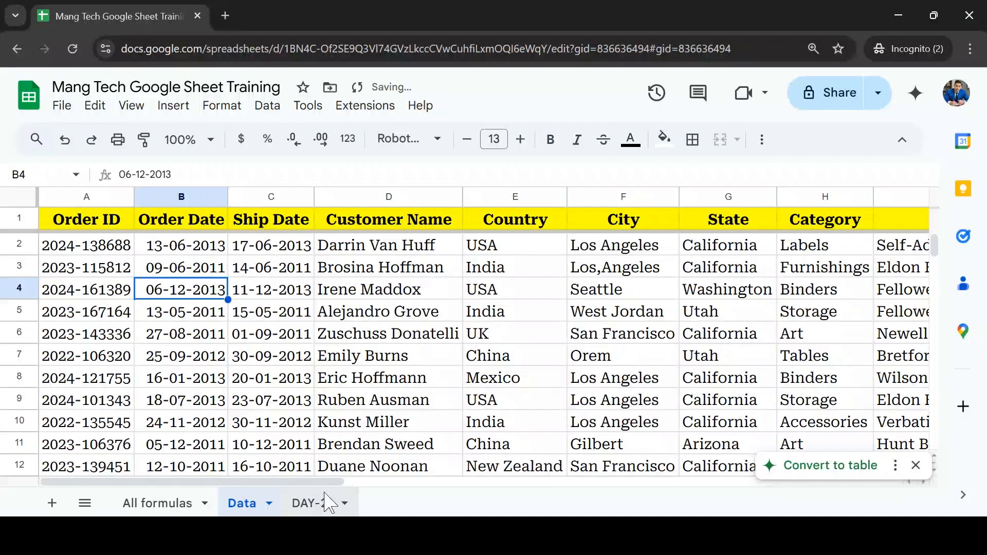
{"action": "left_click", "coordinate": [220, 229]}
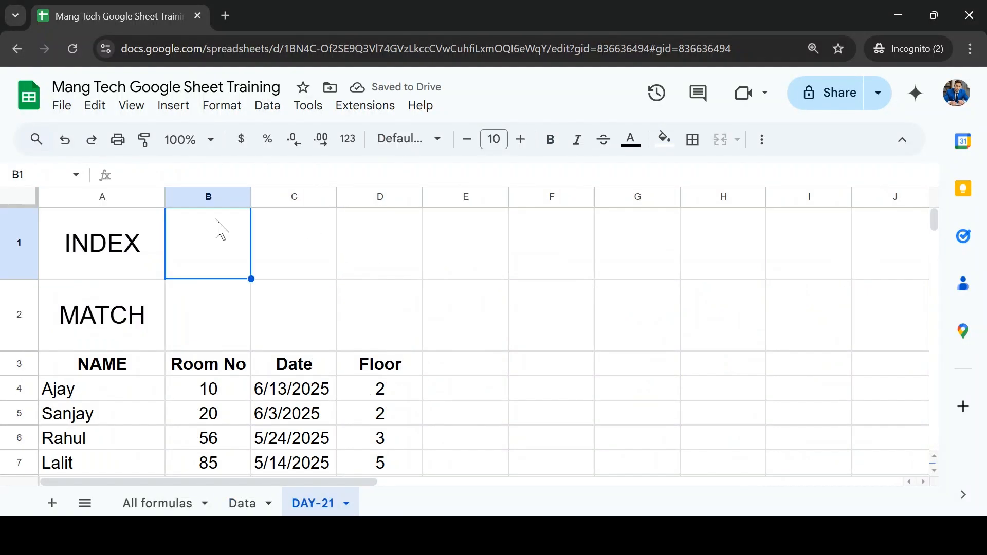
{"action": "key", "text": "Left"}
{"action": "key", "text": "Down"}
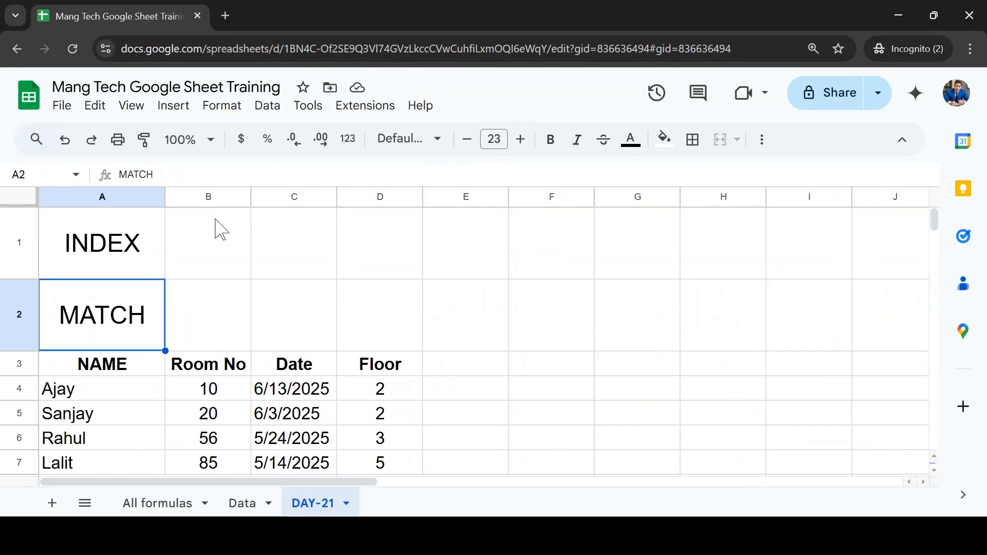
{"action": "key", "text": "Right"}
{"action": "key", "text": "Up"}
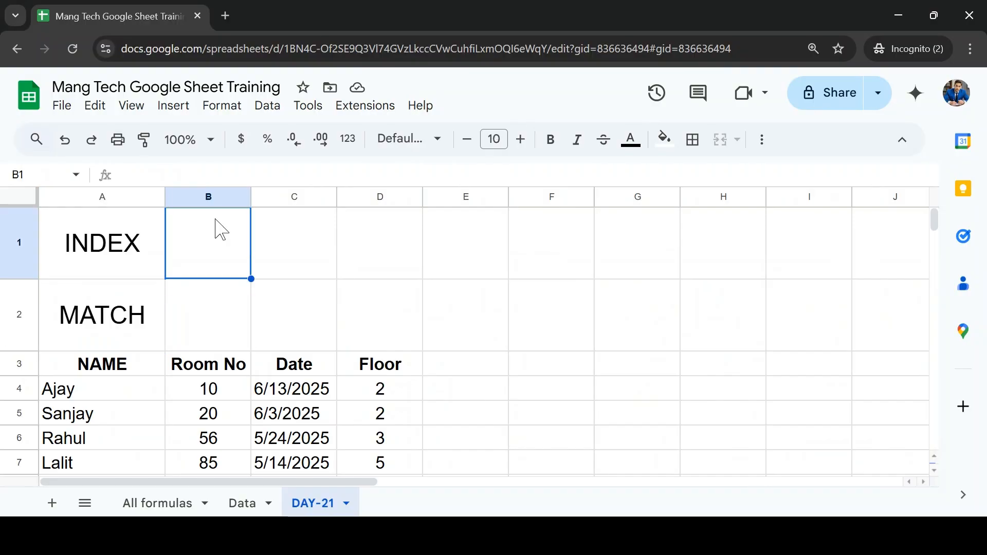
{"action": "type", "text": "=Ind"}
{"action": "key", "text": "Tab"}
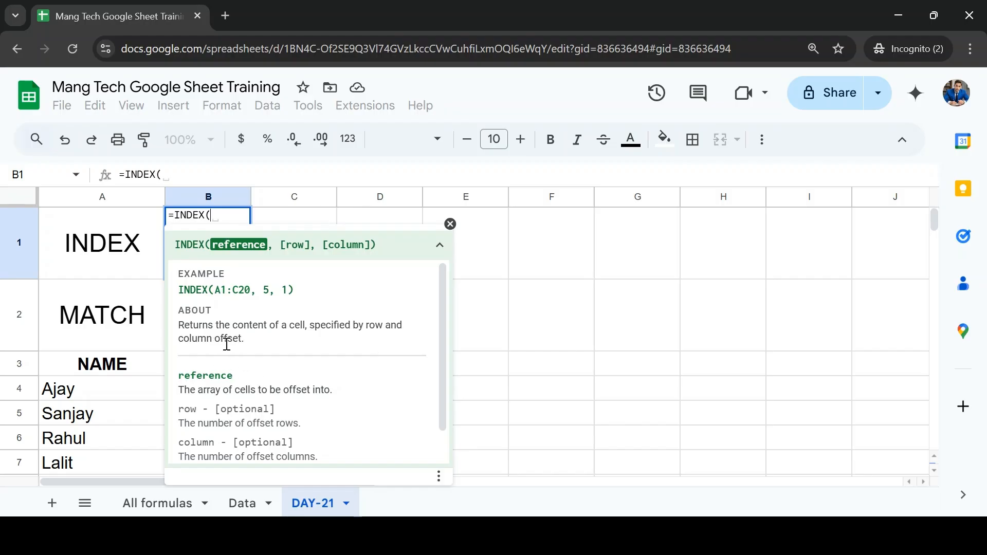
{"action": "left_click", "coordinate": [505, 257]}
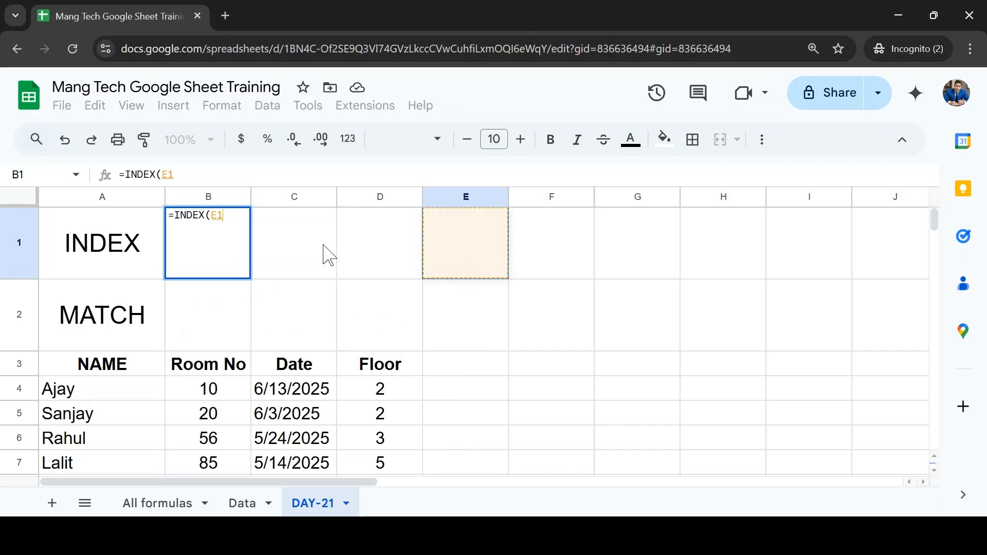
{"action": "key", "text": "Escape"}
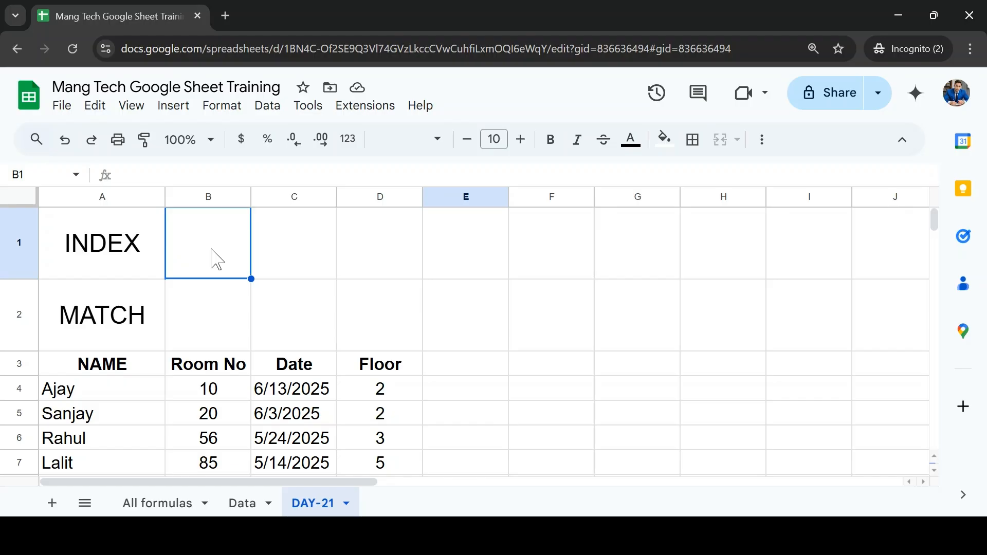
Step: Start an INDEX formula in cell B1 with the whole table A3:D12, headers included, as its reference
{"action": "type", "text": "=in"}
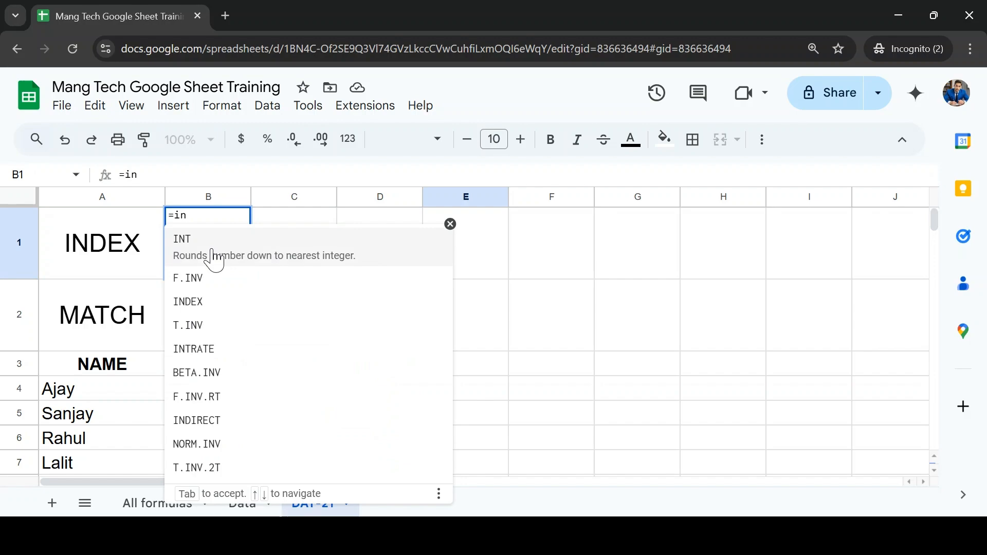
{"action": "type", "text": "d"}
{"action": "key", "text": "Tab"}
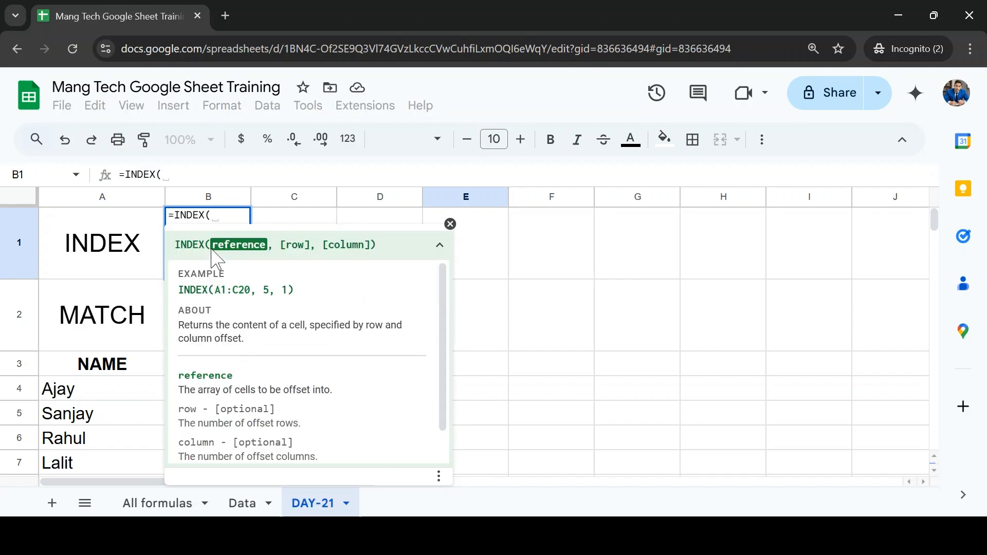
{"action": "left_click", "coordinate": [109, 378]}
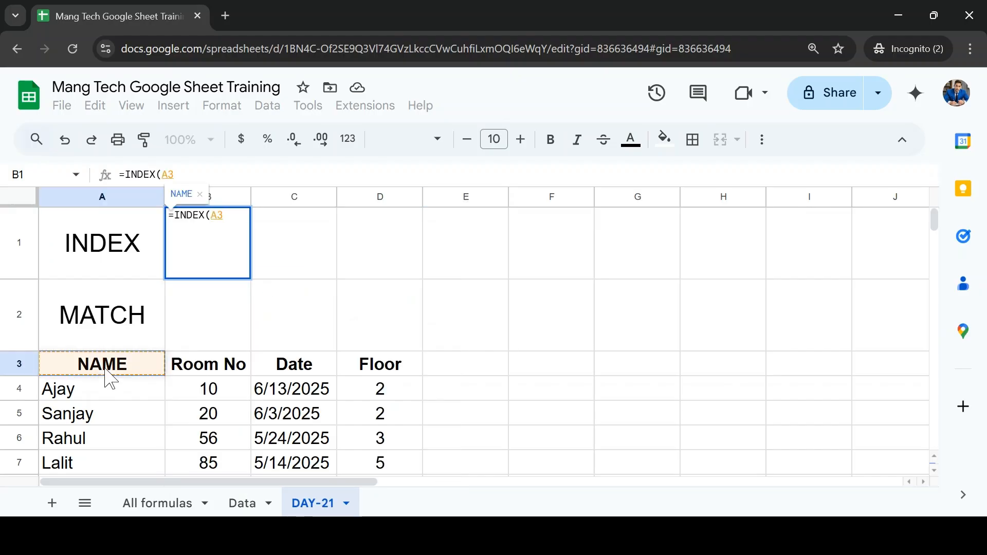
{"action": "key", "text": "ctrl+shift+Down"}
{"action": "key", "text": "shift+Right"}
{"action": "key", "text": "shift+Right"}
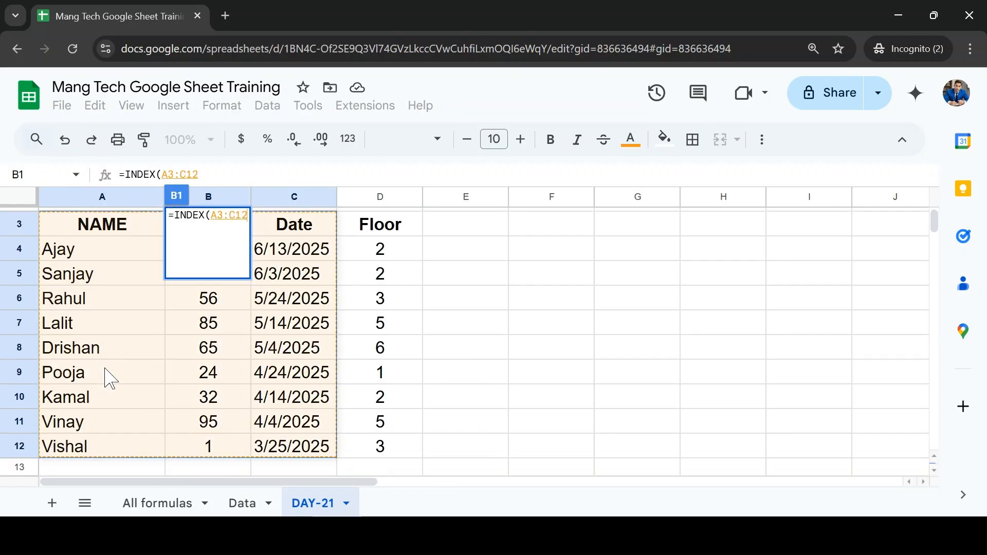
{"action": "key", "text": "shift+Right"}
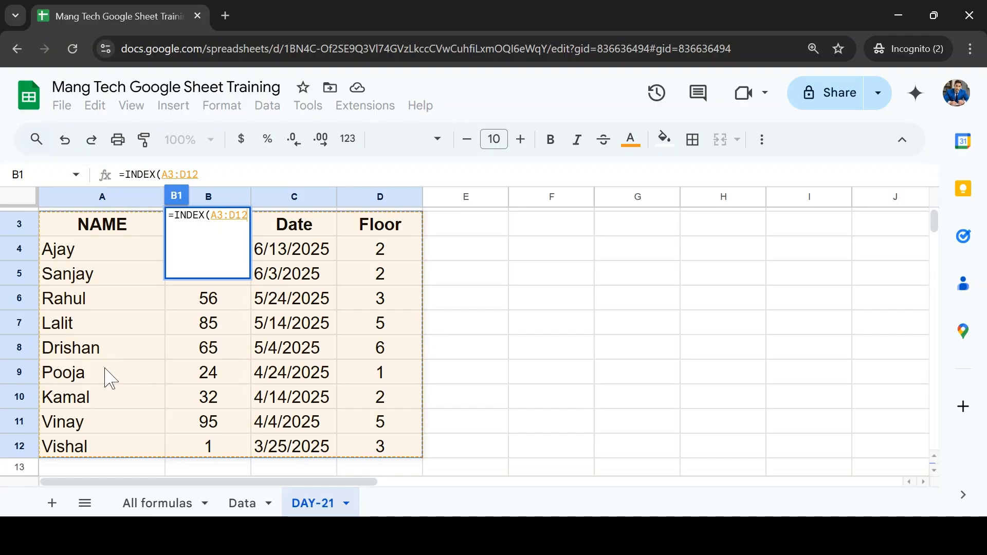
{"action": "type", "text": ","}
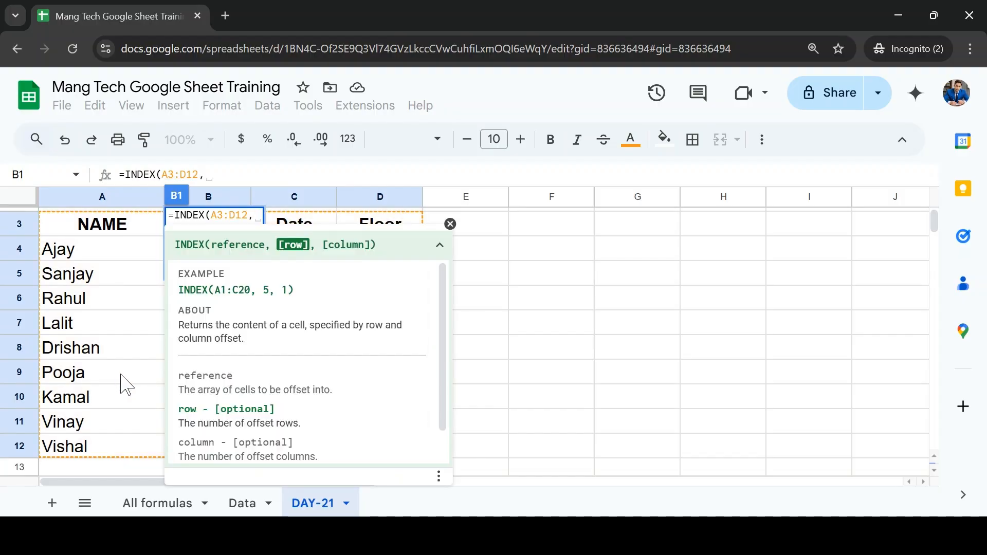
Step: Complete the INDEX formula in B1 with row 5 and column 2 of the table
{"action": "scroll", "coordinate": [125, 385], "scroll_direction": "up", "scroll_amount": 3}
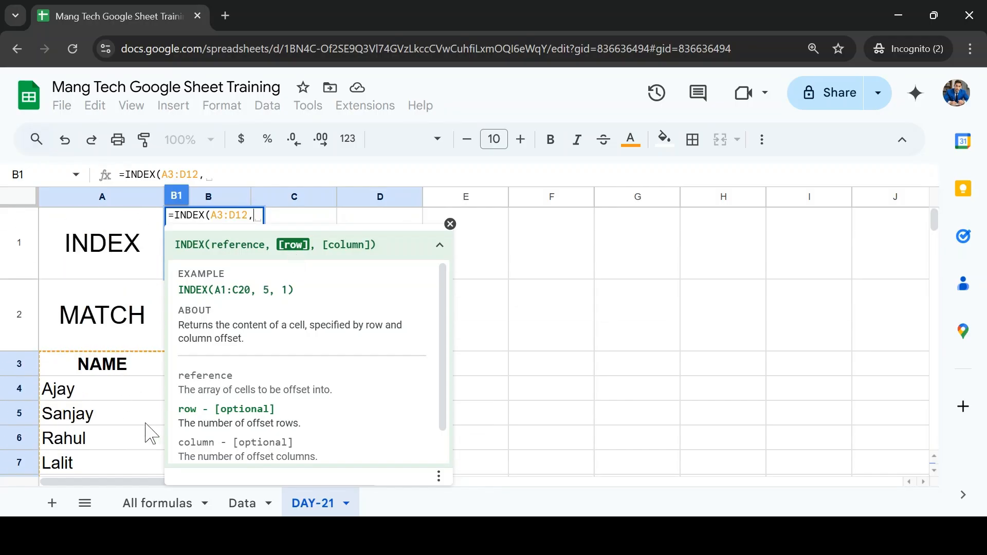
{"action": "scroll", "coordinate": [149, 432], "scroll_direction": "down", "scroll_amount": 3}
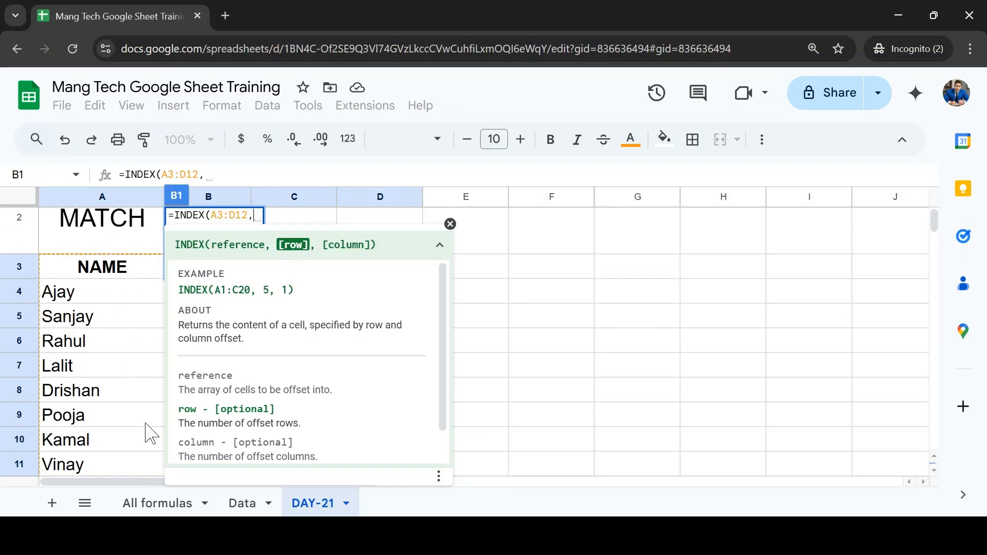
{"action": "left_click", "coordinate": [450, 224]}
{"action": "scroll", "coordinate": [165, 329], "scroll_direction": "up", "scroll_amount": 5}
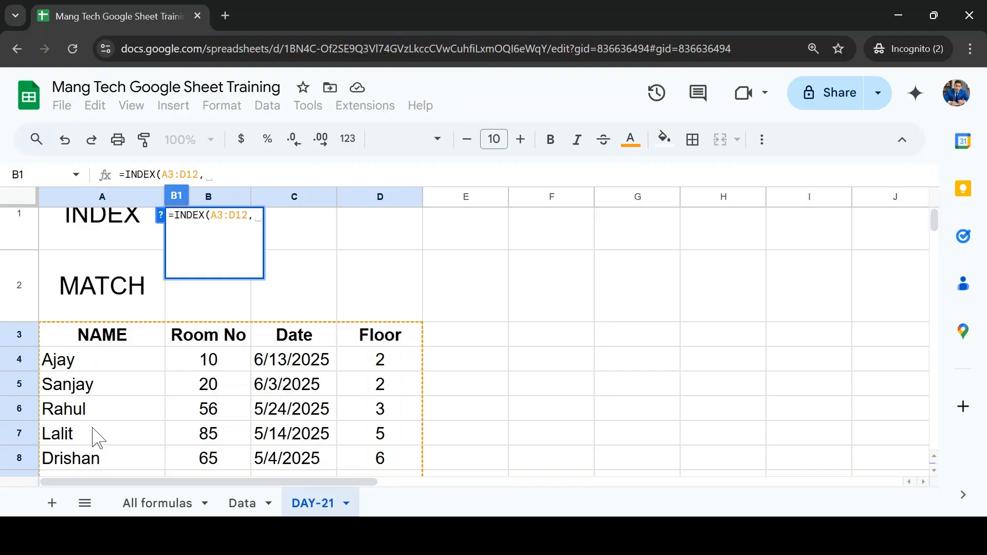
{"action": "type", "text": "5,"}
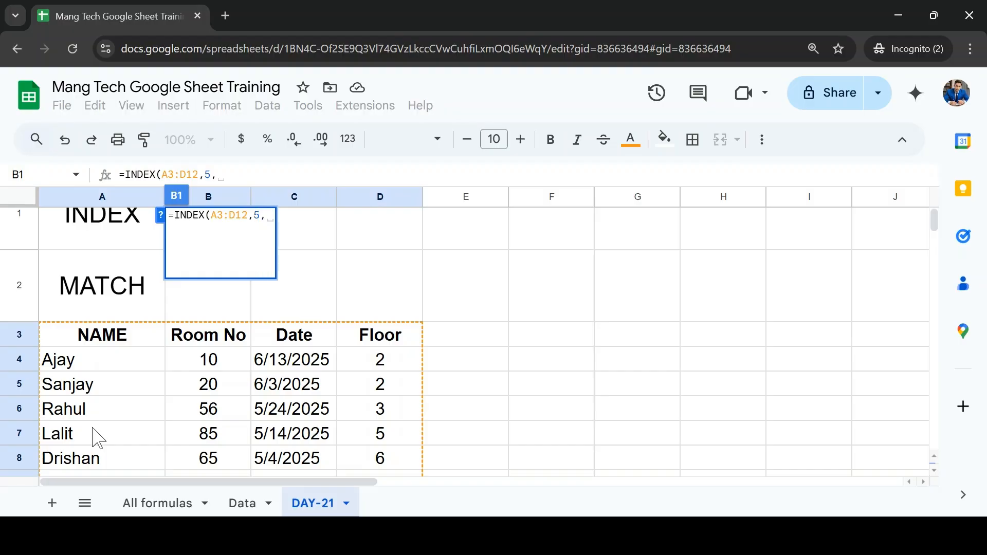
{"action": "left_click", "coordinate": [161, 218]}
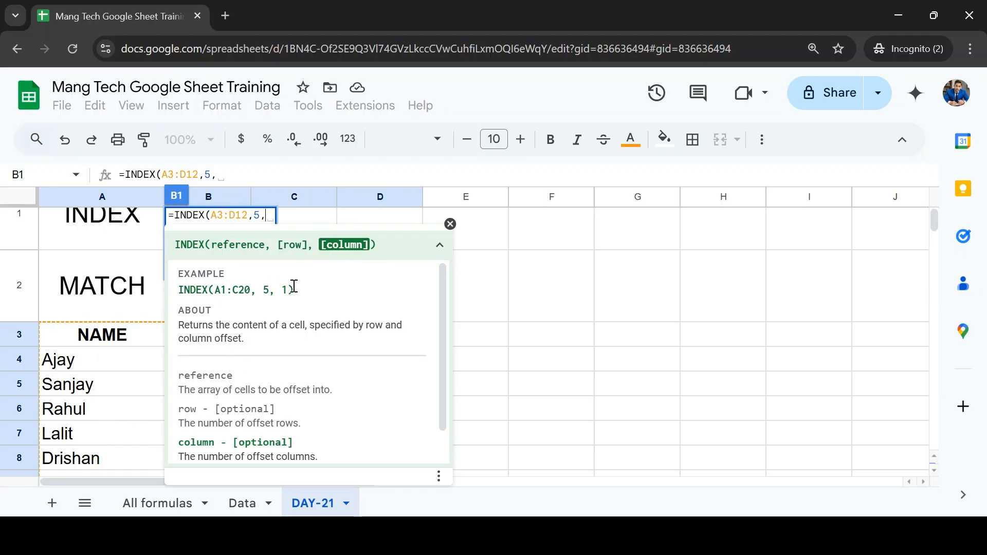
{"action": "type", "text": "2"}
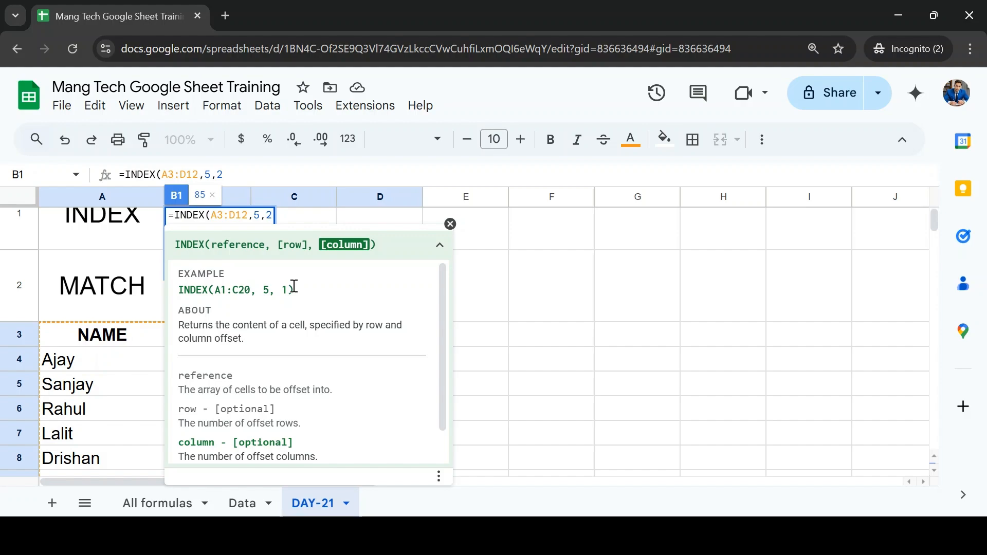
{"action": "type", "text": ")"}
{"action": "key", "text": "Return"}
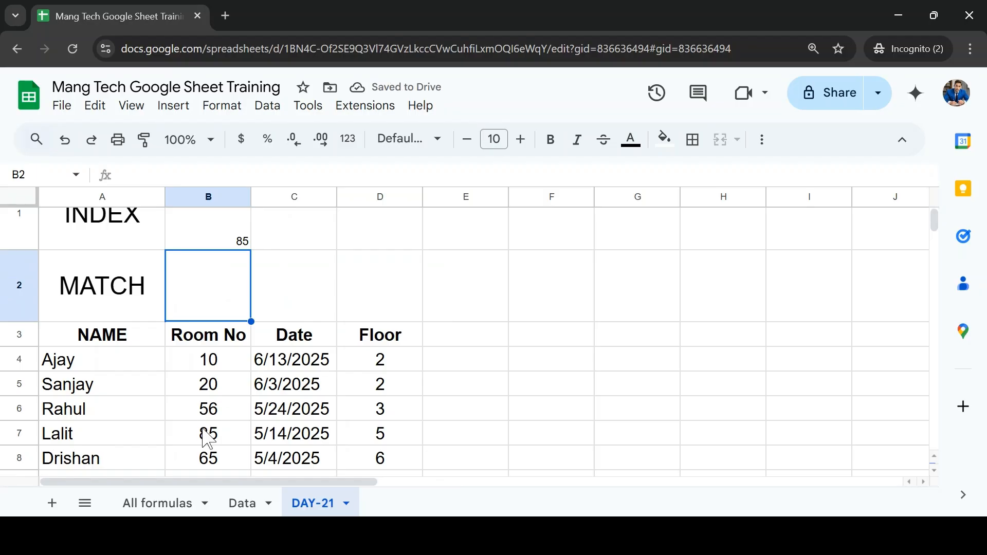
Step: Fill the matching Room No cell B7 with yellow
{"action": "left_click", "coordinate": [207, 439]}
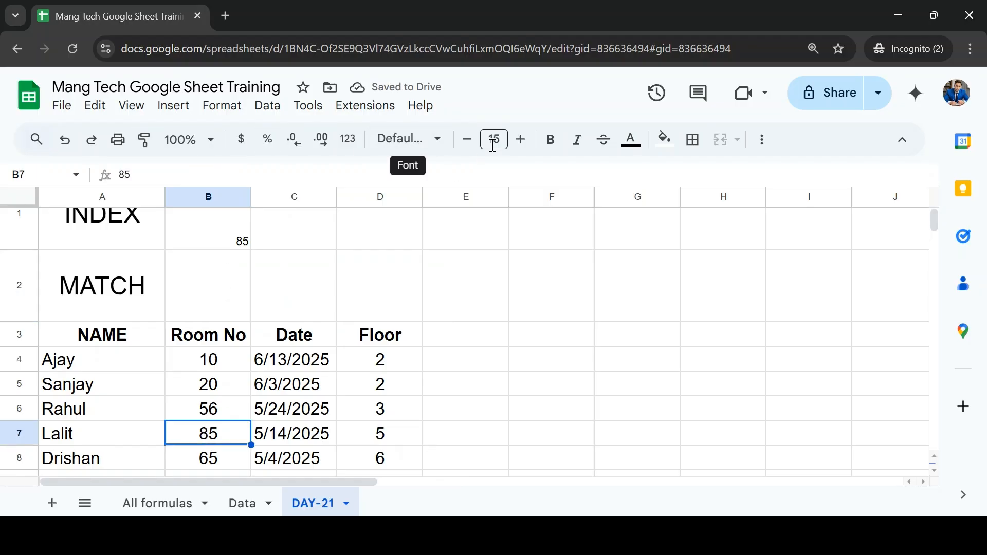
{"action": "left_click", "coordinate": [665, 145]}
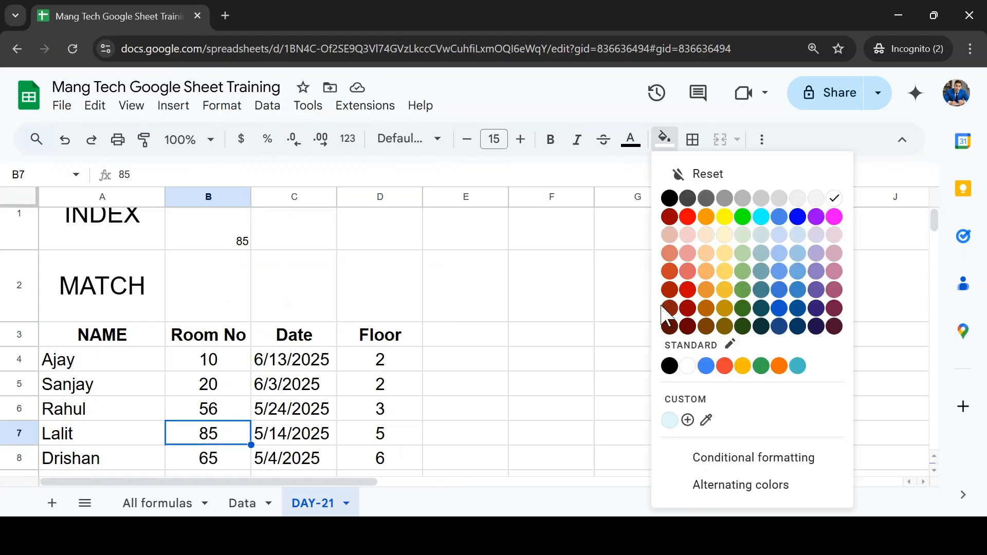
{"action": "left_click", "coordinate": [726, 218]}
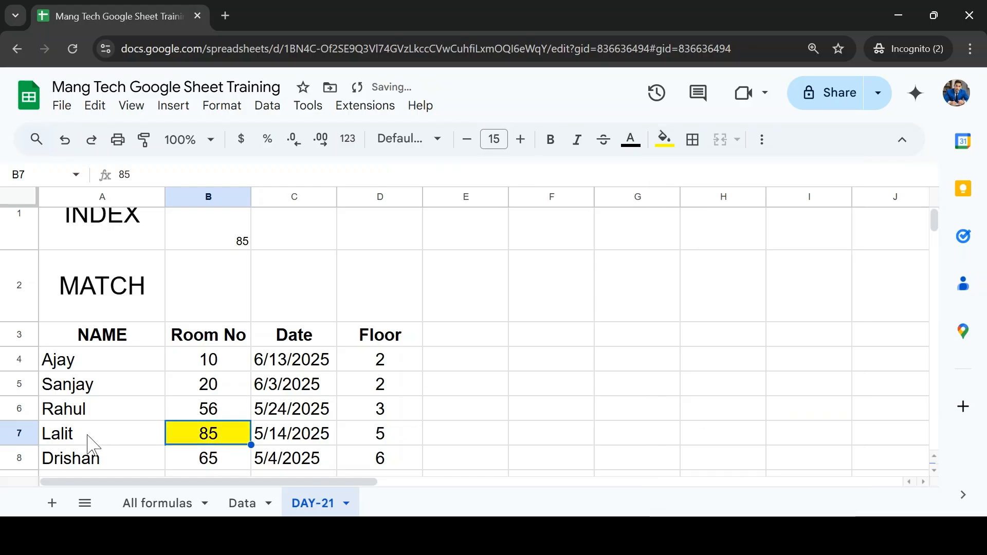
Step: Trace the highlighted cell's position by checking row 7 and the Room No cells from the header down
{"action": "left_click", "coordinate": [16, 435]}
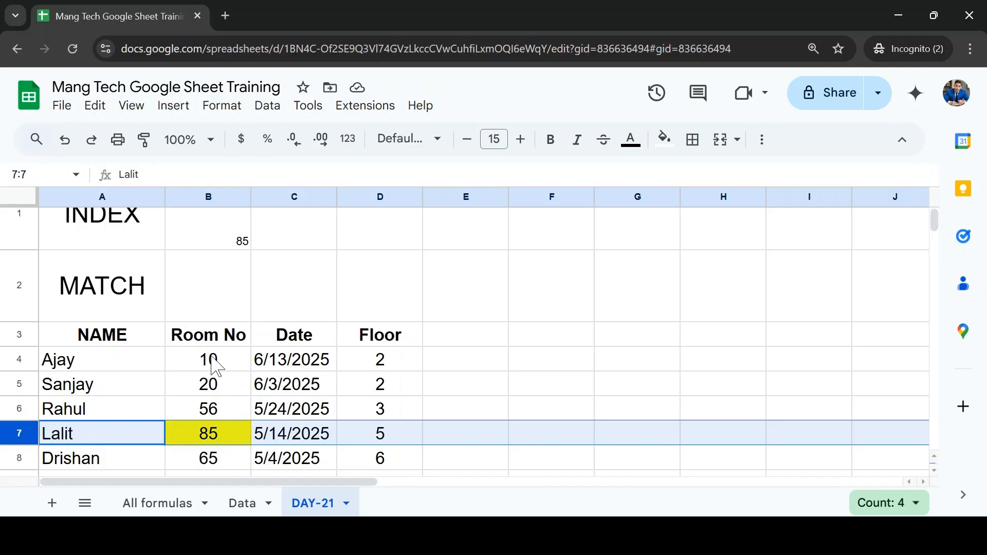
{"action": "left_click", "coordinate": [203, 342]}
{"action": "left_click", "coordinate": [205, 357]}
{"action": "left_click", "coordinate": [201, 389]}
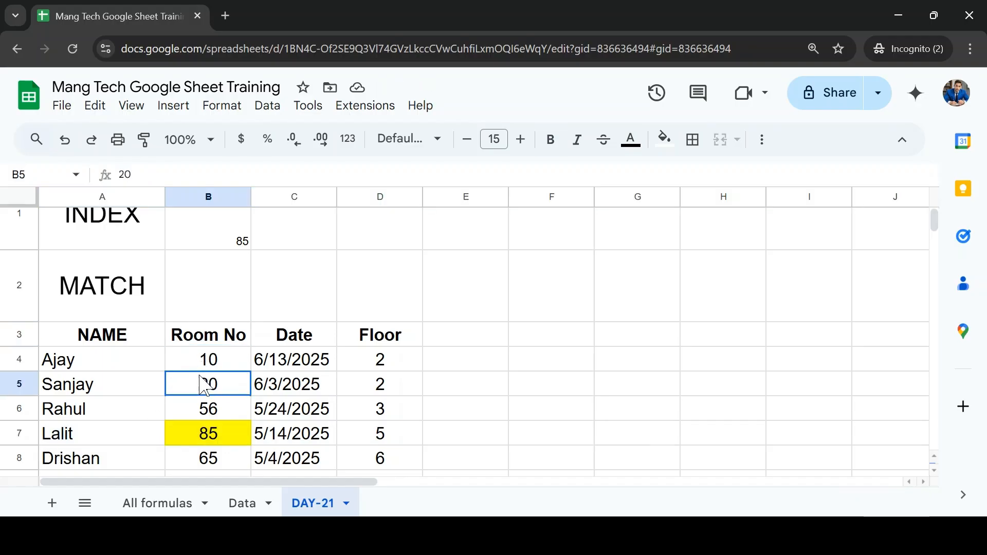
{"action": "left_click", "coordinate": [200, 408]}
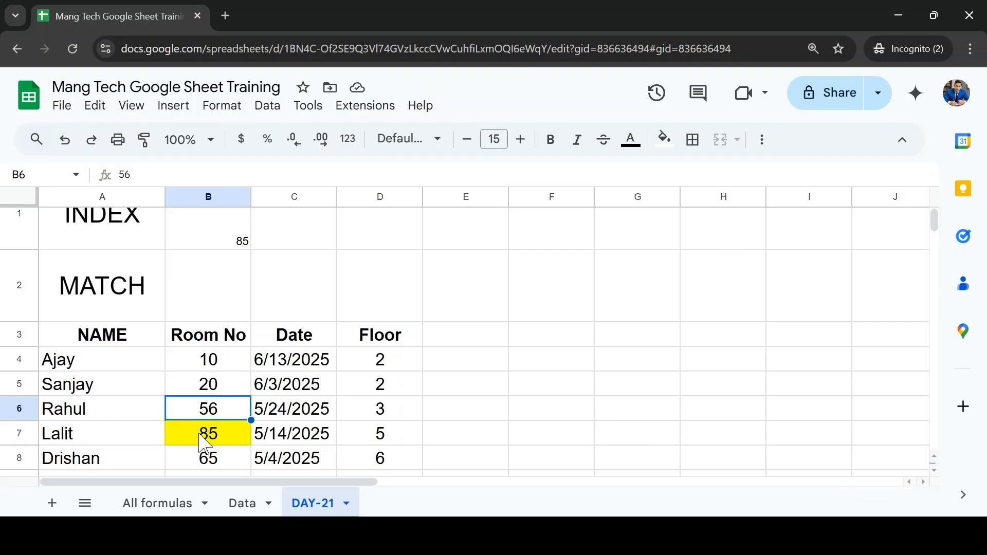
{"action": "left_click", "coordinate": [205, 439]}
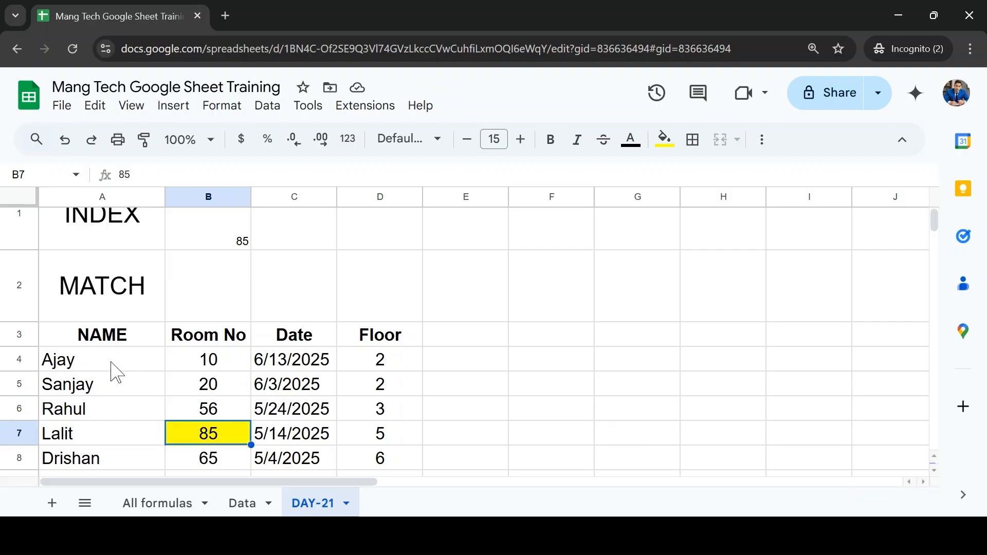
{"action": "left_click", "coordinate": [66, 366]}
{"action": "left_click", "coordinate": [176, 370]}
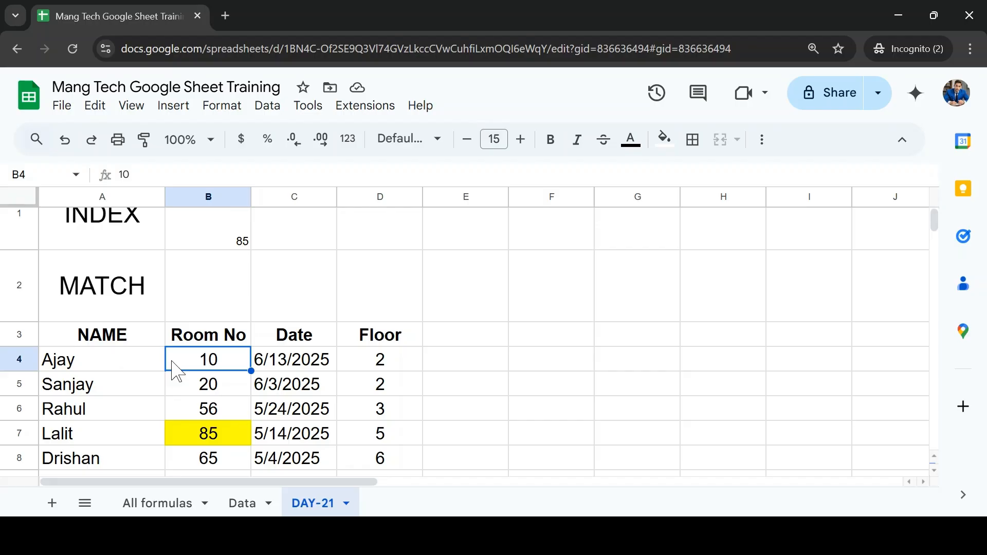
Step: Review the INDEX formula's arguments in cell B1 without changing them
{"action": "scroll", "coordinate": [218, 254], "scroll_direction": "up", "scroll_amount": 1}
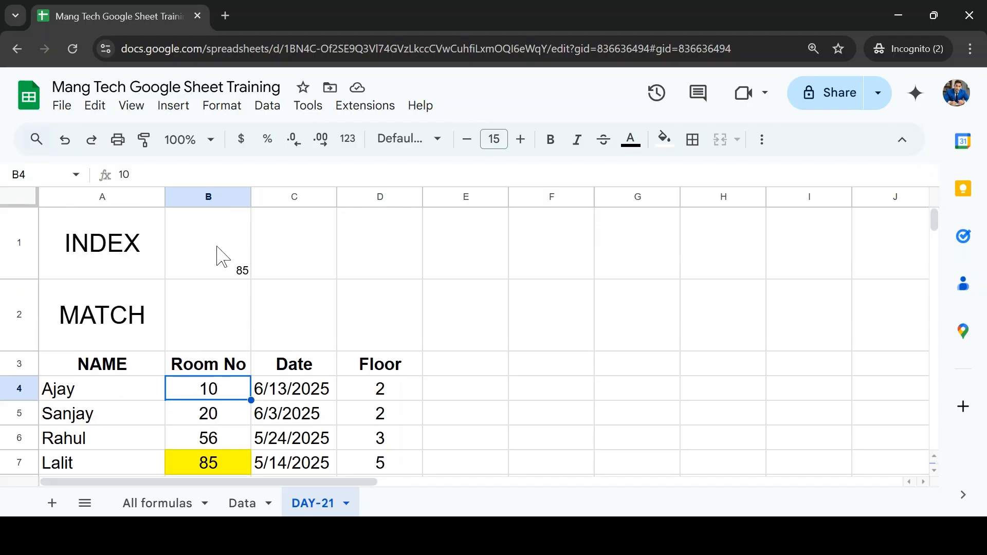
{"action": "left_click", "coordinate": [222, 257]}
{"action": "double_click", "coordinate": [223, 257]}
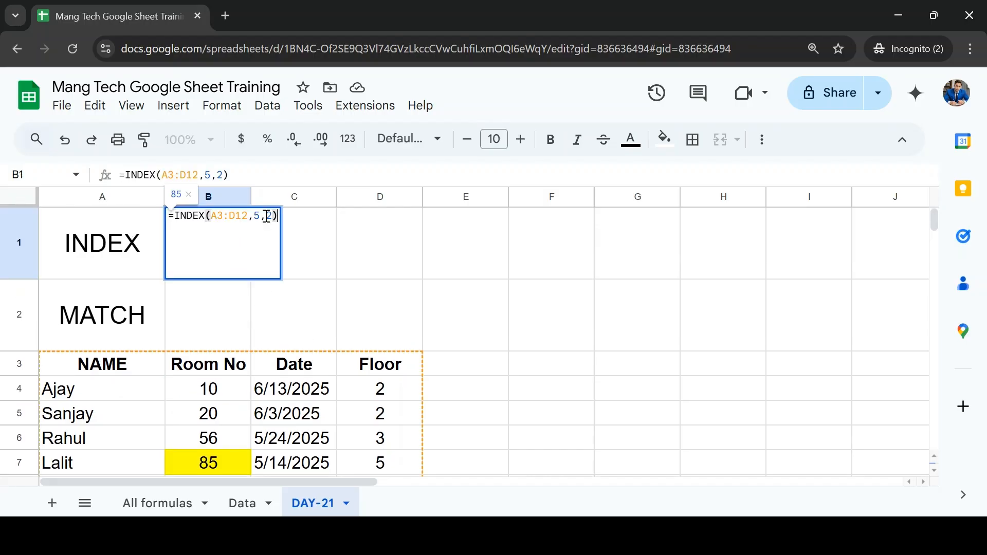
{"action": "key", "text": "Escape"}
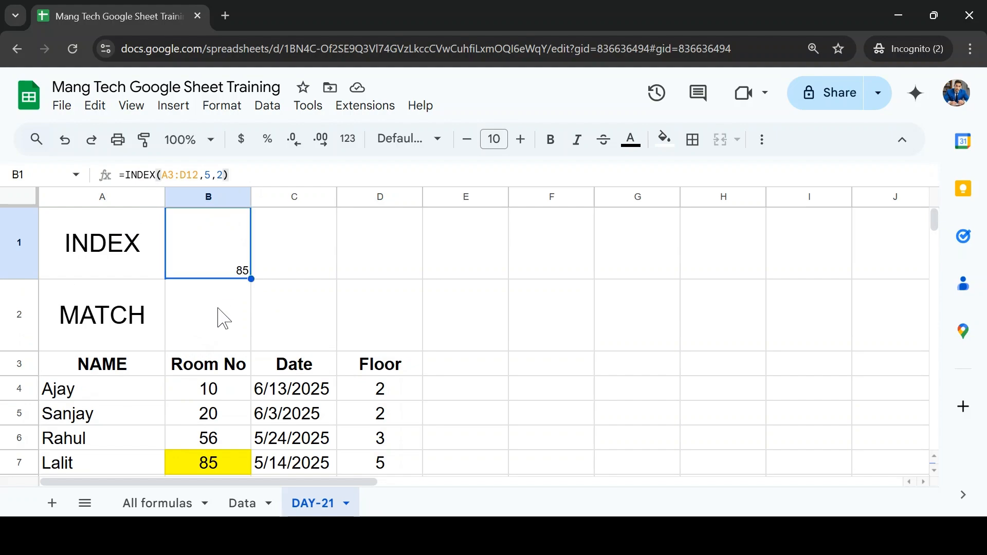
Step: Start a MATCH formula in B2 with the highlighted Room No cell B7 as search key and B4 as the range's first cell
{"action": "left_click", "coordinate": [222, 319]}
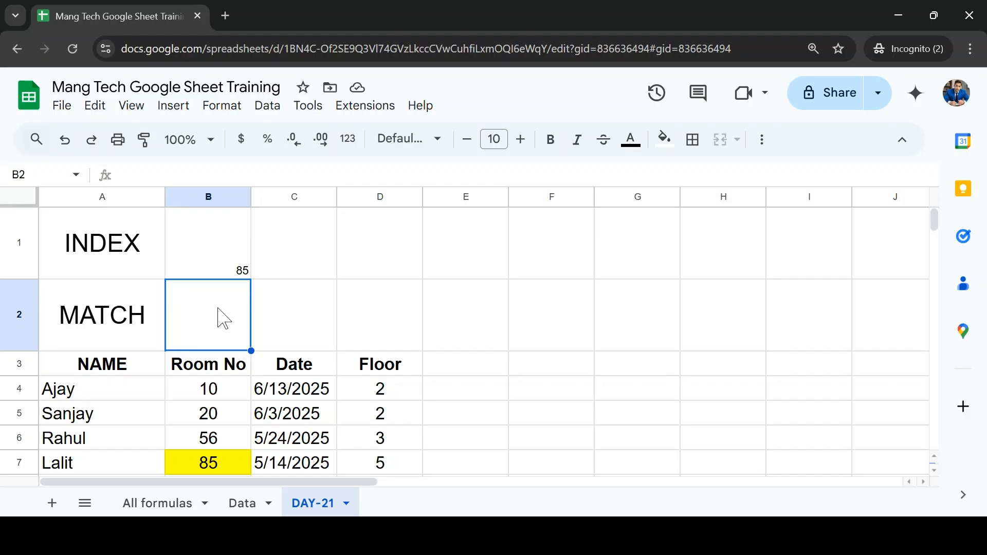
{"action": "type", "text": "="}
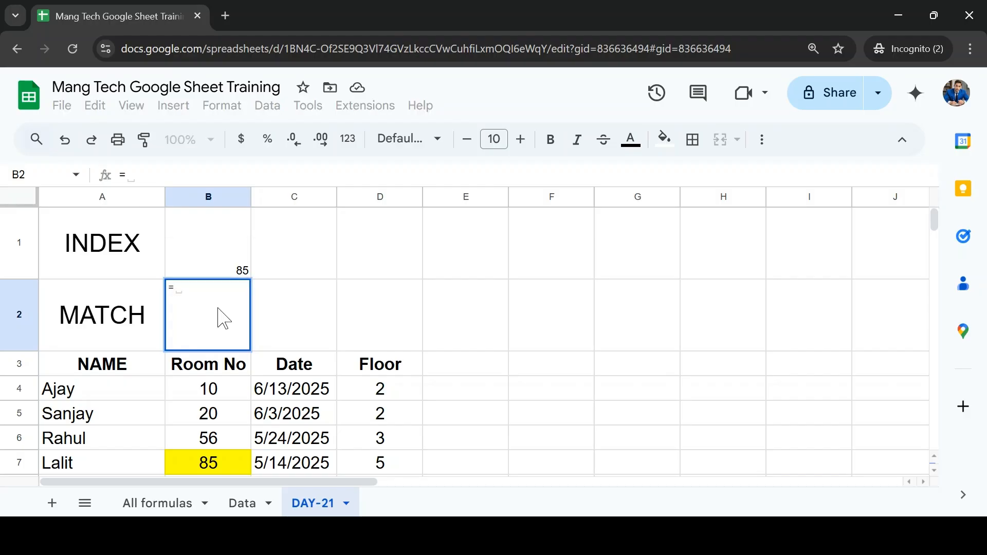
{"action": "type", "text": "mat"}
{"action": "left_click", "coordinate": [220, 314]}
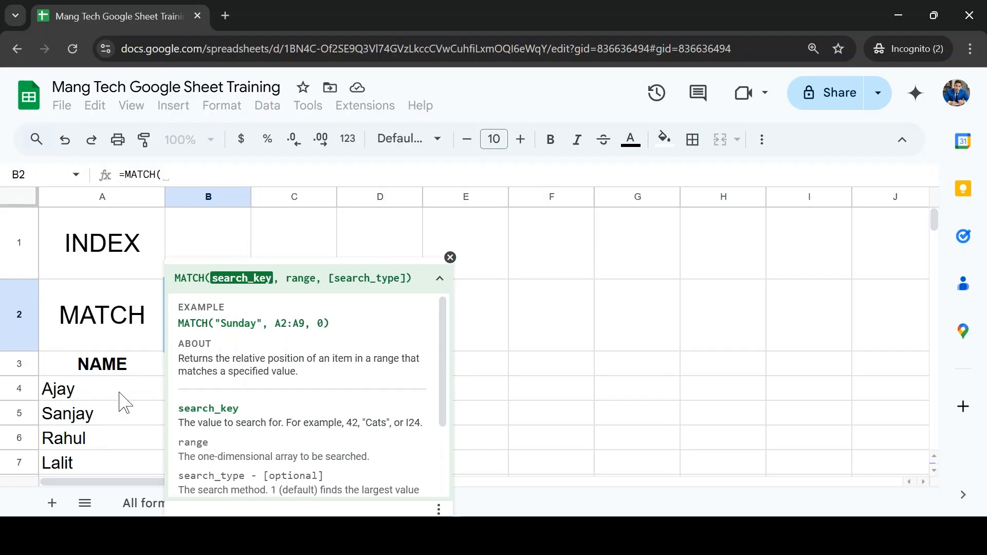
{"action": "left_click", "coordinate": [106, 401]}
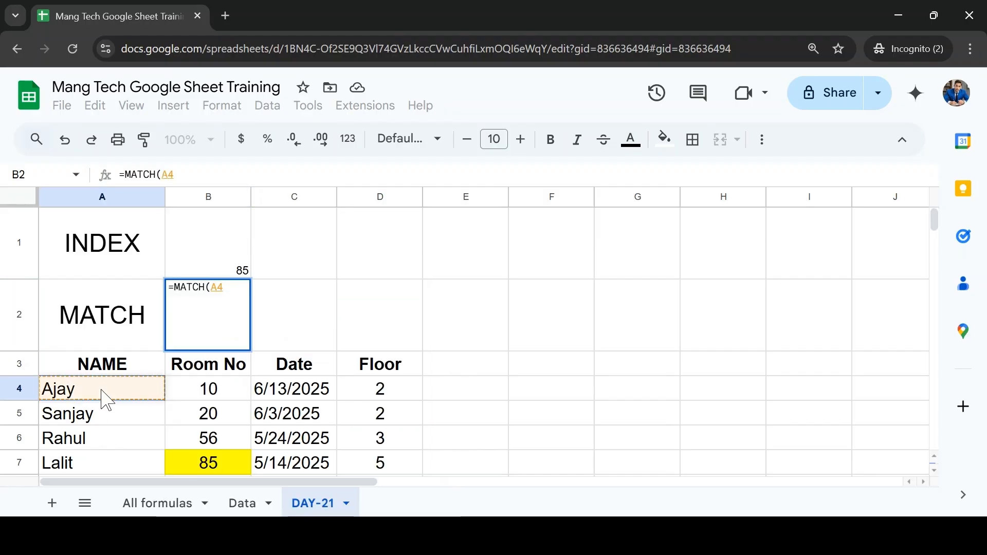
{"action": "left_click", "coordinate": [211, 464]}
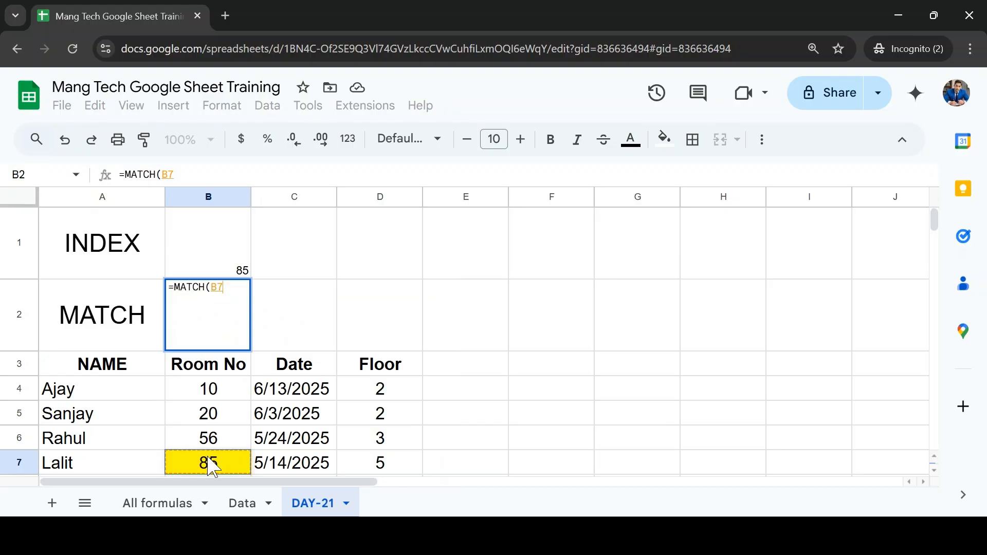
{"action": "type", "text": ","}
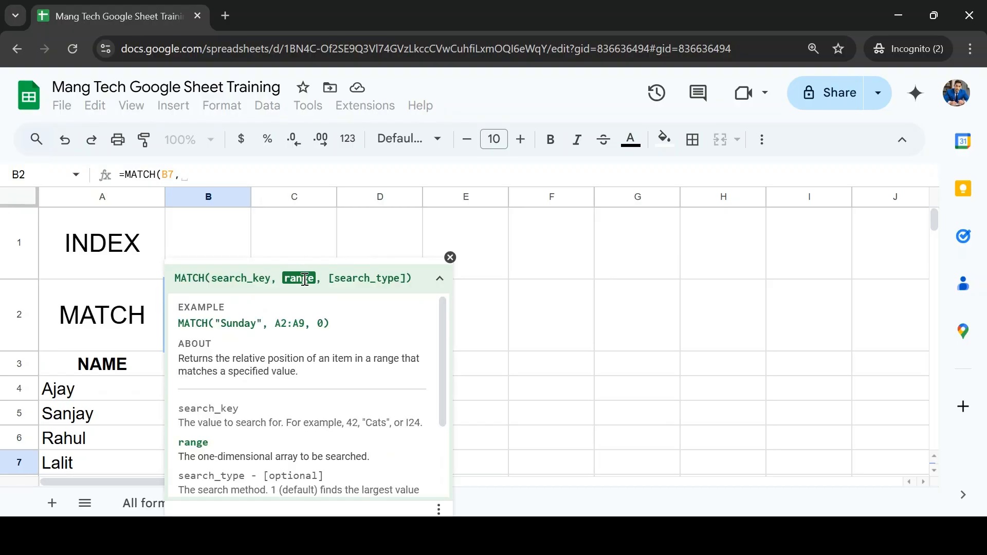
{"action": "left_click", "coordinate": [137, 403]}
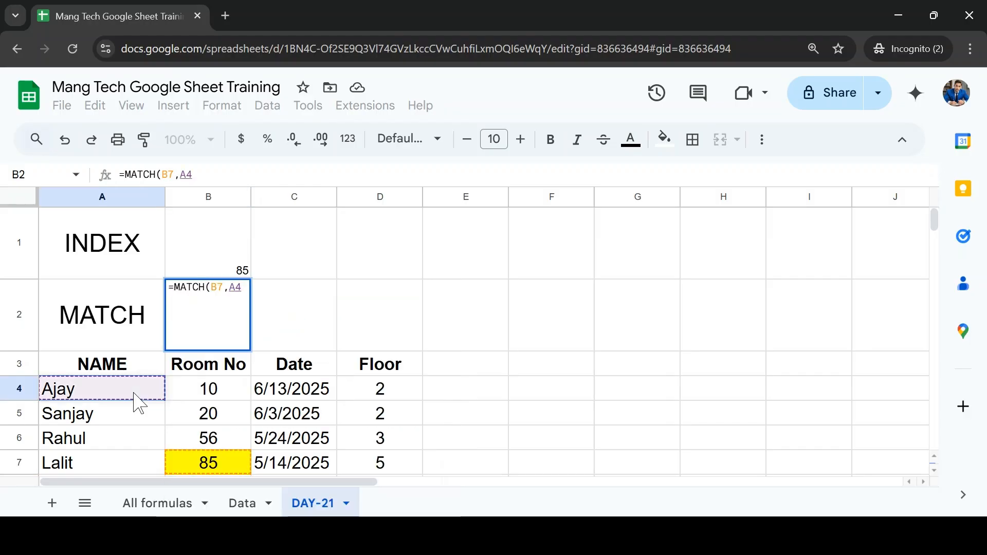
{"action": "key", "text": "Right"}
{"action": "key", "text": "shift+Down"}
{"action": "key", "text": "shift+Down"}
{"action": "key", "text": "shift+Down"}
{"action": "key", "text": "shift+Down"}
{"action": "key", "text": "shift+Down"}
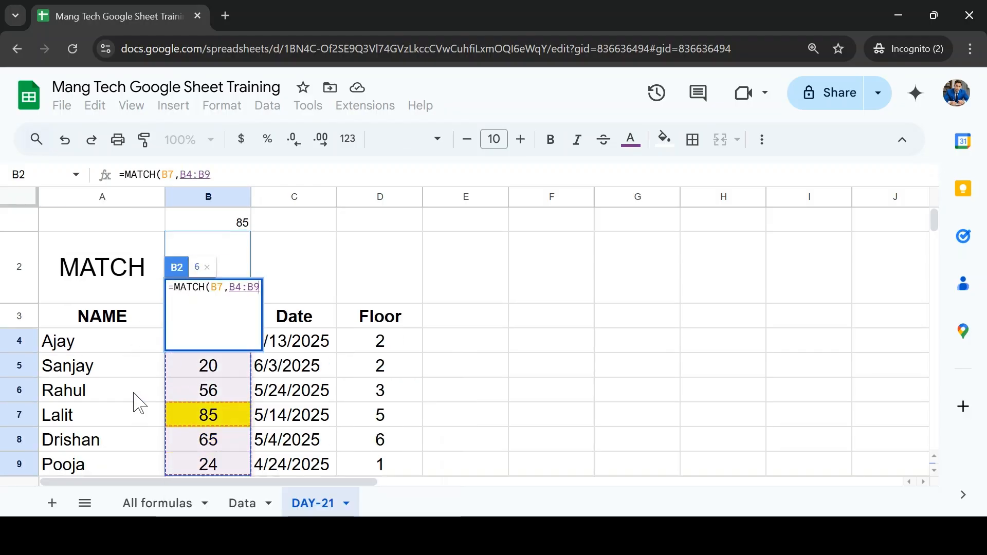
{"action": "key", "text": "Up"}
{"action": "key", "text": "Up"}
{"action": "key", "text": "Down"}
{"action": "key", "text": "Down"}
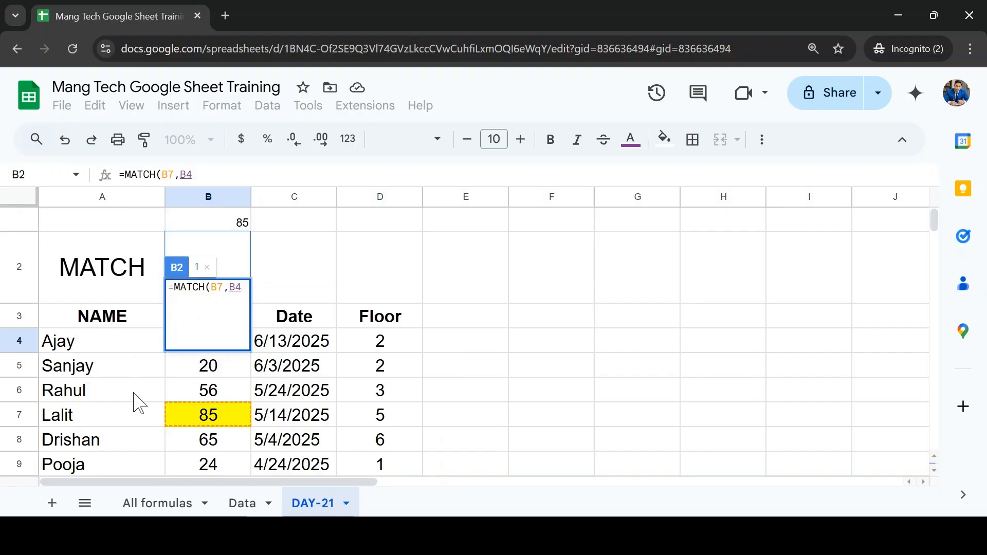
Step: Set the MATCH formula's search range to the Room No column including its header, B3:B12
{"action": "key", "text": "Up"}
{"action": "key", "text": "shift+Down"}
{"action": "key", "text": "shift+Down"}
{"action": "key", "text": "shift+Down"}
{"action": "key", "text": "shift+Down"}
{"action": "key", "text": "shift+Down"}
{"action": "key", "text": "shift+Down"}
{"action": "key", "text": "shift+Down"}
{"action": "key", "text": "shift+Down"}
{"action": "key", "text": "shift+Down"}
{"action": "key", "text": "shift+Down"}
{"action": "key", "text": "shift+Down"}
{"action": "key", "text": "shift+Down"}
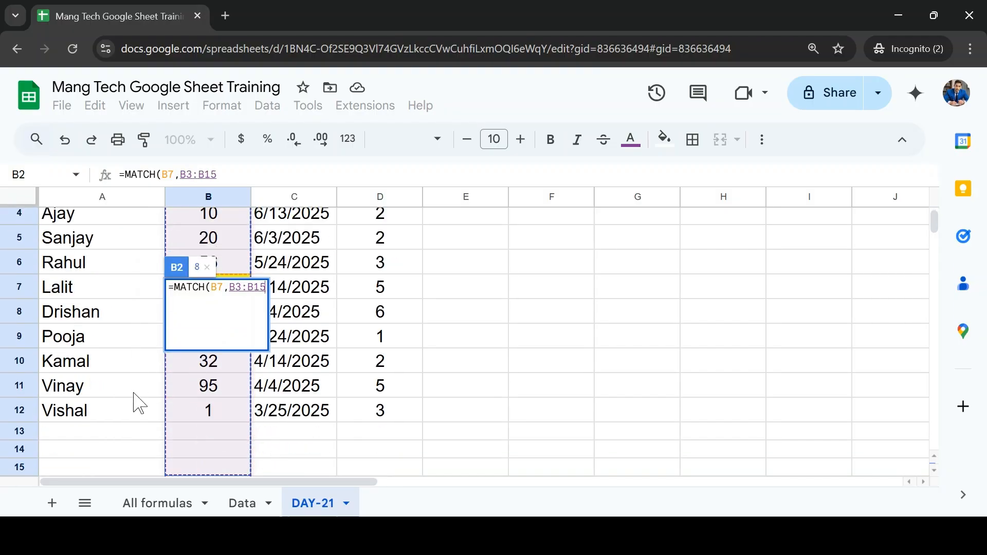
{"action": "key", "text": "shift+Up"}
{"action": "key", "text": "shift+Up"}
{"action": "key", "text": "shift+Up"}
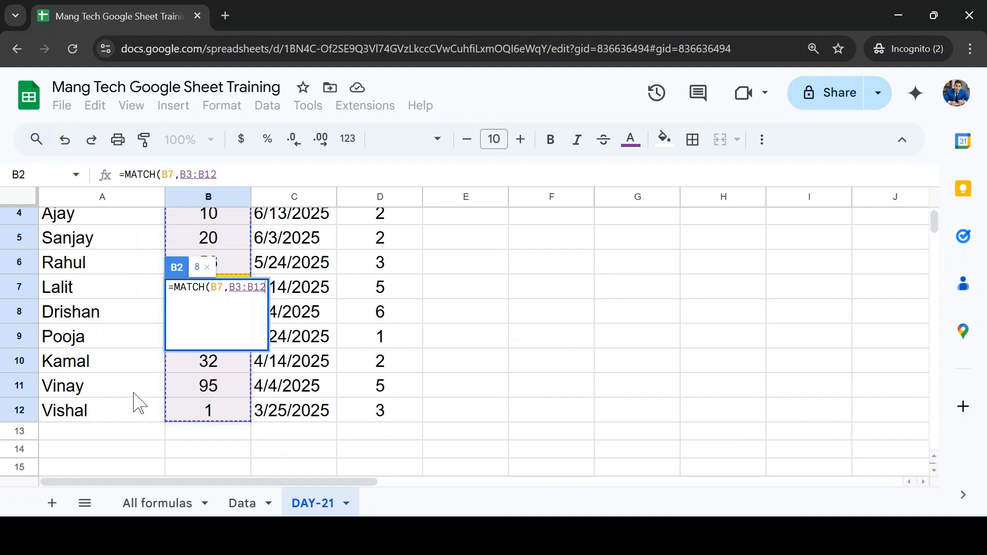
Step: Complete the MATCH formula in B2 with search type 0, checking its arguments before entering it
{"action": "type", "text": ","}
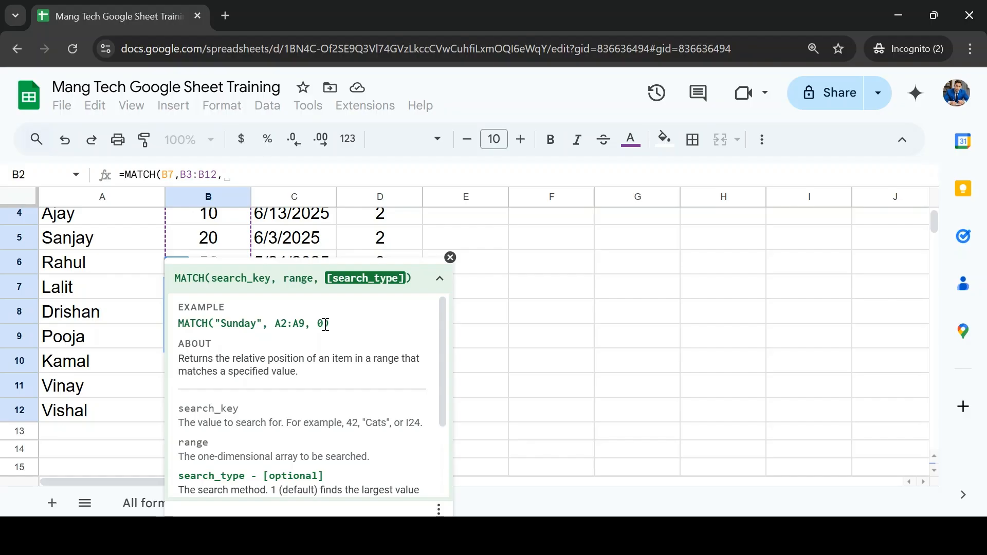
{"action": "type", "text": "0"}
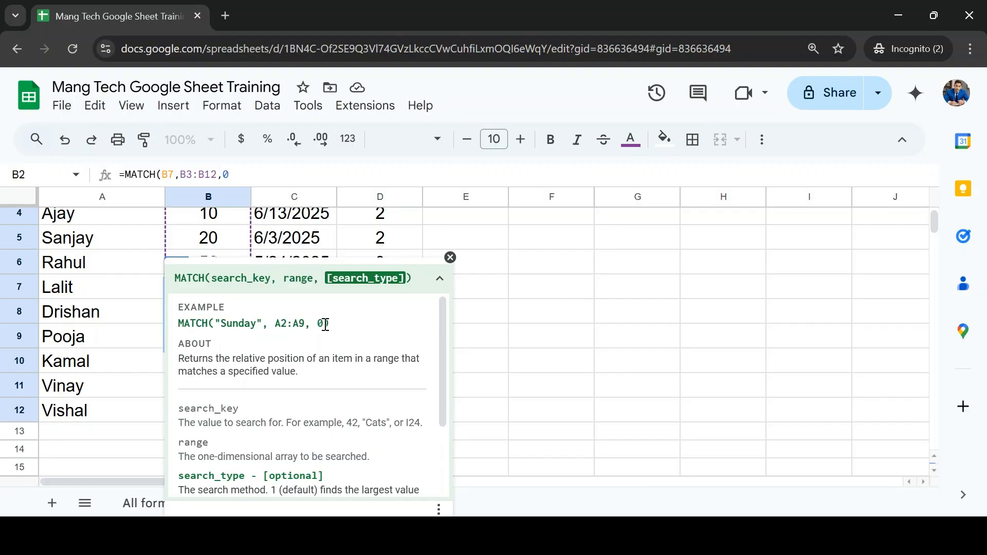
{"action": "left_click_drag", "start_coordinate": [264, 174], "coordinate": [103, 175]}
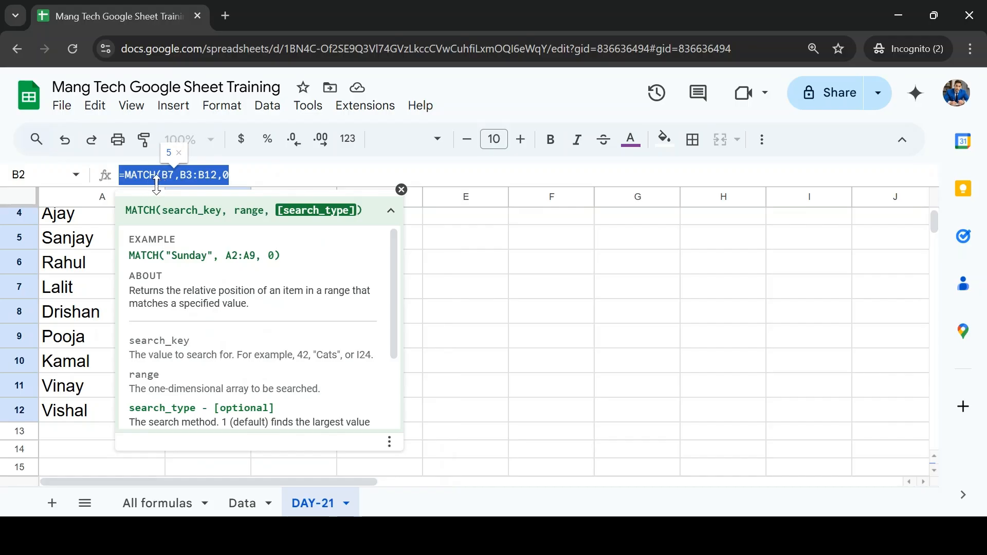
{"action": "left_click", "coordinate": [171, 176]}
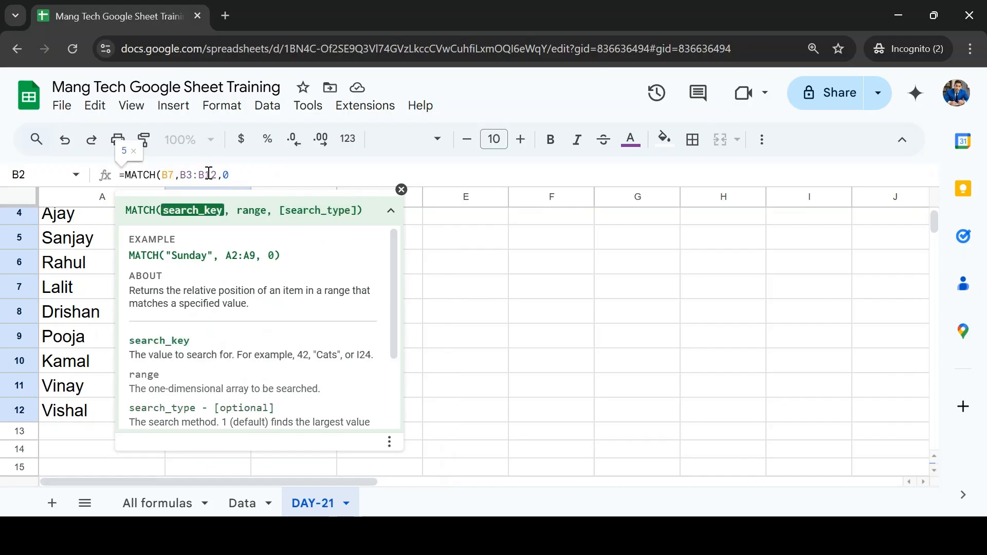
{"action": "left_click_drag", "start_coordinate": [216, 172], "coordinate": [180, 175]}
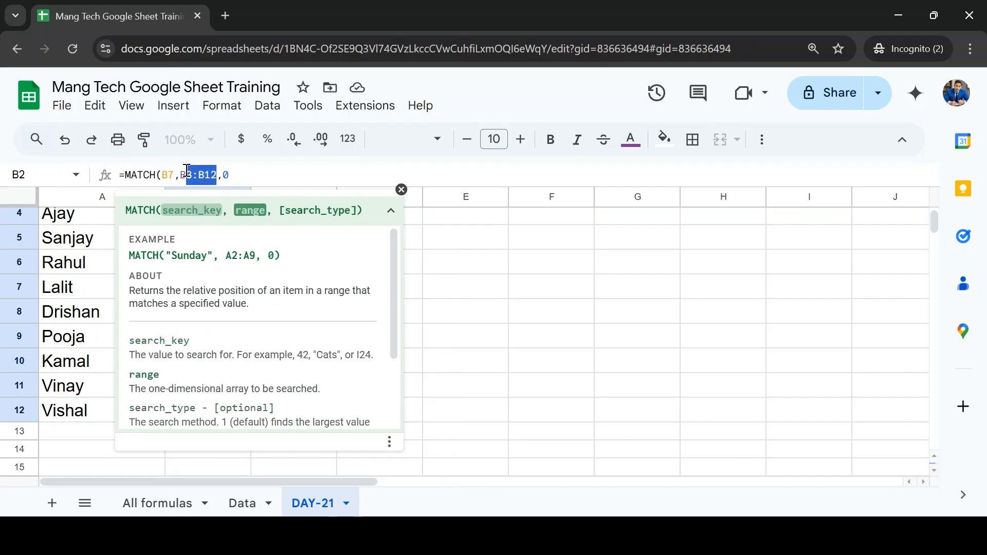
{"action": "left_click", "coordinate": [231, 175]}
{"action": "key", "text": "Return"}
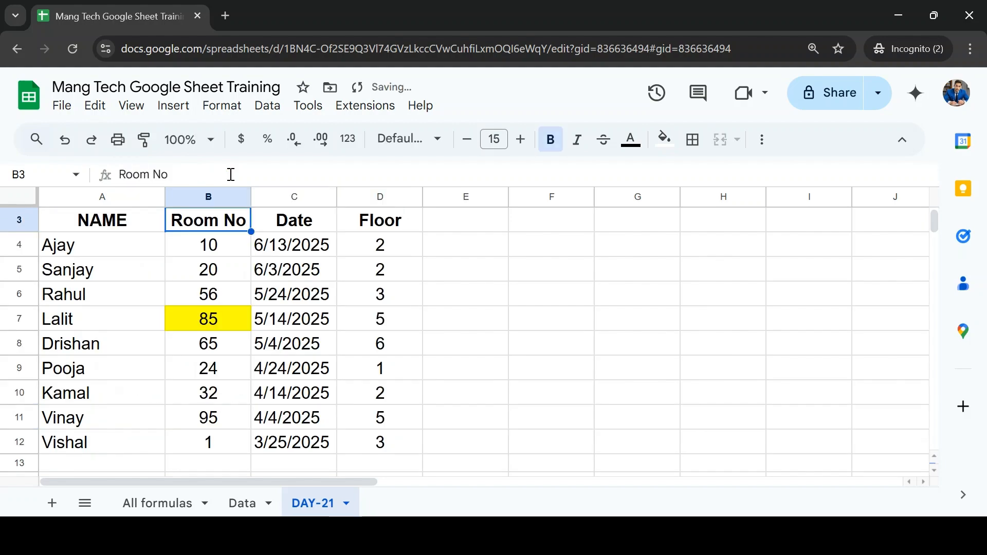
Step: Copy the formatting of the INDEX and MATCH labels in A1:A2 onto the result cells B1:B2
{"action": "scroll", "coordinate": [239, 265], "scroll_direction": "up", "scroll_amount": 3}
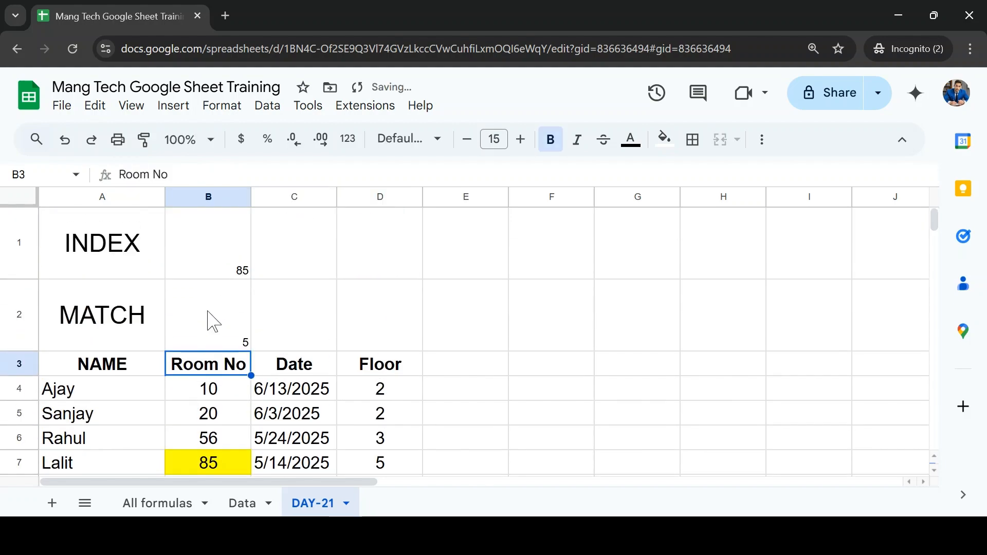
{"action": "left_click", "coordinate": [200, 335]}
{"action": "left_click", "coordinate": [132, 259]}
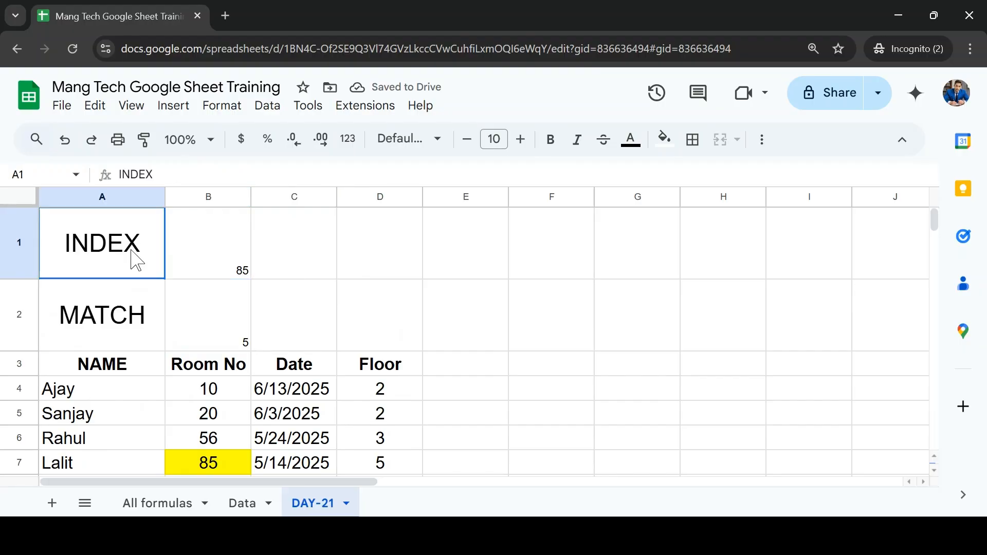
{"action": "key", "text": "shift+Down"}
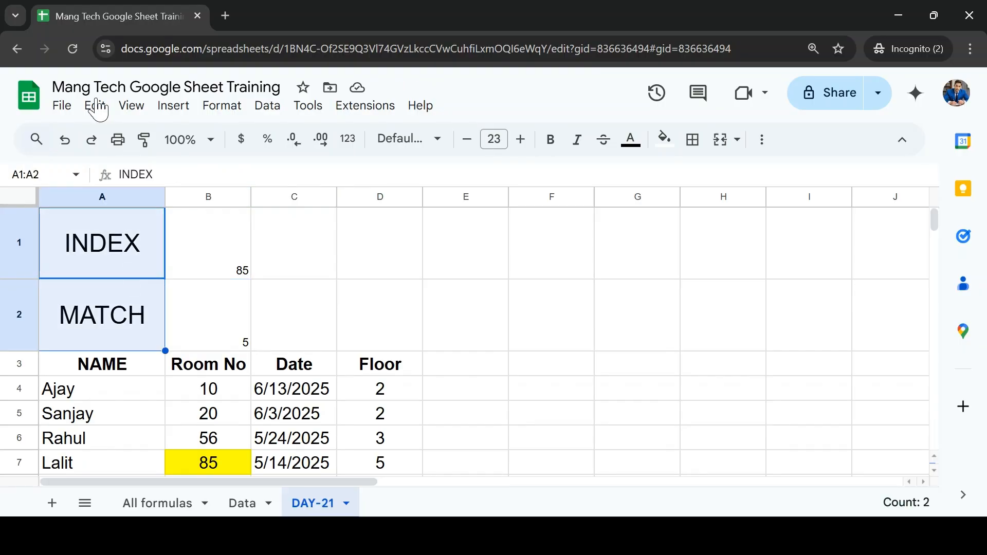
{"action": "left_click", "coordinate": [144, 139]}
{"action": "left_click", "coordinate": [202, 234]}
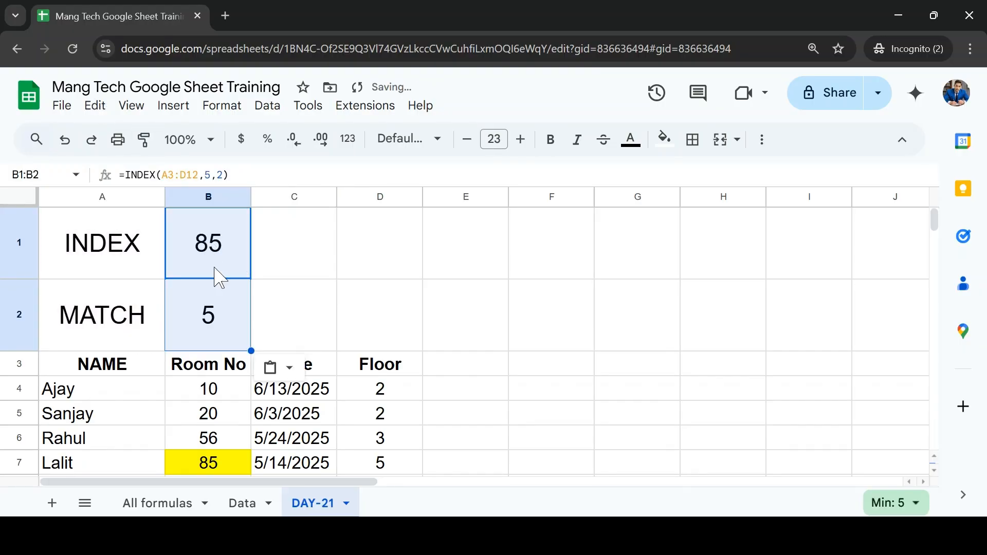
Step: Review the formulas in B2 and B1 without changing them
{"action": "left_click", "coordinate": [225, 299]}
{"action": "double_click", "coordinate": [225, 299]}
{"action": "key", "text": "Escape"}
{"action": "key", "text": "Up"}
{"action": "key", "text": "Return"}
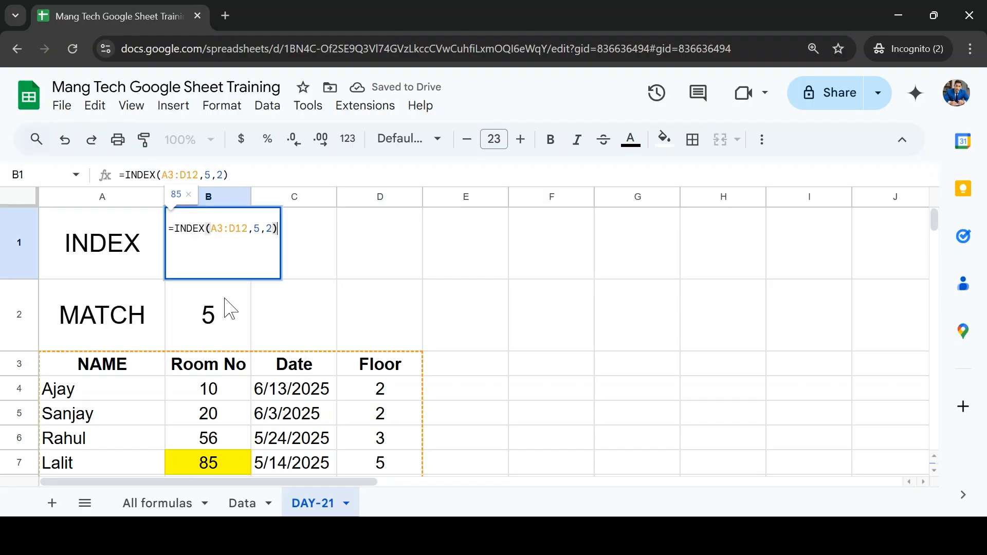
{"action": "key", "text": "Return"}
Step: Trace the MATCH position by selecting the Room No cells B3:B7, and compare it with the formula in B2
{"action": "key", "text": "Down"}
{"action": "key", "text": "Down"}
{"action": "key", "text": "Up"}
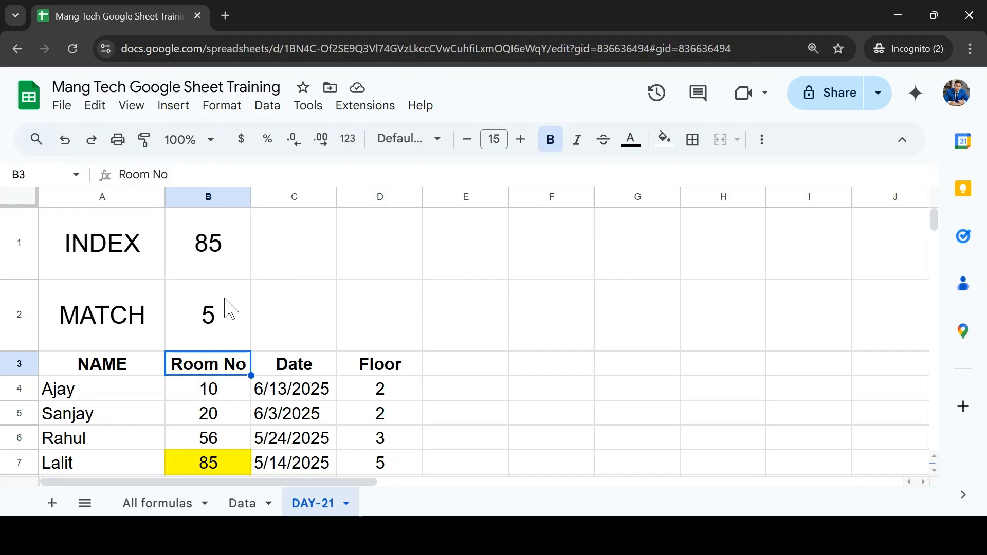
{"action": "key", "text": "shift+Down"}
{"action": "key", "text": "shift+Down"}
{"action": "key", "text": "shift+Down"}
{"action": "key", "text": "shift+Down"}
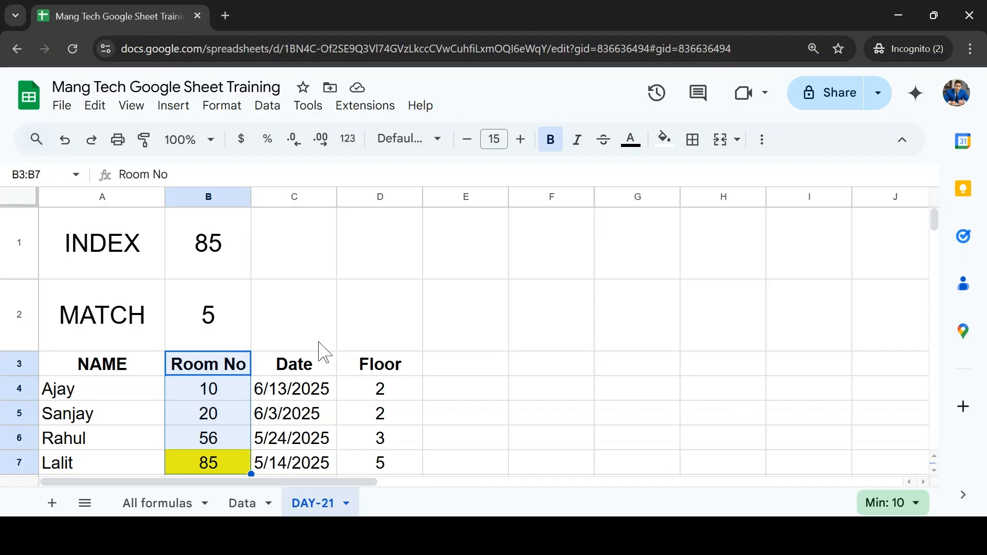
{"action": "left_click", "coordinate": [224, 339]}
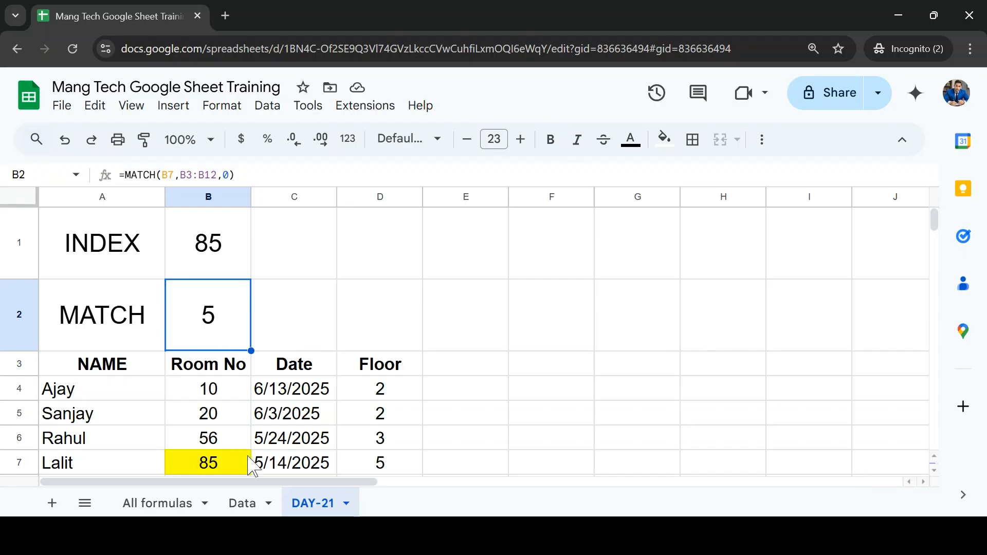
{"action": "scroll", "coordinate": [251, 463], "scroll_direction": "down", "scroll_amount": 1}
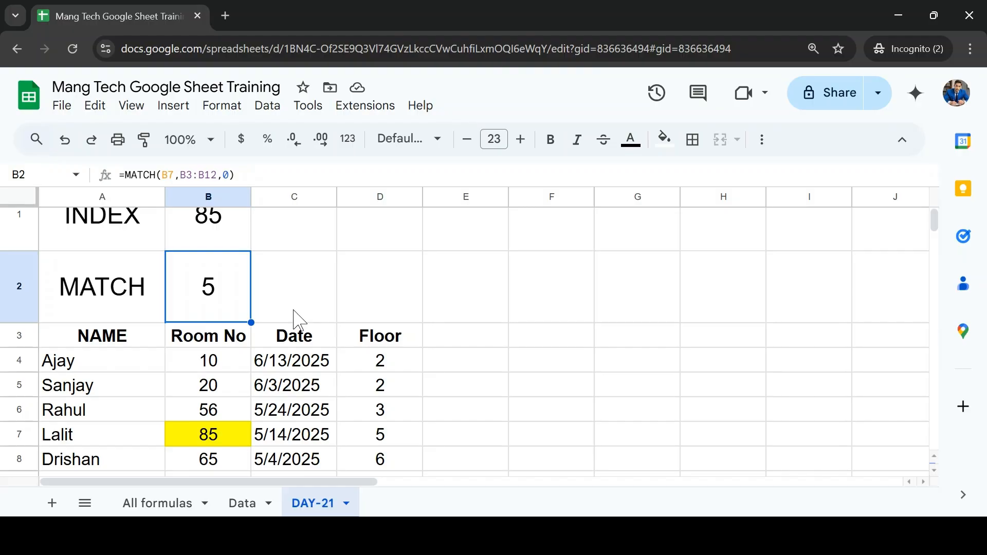
{"action": "scroll", "coordinate": [297, 320], "scroll_direction": "up", "scroll_amount": 1}
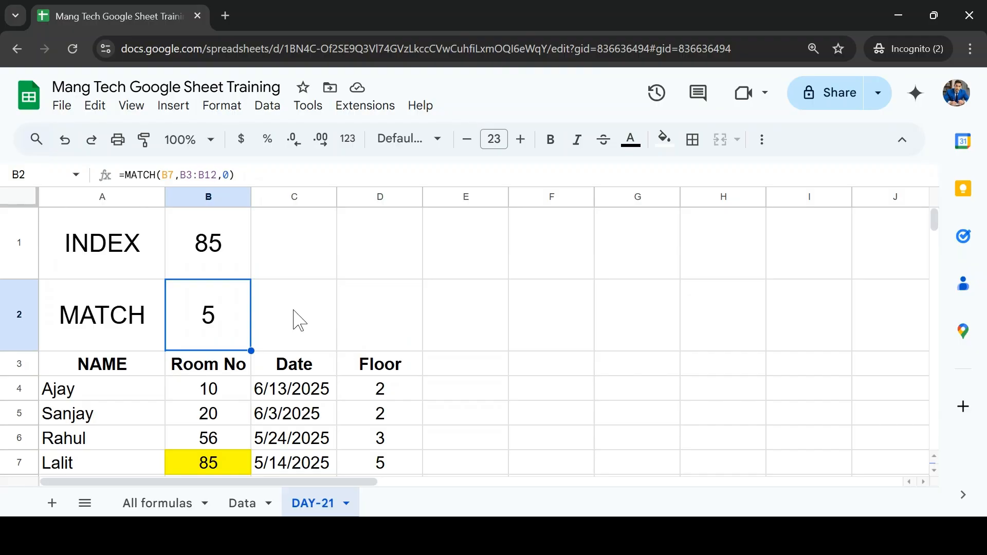
{"action": "left_click", "coordinate": [285, 374]}
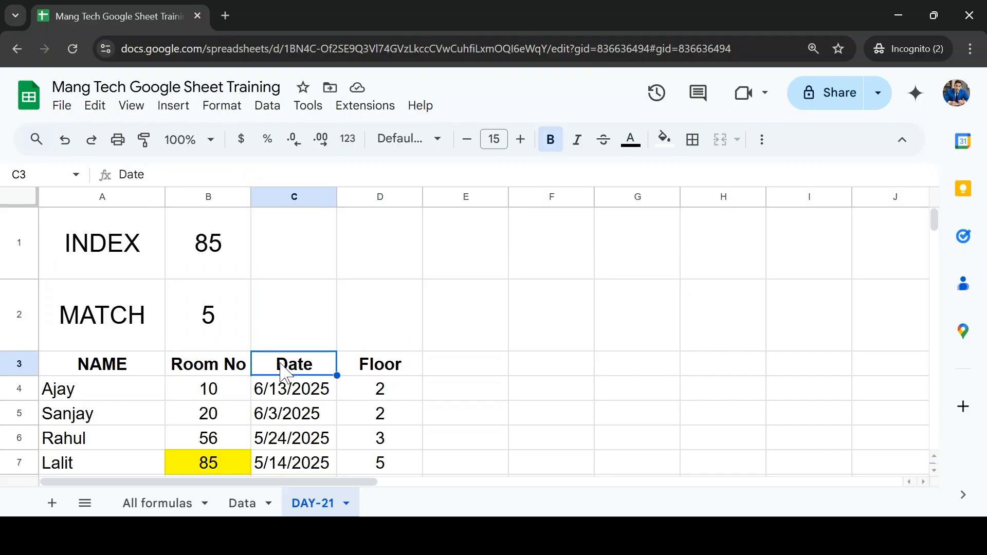
Step: Examine the Data sheet's column headers from Order Date across to Track No
{"action": "left_click", "coordinate": [239, 504]}
{"action": "left_click", "coordinate": [145, 227]}
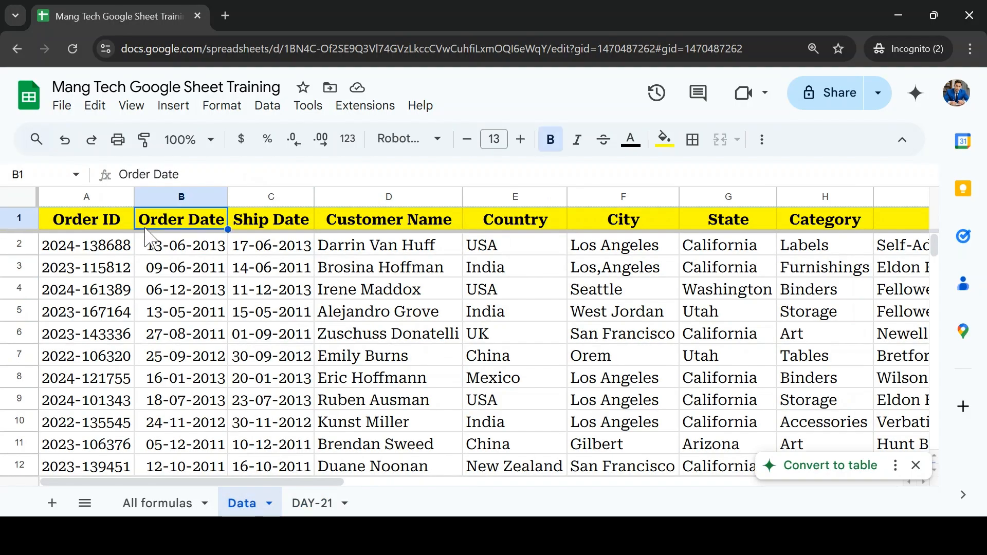
{"action": "key", "text": "Right"}
{"action": "key", "text": "ctrl+Right"}
{"action": "key", "text": "Right"}
{"action": "key", "text": "Right"}
{"action": "key", "text": "Left"}
{"action": "key", "text": "Left"}
{"action": "key", "text": "Left"}
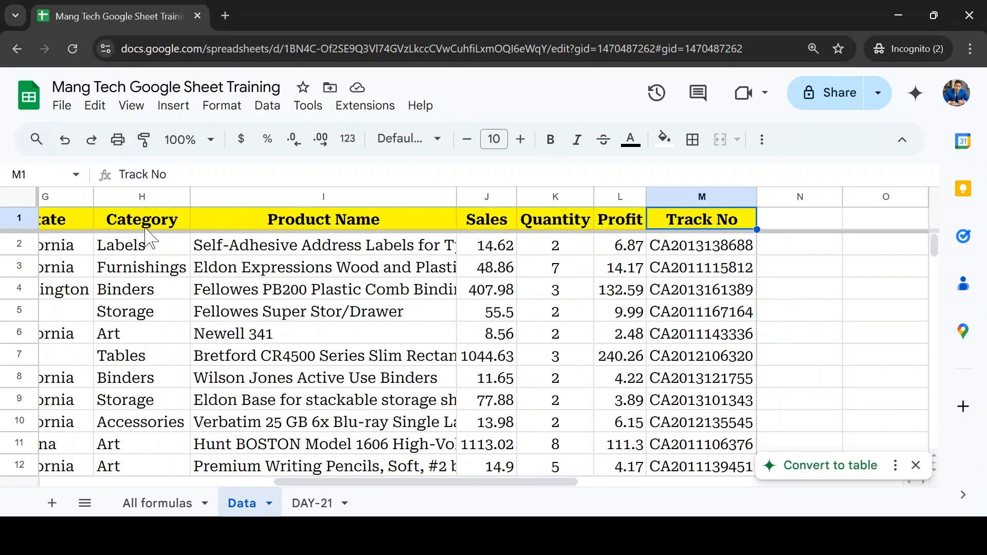
Step: Examine the Data sheet's Order ID column from the header down to row 15, ending back at A1
{"action": "key", "text": "ctrl+Left"}
{"action": "key", "text": "Down"}
{"action": "key", "text": "Up"}
{"action": "key", "text": "ctrl+shift+Down"}
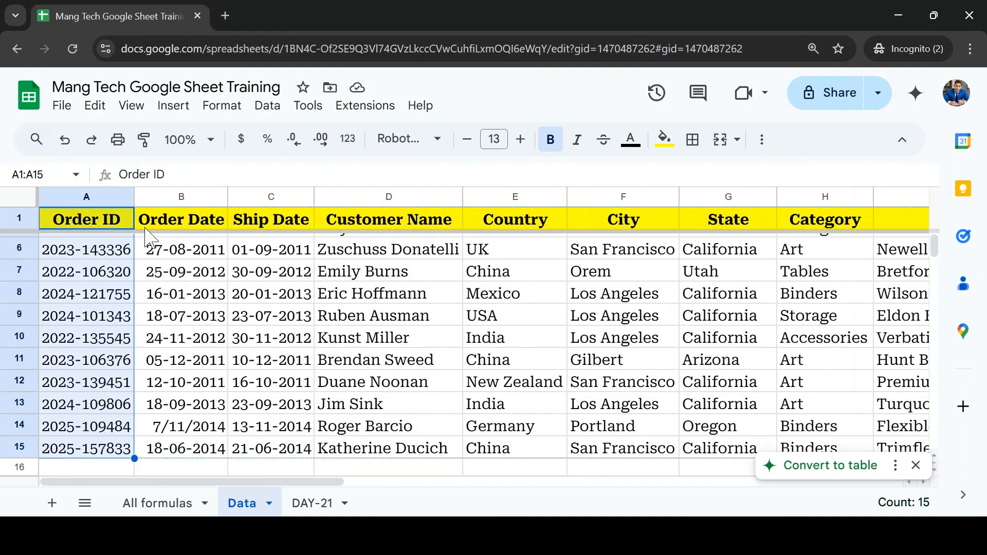
{"action": "key", "text": "Up"}
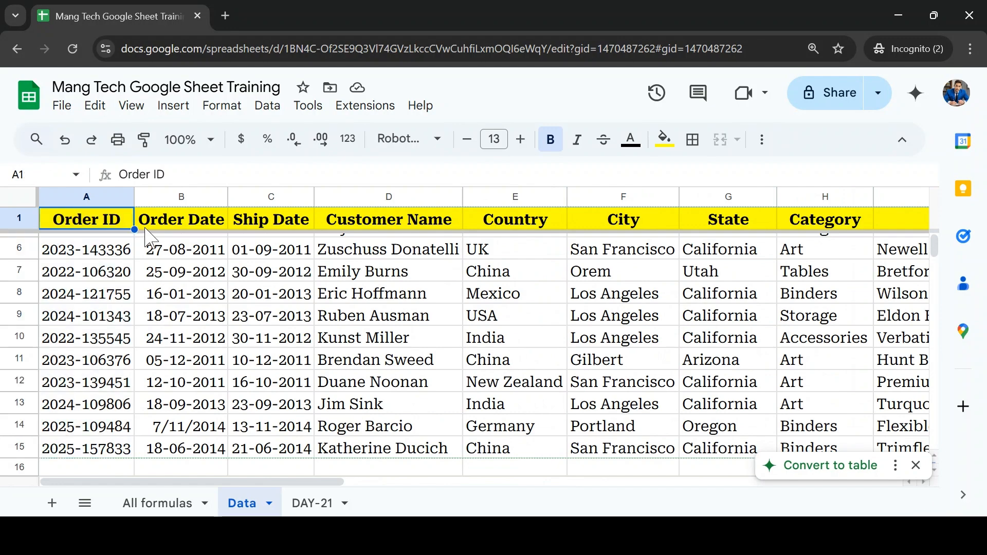
{"action": "key", "text": "Down"}
{"action": "key", "text": "Down"}
{"action": "key", "text": "Up"}
{"action": "key", "text": "Up"}
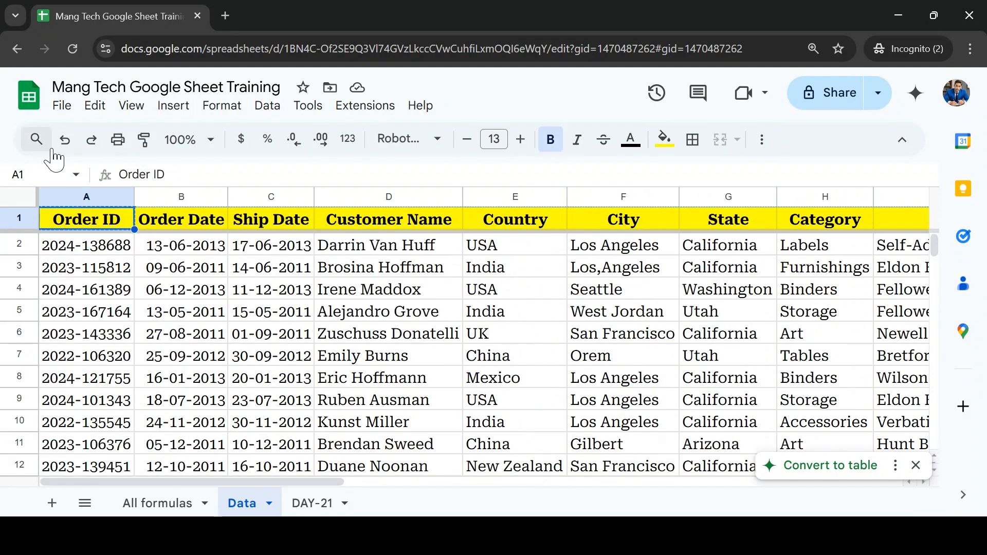
Step: Paste the copied Order ID header from the Data sheet into cell L1 of the DAY-21 sheet
{"action": "left_click", "coordinate": [313, 500]}
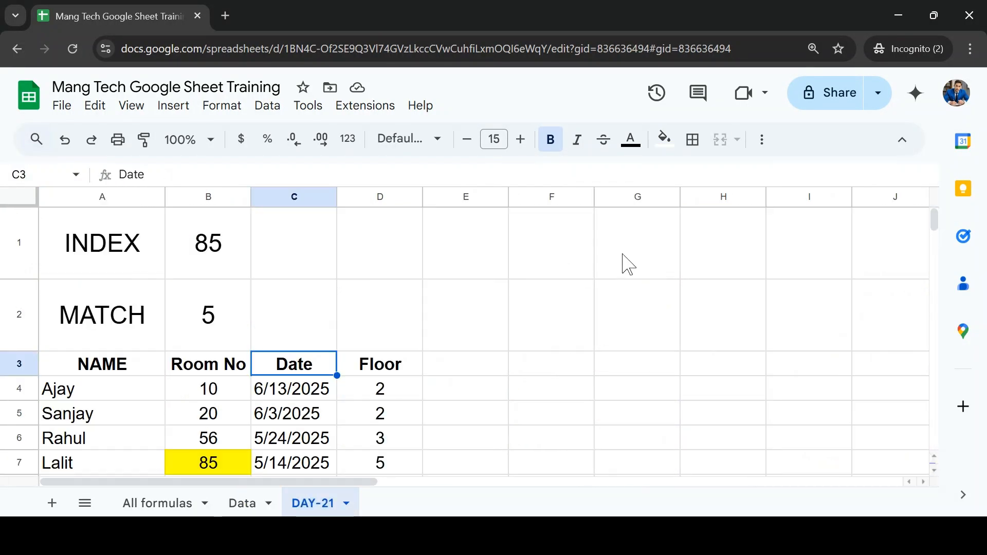
{"action": "left_click", "coordinate": [639, 360]}
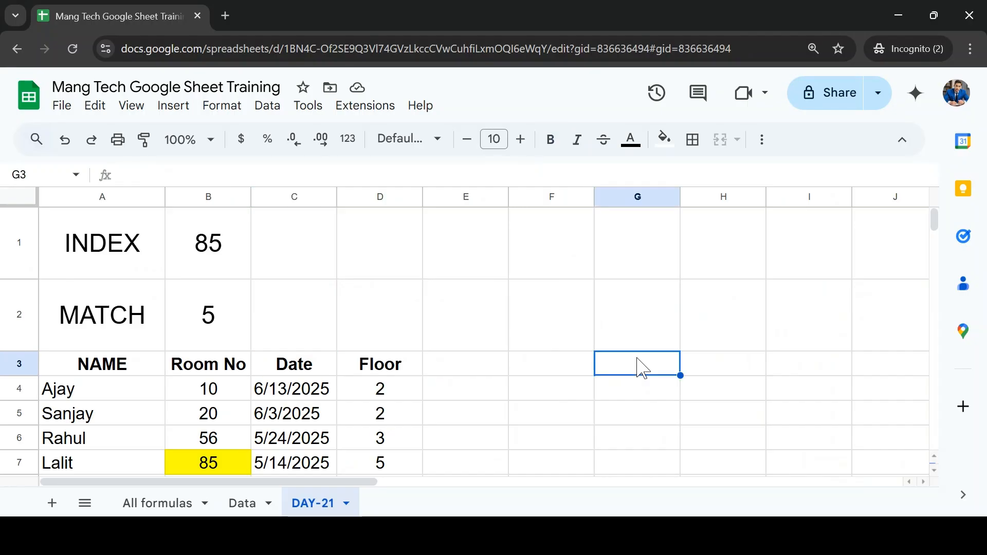
{"action": "key", "text": "Right"}
{"action": "key", "text": "Right"}
{"action": "key", "text": "Right"}
{"action": "key", "text": "Right"}
{"action": "key", "text": "Right"}
{"action": "key", "text": "Right"}
{"action": "key", "text": "Right"}
{"action": "key", "text": "Right"}
{"action": "key", "text": "Right"}
{"action": "key", "text": "Right"}
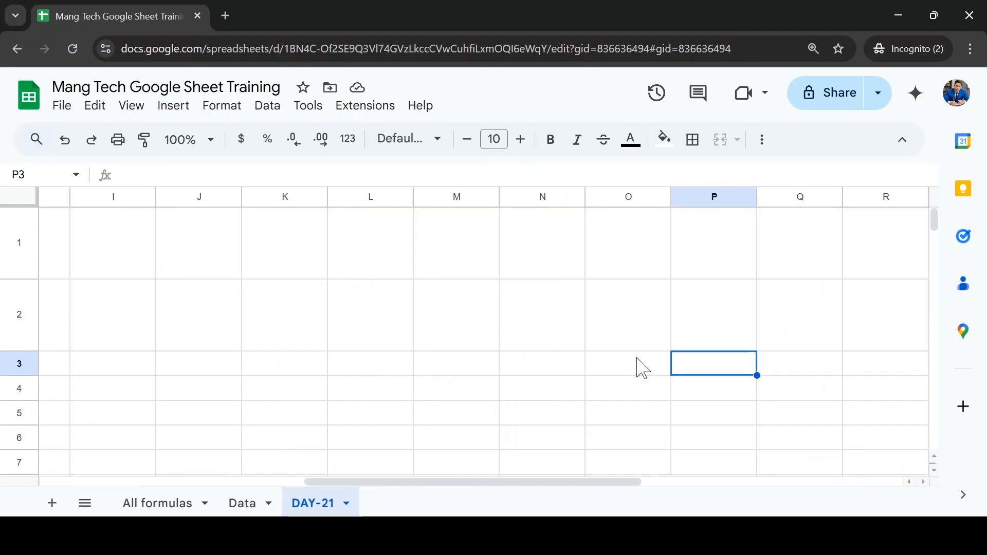
{"action": "key", "text": "Left"}
{"action": "key", "text": "Left"}
{"action": "key", "text": "Left"}
{"action": "key", "text": "Left"}
{"action": "key", "text": "Left"}
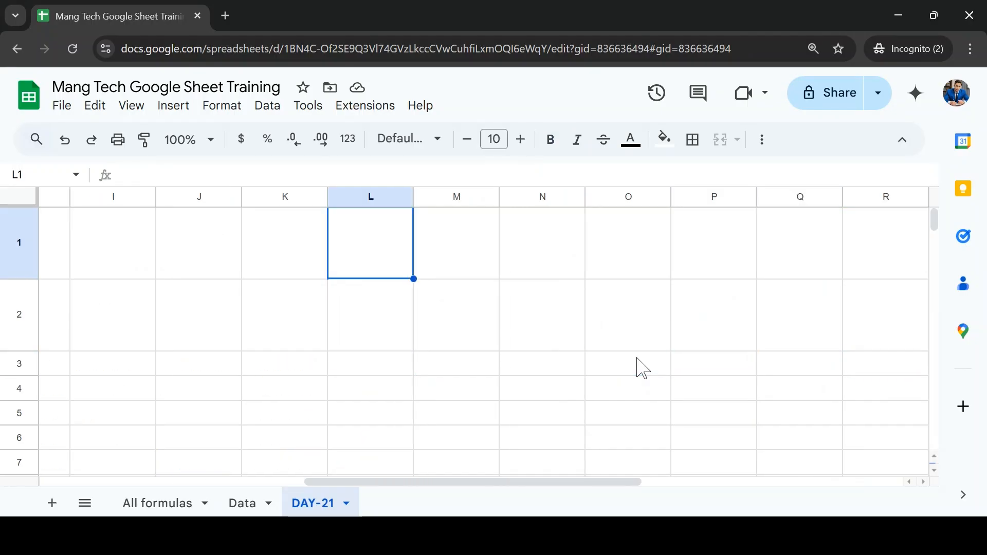
{"action": "type", "text": "Order ID"}
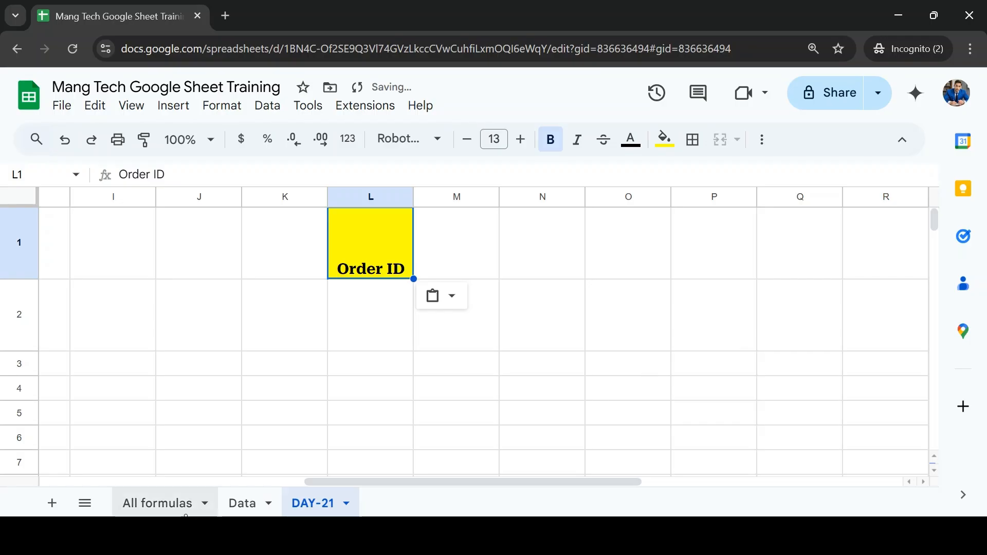
Step: Copy the order IDs in A4:A6 of the Data sheet into L2:L4 of the DAY-21 sheet
{"action": "left_click", "coordinate": [243, 503]}
{"action": "left_click", "coordinate": [89, 289]}
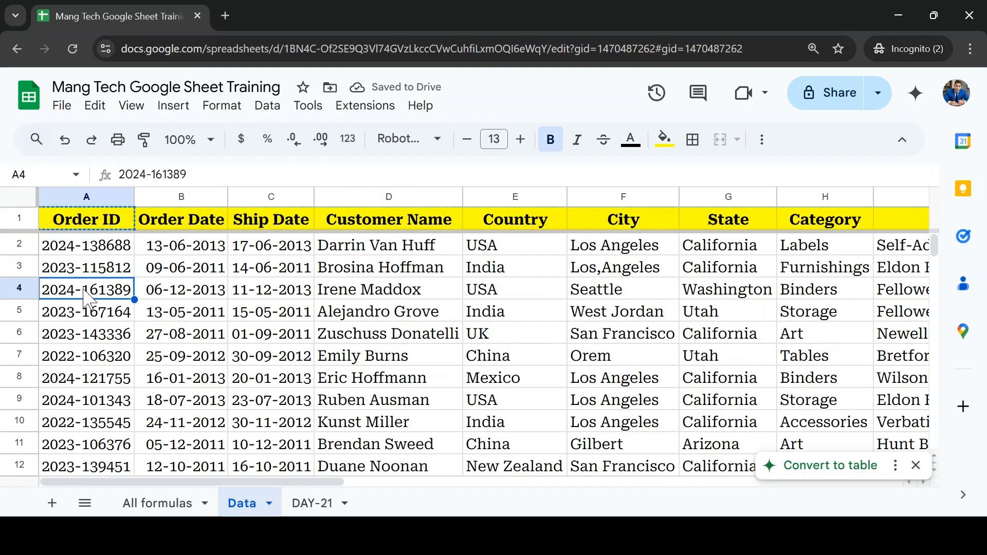
{"action": "key", "text": "shift+Down"}
{"action": "key", "text": "shift+Down"}
{"action": "key", "text": "ctrl+c"}
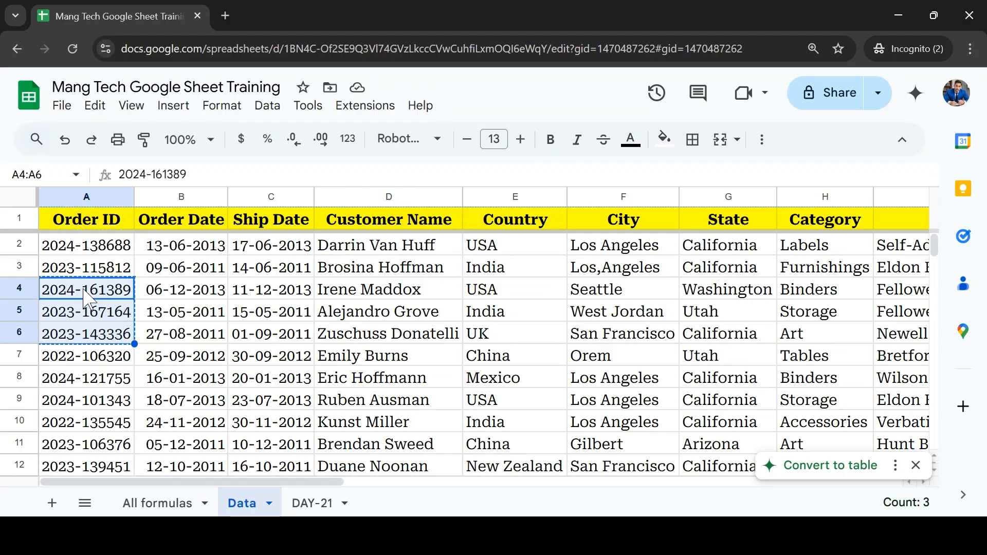
{"action": "left_click", "coordinate": [319, 505]}
{"action": "key", "text": "Down"}
{"action": "key", "text": "Right"}
{"action": "key", "text": "Left"}
{"action": "key", "text": "ctrl+v"}
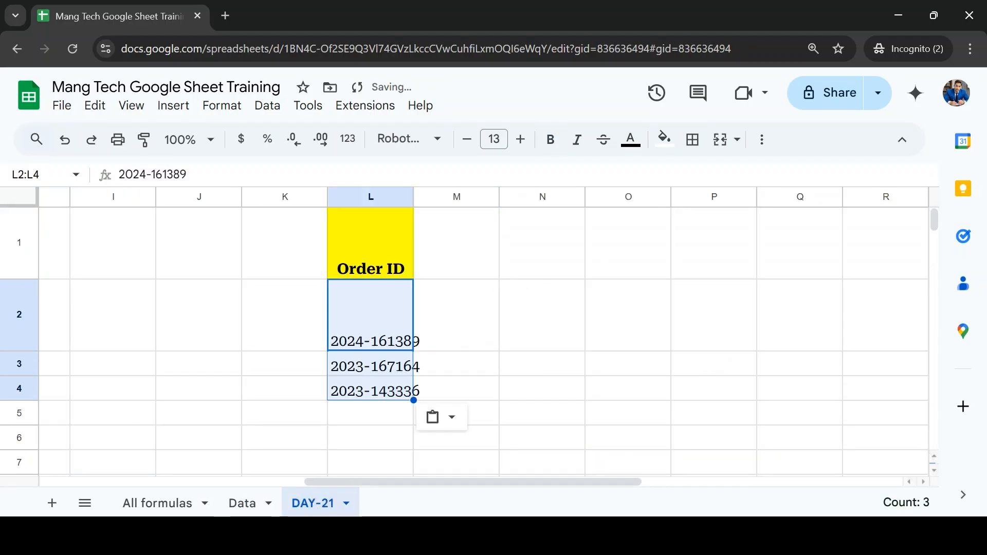
Step: Copy the order IDs in A13:A14 of the Data sheet into L5:L6 of the DAY-21 sheet
{"action": "left_click", "coordinate": [252, 503]}
{"action": "scroll", "coordinate": [155, 416], "scroll_direction": "down", "scroll_amount": 3}
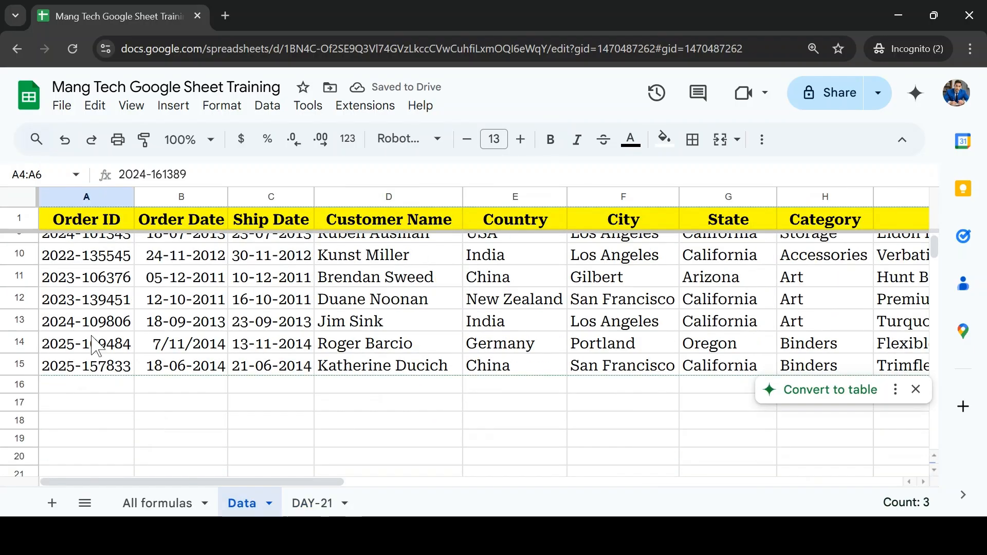
{"action": "left_click", "coordinate": [94, 344]}
{"action": "key", "text": "Up"}
{"action": "key", "text": "shift+Down"}
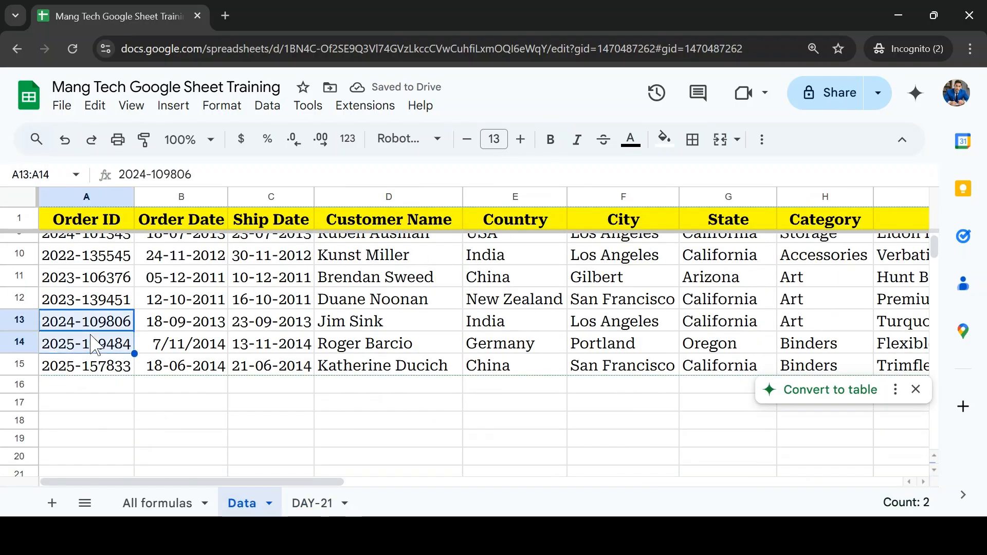
{"action": "key", "text": "ctrl+v"}
{"action": "key", "text": "ctrl+z"}
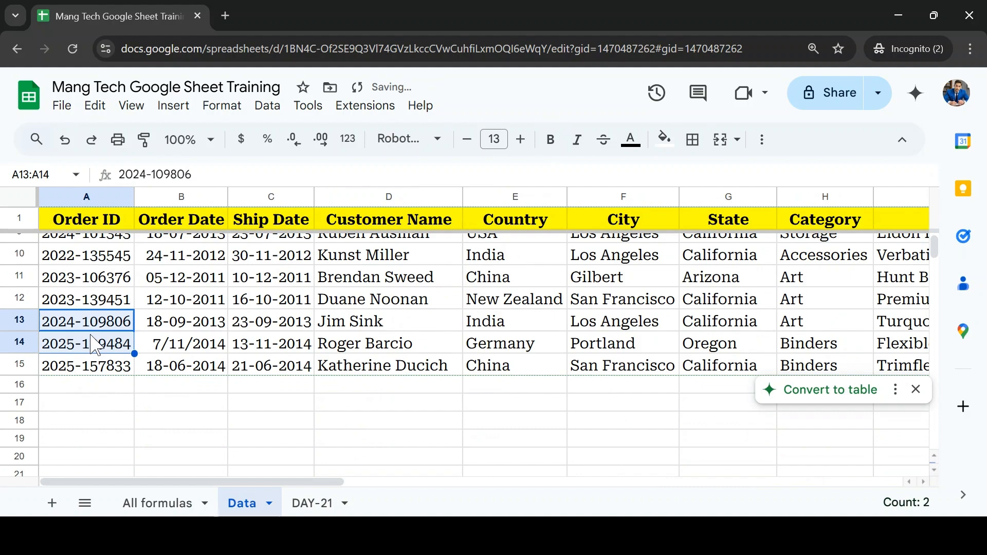
{"action": "left_click", "coordinate": [324, 503]}
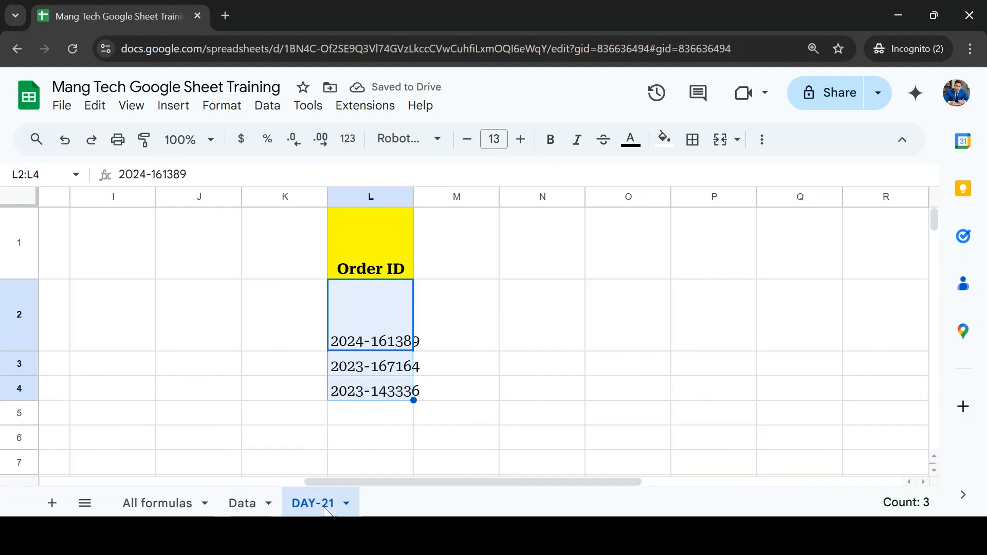
{"action": "key", "text": "Down"}
{"action": "key", "text": "Down"}
{"action": "key", "text": "Down"}
{"action": "key", "text": "ctrl+v"}
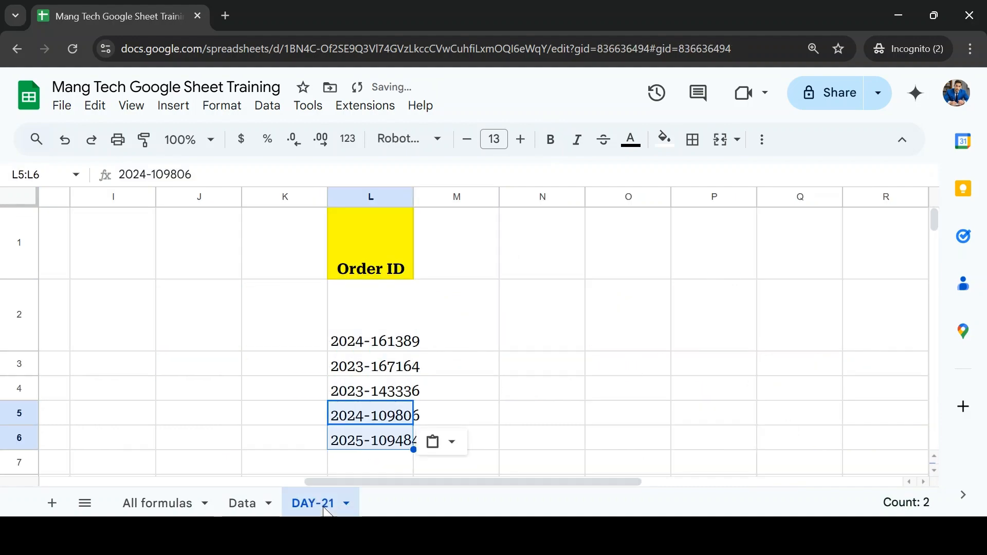
Step: Copy the Customer Name header from the Data sheet into cell M1 of the DAY-21 sheet
{"action": "left_click", "coordinate": [249, 503]}
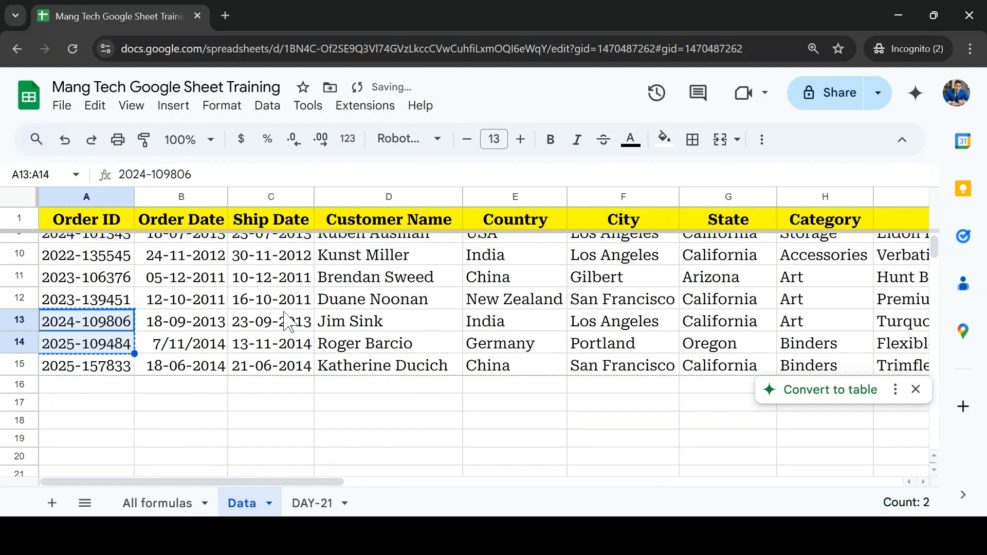
{"action": "left_click", "coordinate": [283, 315]}
{"action": "key", "text": "ctrl+Up"}
{"action": "key", "text": "Down"}
{"action": "key", "text": "Down"}
{"action": "key", "text": "Up"}
{"action": "key", "text": "Up"}
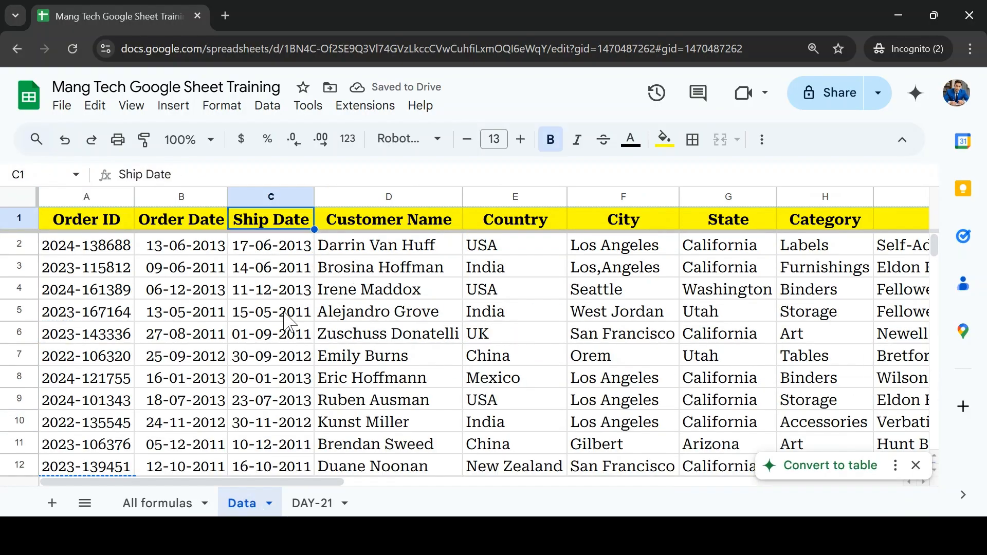
{"action": "key", "text": "Right"}
{"action": "left_click", "coordinate": [317, 504]}
{"action": "key", "text": "ctrl+Up"}
{"action": "key", "text": "Right"}
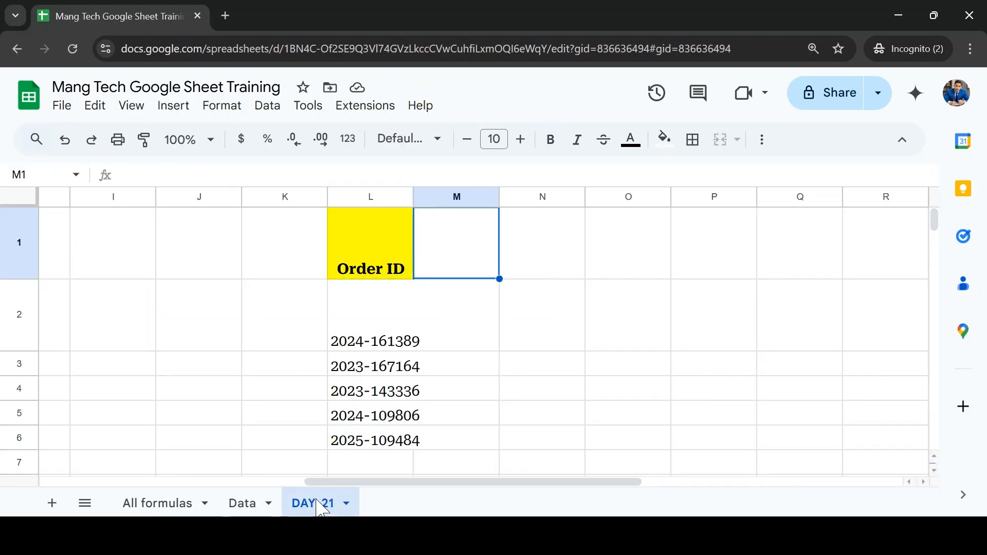
{"action": "type", "text": "Customer Name"}
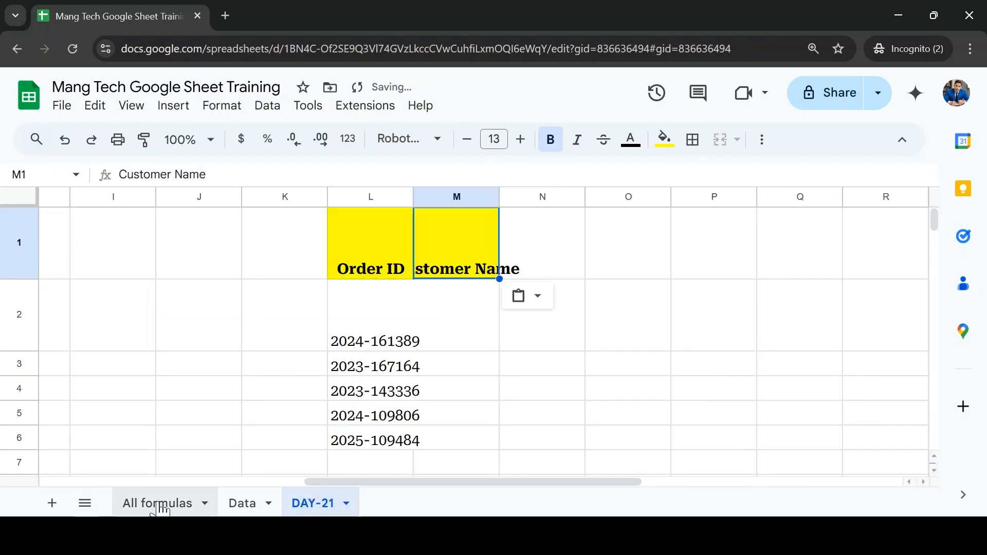
Step: Copy the City and State headers from the Data sheet into N1:O1 of the DAY-21 sheet
{"action": "left_click", "coordinate": [248, 507]}
{"action": "left_click", "coordinate": [644, 225]}
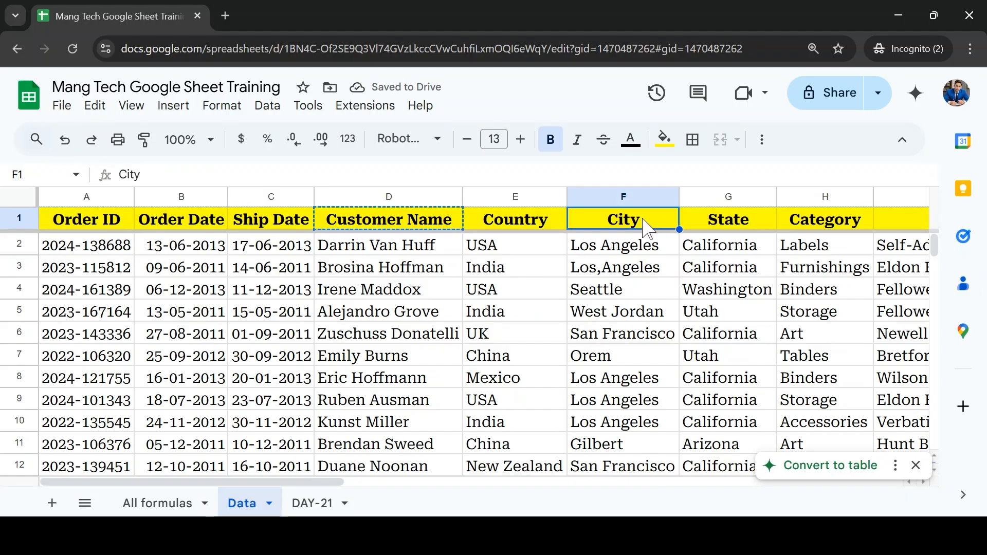
{"action": "key", "text": "shift+Right"}
{"action": "key", "text": "ctrl+c"}
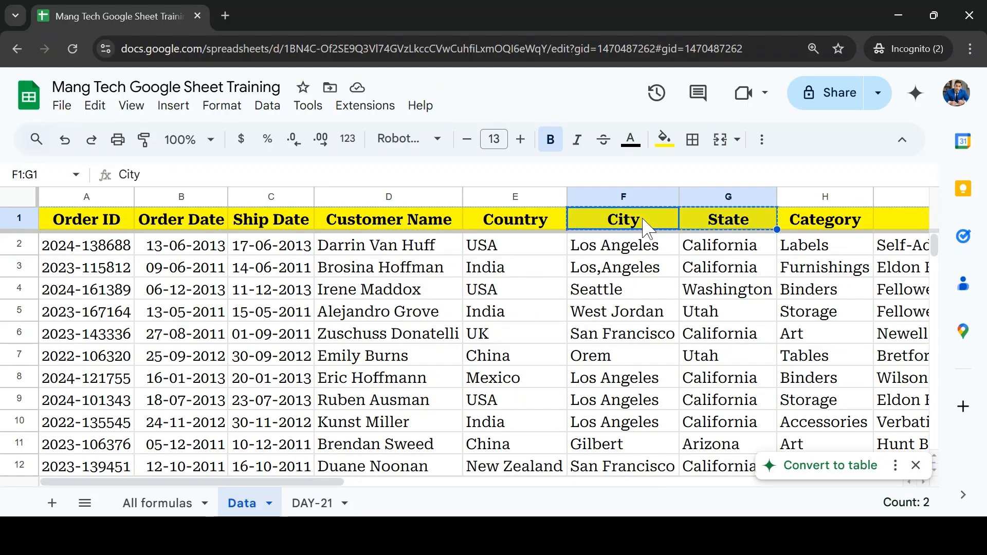
{"action": "left_click", "coordinate": [312, 507]}
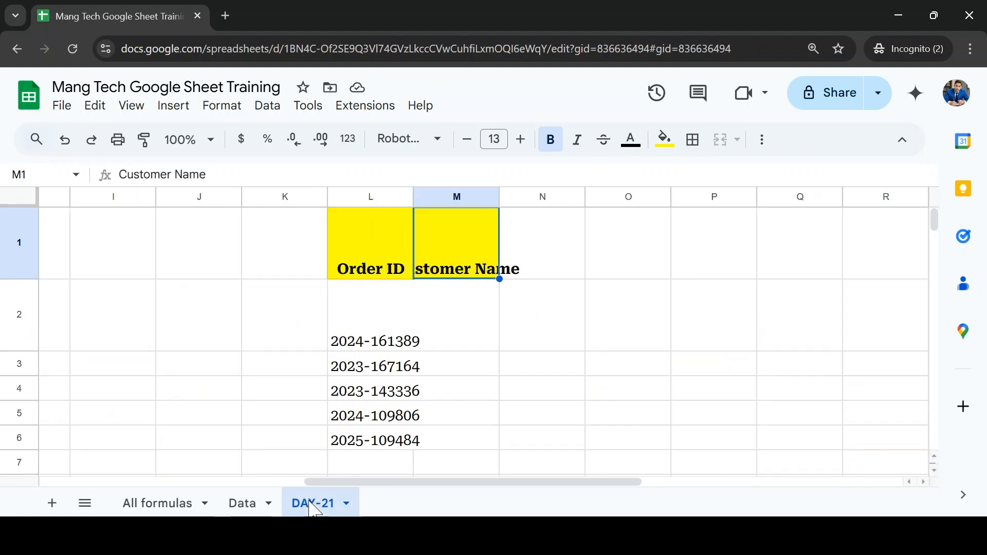
{"action": "key", "text": "Left"}
{"action": "key", "text": "ctrl+v"}
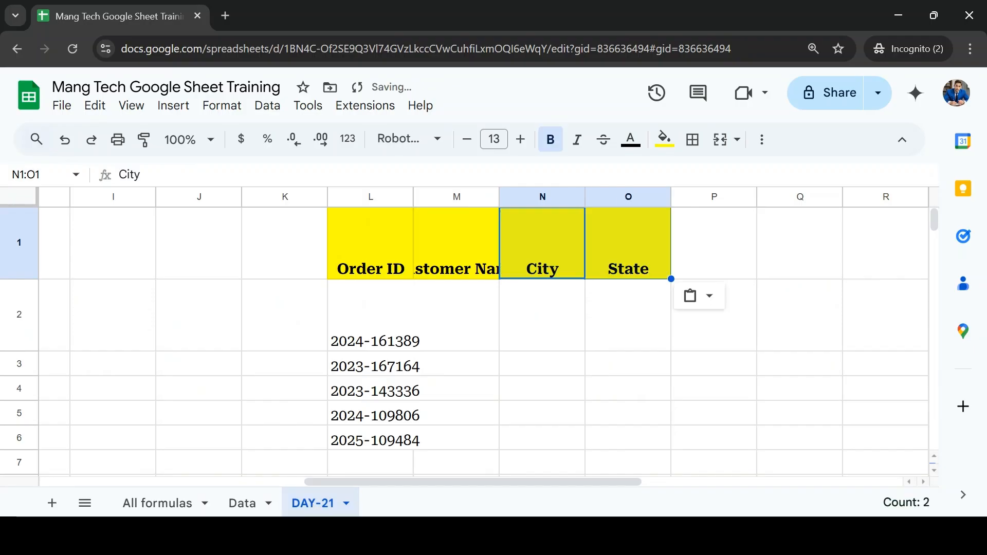
Step: Copy the Product Name header from the Data sheet into cell P1 of the DAY-21 sheet
{"action": "left_click", "coordinate": [242, 504]}
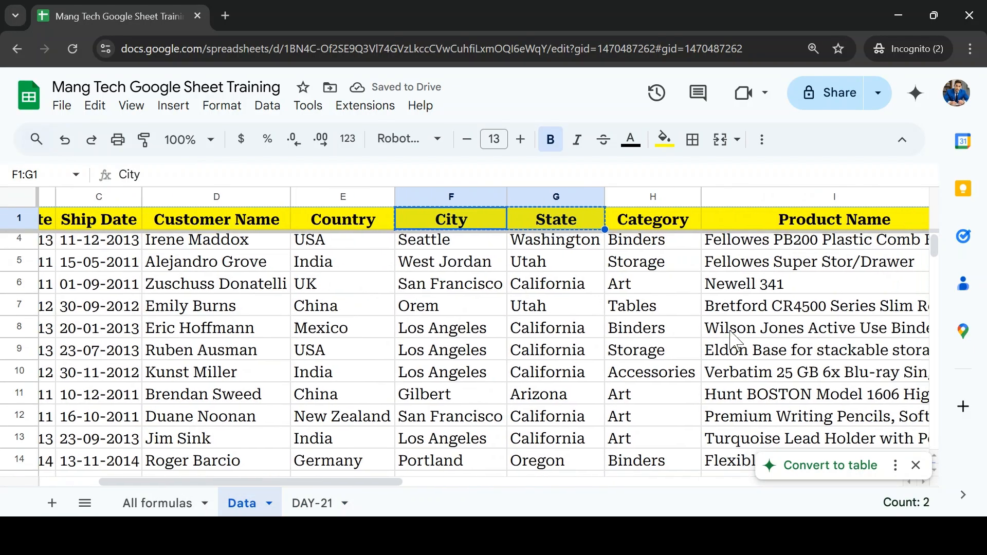
{"action": "left_click", "coordinate": [785, 219]}
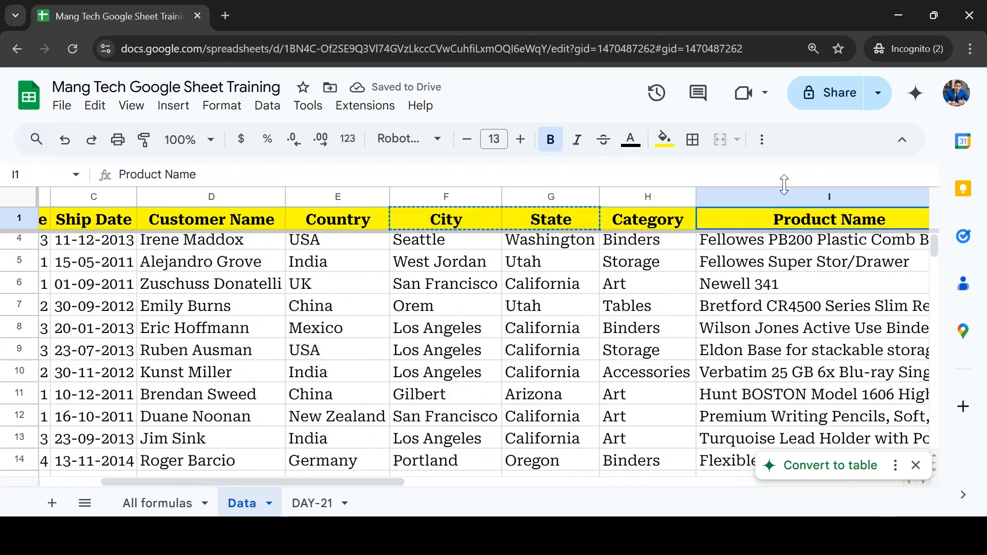
{"action": "left_click", "coordinate": [313, 504]}
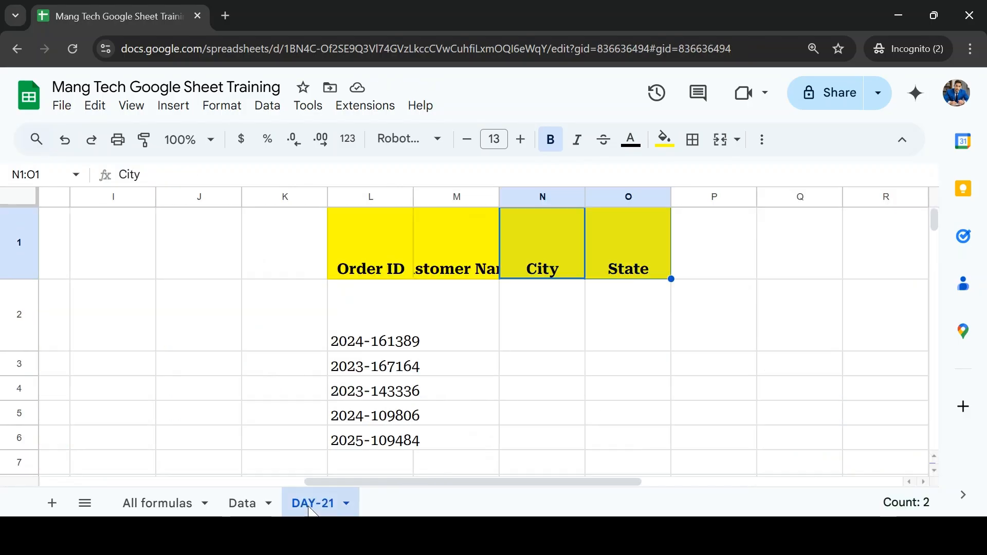
{"action": "left_click", "coordinate": [686, 267]}
{"action": "key", "text": "ctrl+v"}
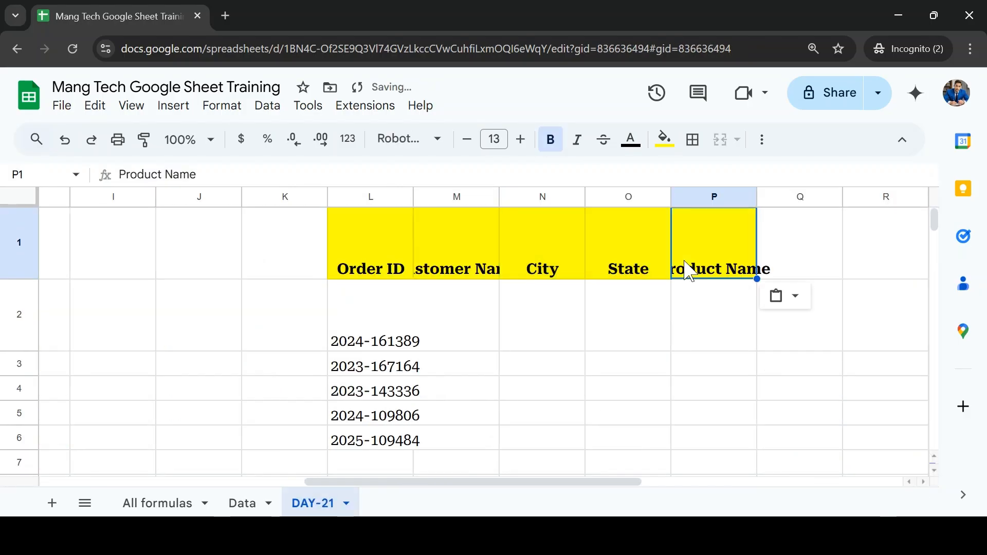
Step: Copy the Track No header from the Data sheet into cell Q1 of the DAY-21 sheet
{"action": "left_click", "coordinate": [239, 505]}
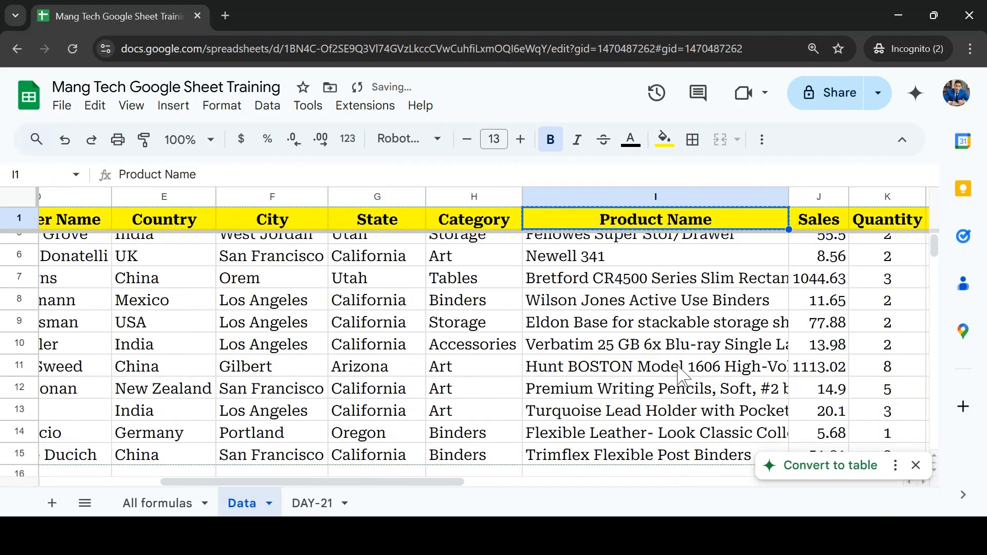
{"action": "scroll", "coordinate": [681, 375], "scroll_direction": "right", "scroll_amount": 10}
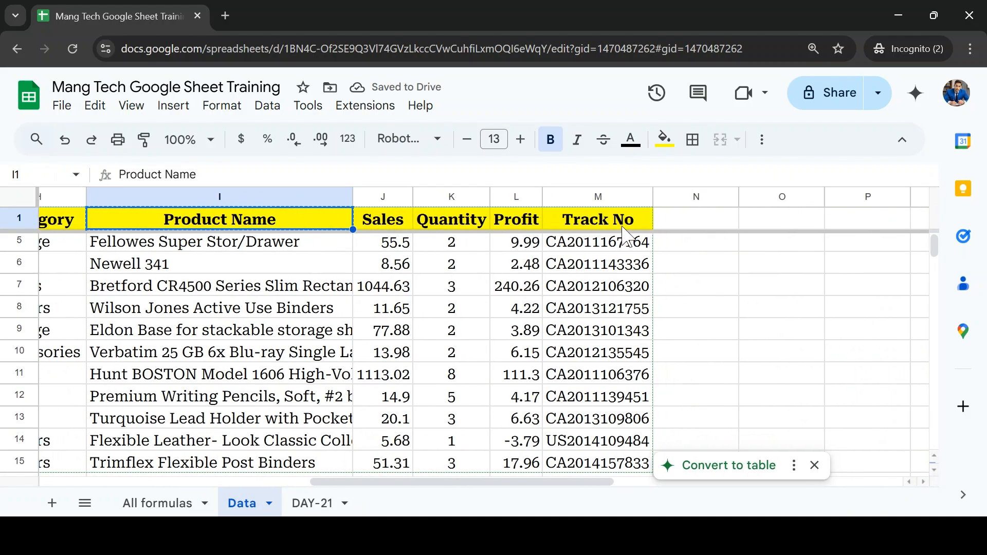
{"action": "left_click", "coordinate": [623, 227]}
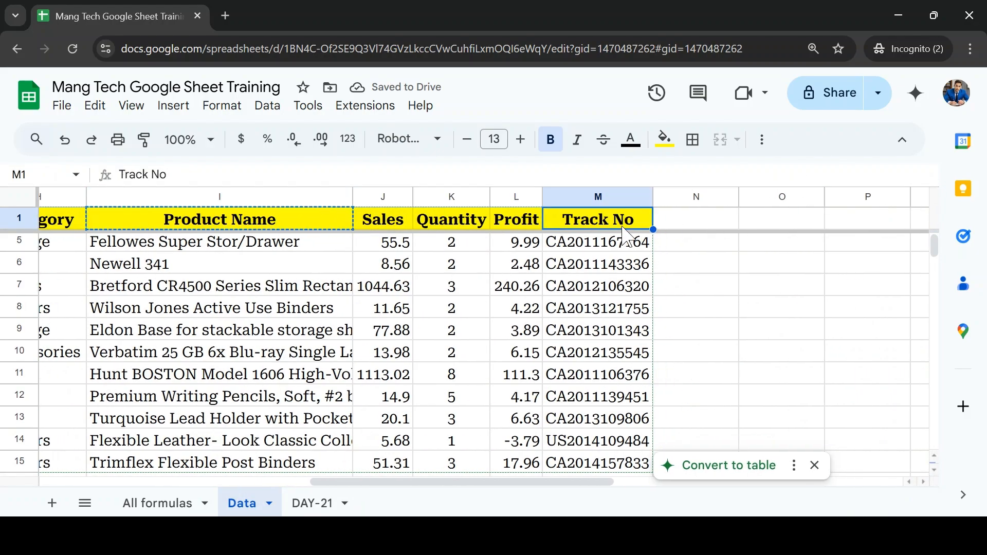
{"action": "left_click", "coordinate": [309, 505]}
{"action": "key", "text": "Right"}
{"action": "key", "text": "ctrl+v"}
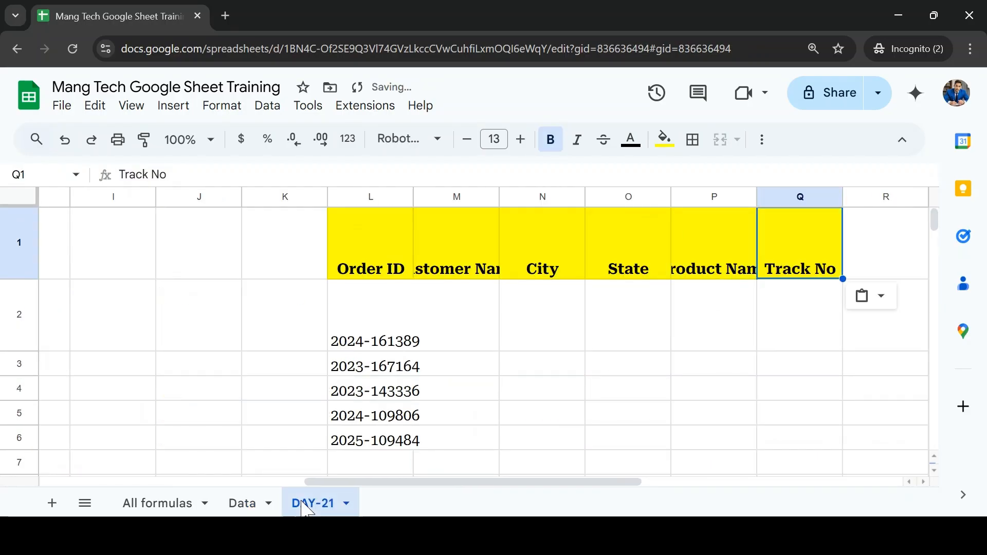
Step: Select the headers in L1:Q1 and fit the height of row 1 to its contents
{"action": "key", "text": "ctrl+Left"}
{"action": "key", "text": "ctrl+shift+Right"}
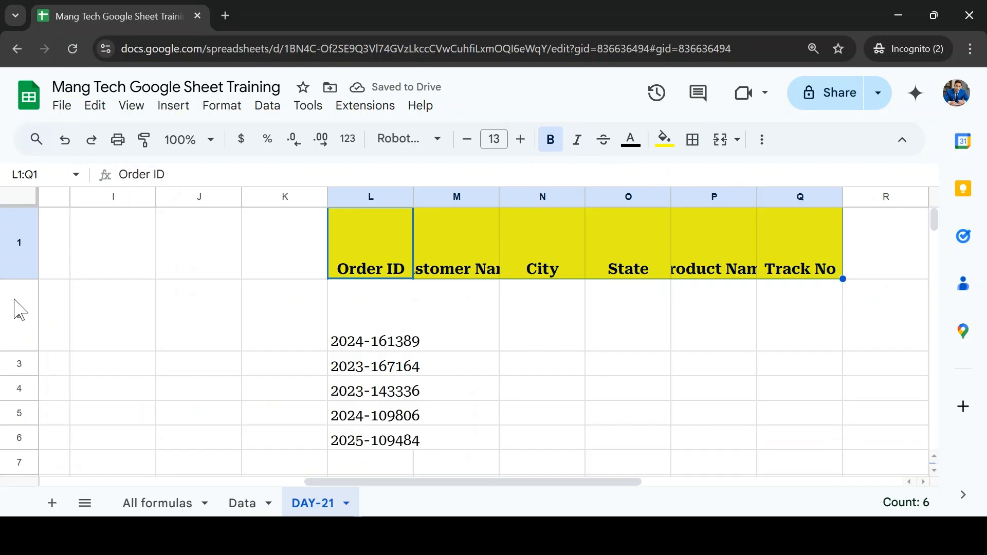
{"action": "double_click", "coordinate": [17, 278]}
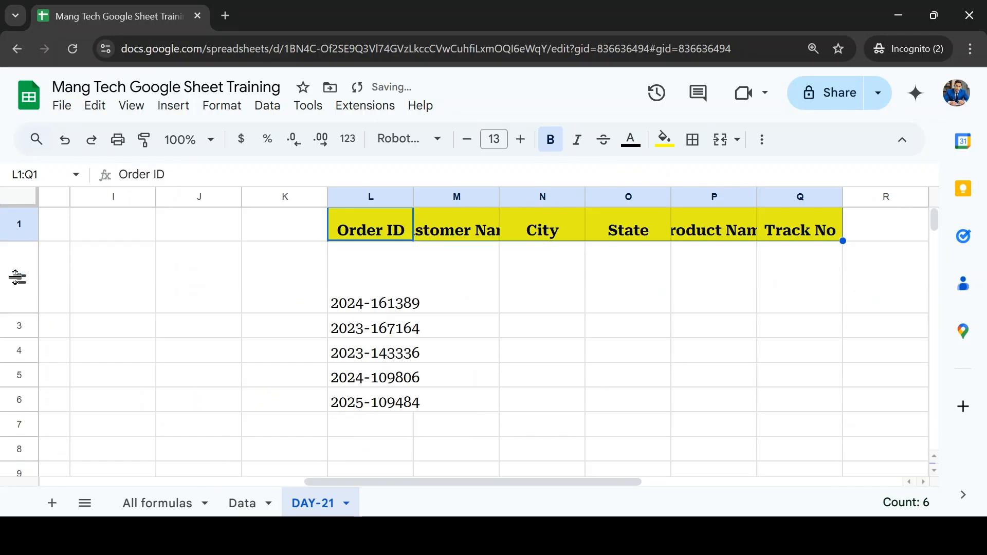
{"action": "left_click", "coordinate": [405, 201]}
{"action": "right_click", "coordinate": [396, 252]}
{"action": "left_click", "coordinate": [545, 324]}
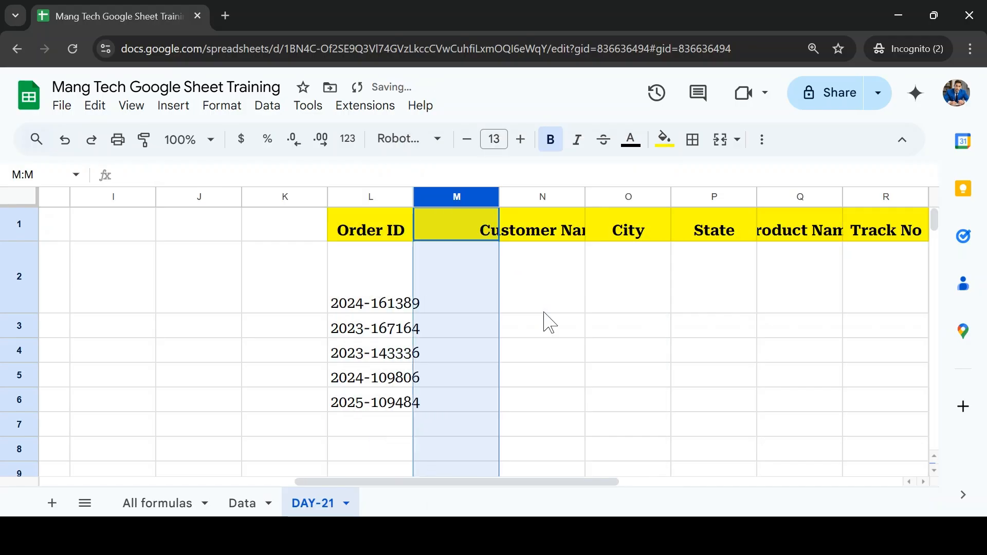
{"action": "key", "text": "ctrl+z"}
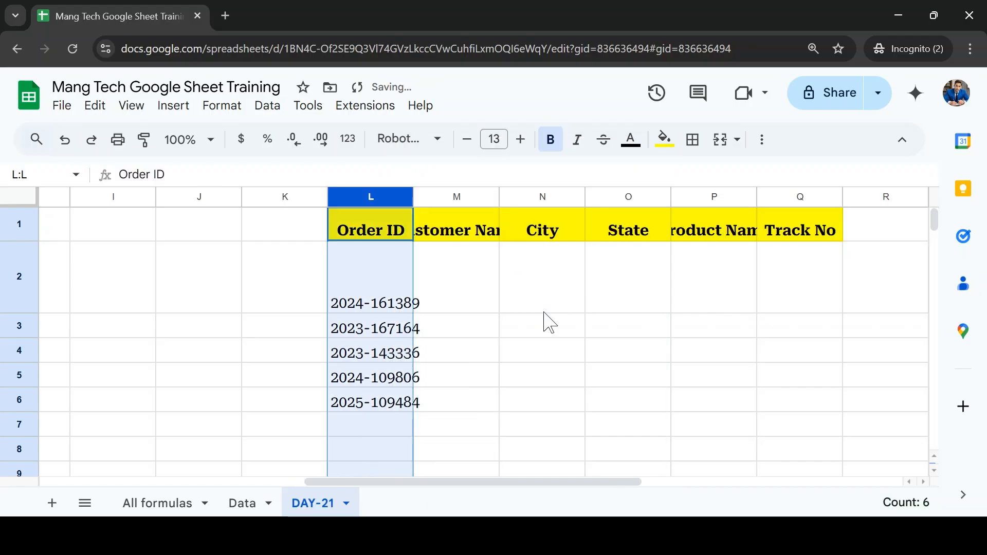
Step: Fit the widths of columns L through Q and the height of row 2 to their contents
{"action": "double_click", "coordinate": [413, 192]}
{"action": "key", "text": "ctrl+shift+Right"}
{"action": "left_click_drag", "start_coordinate": [420, 197], "coordinate": [424, 197]}
{"action": "double_click", "coordinate": [423, 197]}
{"action": "left_click", "coordinate": [462, 308]}
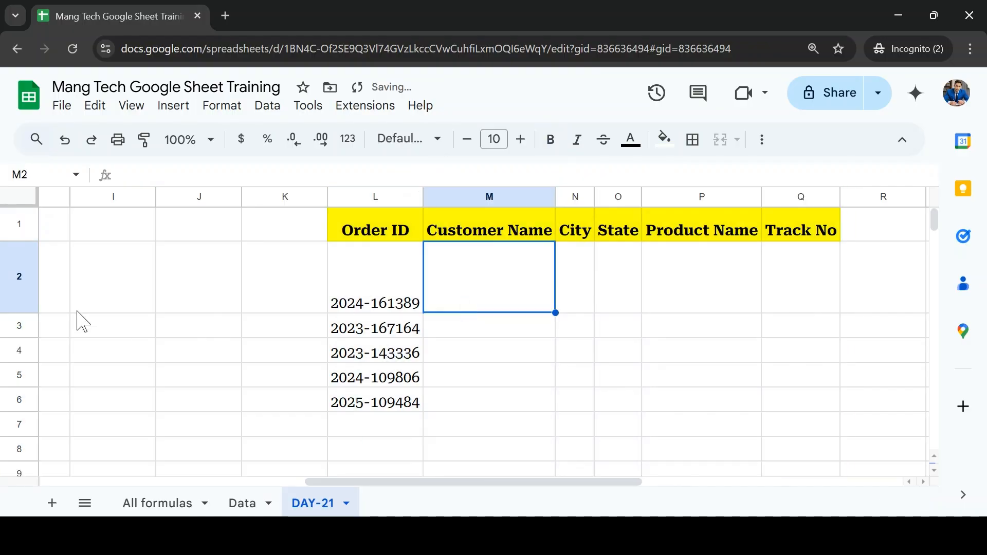
{"action": "left_click", "coordinate": [20, 306]}
{"action": "double_click", "coordinate": [20, 312]}
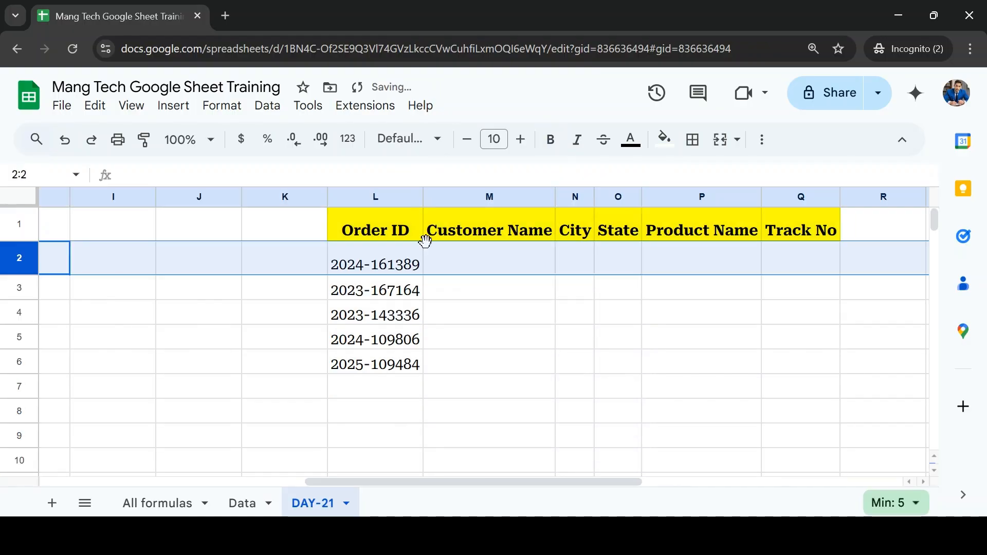
Step: Begin an INDEX formula in cell M2, under the Customer Name header
{"action": "left_click", "coordinate": [487, 257]}
{"action": "key", "text": "Up"}
{"action": "key", "text": "Down"}
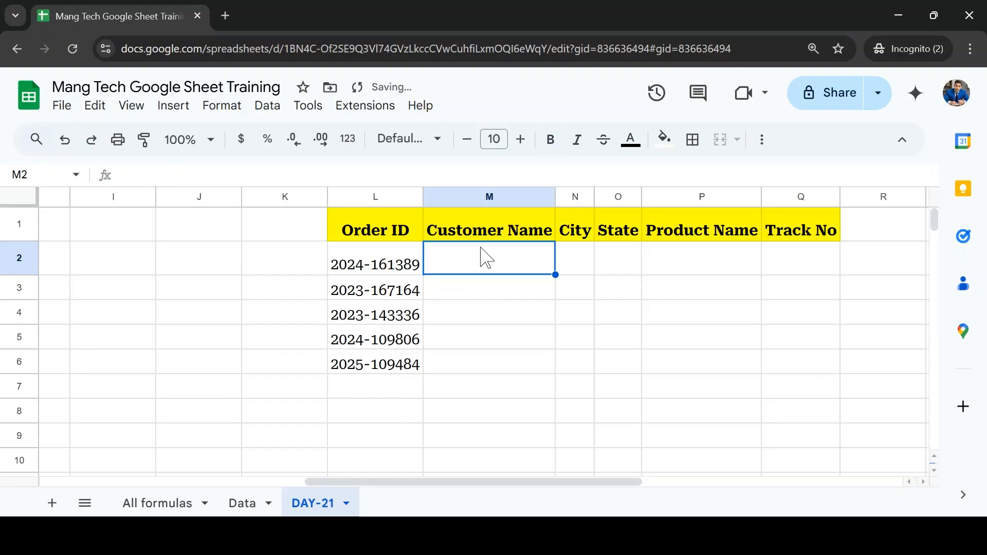
{"action": "type", "text": "=i"}
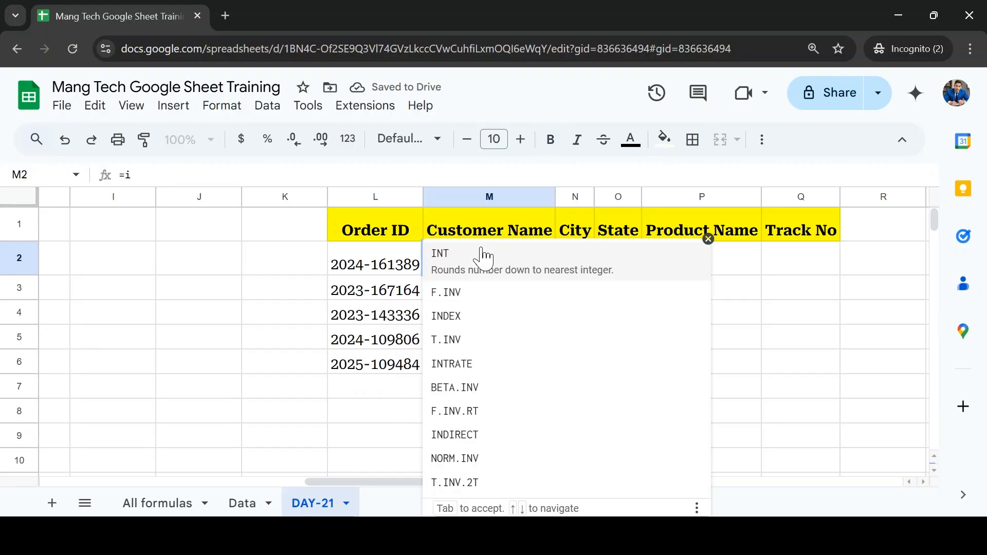
{"action": "type", "text": "nd"}
{"action": "key", "text": "Tab"}
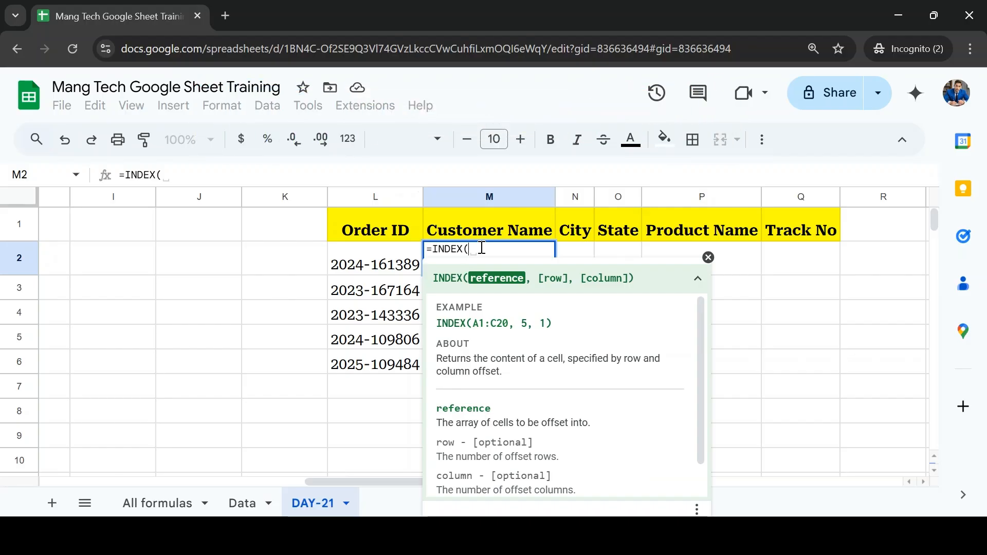
Step: Set the INDEX reference to the whole Data sheet table as the absolute range Data!$A$1:$M$15
{"action": "left_click", "coordinate": [239, 505]}
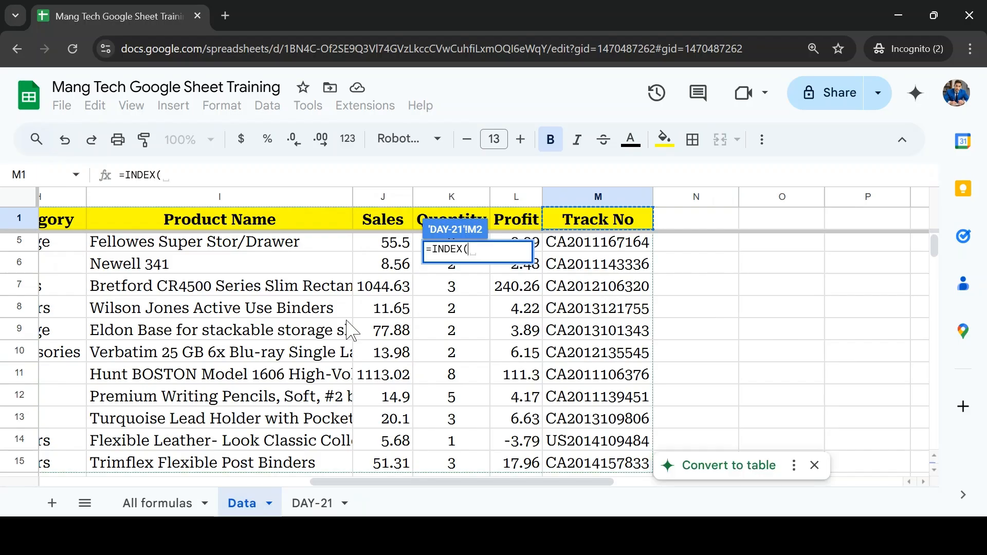
{"action": "left_click", "coordinate": [283, 243]}
{"action": "key", "text": "ctrl+Up"}
{"action": "key", "text": "ctrl+Left"}
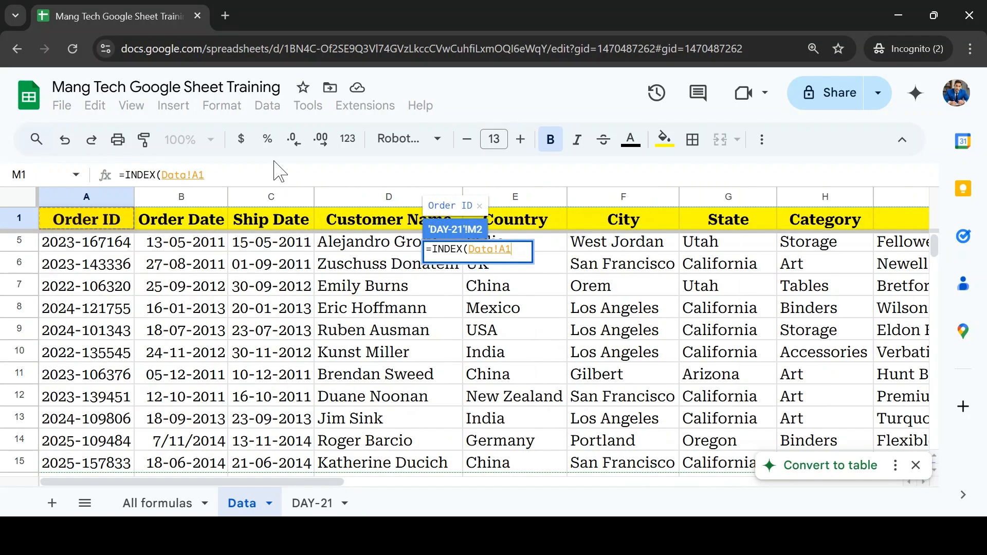
{"action": "key", "text": "ctrl+shift+Down"}
{"action": "key", "text": "ctrl+shift+Right"}
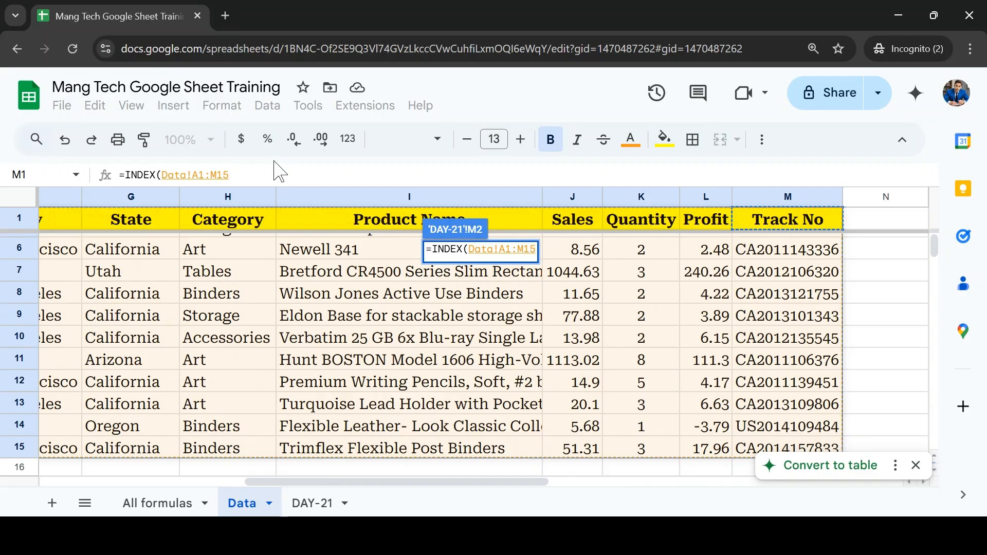
{"action": "key", "text": "F5"}
{"action": "key", "text": "Escape"}
{"action": "key", "text": "F4"}
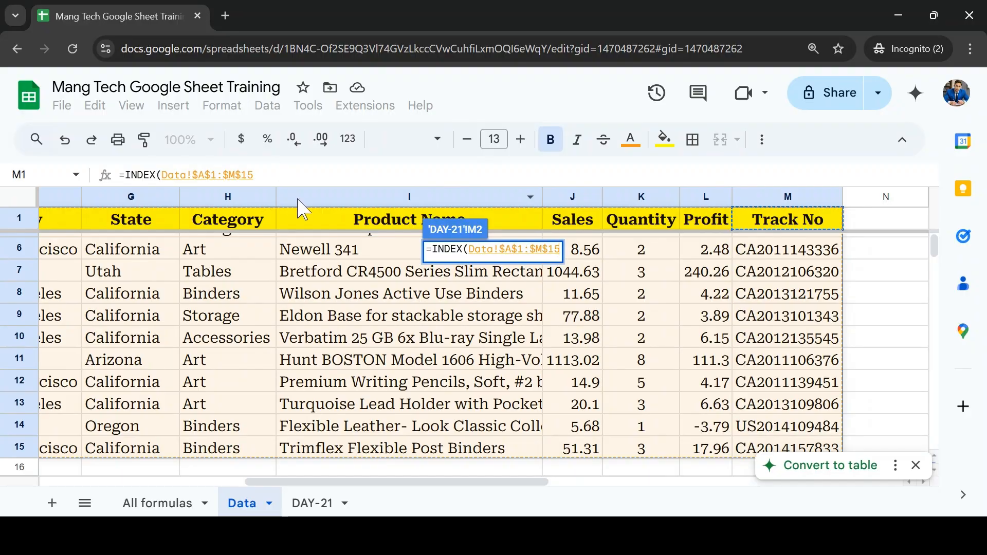
{"action": "type", "text": ","}
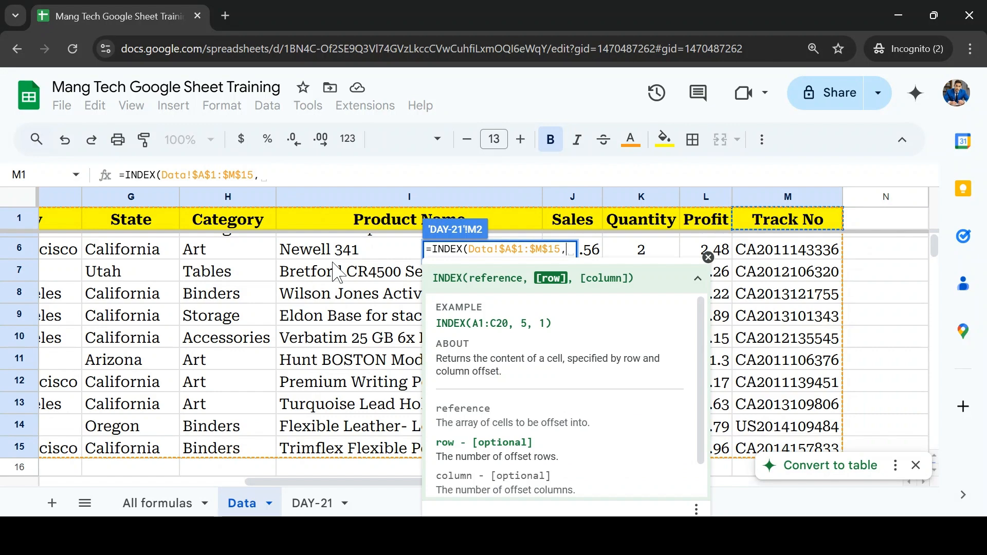
Step: Add a MATCH function as the INDEX row argument, with the Order ID in DAY-21 cell L2 as its search key
{"action": "type", "text": "mat"}
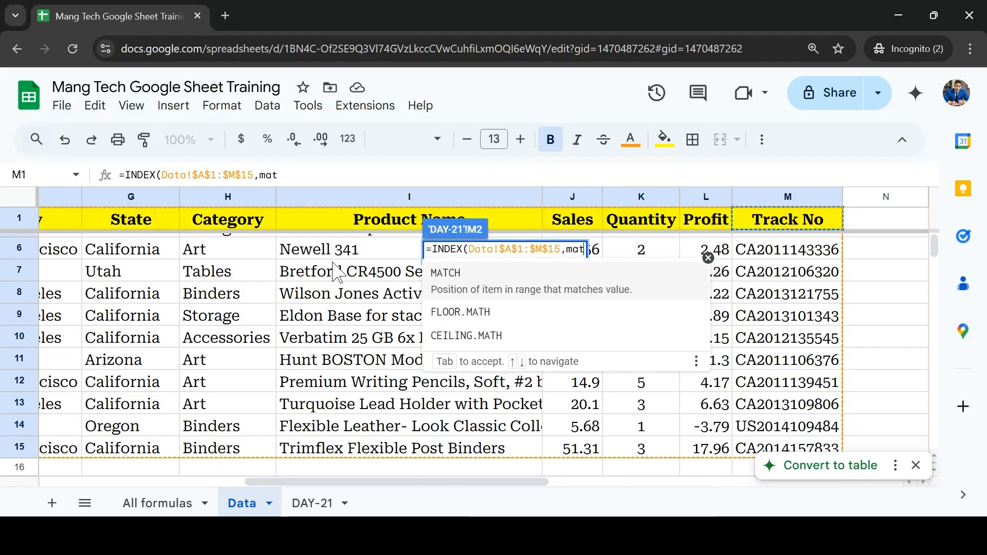
{"action": "key", "text": "Tab"}
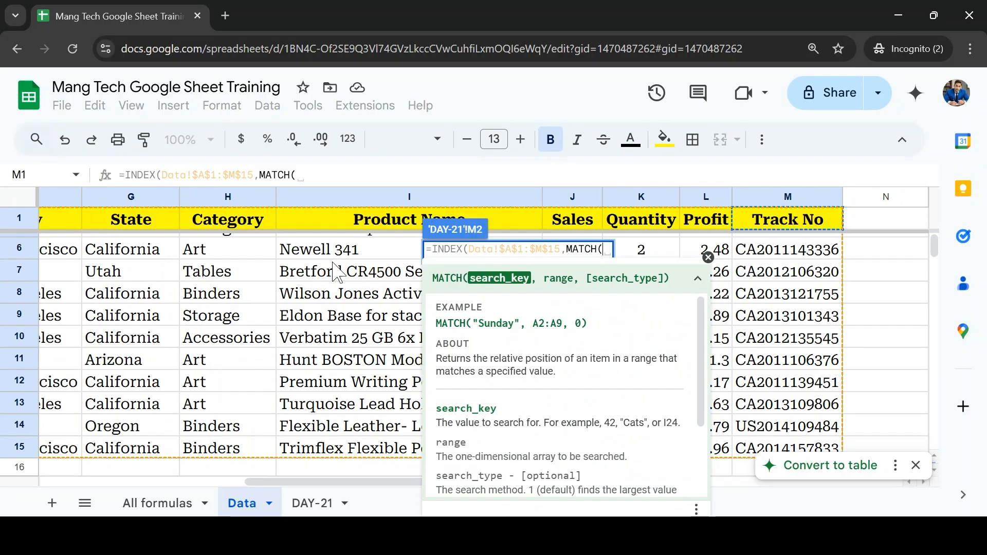
{"action": "left_click", "coordinate": [315, 503]}
{"action": "left_click", "coordinate": [378, 266]}
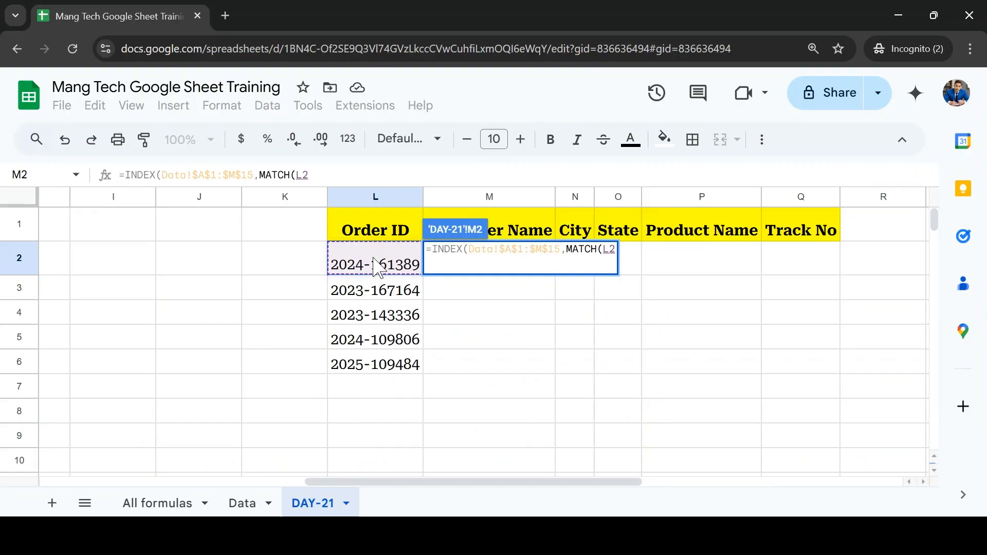
{"action": "type", "text": ","}
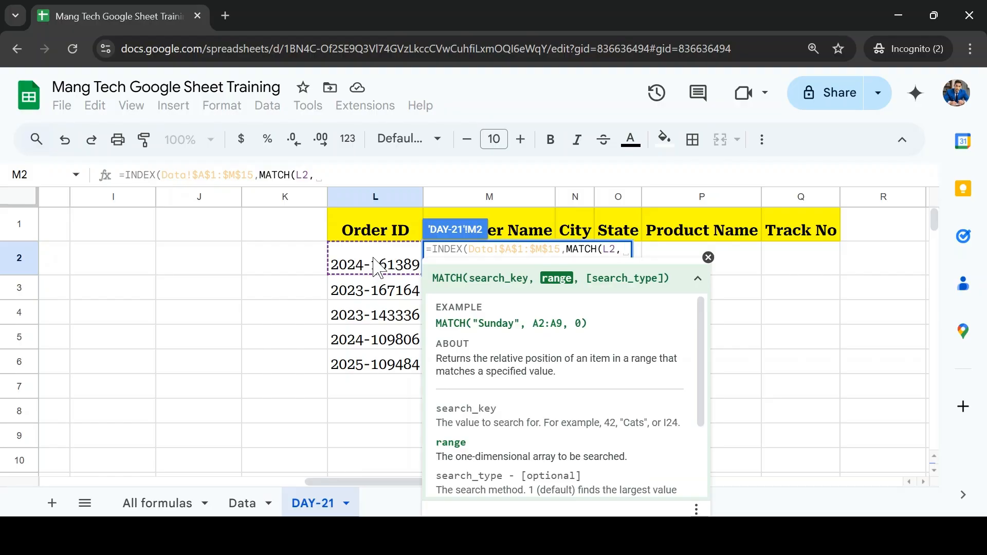
Step: Complete the row MATCH with the absolute Order ID range Data!$A$1:$A$15 and search type 0
{"action": "left_click", "coordinate": [249, 509]}
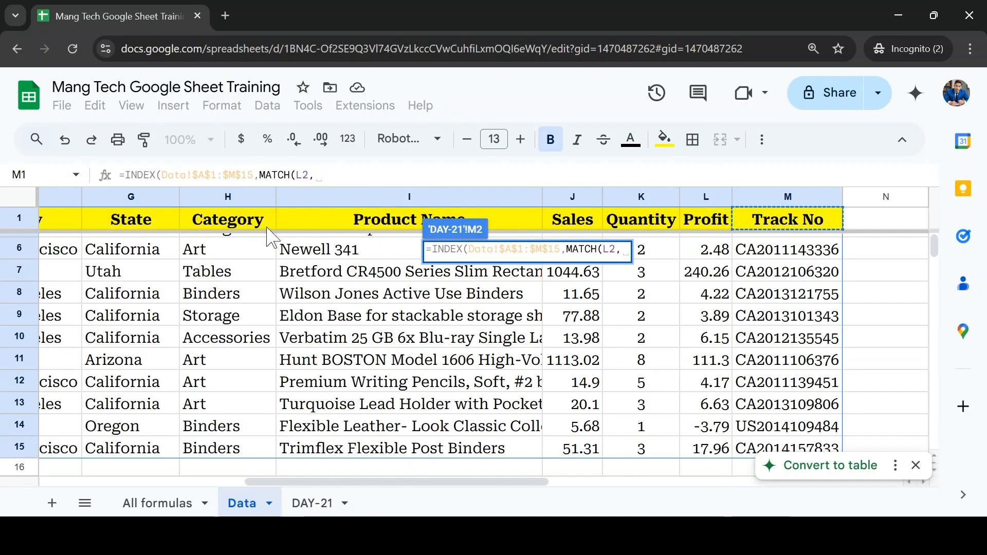
{"action": "left_click", "coordinate": [239, 229]}
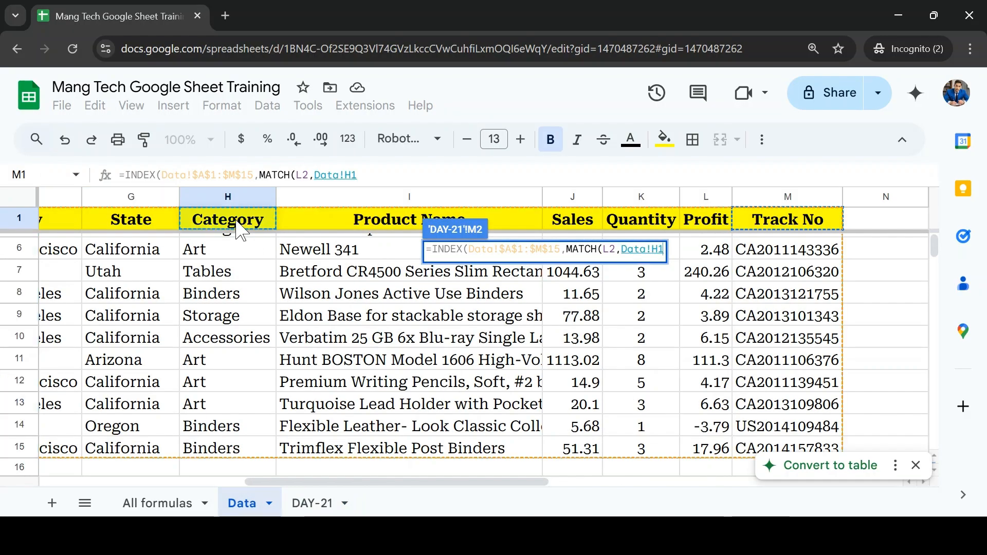
{"action": "key", "text": "ctrl+Left"}
{"action": "key", "text": "ctrl+shift+Down"}
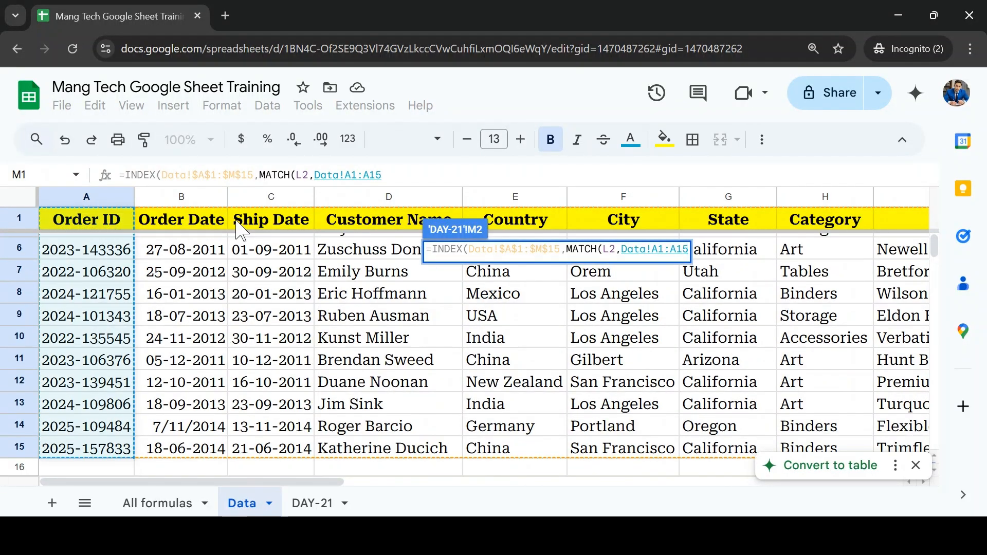
{"action": "key", "text": "F4"}
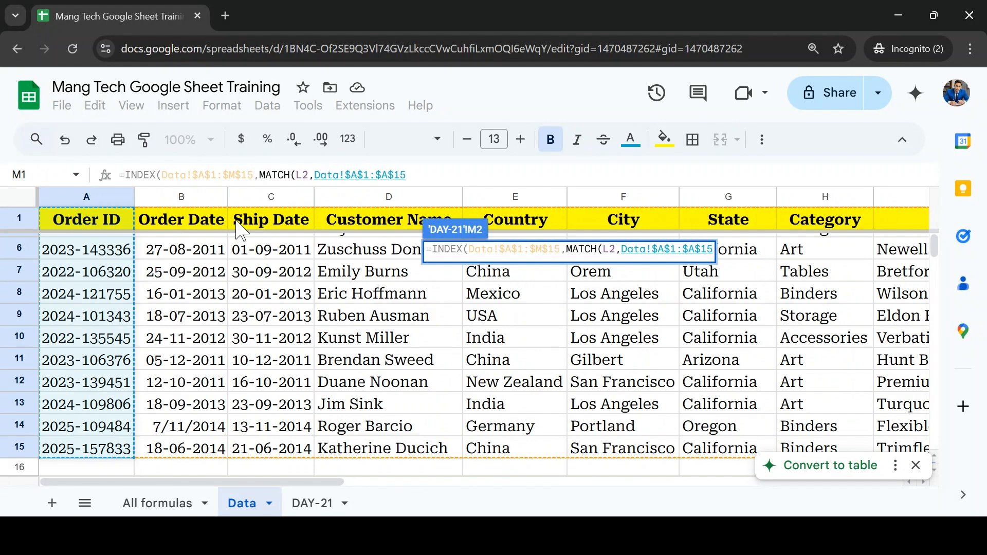
{"action": "type", "text": ","}
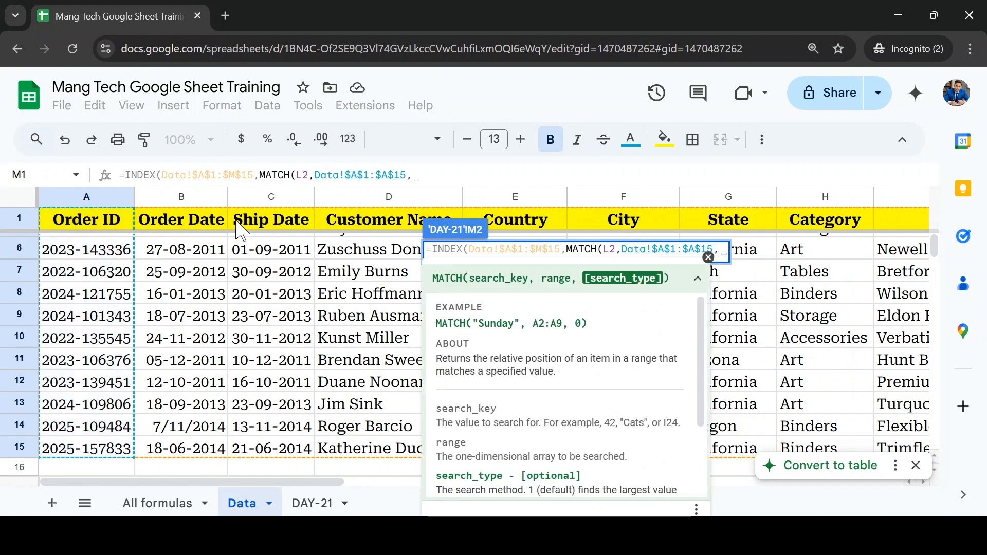
{"action": "type", "text": "0"}
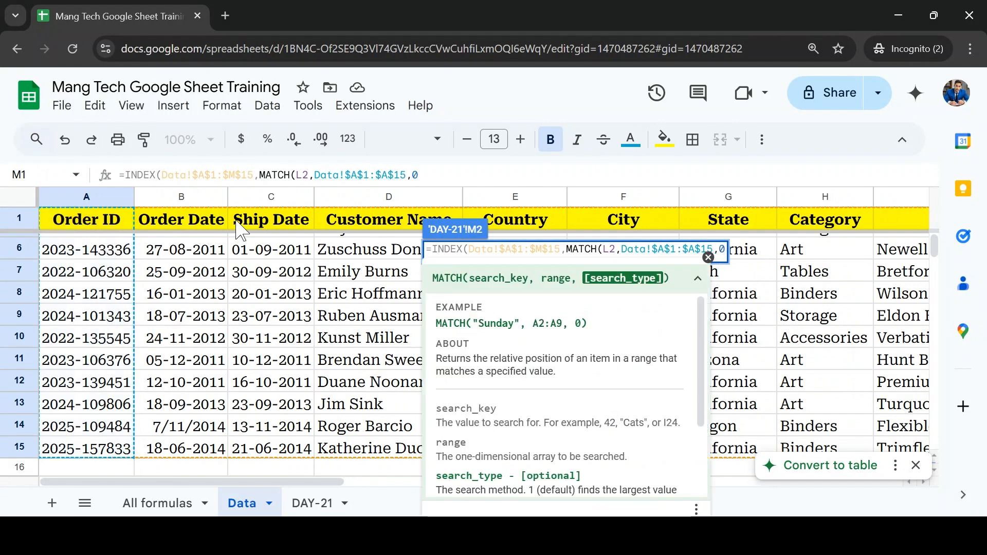
{"action": "type", "text": ")"}
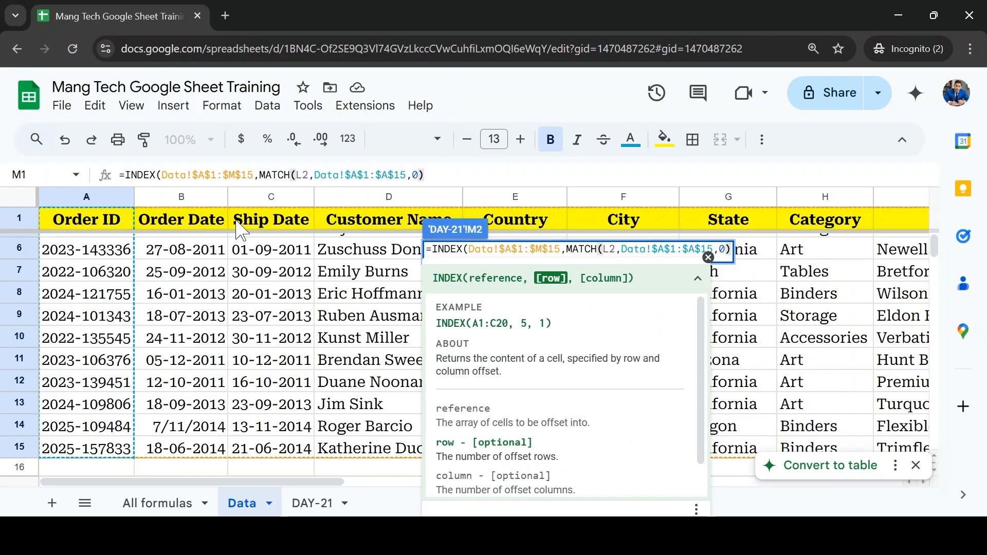
{"action": "type", "text": ","}
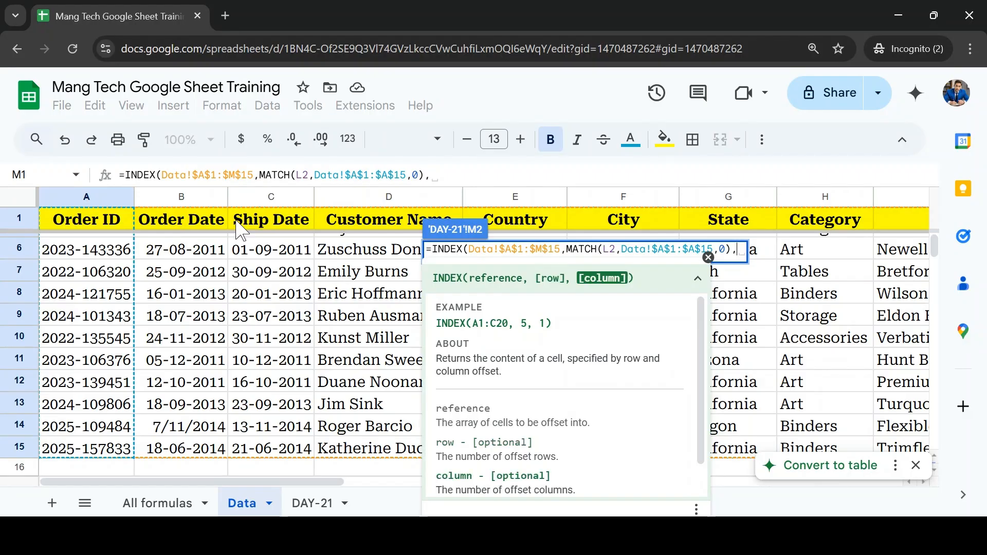
{"action": "type", "text": "mat"}
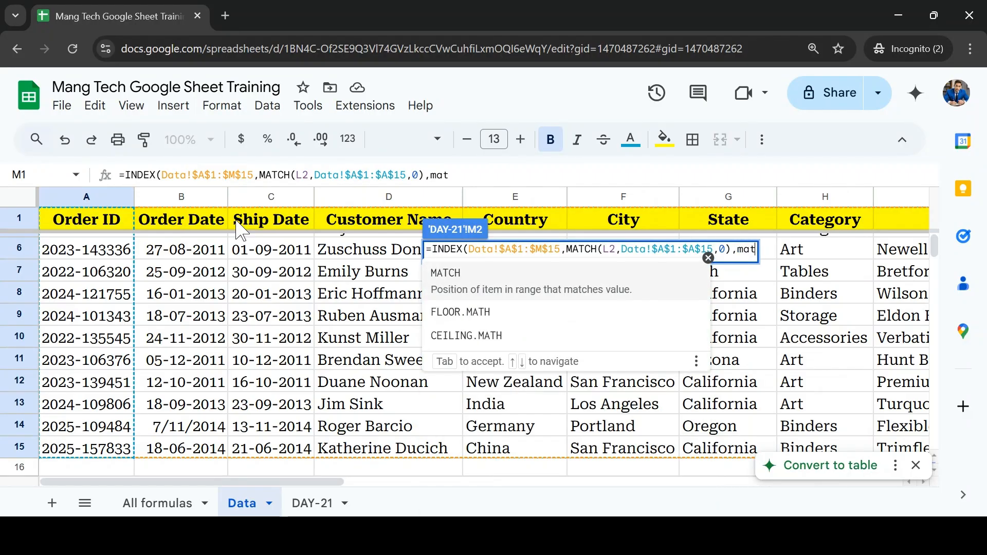
Step: Try a second MATCH as the column argument with search key M$1, then discard the whole formula entry in M2
{"action": "key", "text": "Tab"}
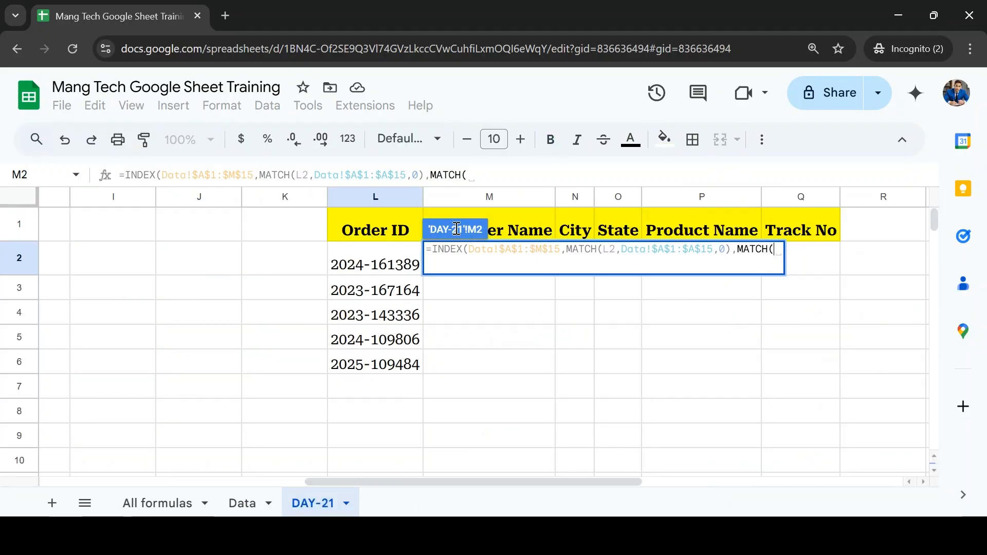
{"action": "left_click", "coordinate": [521, 233]}
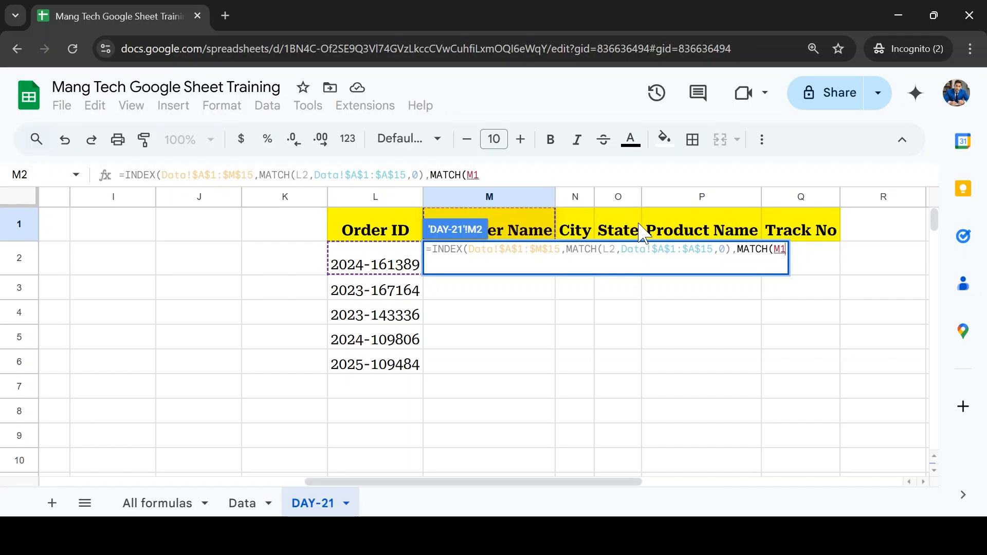
{"action": "key", "text": "F4"}
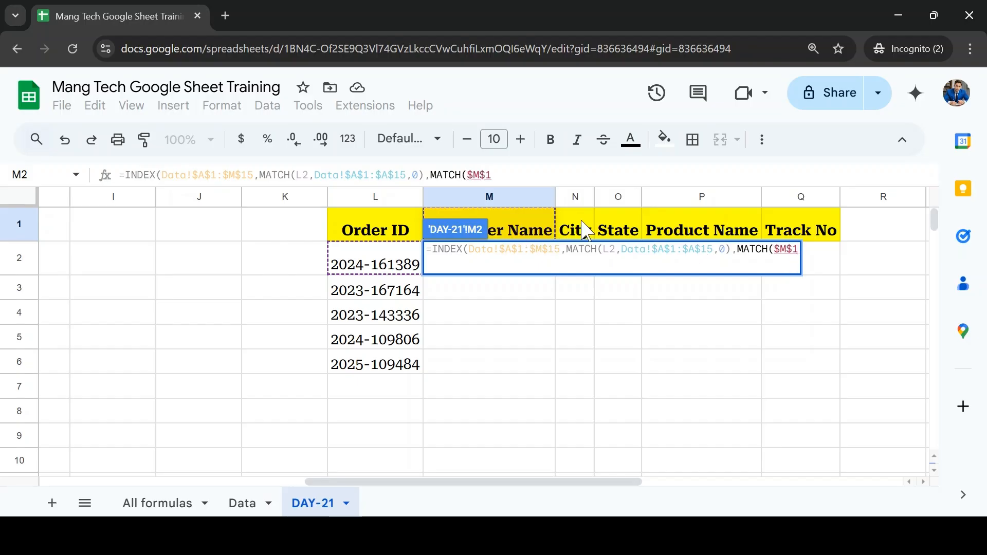
{"action": "key", "text": "F4"}
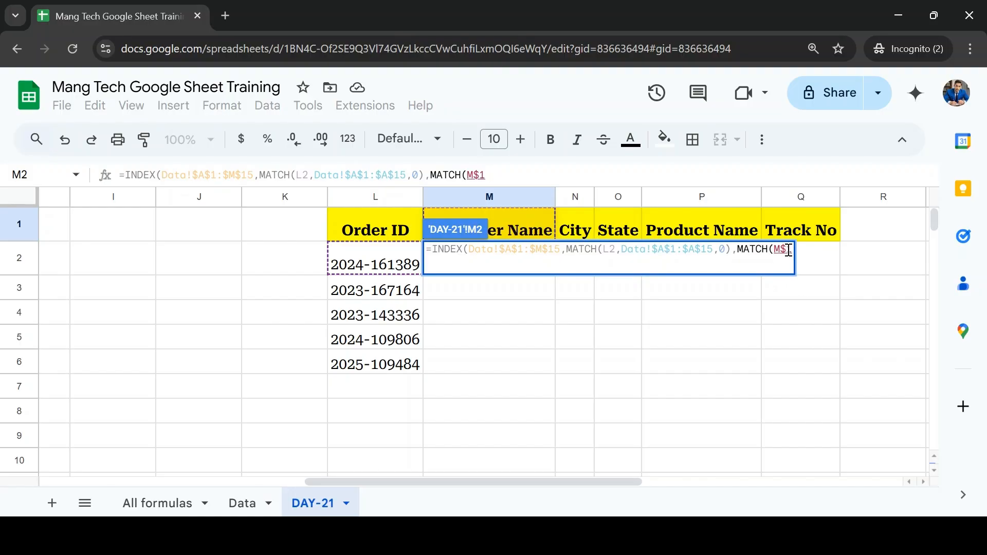
{"action": "left_click_drag", "start_coordinate": [788, 251], "coordinate": [765, 249]}
{"action": "left_click", "coordinate": [789, 250]}
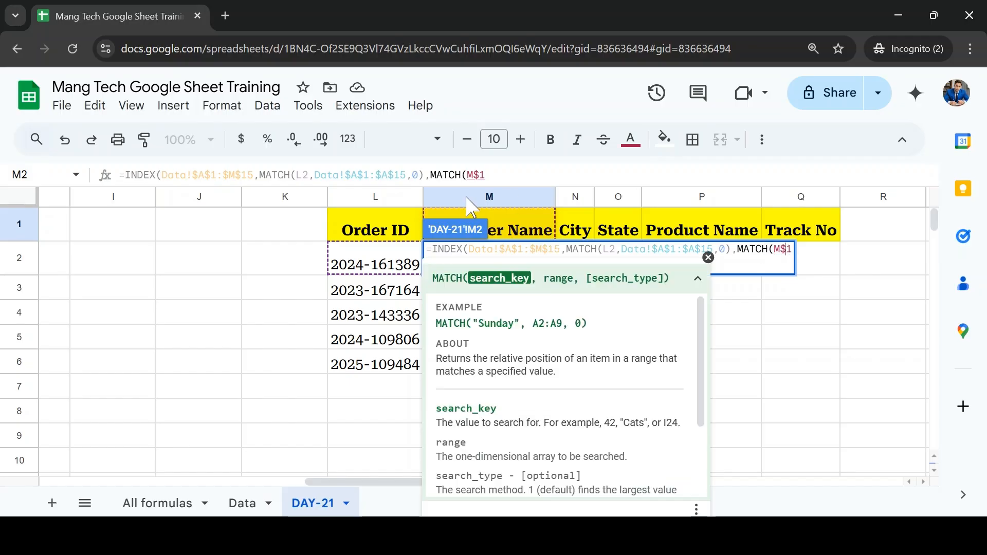
{"action": "key", "text": "Escape"}
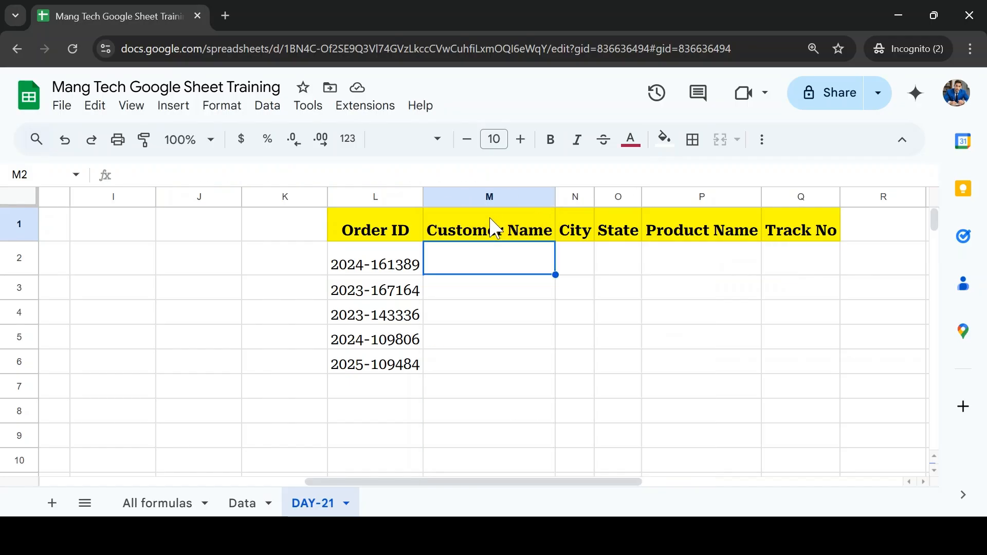
Step: Start an INDEX formula in cell M2 that references the Data sheet table as the absolute range Data!$A$1:$M$15
{"action": "double_click", "coordinate": [483, 265]}
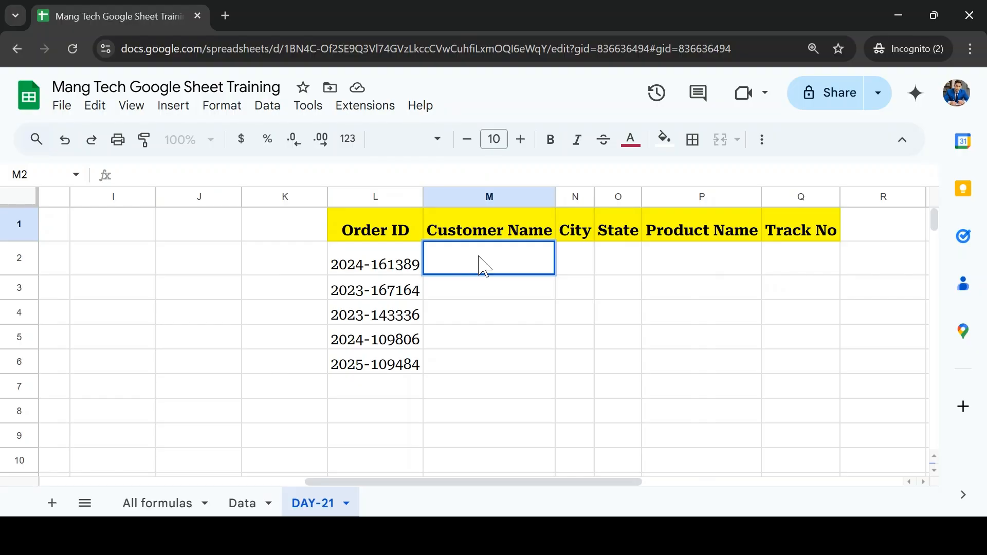
{"action": "type", "text": "=in"}
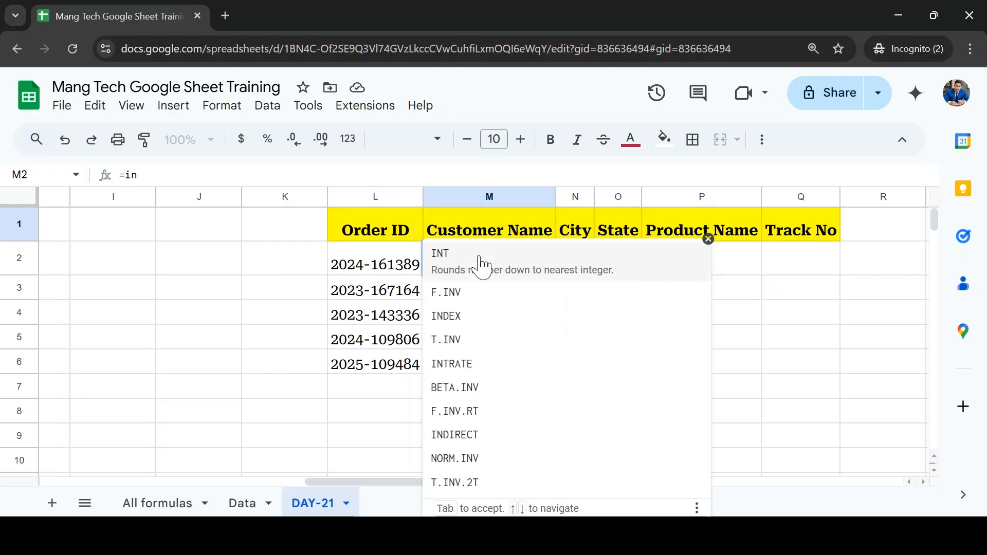
{"action": "type", "text": "d"}
{"action": "key", "text": "Tab"}
{"action": "left_click", "coordinate": [237, 503]}
{"action": "key", "text": "ctrl+Home"}
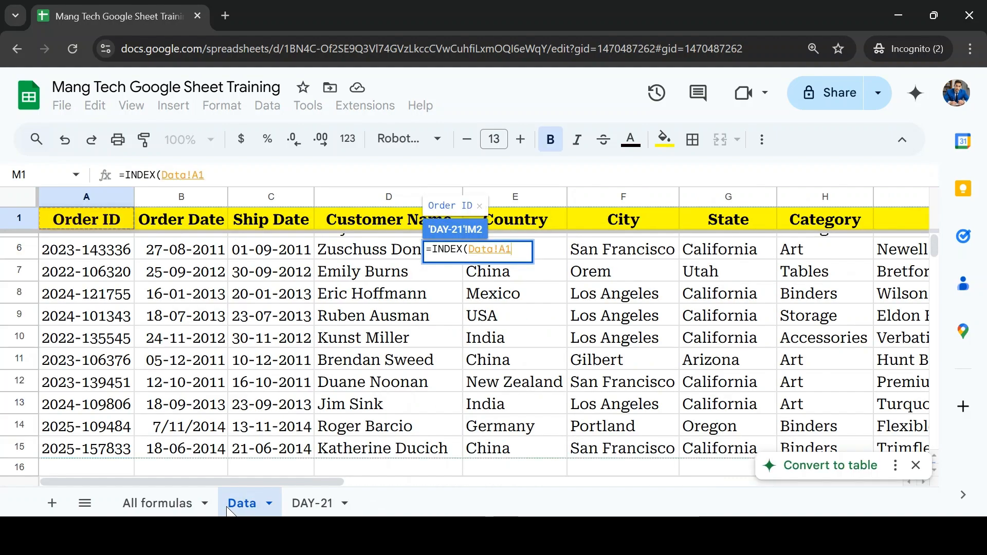
{"action": "key", "text": "ctrl+shift+Down"}
{"action": "key", "text": "ctrl+shift+Right"}
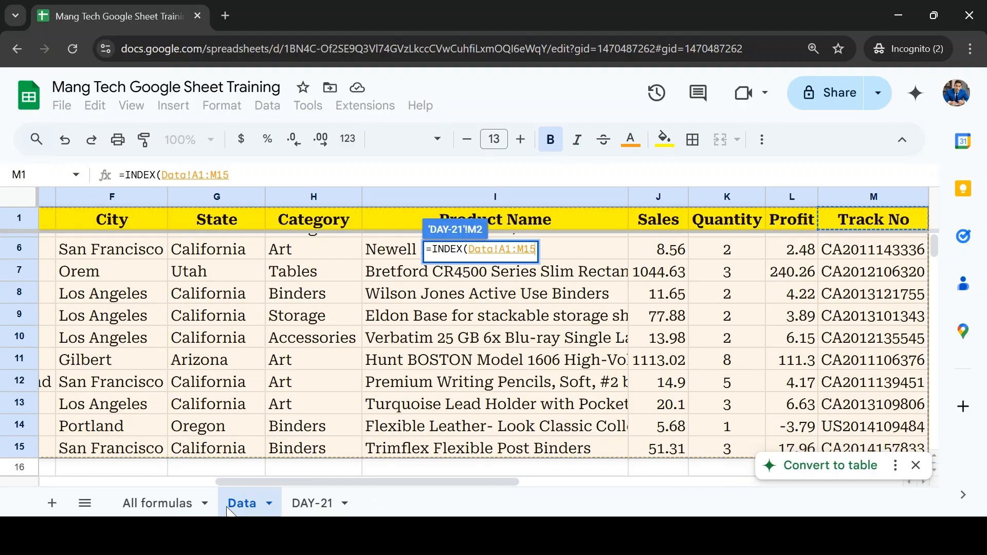
{"action": "key", "text": "F4"}
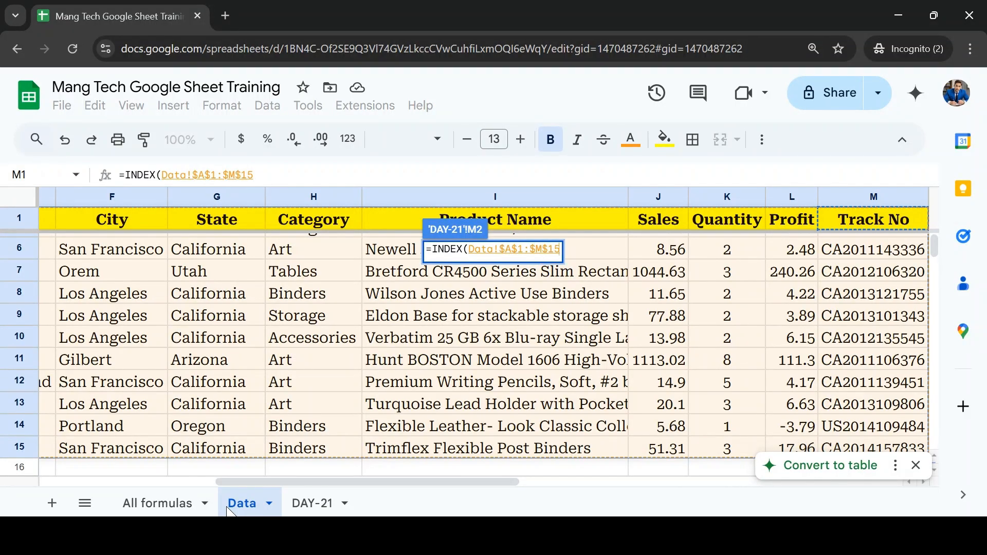
Step: Add a MATCH function as the INDEX row argument, with DAY-21 cell $L2 as its column-locked search key
{"action": "type", "text": ","}
{"action": "key", "text": "BackSpace"}
{"action": "type", "text": "mat"}
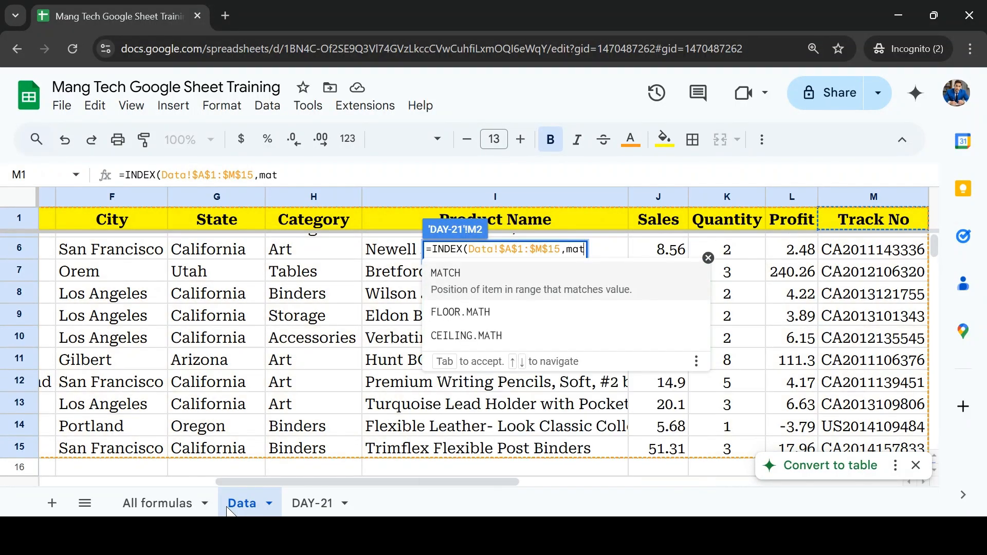
{"action": "key", "text": "Tab"}
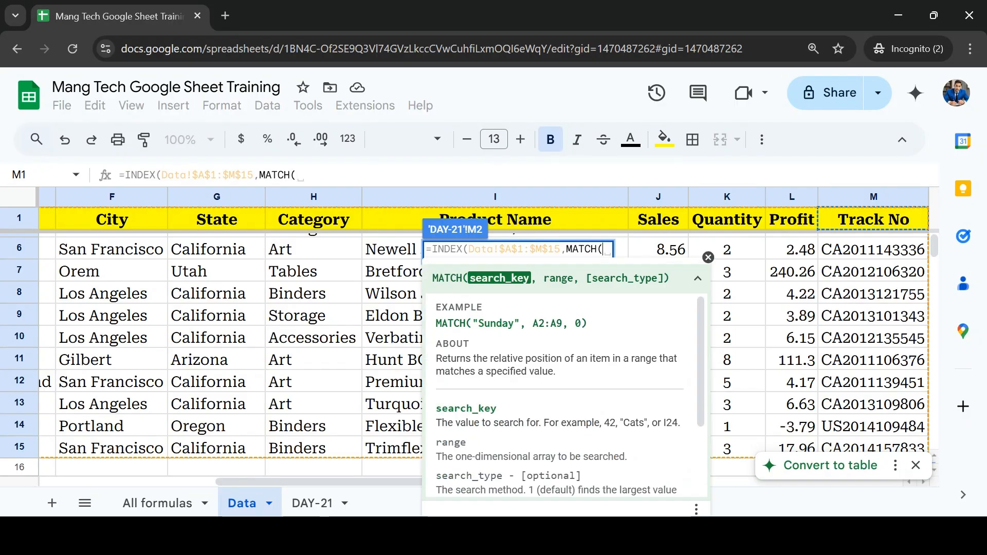
{"action": "left_click", "coordinate": [321, 503]}
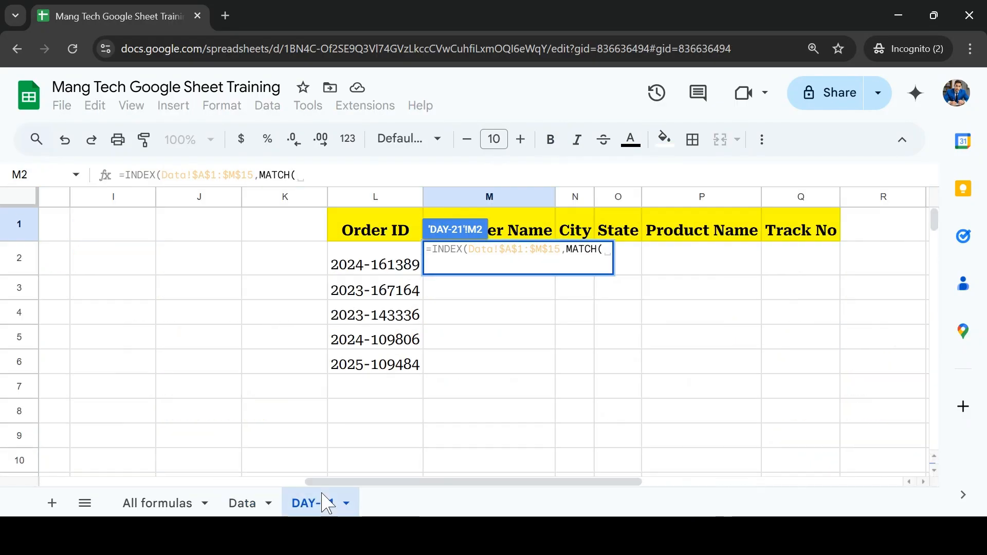
{"action": "left_click", "coordinate": [343, 265]}
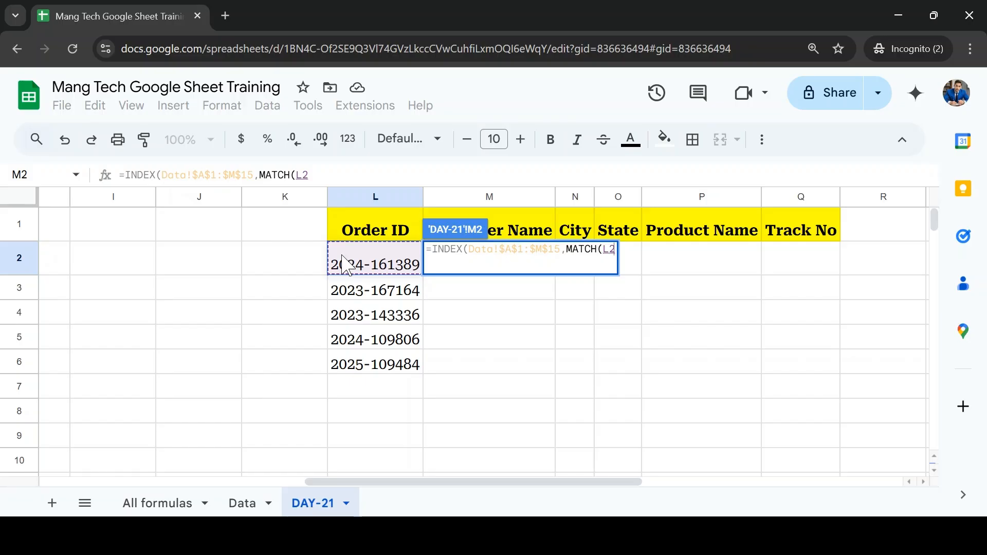
{"action": "key", "text": "F4"}
{"action": "key", "text": "F4"}
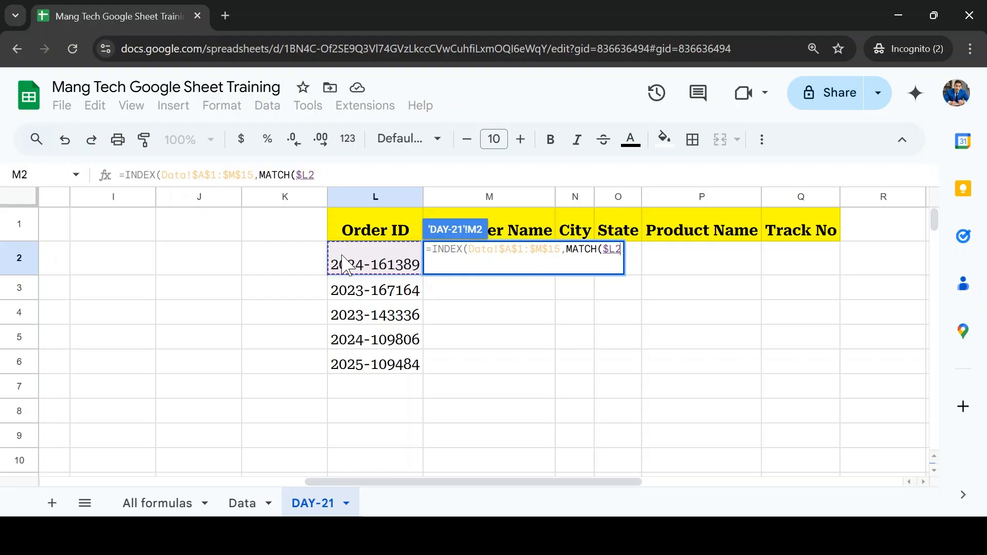
{"action": "type", "text": ","}
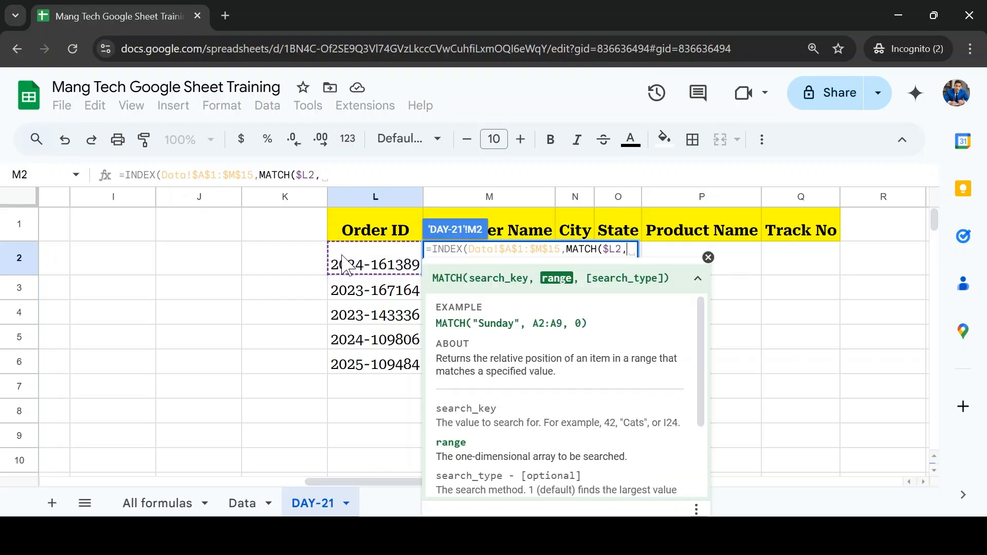
Step: Complete the row MATCH with the absolute Order ID range Data!$A$1:$A$15 and search type 0
{"action": "left_click", "coordinate": [246, 504]}
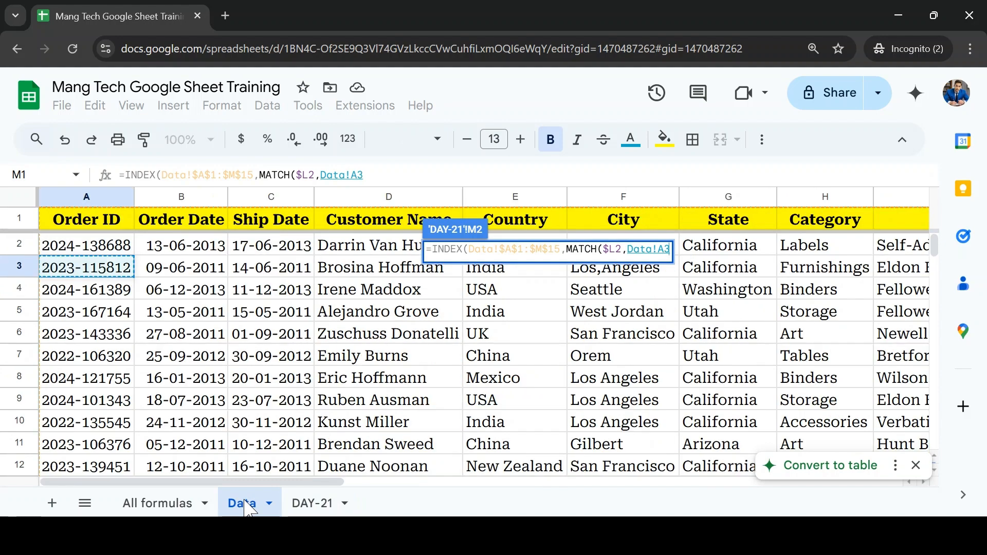
{"action": "key", "text": "ctrl+shift+Down"}
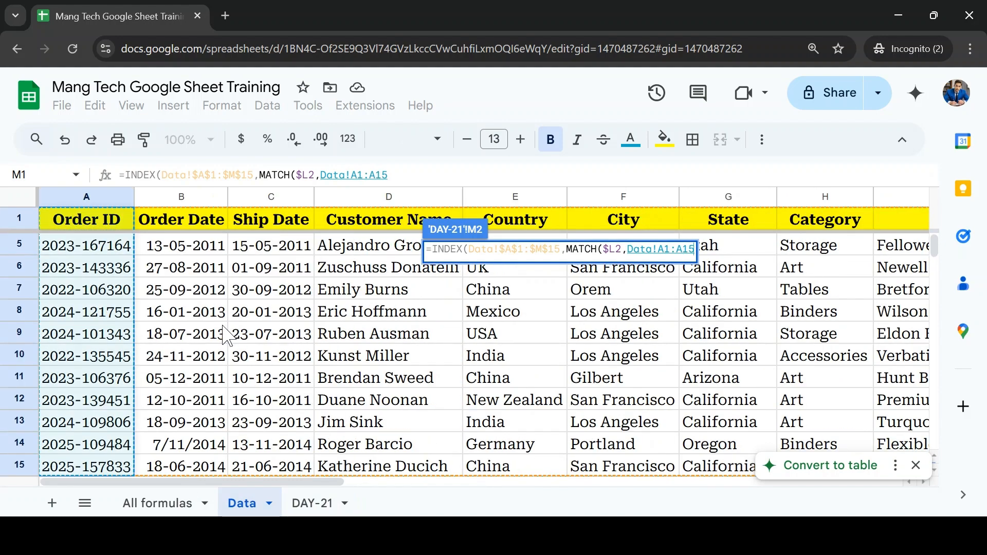
{"action": "key", "text": "F4"}
{"action": "type", "text": ",0"}
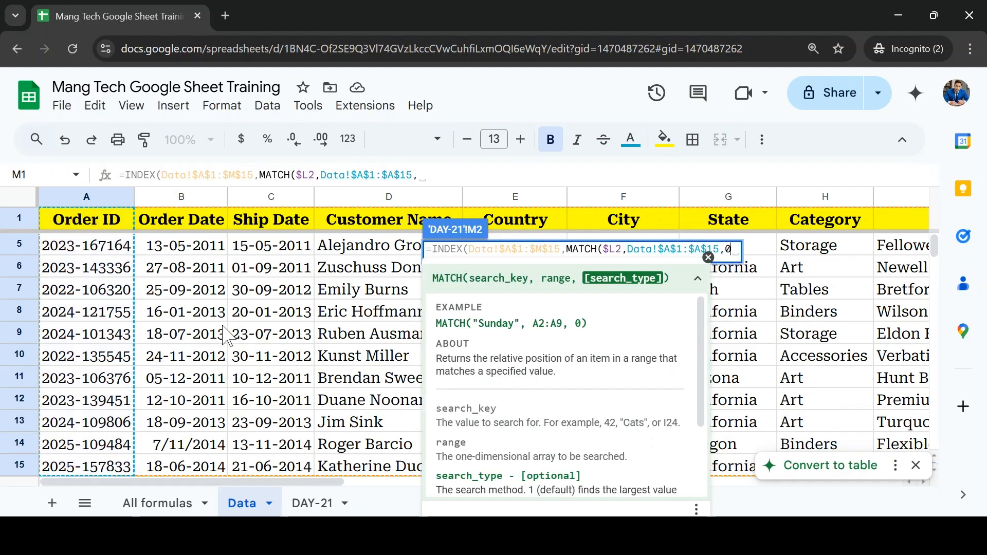
{"action": "type", "text": ")"}
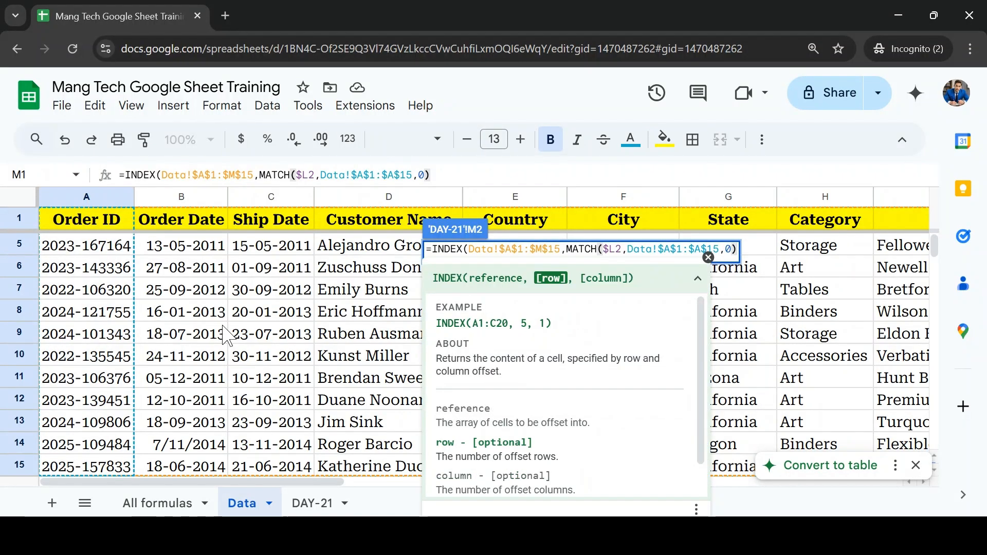
{"action": "type", "text": ",match("}
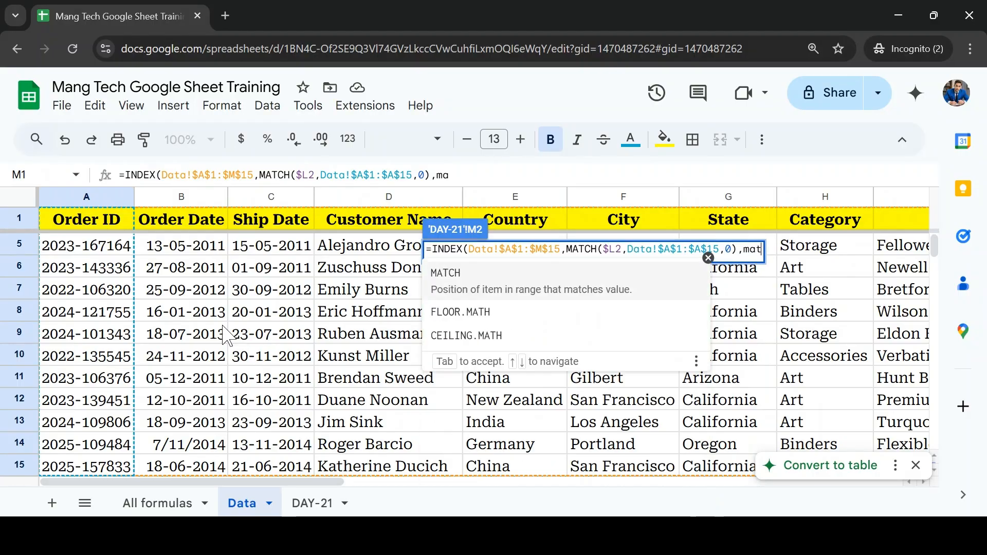
Step: Add a second MATCH as the INDEX column argument, with the row-locked DAY-21 header M$1 as its search key
{"action": "left_click", "coordinate": [314, 503]}
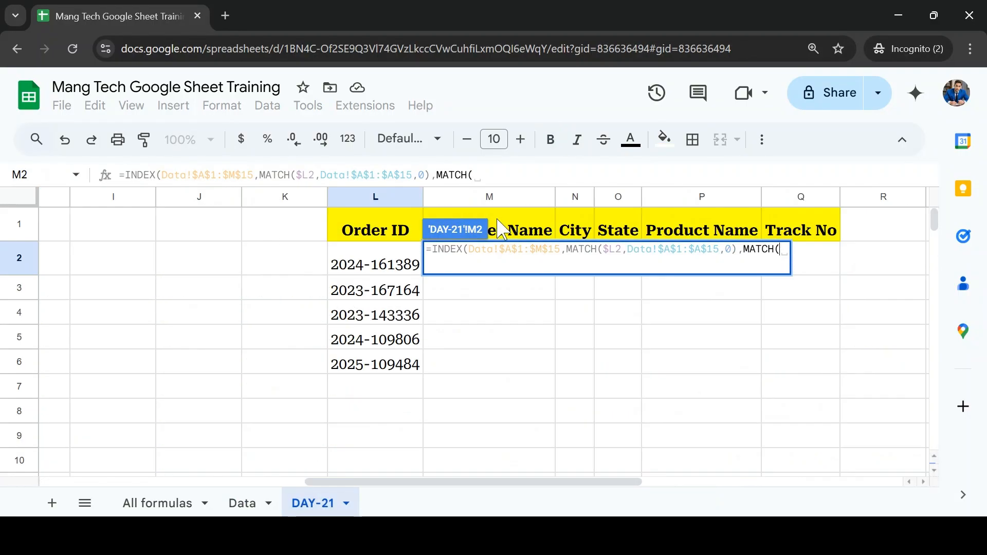
{"action": "left_click", "coordinate": [535, 222]}
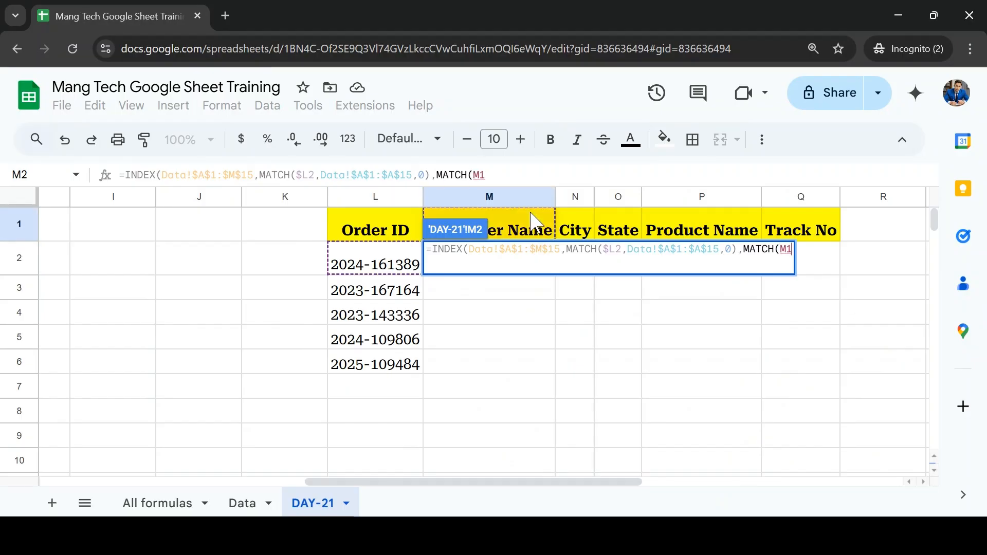
{"action": "key", "text": "F4"}
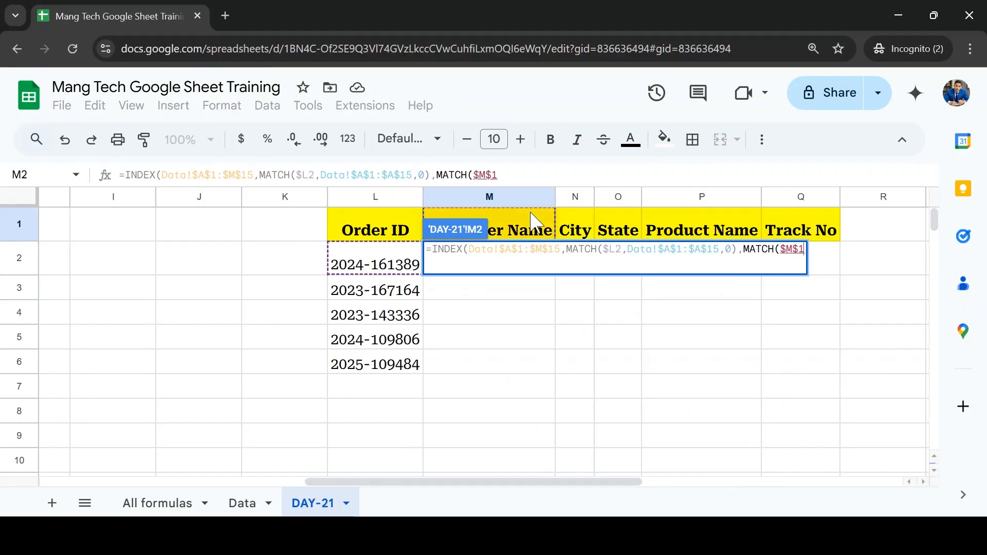
{"action": "key", "text": "F4"}
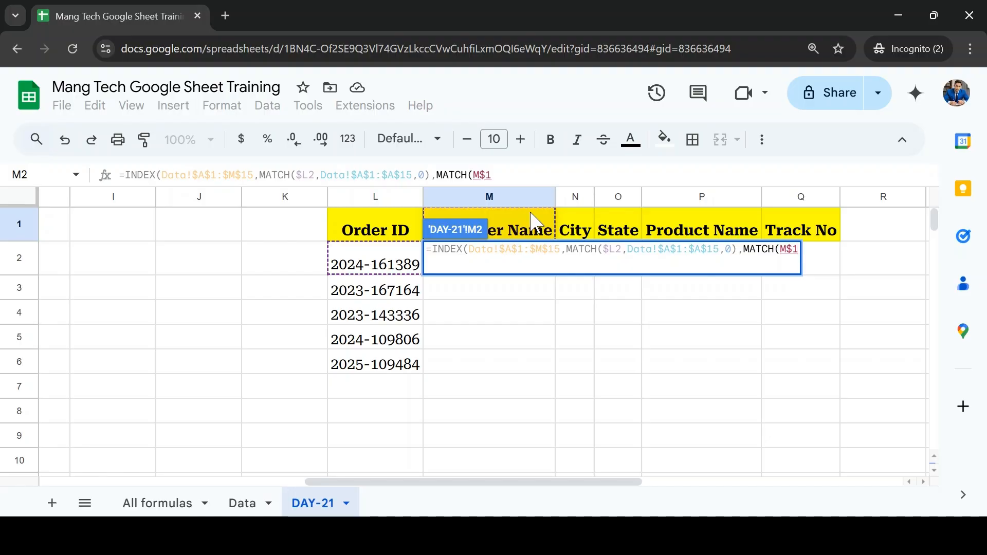
{"action": "type", "text": ","}
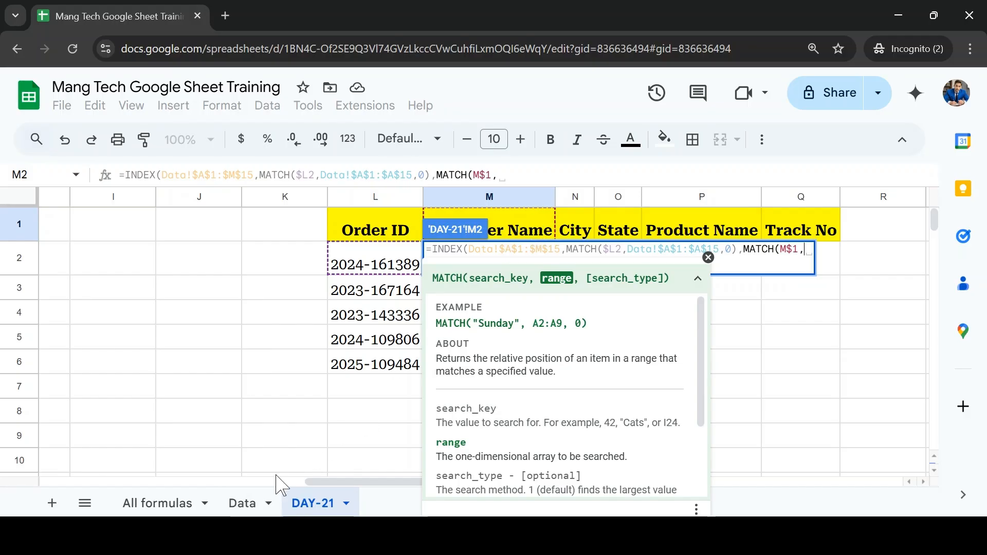
Step: Complete the column MATCH with the absolute header range Data!$A$1:$M$1 and search type 0, and enter the finished formula in M2
{"action": "left_click", "coordinate": [243, 503]}
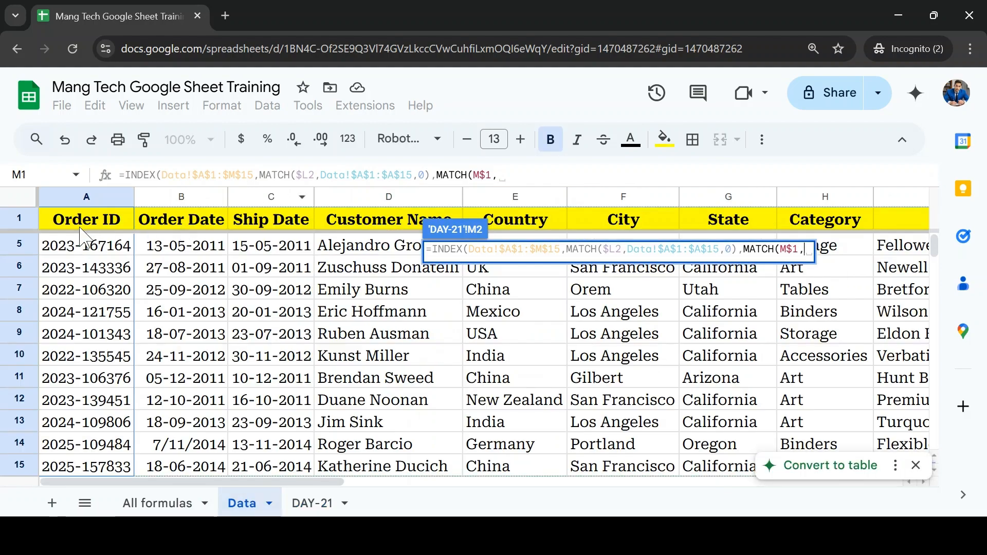
{"action": "left_click", "coordinate": [73, 221]}
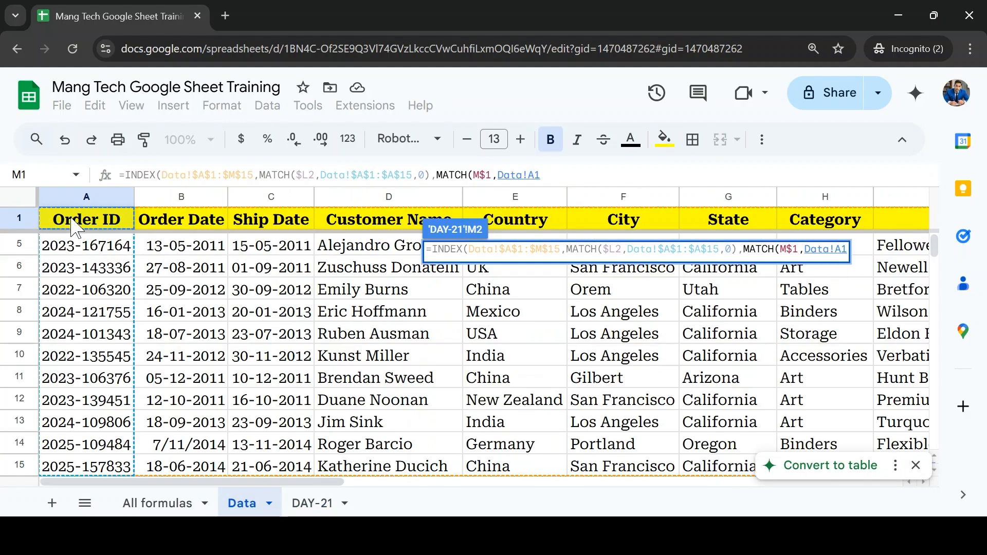
{"action": "key", "text": "ctrl+shift+Right"}
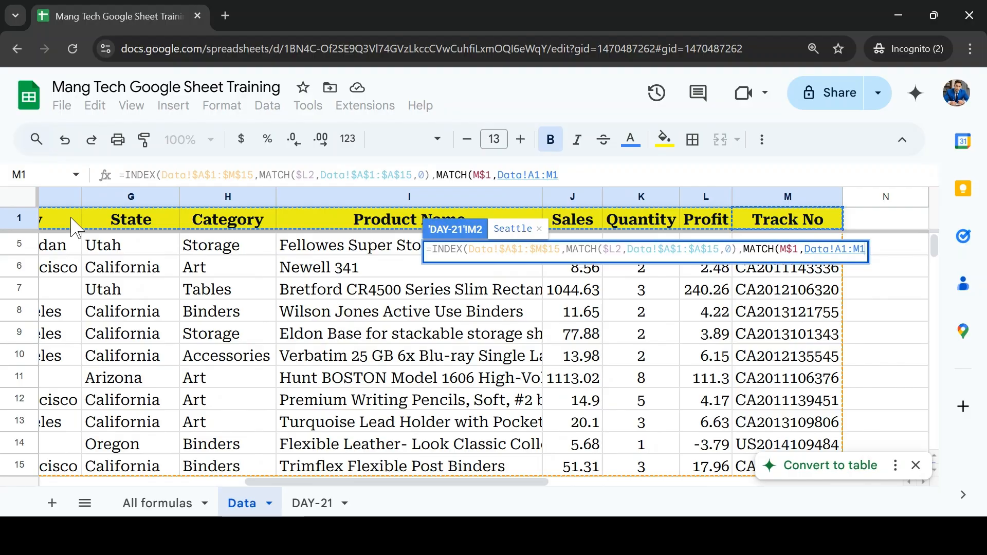
{"action": "key", "text": "F4"}
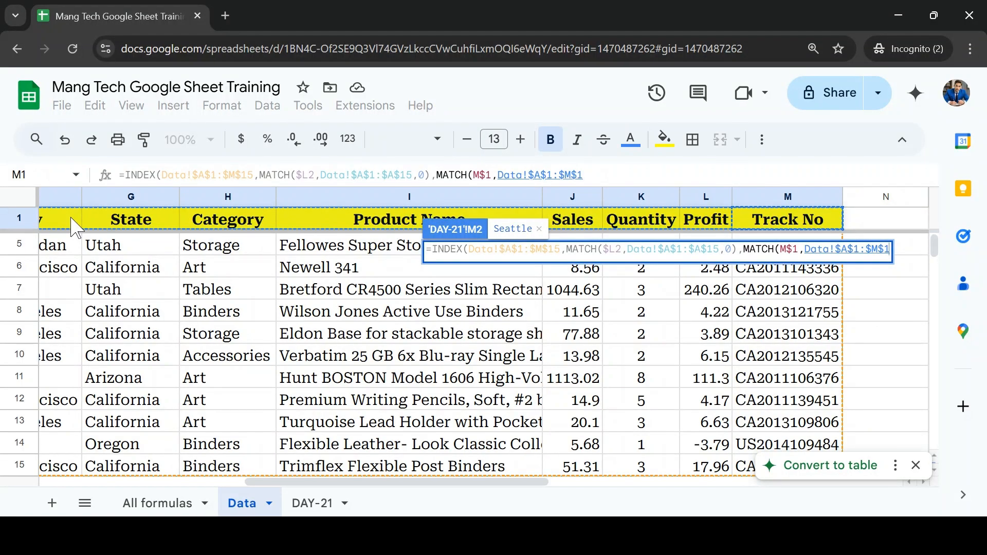
{"action": "type", "text": ","}
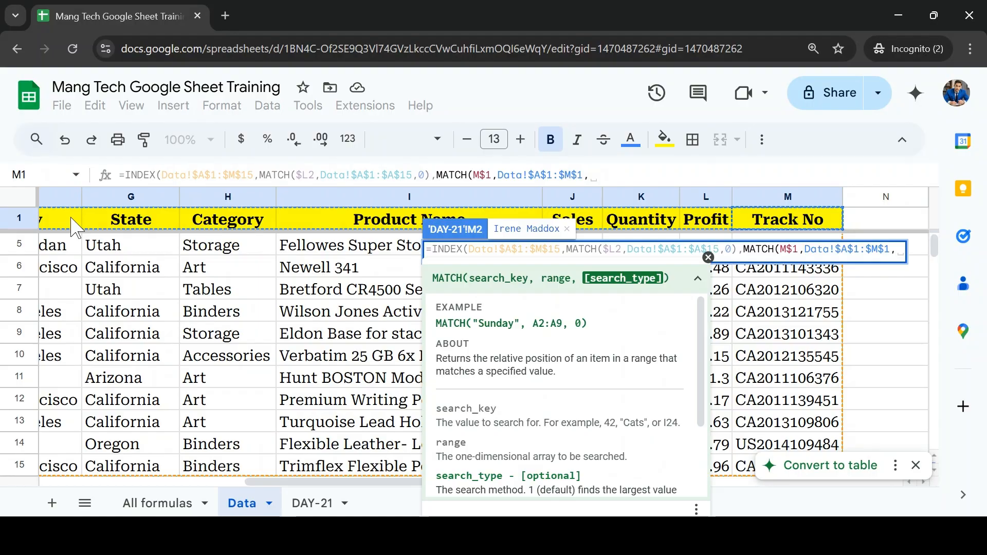
{"action": "type", "text": "0)"}
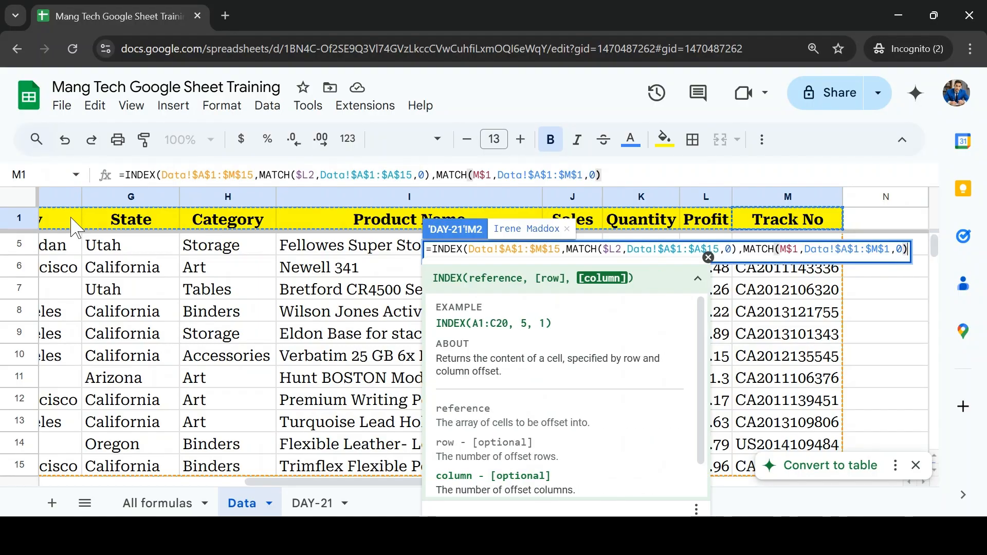
{"action": "type", "text": ")"}
{"action": "key", "text": "Return"}
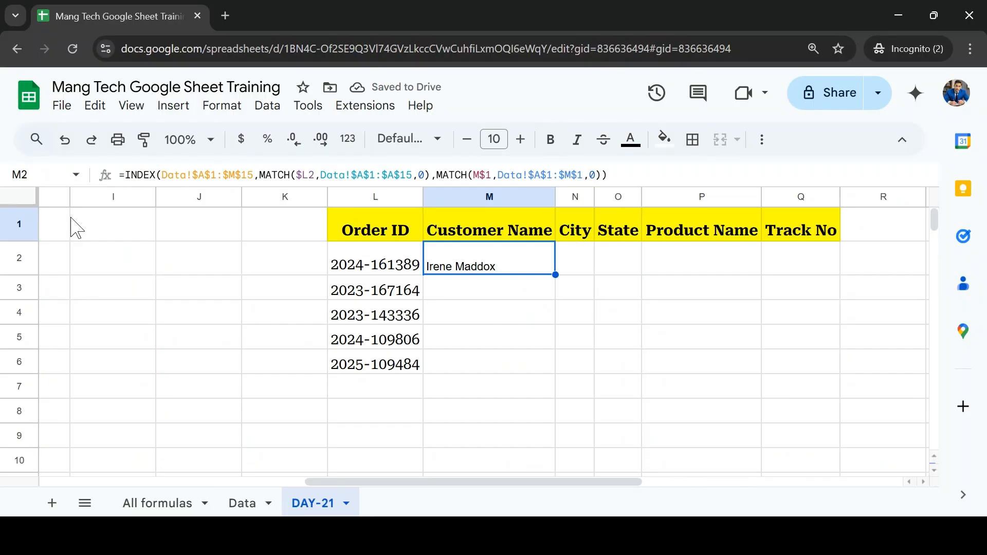
Step: Fill the M2 formula down to row 6 and across to column Q, covering M2:Q6
{"action": "key", "text": "shift+Down"}
{"action": "key", "text": "shift+Down"}
{"action": "key", "text": "shift+Down"}
{"action": "key", "text": "shift+Down"}
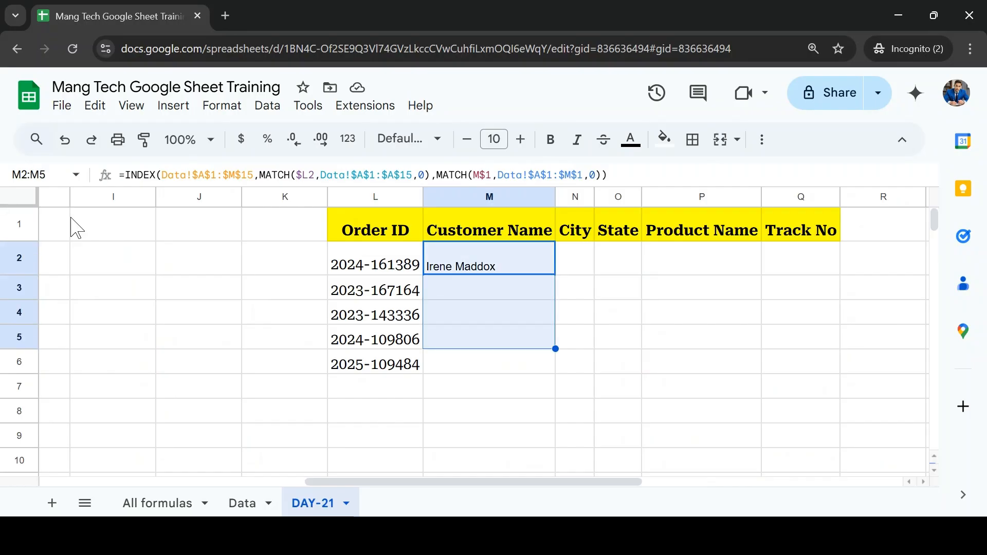
{"action": "key", "text": "ctrl+d"}
{"action": "key", "text": "shift+Right"}
{"action": "key", "text": "shift+Right"}
{"action": "key", "text": "shift+Right"}
{"action": "key", "text": "shift+Right"}
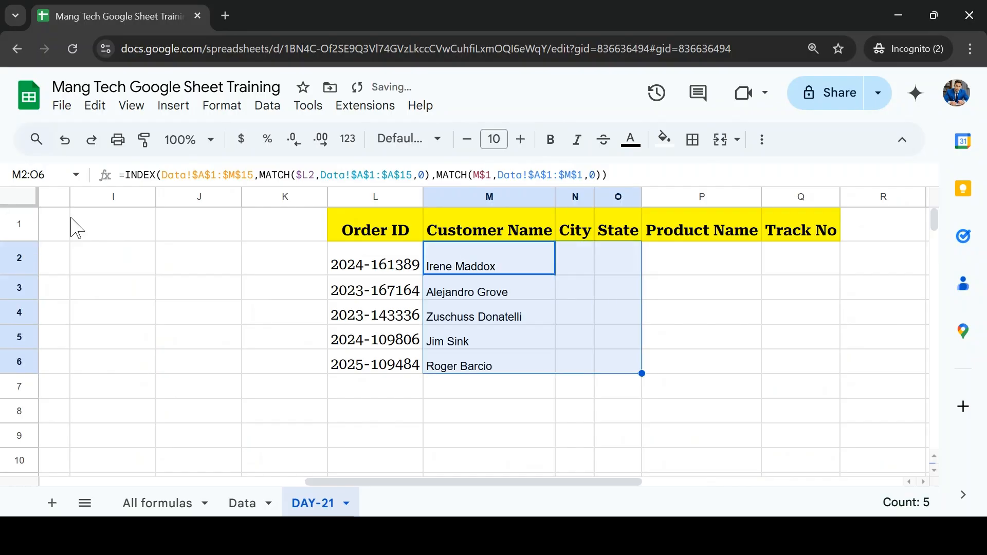
{"action": "key", "text": "ctrl+r"}
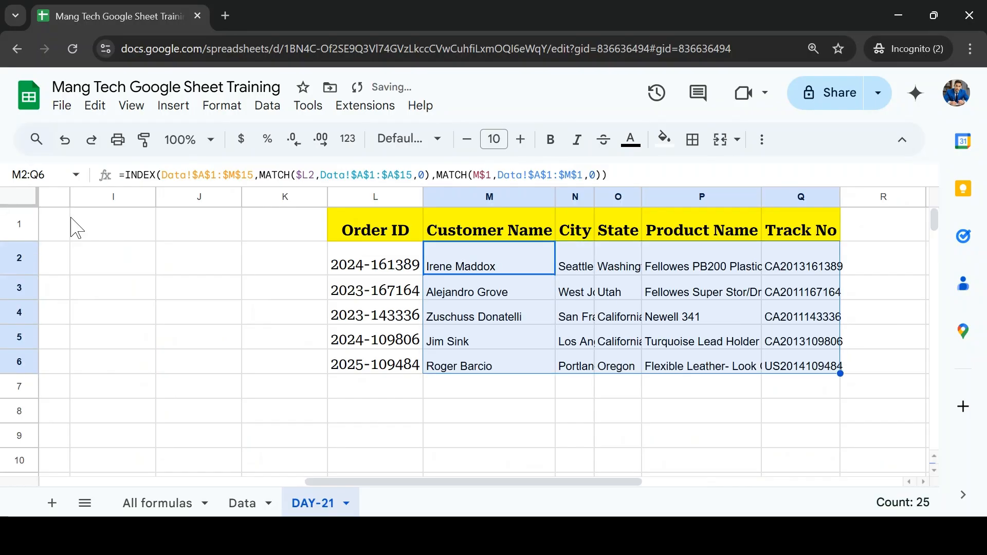
Step: Try to auto-fit the column widths with only the cell range M1:Q6 selected
{"action": "key", "text": "Left"}
{"action": "key", "text": "Right"}
{"action": "key", "text": "Right"}
{"action": "key", "text": "Left"}
{"action": "key", "text": "Up"}
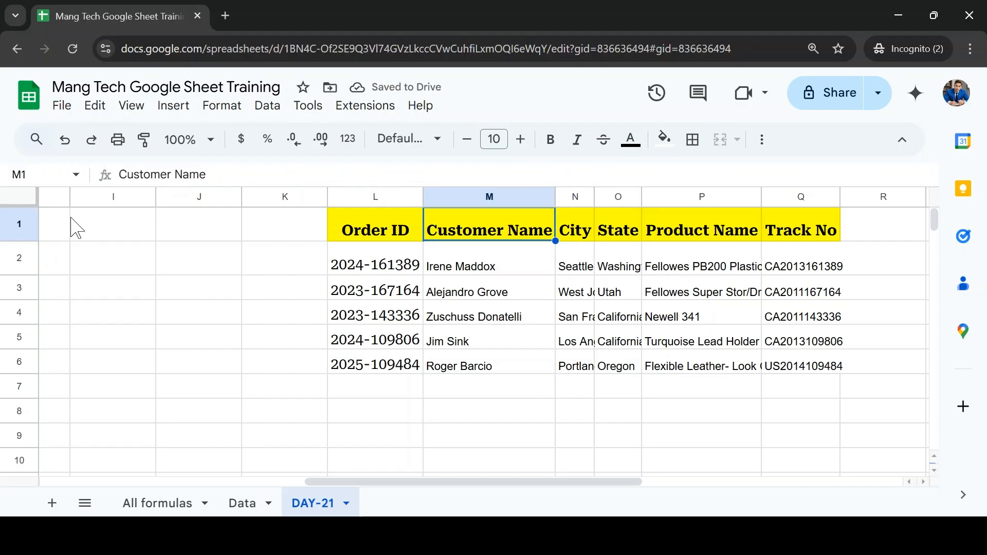
{"action": "key", "text": "ctrl+shift+Down"}
{"action": "key", "text": "ctrl+shift+Right"}
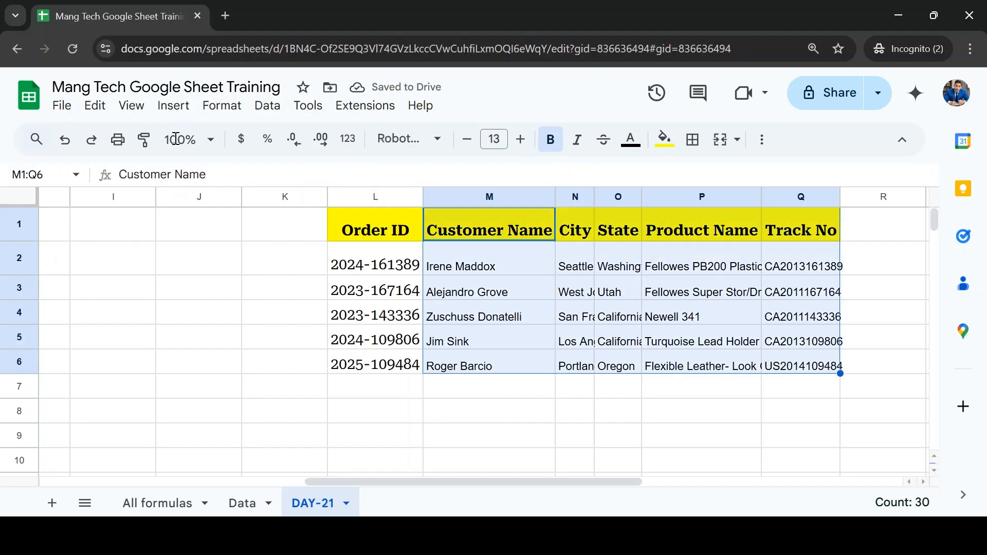
{"action": "double_click", "coordinate": [555, 197]}
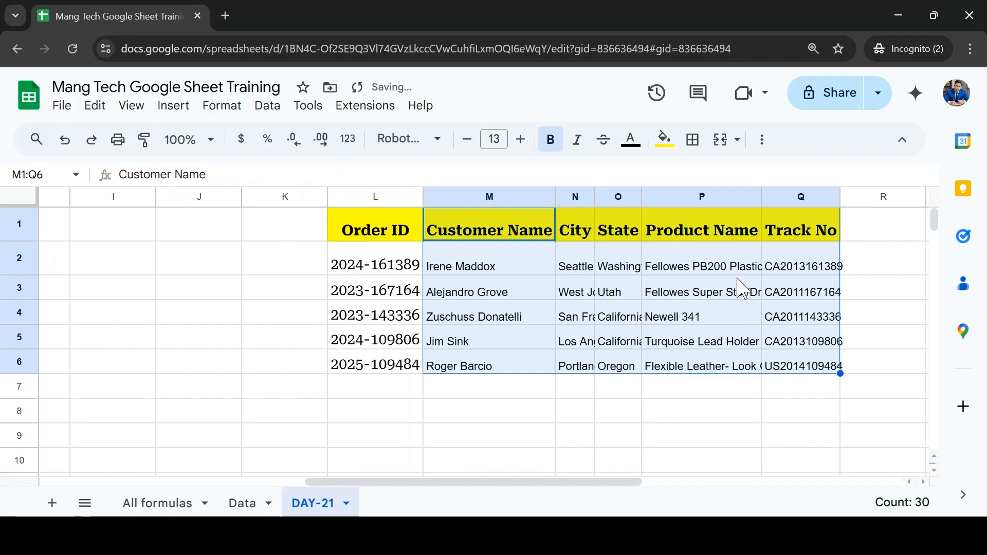
{"action": "key", "text": "Right"}
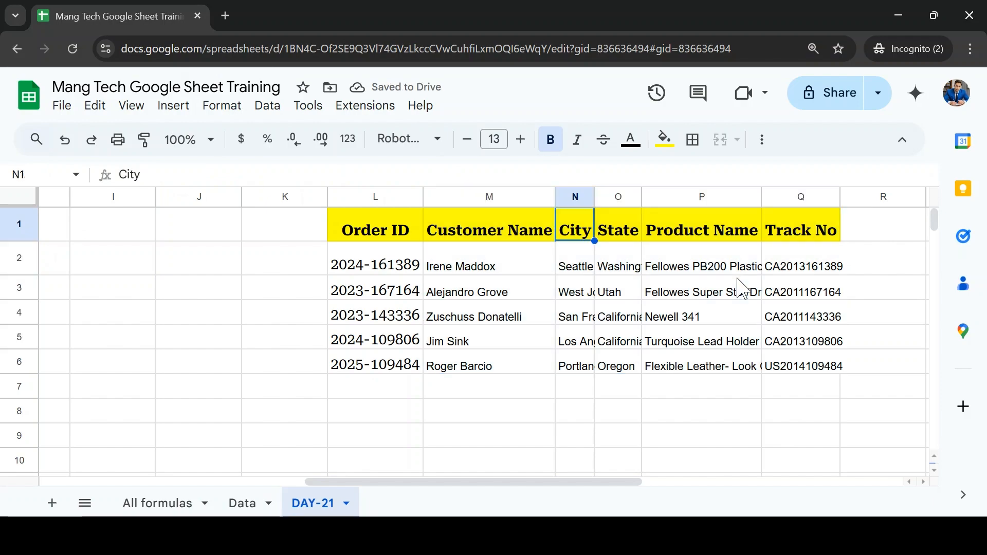
Step: Select the whole columns L through Q and auto-fit their widths to the contents
{"action": "left_click", "coordinate": [376, 194]}
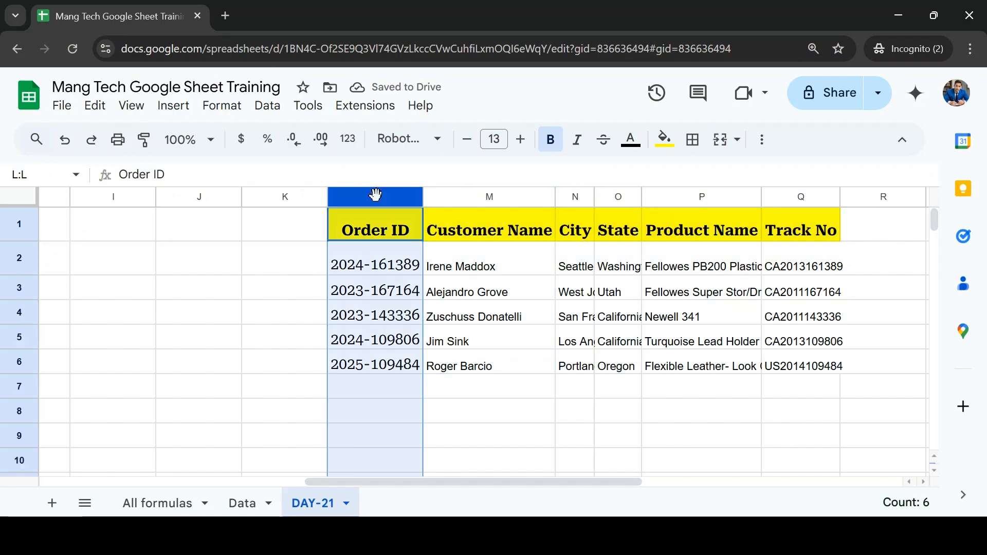
{"action": "key", "text": "ctrl+shift+Right"}
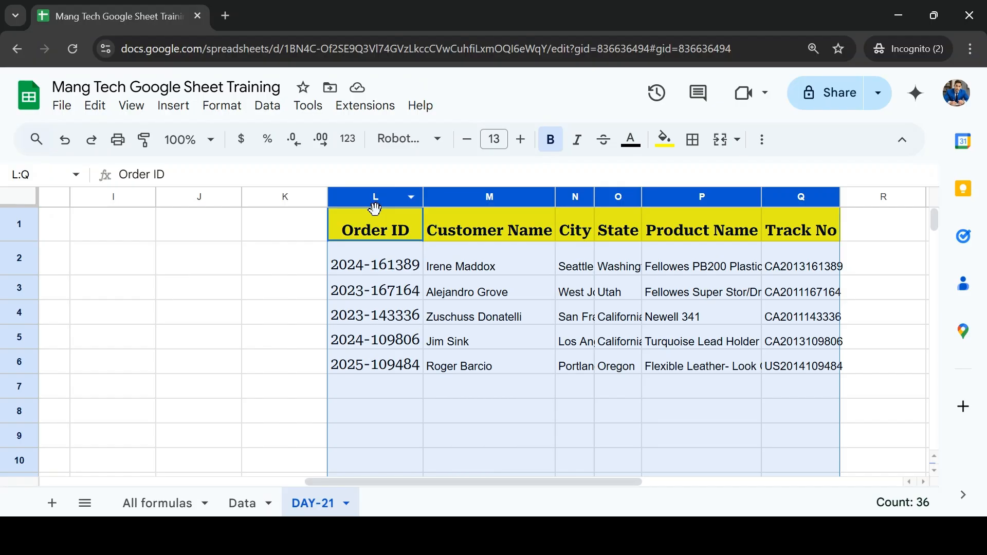
{"action": "double_click", "coordinate": [424, 199]}
{"action": "left_click", "coordinate": [695, 298]}
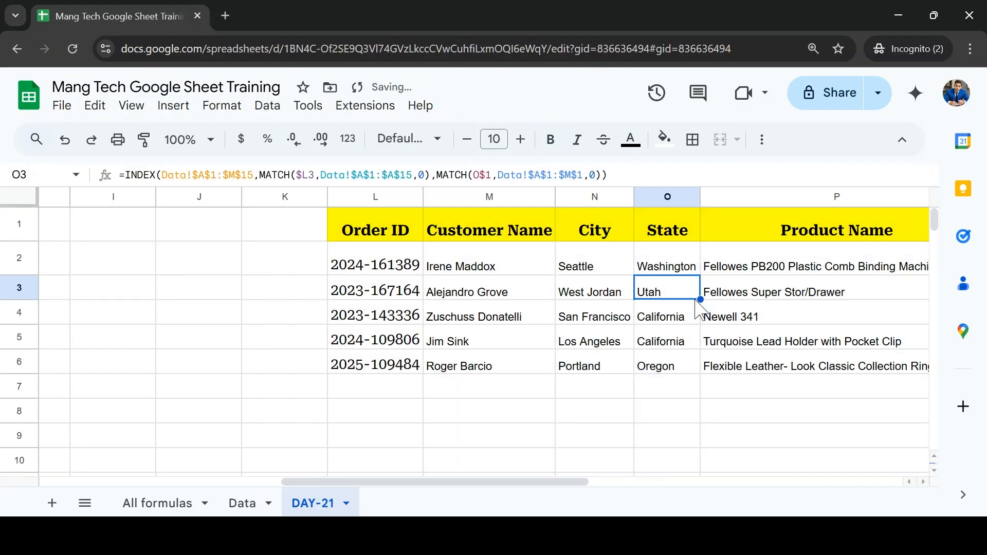
Step: Review the filled lookup table across the Customer Name, City, State, Product Name and Track No columns
{"action": "key", "text": "Right"}
{"action": "key", "text": "Right"}
{"action": "key", "text": "Right"}
{"action": "key", "text": "Right"}
{"action": "key", "text": "Up"}
{"action": "key", "text": "Left"}
{"action": "key", "text": "Left"}
{"action": "key", "text": "Left"}
{"action": "key", "text": "Left"}
{"action": "key", "text": "Left"}
{"action": "key", "text": "Left"}
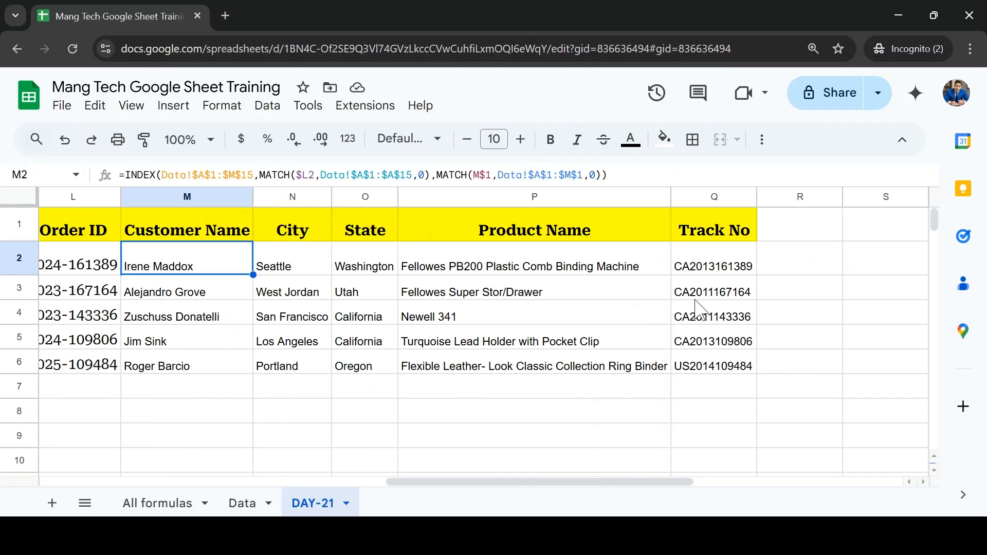
{"action": "key", "text": "Down"}
Step: Copy the order ID from L5 and search for it on the Data sheet
{"action": "key", "text": "Down"}
{"action": "key", "text": "Up"}
{"action": "key", "text": "Left"}
{"action": "key", "text": "Left"}
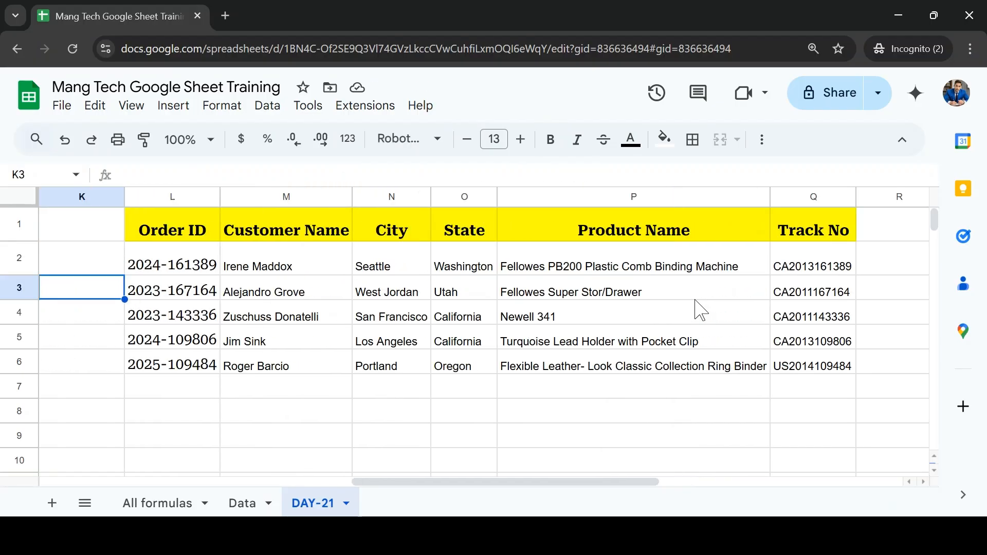
{"action": "key", "text": "Down"}
{"action": "key", "text": "Right"}
{"action": "key", "text": "ctrl+c"}
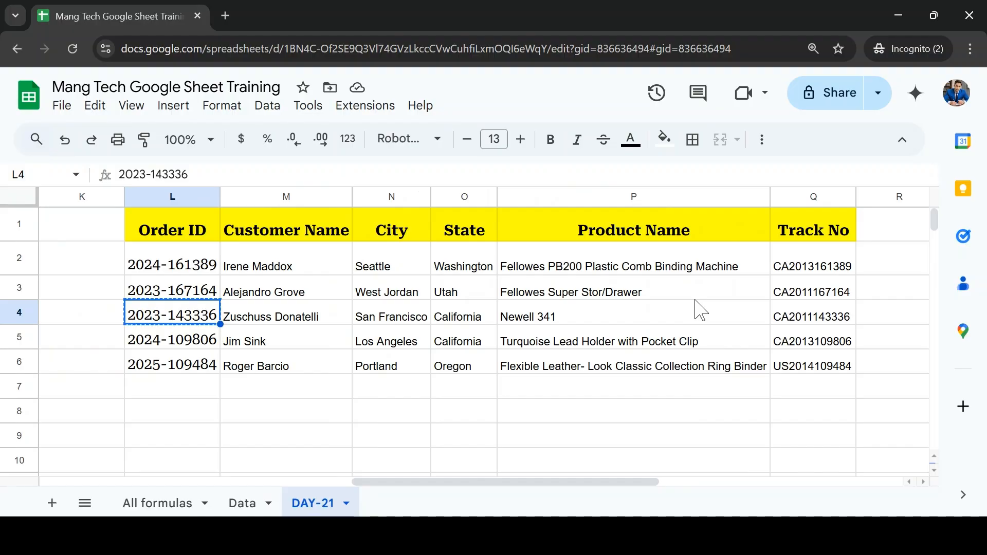
{"action": "key", "text": "Down"}
{"action": "key", "text": "ctrl+c"}
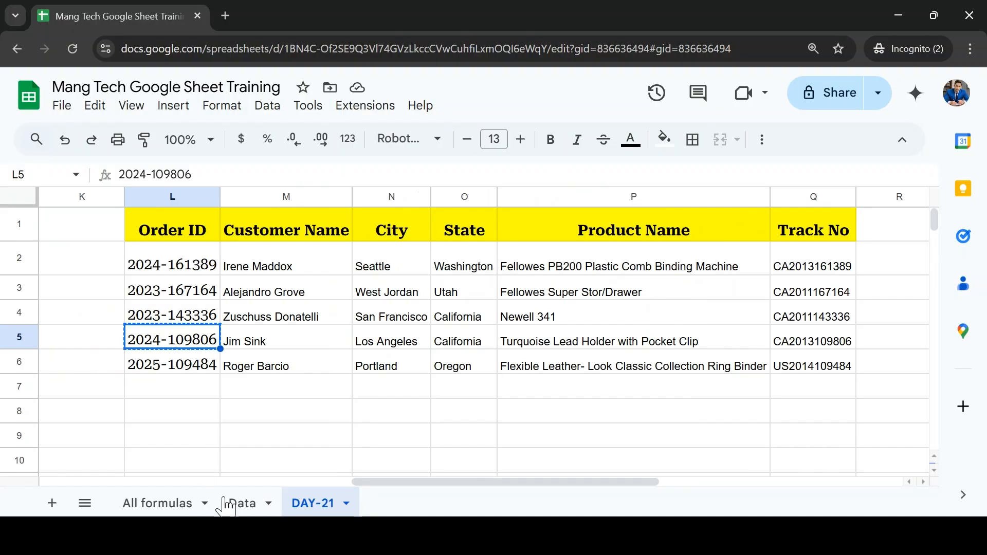
{"action": "left_click", "coordinate": [241, 503]}
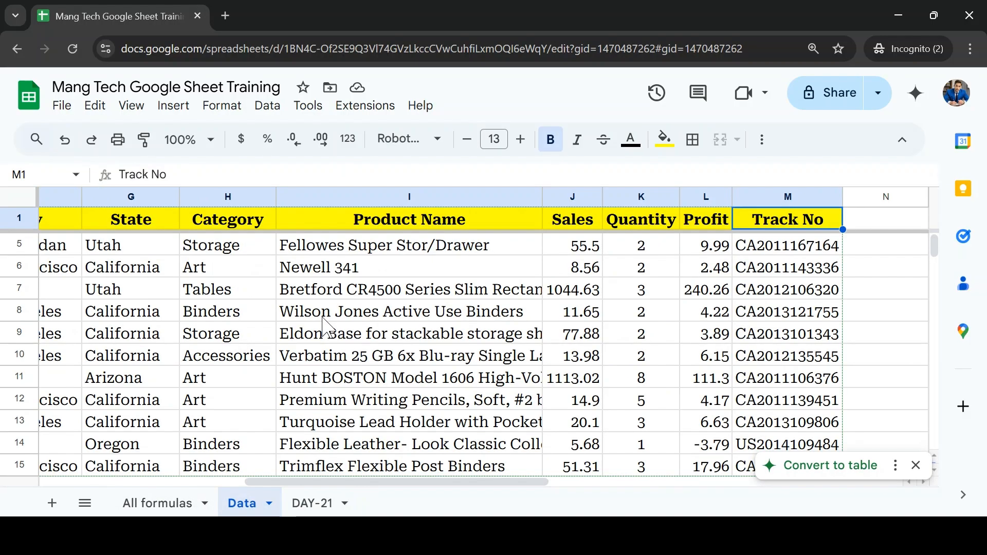
{"action": "key", "text": "ctrl+f"}
{"action": "key", "text": "ctrl+v"}
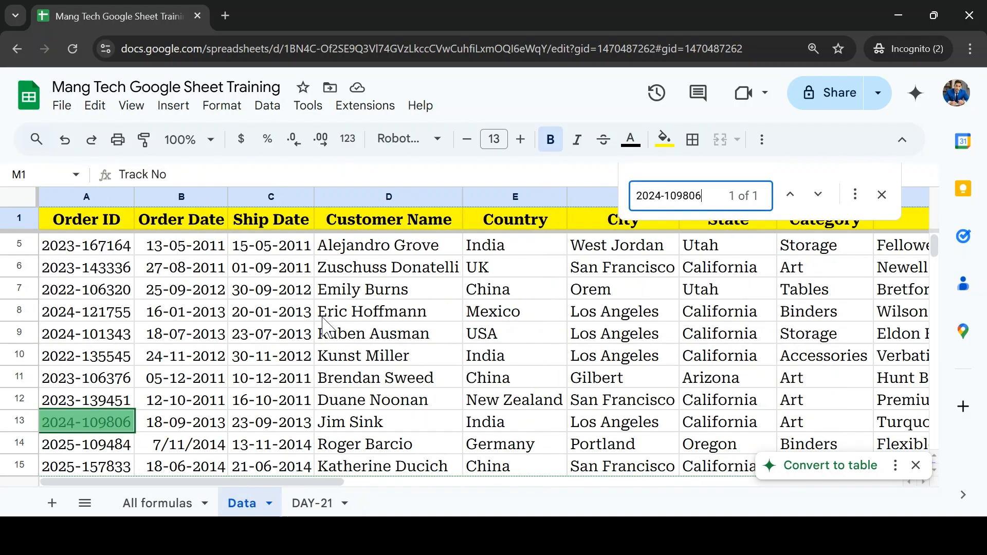
Step: Highlight the found order's record, A13:M13 on the Data sheet, with a yellow fill
{"action": "key", "text": "Escape"}
{"action": "key", "text": "shift+space"}
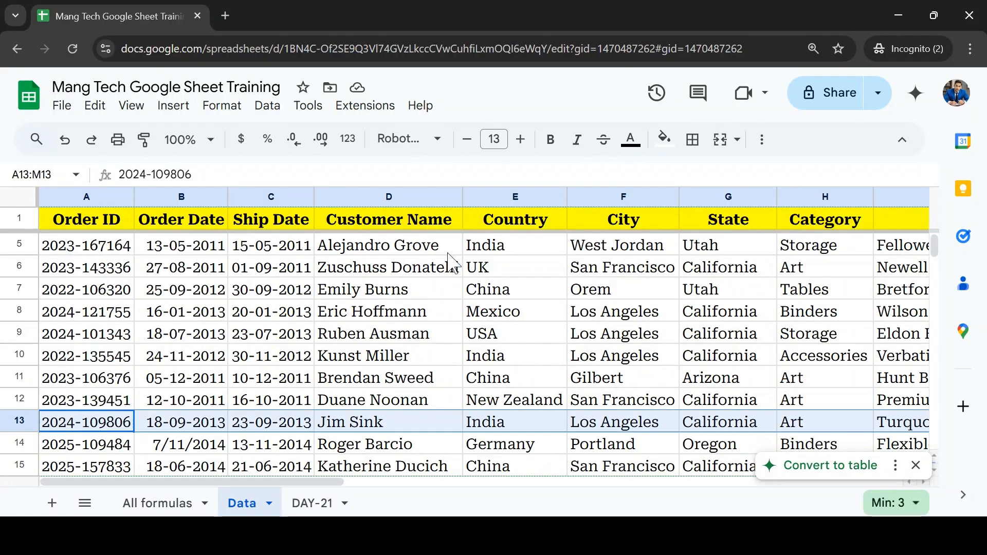
{"action": "left_click", "coordinate": [664, 139]}
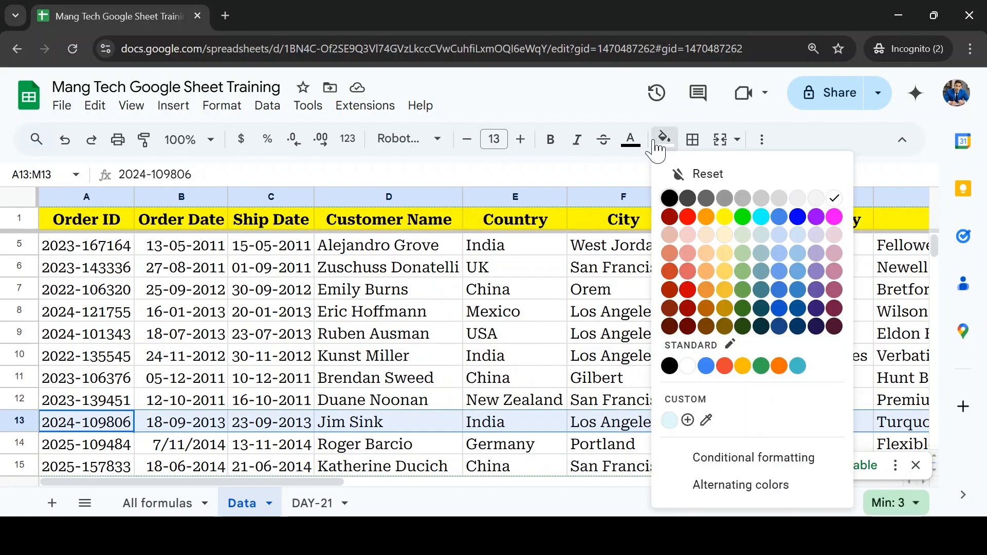
{"action": "left_click", "coordinate": [726, 218]}
{"action": "left_click", "coordinate": [366, 428]}
Step: Compare the order's customer name and city on DAY-21 with the highlighted row on Data
{"action": "left_click", "coordinate": [319, 503]}
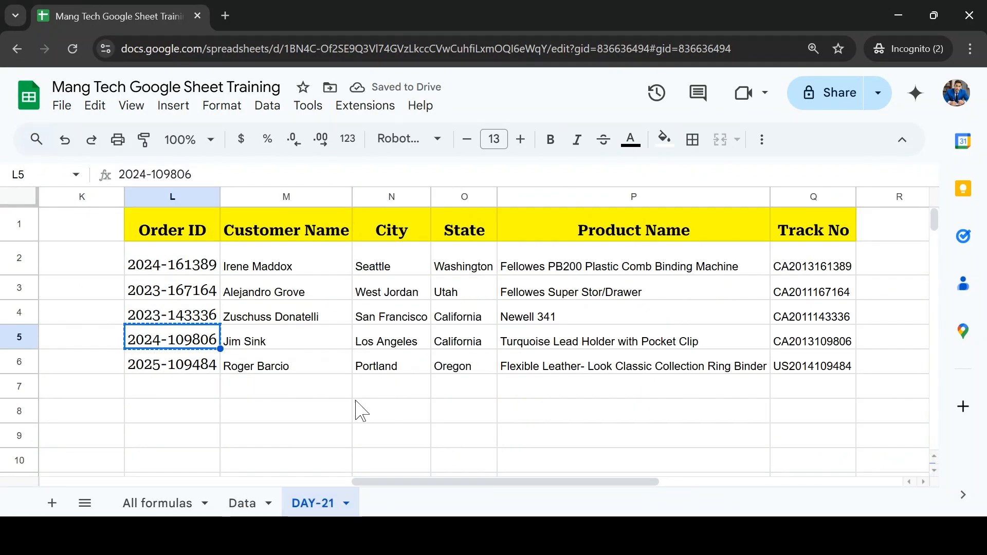
{"action": "left_click", "coordinate": [239, 505]}
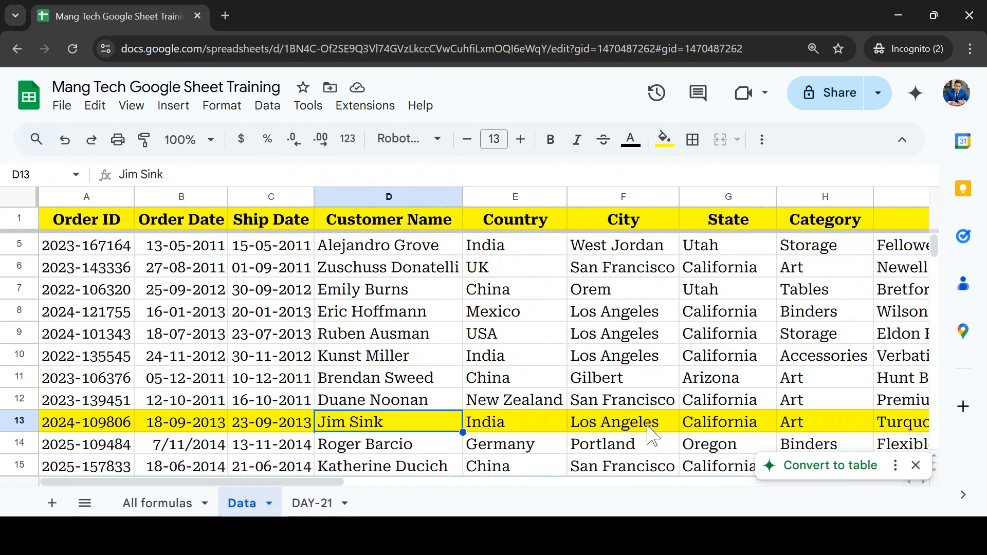
{"action": "left_click", "coordinate": [658, 432]}
Step: Check the product name in P5 against row 13 of Data, auto-fitting the Product Name column's width there
{"action": "left_click", "coordinate": [295, 505]}
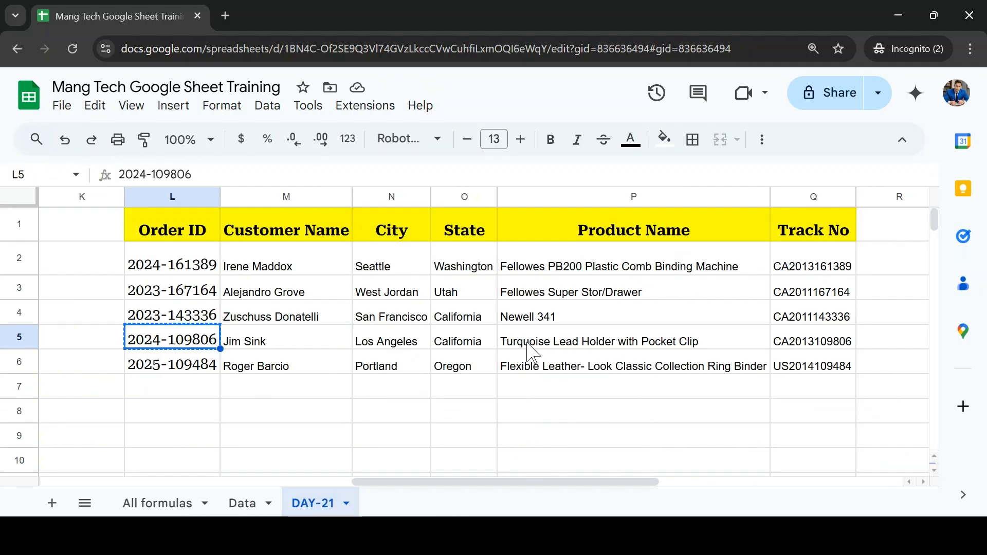
{"action": "left_click", "coordinate": [528, 343]}
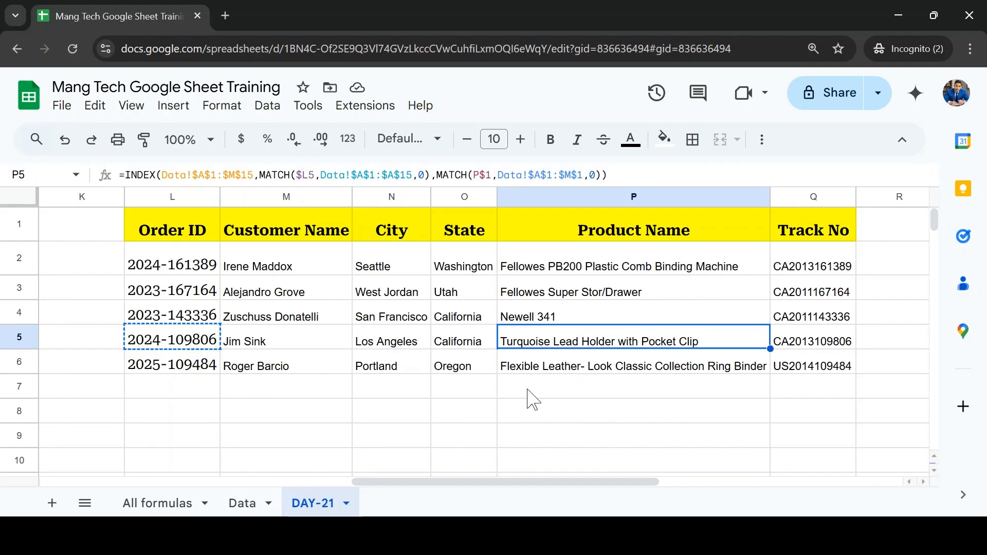
{"action": "left_click", "coordinate": [242, 504]}
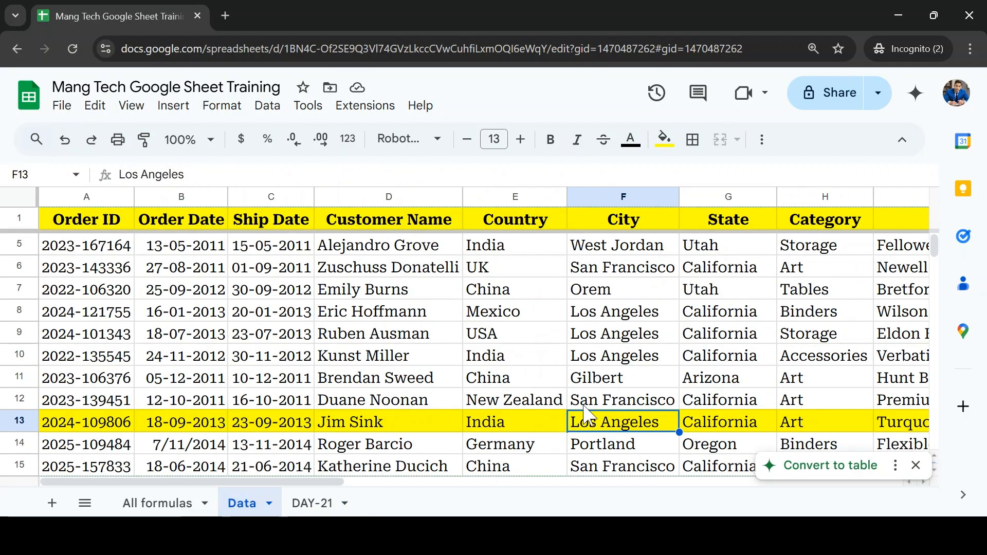
{"action": "left_click", "coordinate": [821, 426]}
{"action": "key", "text": "Right"}
{"action": "key", "text": "Right"}
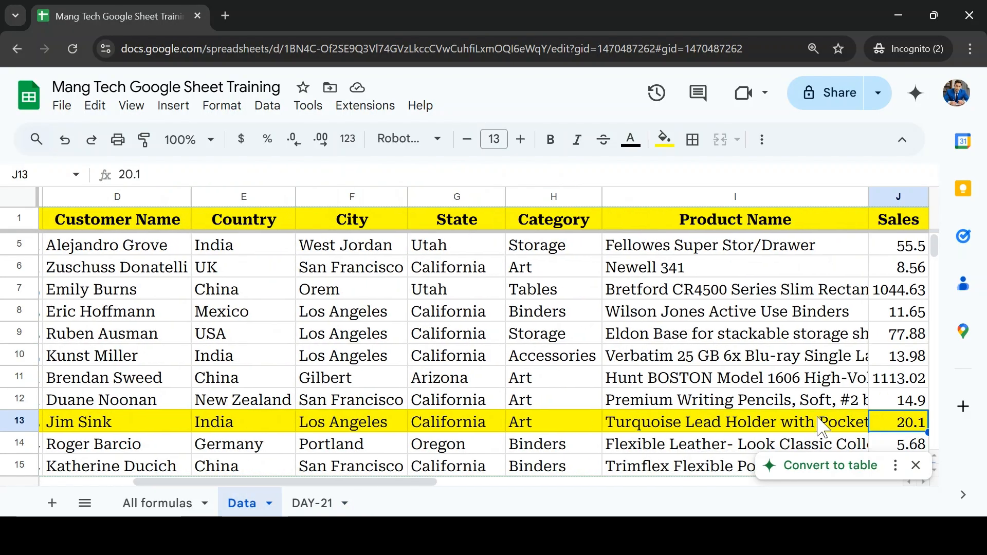
{"action": "key", "text": "Right"}
{"action": "key", "text": "Left"}
{"action": "key", "text": "Left"}
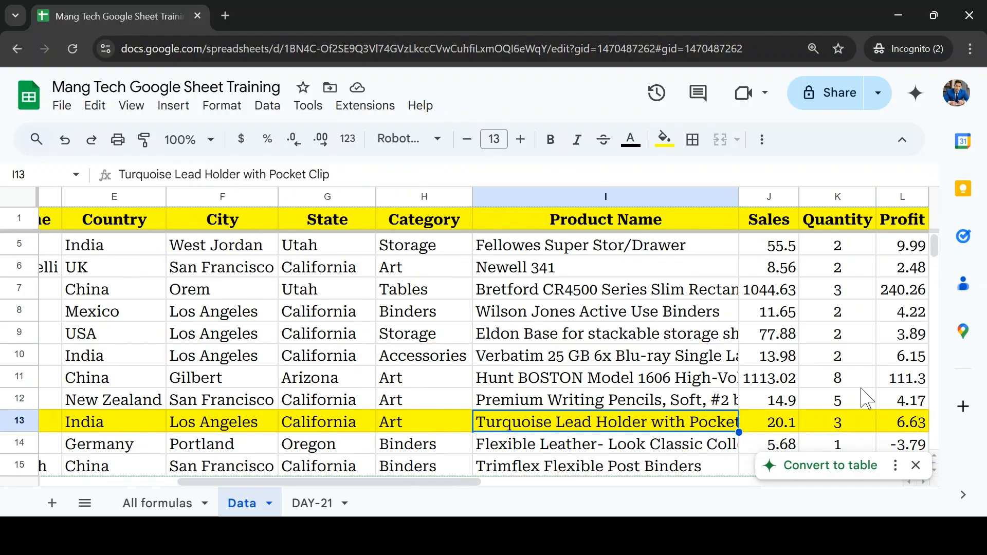
{"action": "double_click", "coordinate": [738, 197]}
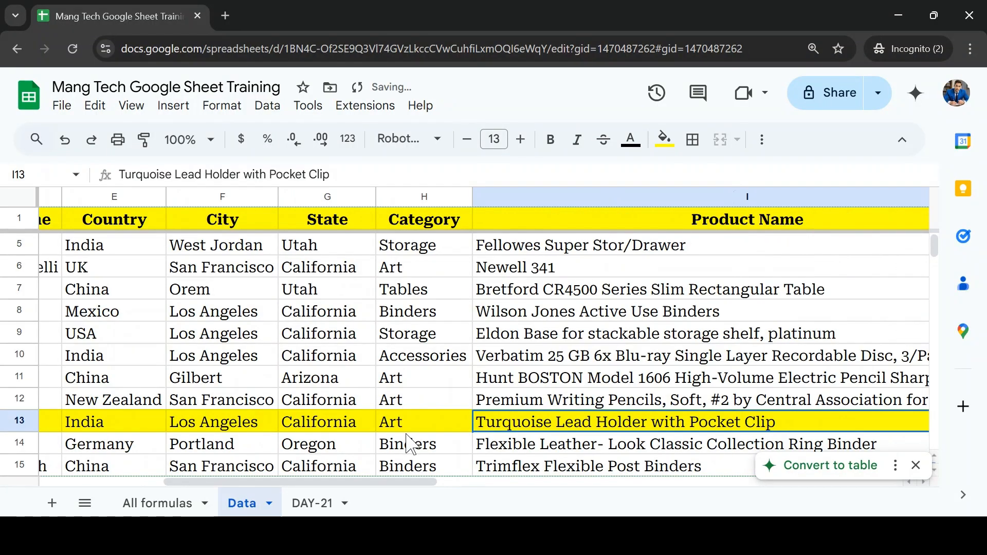
Step: Compare the Track No in Q5 on DAY-21 with the Track No in row 13 of Data
{"action": "key", "text": "ctrl+Page_Down"}
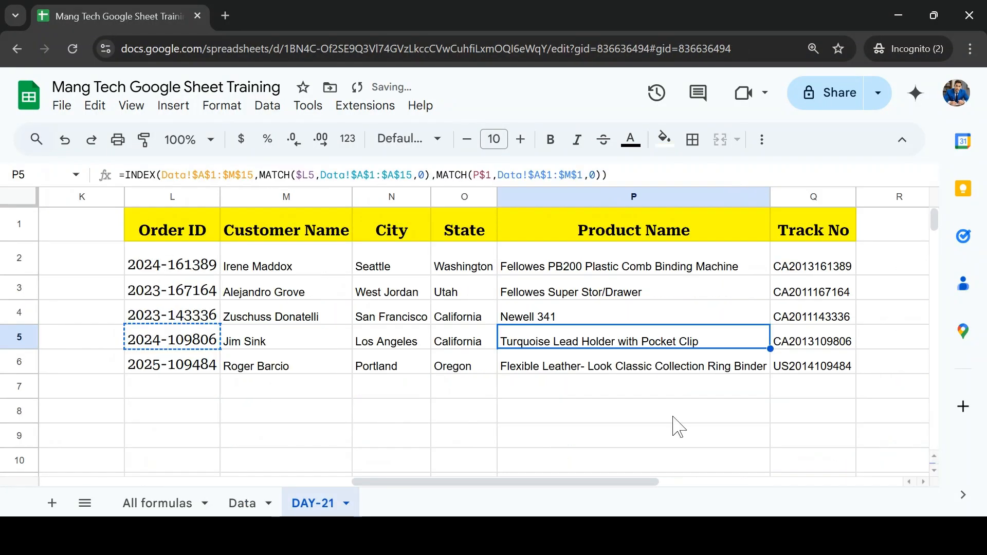
{"action": "left_click", "coordinate": [812, 343]}
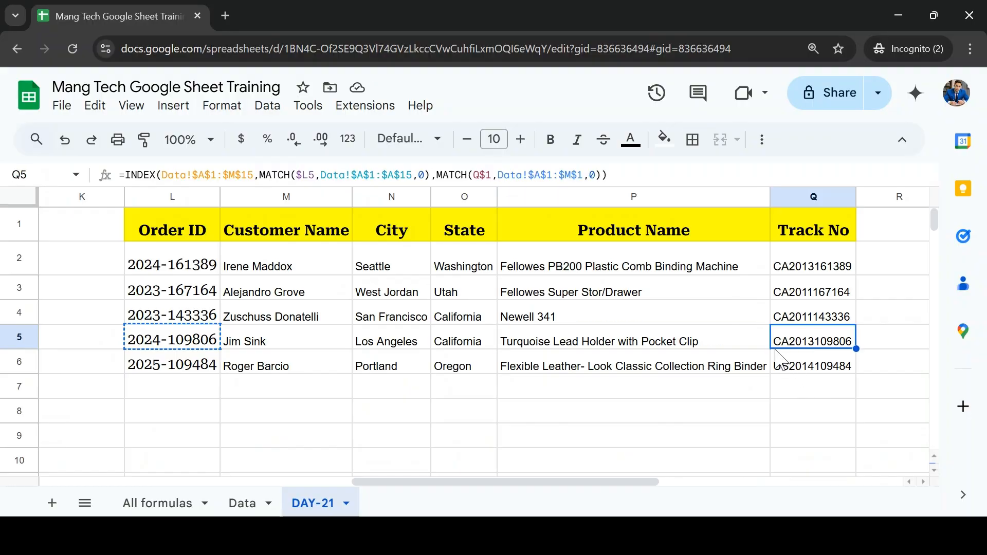
{"action": "left_click", "coordinate": [241, 501]}
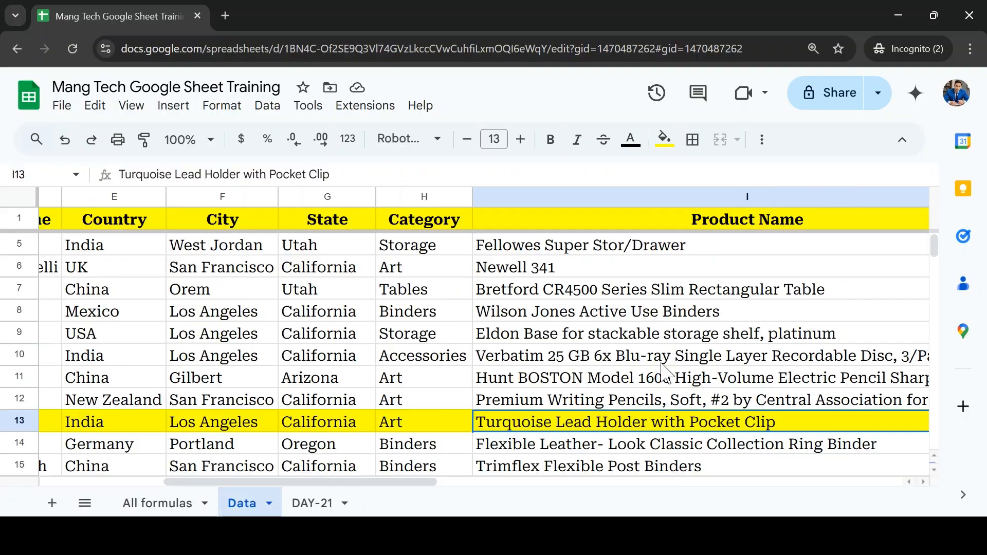
{"action": "key", "text": "Right"}
{"action": "key", "text": "Right"}
{"action": "key", "text": "Right"}
{"action": "key", "text": "Right"}
{"action": "key", "text": "Right"}
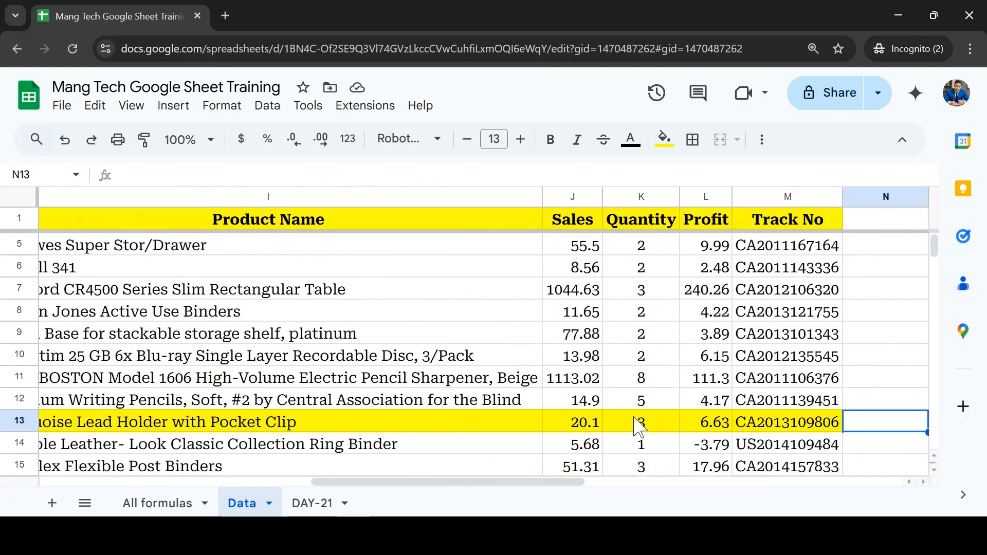
{"action": "key", "text": "Left"}
{"action": "key", "text": "Left"}
{"action": "key", "text": "Right"}
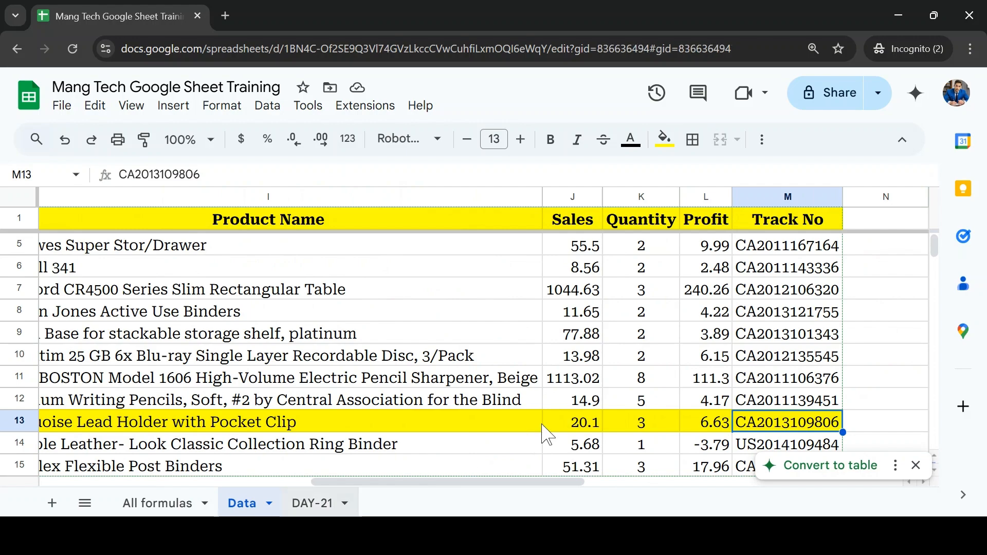
Step: Inspect the Customer Name formulas in M2, M3 and M4 on DAY-21 for how their references change down the rows
{"action": "left_click", "coordinate": [613, 304]}
{"action": "key", "text": "Up"}
{"action": "key", "text": "Up"}
{"action": "key", "text": "Left"}
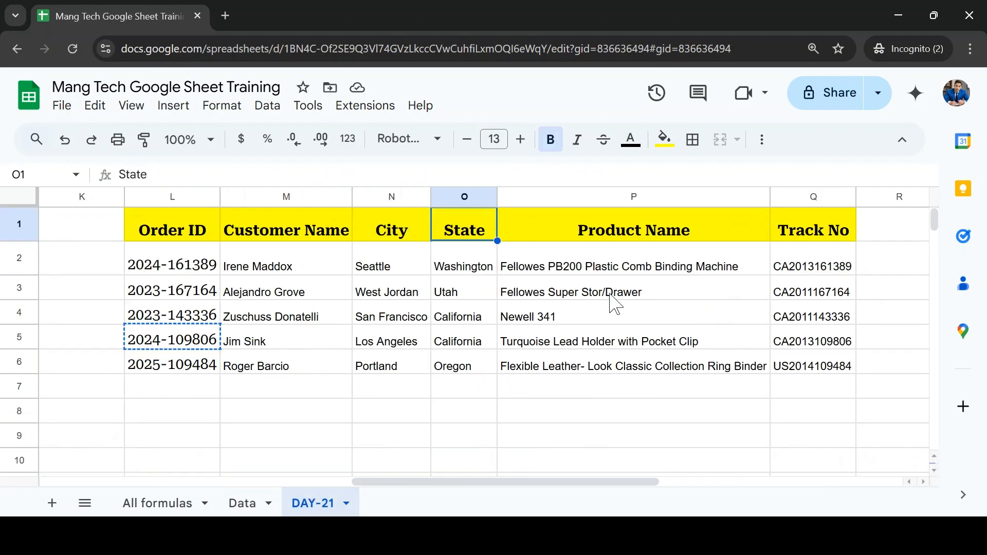
{"action": "key", "text": "Left"}
{"action": "key", "text": "Left"}
{"action": "key", "text": "Down"}
{"action": "key", "text": "F2"}
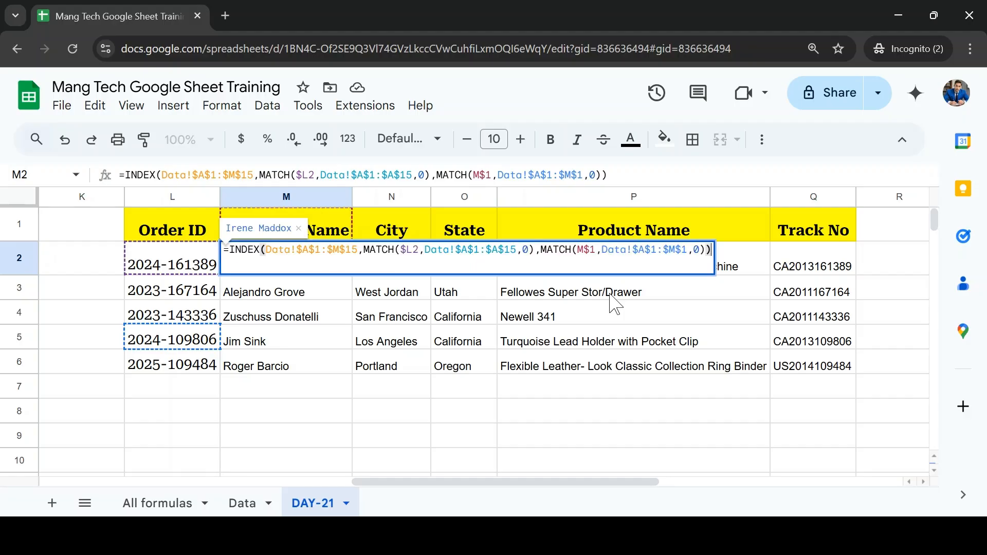
{"action": "key", "text": "Return"}
{"action": "key", "text": "F2"}
{"action": "key", "text": "Escape"}
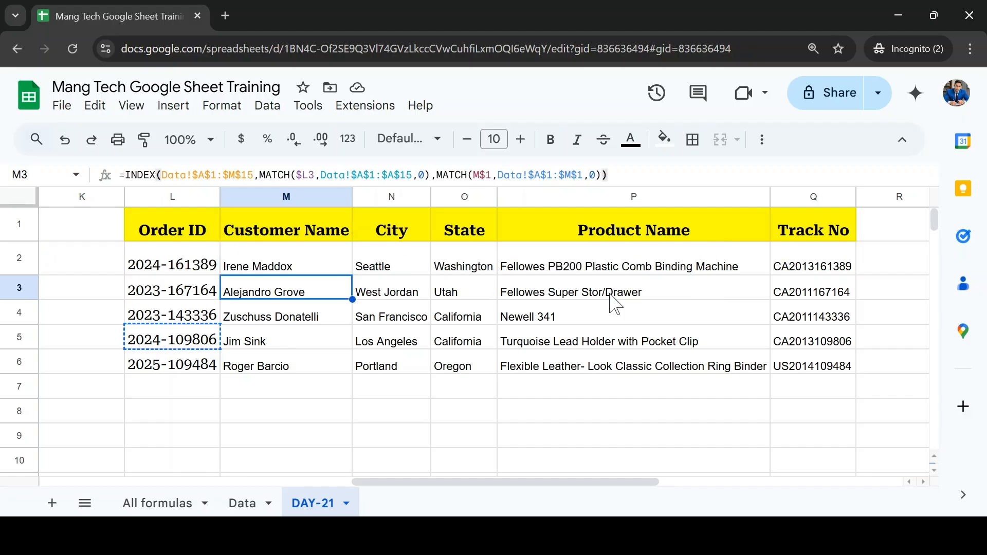
{"action": "key", "text": "Down"}
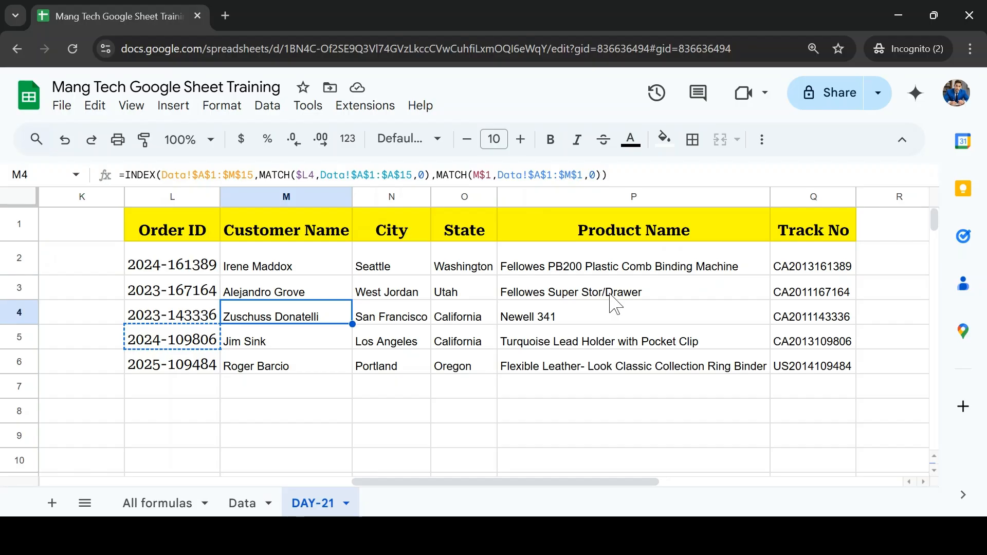
{"action": "key", "text": "Escape"}
Step: Inspect the row 2 formulas from M2 through Q2 for how the header reference changes across the columns
{"action": "key", "text": "Up"}
{"action": "key", "text": "Up"}
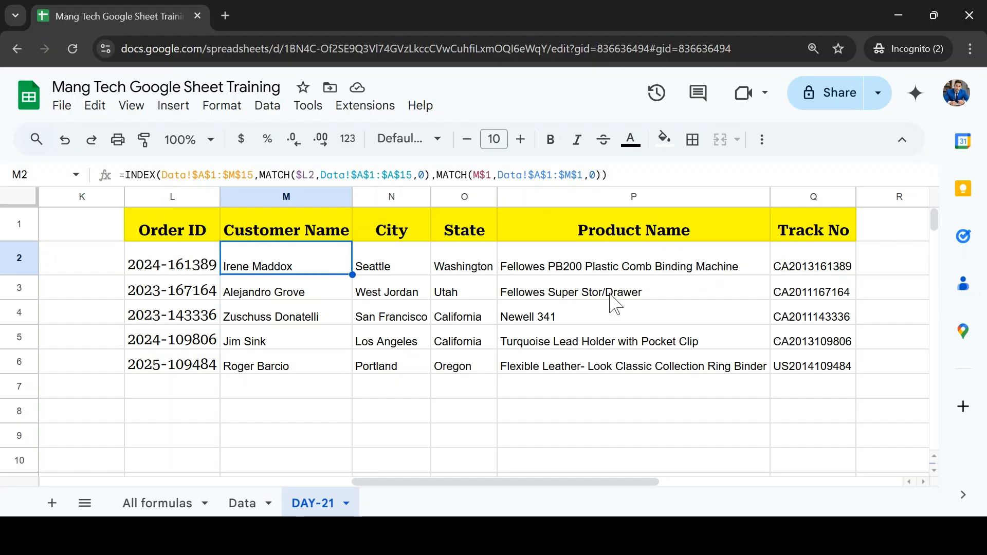
{"action": "key", "text": "F2"}
{"action": "key", "text": "Tab"}
{"action": "key", "text": "F2"}
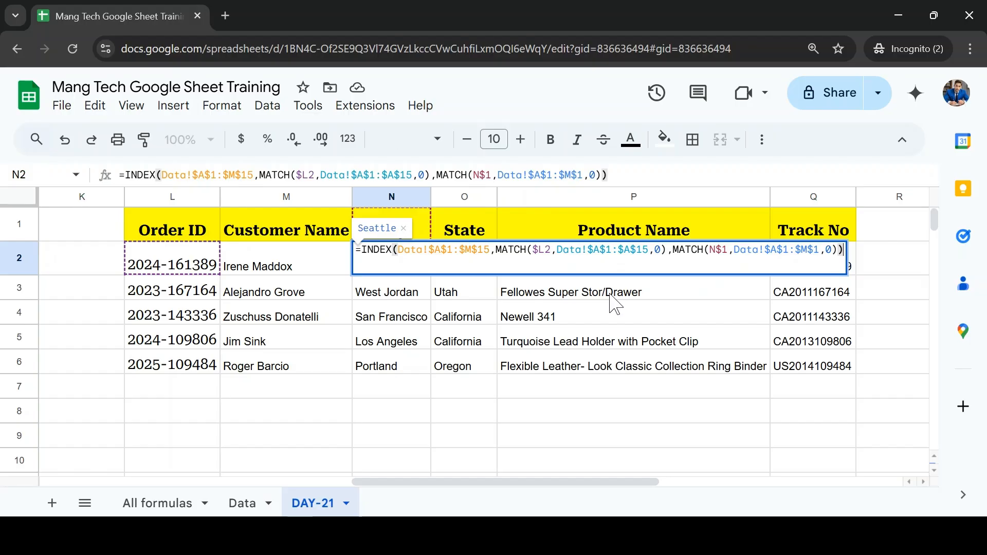
{"action": "key", "text": "Escape"}
{"action": "key", "text": "Tab"}
{"action": "key", "text": "F2"}
{"action": "key", "text": "Escape"}
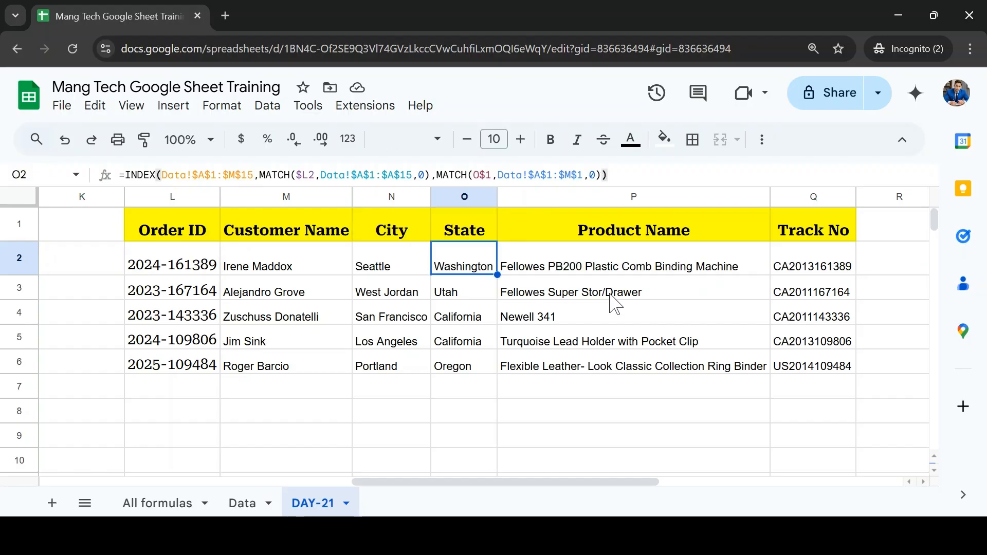
{"action": "key", "text": "Left"}
{"action": "key", "text": "Tab"}
{"action": "key", "text": "Tab"}
{"action": "key", "text": "Tab"}
{"action": "key", "text": "F2"}
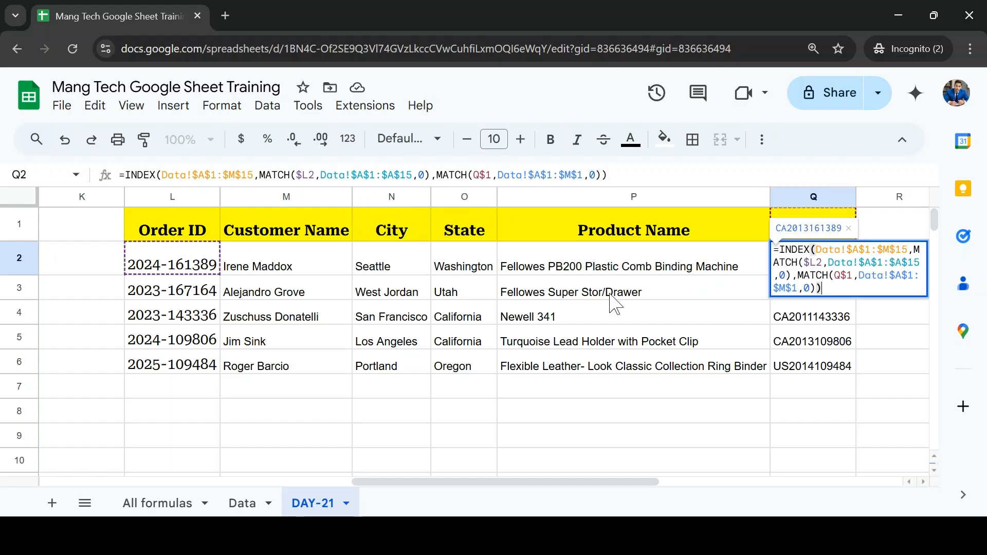
{"action": "key", "text": "Escape"}
{"action": "key", "text": "Left"}
{"action": "key", "text": "F2"}
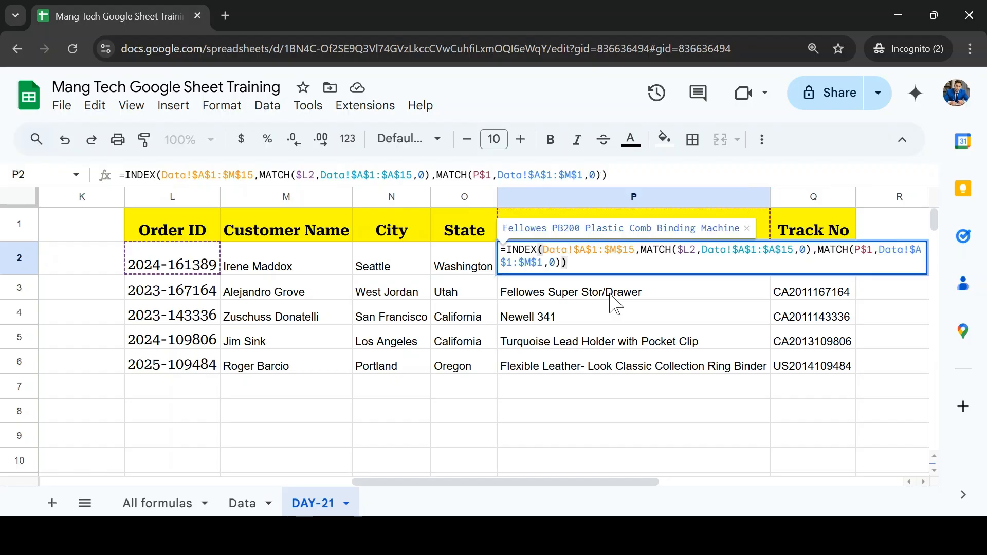
{"action": "key", "text": "Escape"}
Step: Replace the State header in O1 on DAY-21 with the Sales header copied from J1 on Data
{"action": "key", "text": "Left"}
{"action": "key", "text": "Up"}
{"action": "key", "text": "Left"}
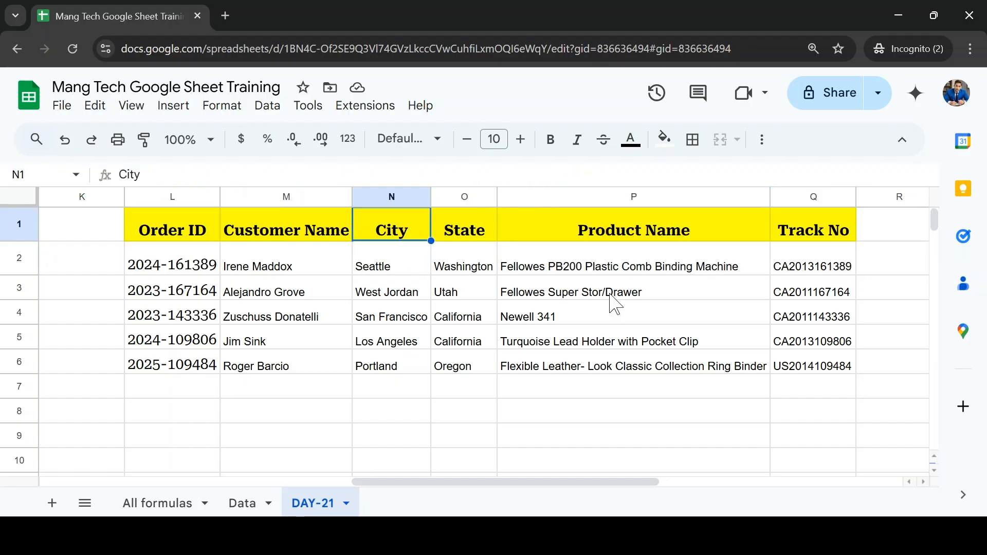
{"action": "key", "text": "Right"}
{"action": "left_click", "coordinate": [242, 501]}
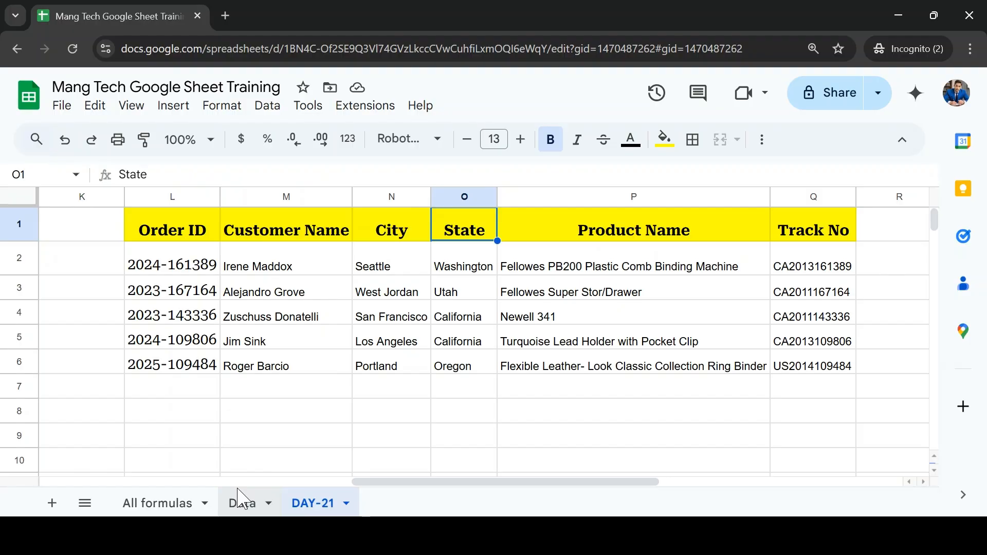
{"action": "left_click", "coordinate": [585, 220]}
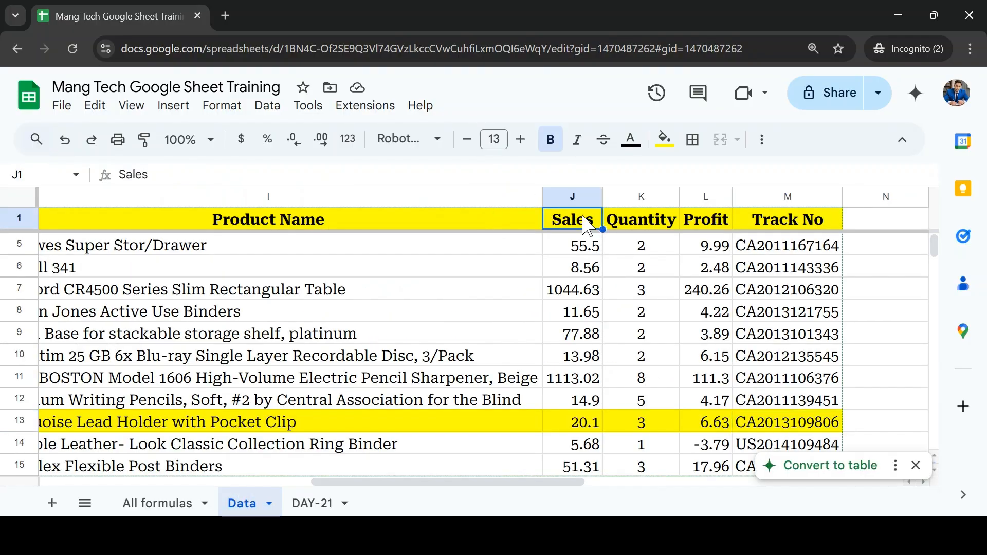
{"action": "left_click", "coordinate": [323, 502]}
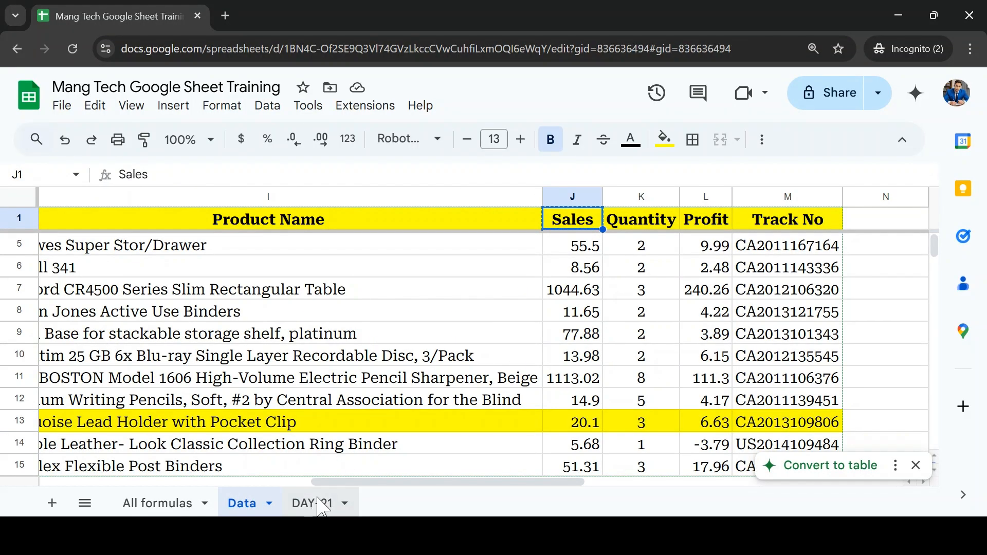
{"action": "key", "text": "Up"}
{"action": "type", "text": "Sales 407.98 55.5 8.56 20.1 5.68"}
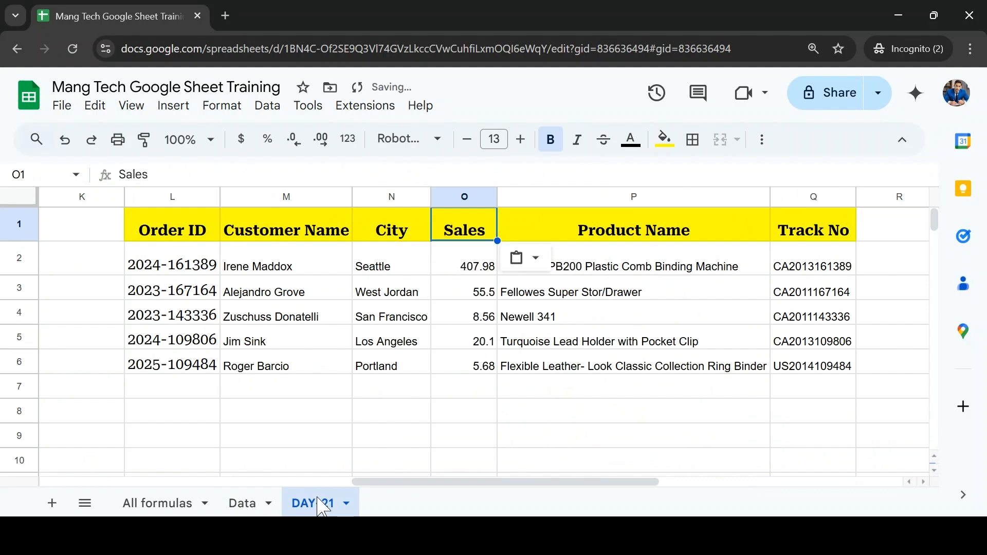
Step: Paste the copied Sales header into R1 as a new column of the lookup table
{"action": "key", "text": "Right"}
{"action": "key", "text": "Right"}
{"action": "key", "text": "Right"}
{"action": "type", "text": "Sales"}
Step: Fill the Track No formulas in Q2:Q6 right into R2:R6 and check the resulting formula in R2
{"action": "key", "text": "Left"}
{"action": "key", "text": "Down"}
{"action": "key", "text": "shift+Down"}
{"action": "key", "text": "shift+Down"}
{"action": "key", "text": "shift+Down"}
{"action": "key", "text": "shift+Down"}
{"action": "key", "text": "shift+Right"}
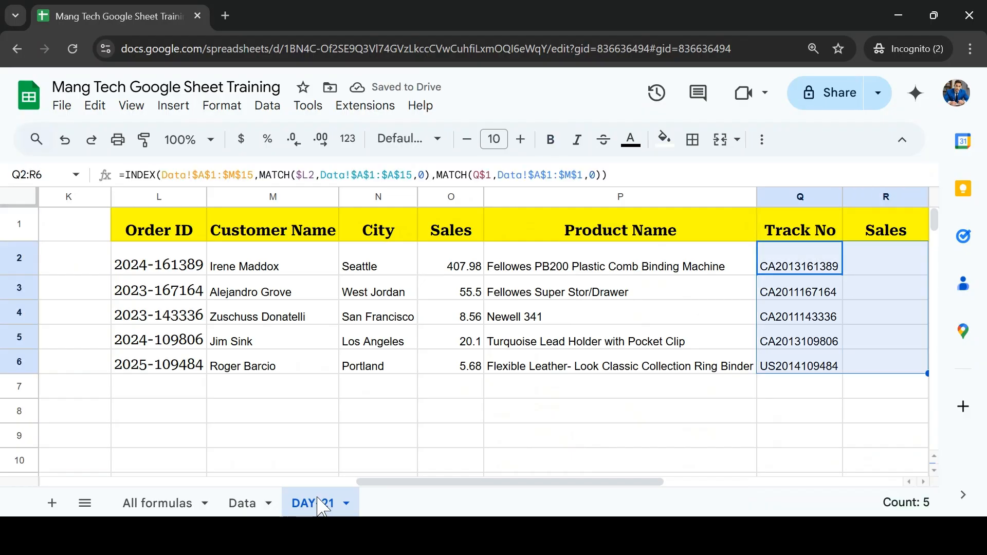
{"action": "key", "text": "ctrl+r"}
{"action": "key", "text": "Right"}
{"action": "key", "text": "Right"}
{"action": "key", "text": "Left"}
{"action": "key", "text": "Left"}
{"action": "key", "text": "Right"}
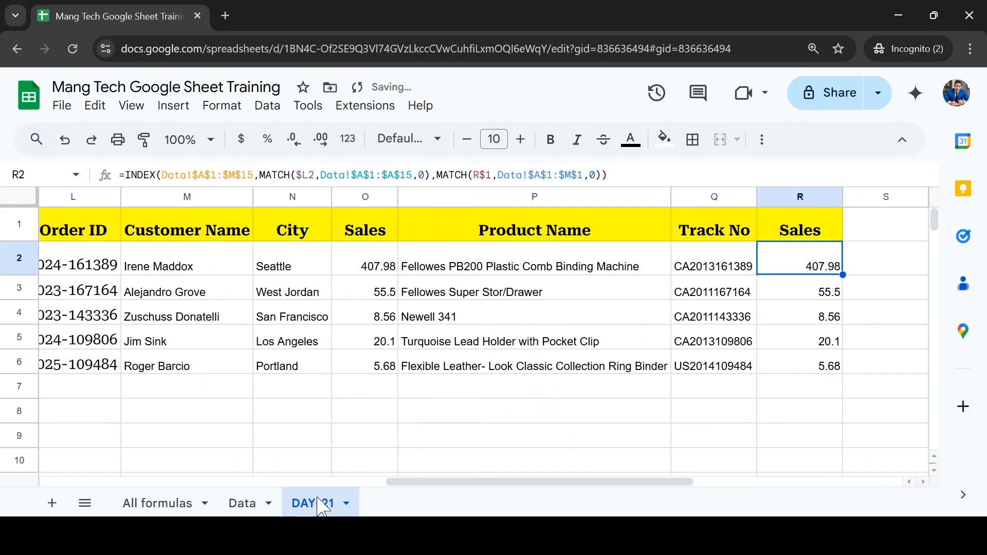
{"action": "key", "text": "Up"}
{"action": "key", "text": "ctrl+Left"}
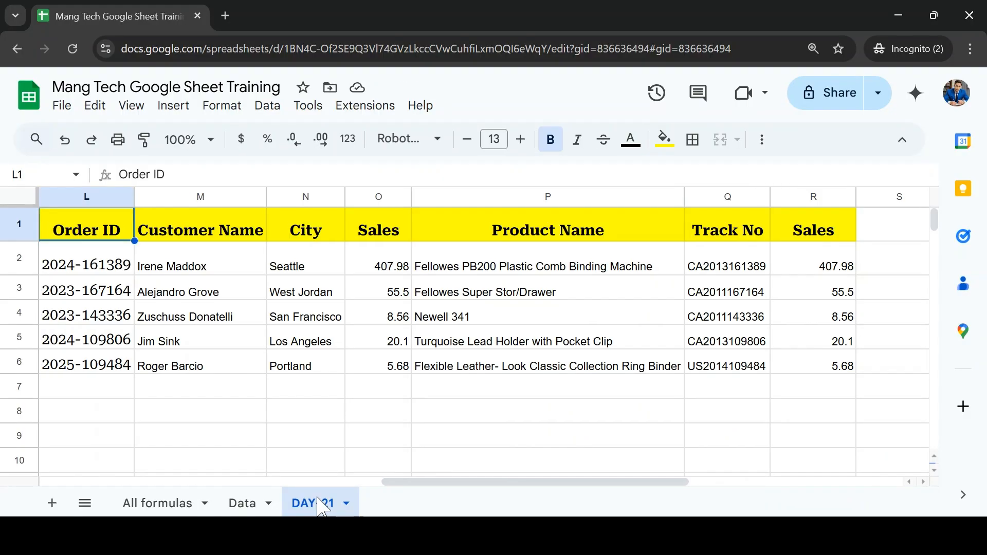
{"action": "key", "text": "Down"}
{"action": "key", "text": "Up"}
{"action": "key", "text": "Right"}
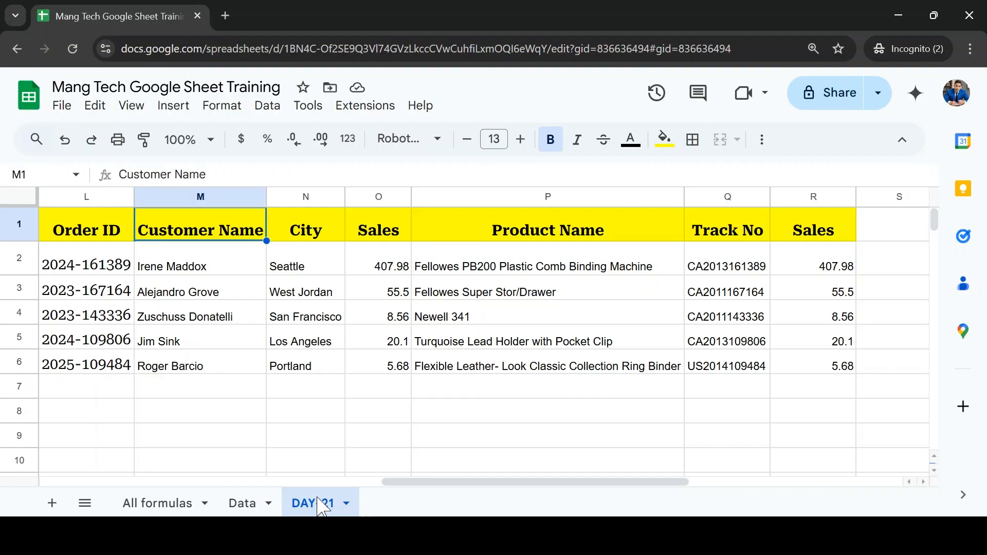
Step: Create a new blank spreadsheet from the training workbook
{"action": "left_click", "coordinate": [63, 109]}
{"action": "mouse_move", "coordinate": [155, 136]}
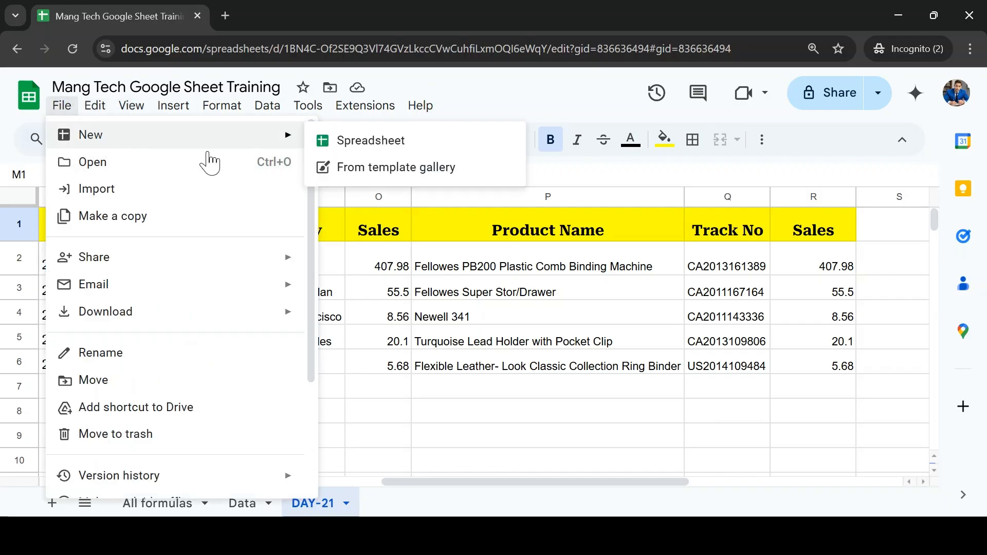
{"action": "left_click", "coordinate": [348, 150]}
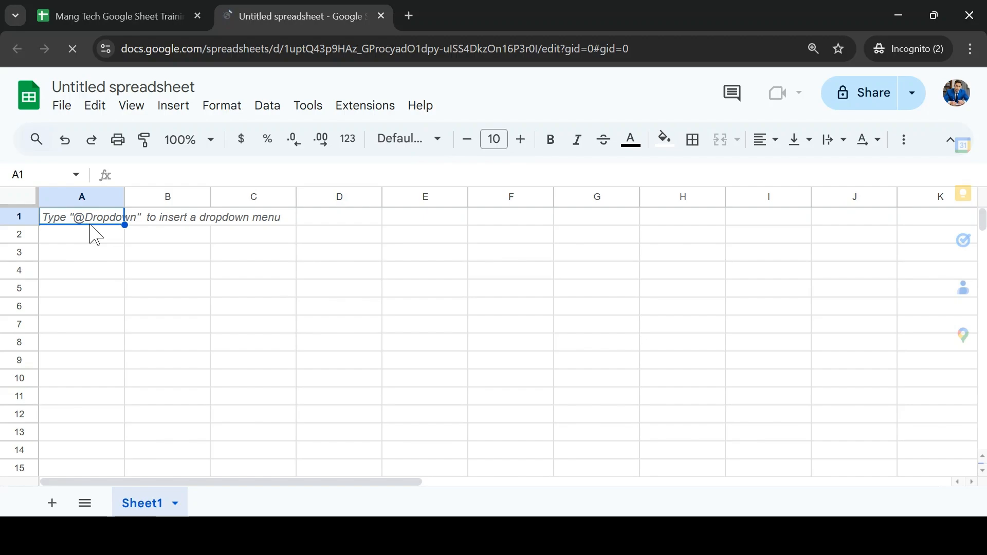
Step: Copy the lookup table headers L1:R1 from DAY-21 into A1:G1 of the new spreadsheet and close its Tables sidebar
{"action": "left_click", "coordinate": [103, 16]}
{"action": "left_click", "coordinate": [230, 263]}
{"action": "key", "text": "Up"}
{"action": "key", "text": "Left"}
{"action": "key", "text": "ctrl+shift+Right"}
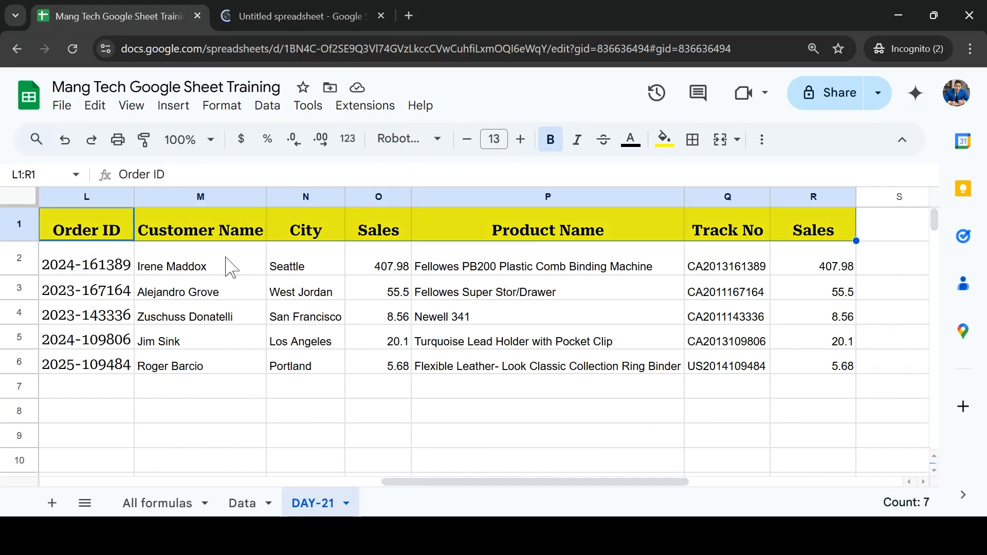
{"action": "key", "text": "ctrl+c"}
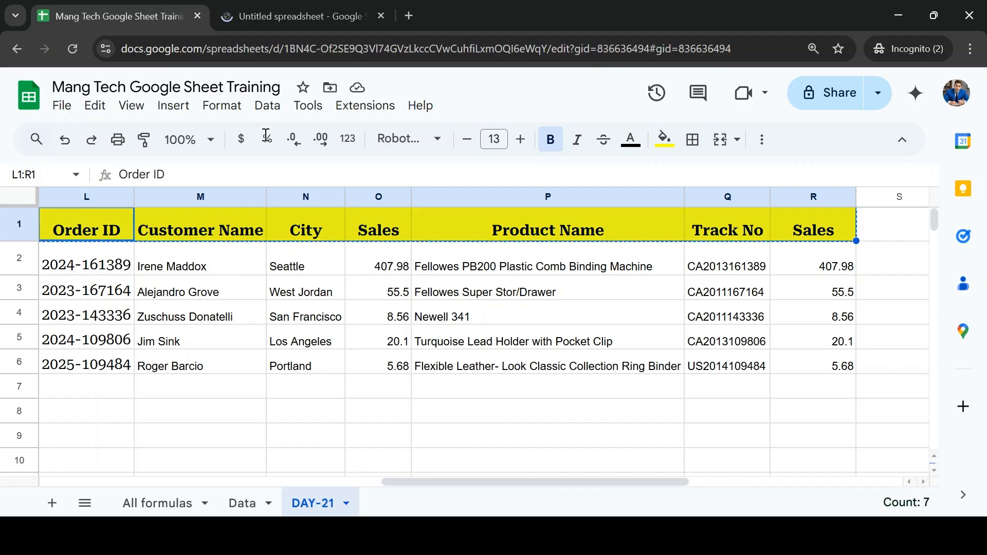
{"action": "left_click", "coordinate": [288, 15]}
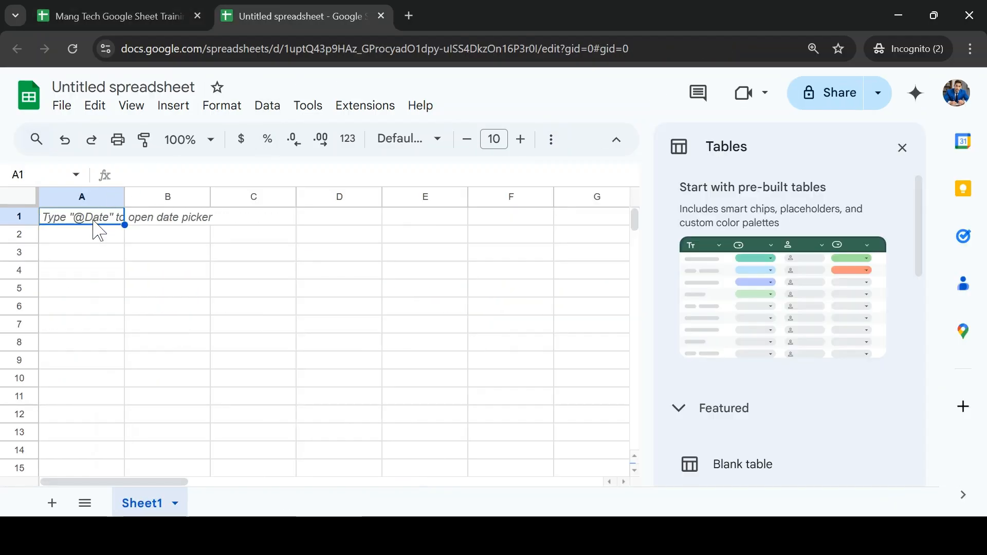
{"action": "key", "text": "ctrl+v"}
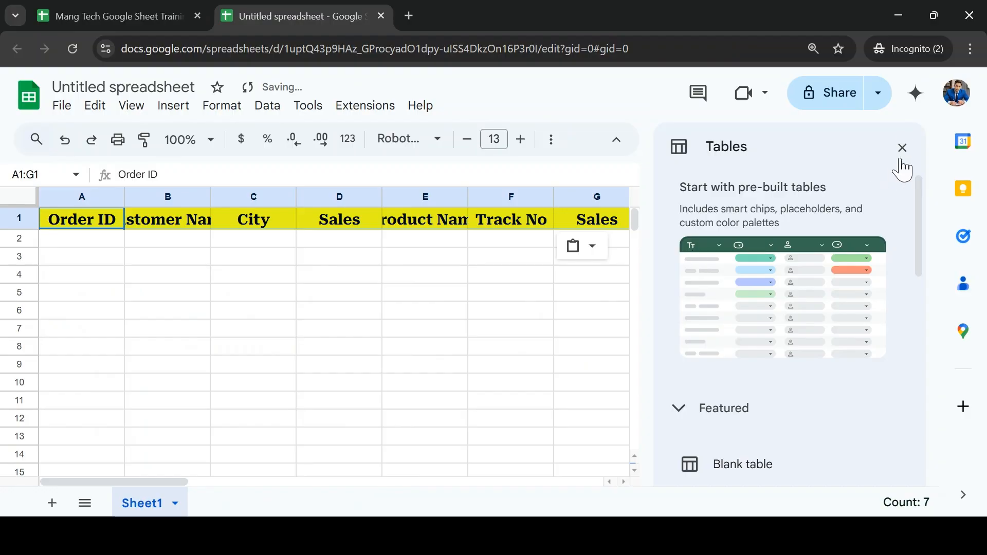
{"action": "left_click", "coordinate": [903, 149]}
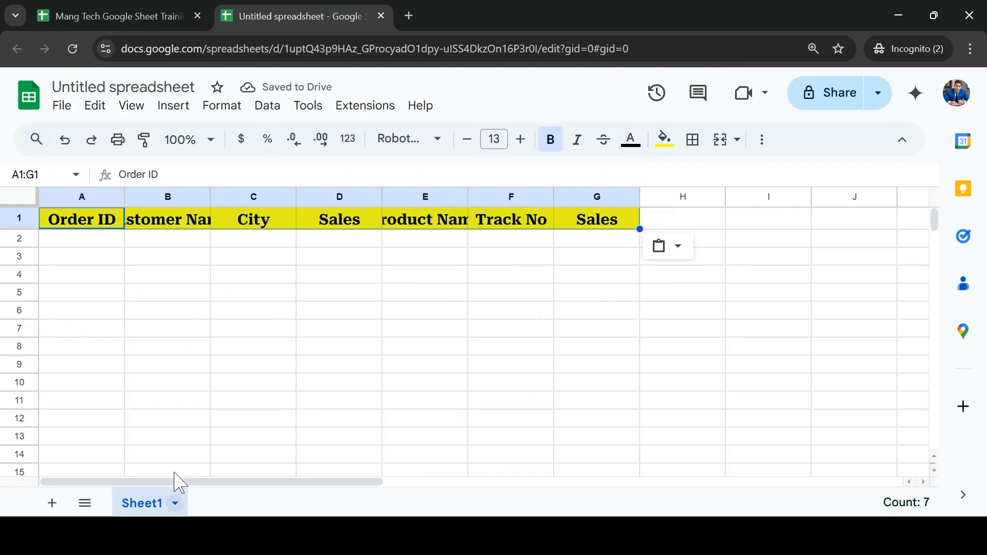
Step: Copy the five order IDs in L2:L6 on DAY-21 into A2:A6 of the untitled spreadsheet
{"action": "left_click", "coordinate": [137, 15]}
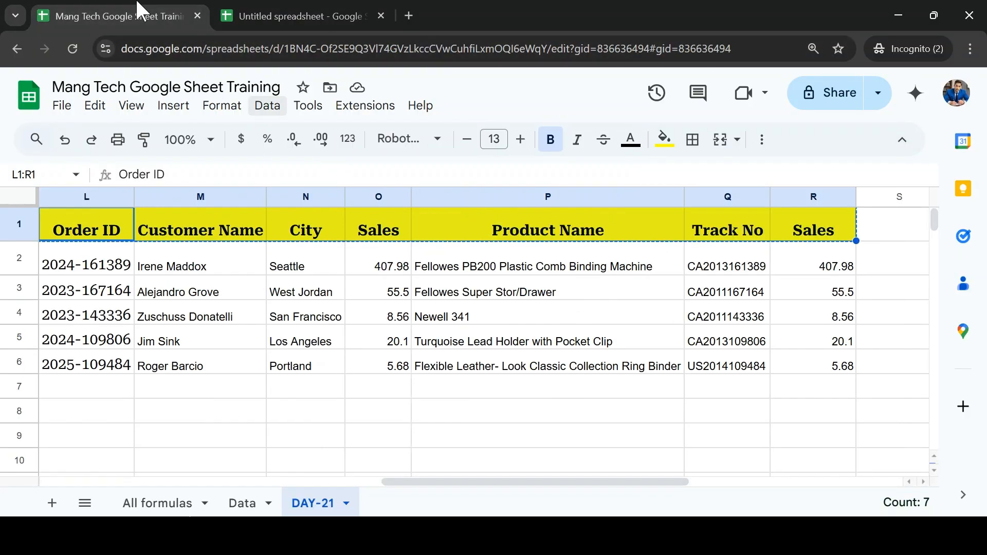
{"action": "left_click", "coordinate": [261, 289]}
{"action": "key", "text": "ctrl+Up"}
{"action": "key", "text": "Left"}
{"action": "key", "text": "Down"}
{"action": "key", "text": "ctrl+shift+Down"}
{"action": "key", "text": "ctrl+c"}
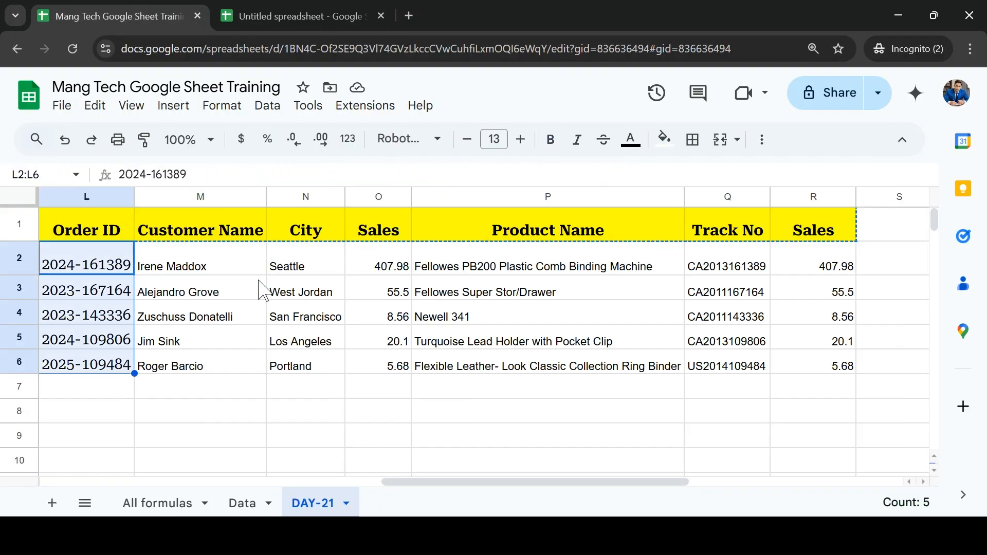
{"action": "left_click", "coordinate": [288, 15]}
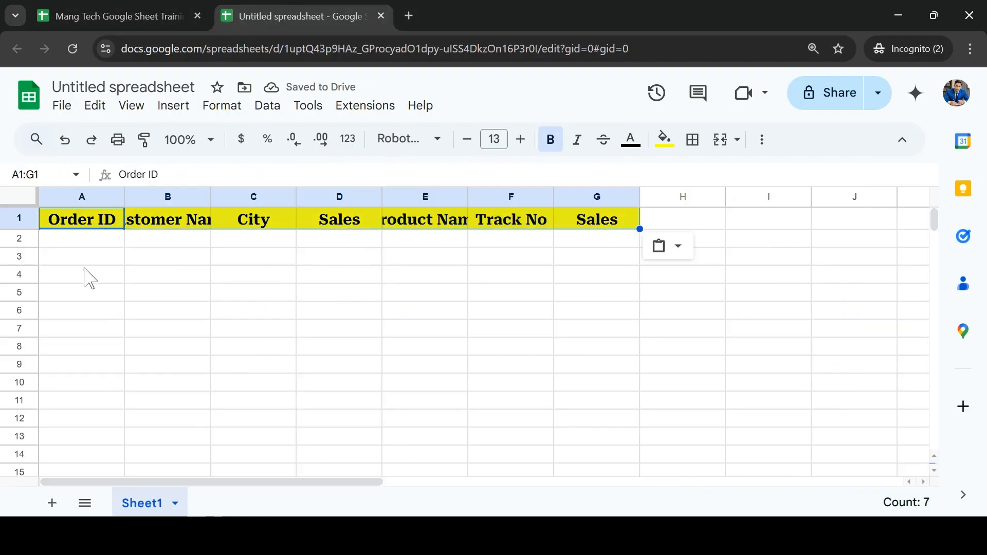
{"action": "left_click", "coordinate": [77, 249]}
{"action": "key", "text": "ctrl+v"}
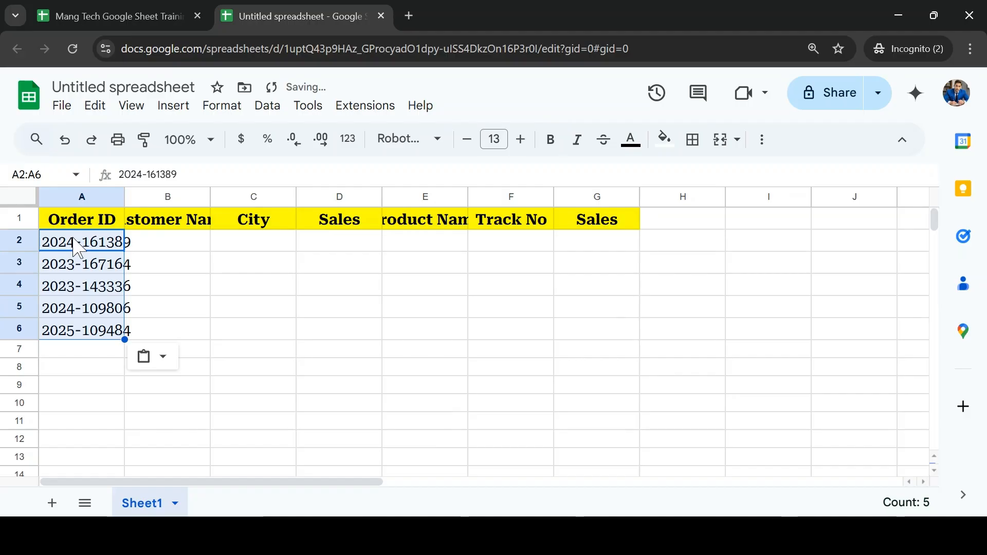
Step: Auto-fit column A of the untitled spreadsheet to the width of its order IDs
{"action": "left_click", "coordinate": [77, 248]}
{"action": "key", "text": "ctrl+Up"}
{"action": "key", "text": "ctrl+shift+Down"}
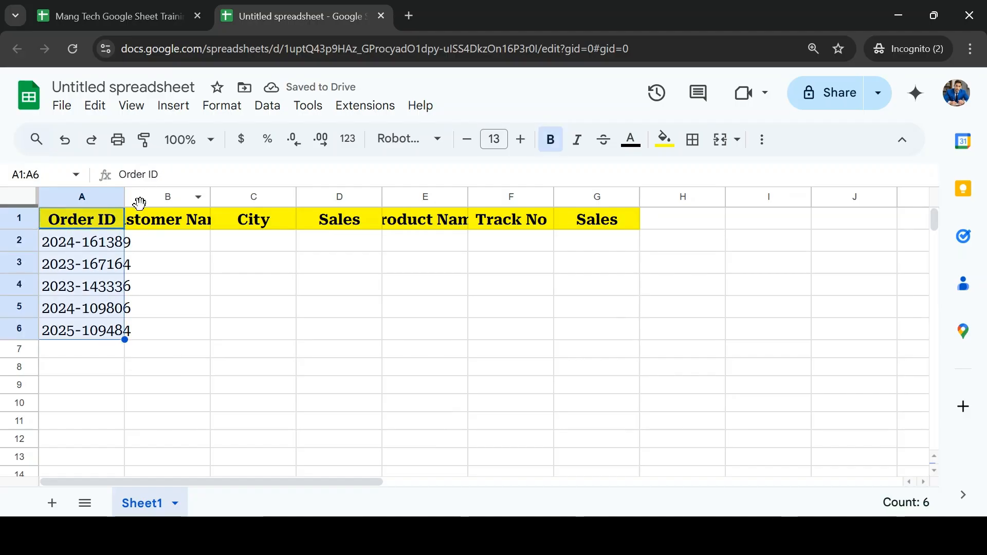
{"action": "left_click", "coordinate": [119, 202]}
{"action": "left_click", "coordinate": [386, 307]}
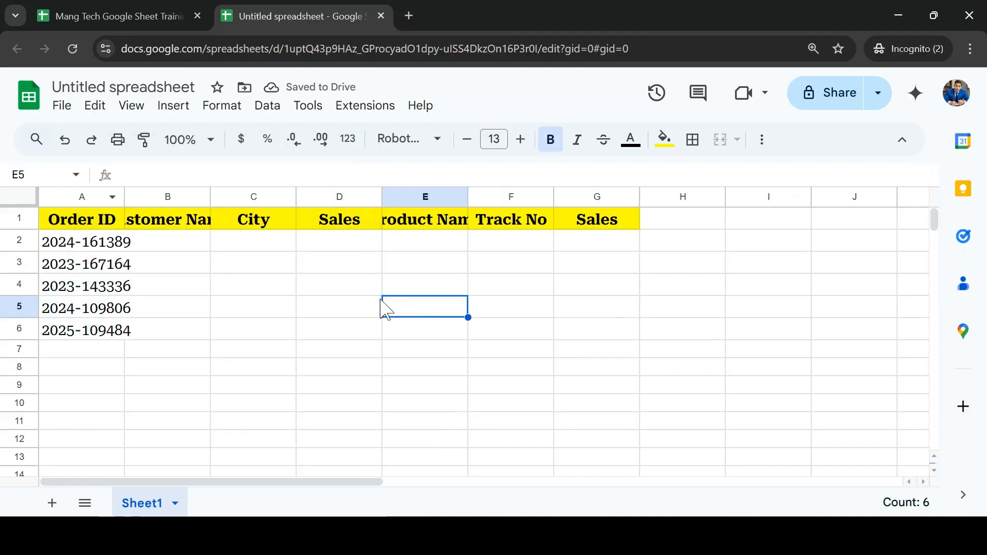
{"action": "left_click_drag", "start_coordinate": [125, 198], "coordinate": [124, 197]}
{"action": "double_click", "coordinate": [123, 196]}
{"action": "left_click", "coordinate": [99, 309]}
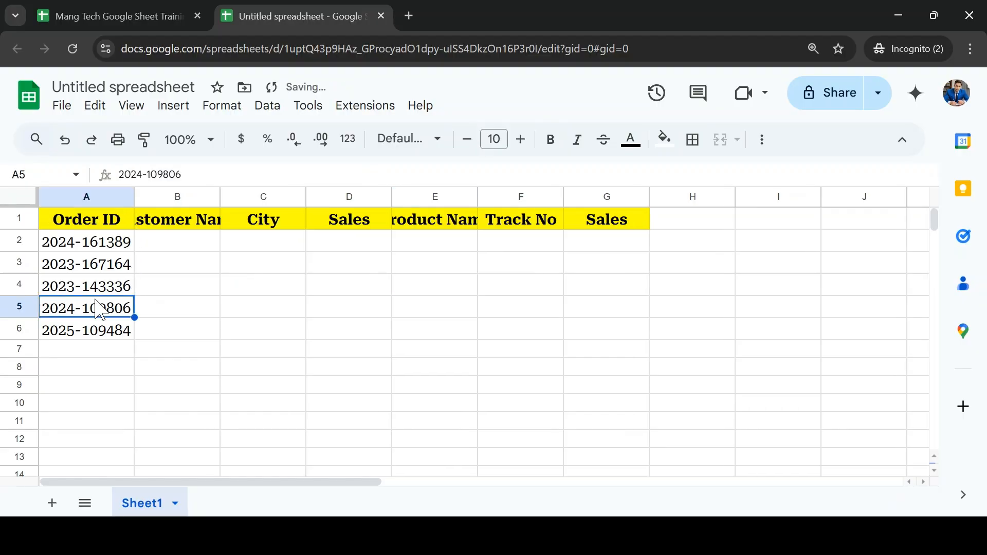
Step: Select the second Sales header in G1, then copy the Ship Date header from C1 on the training workbook's Data sheet
{"action": "key", "text": "ctrl+Up"}
{"action": "key", "text": "ctrl+Right"}
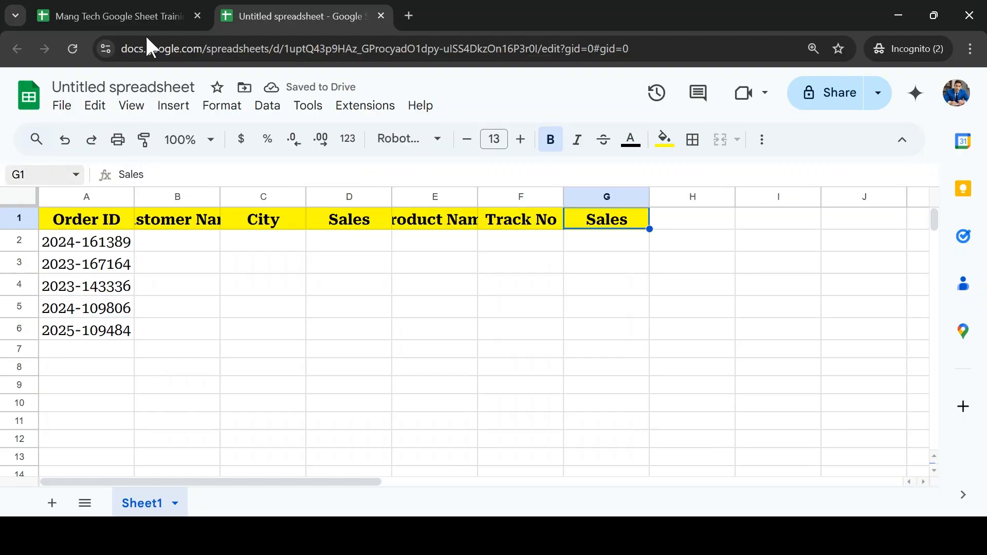
{"action": "left_click", "coordinate": [128, 14]}
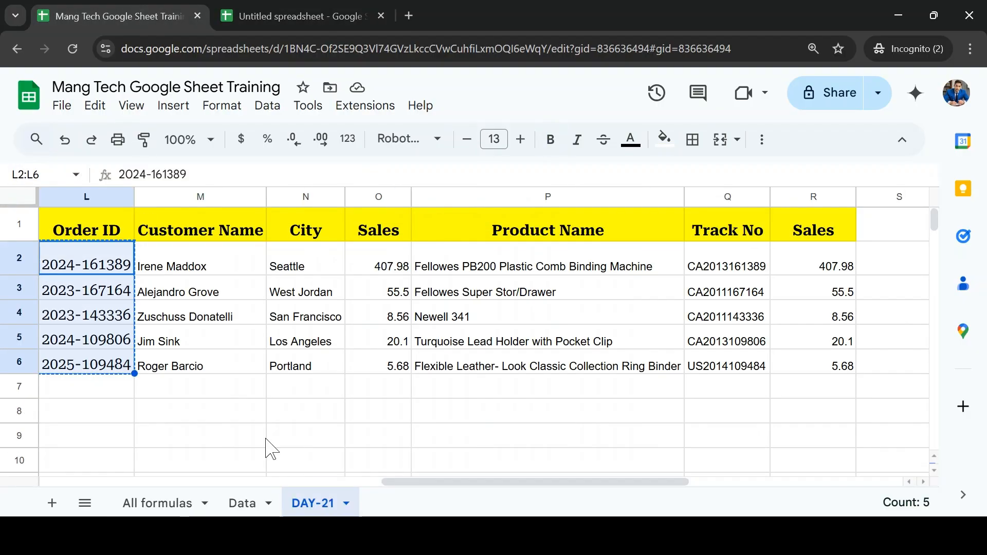
{"action": "left_click", "coordinate": [254, 506]}
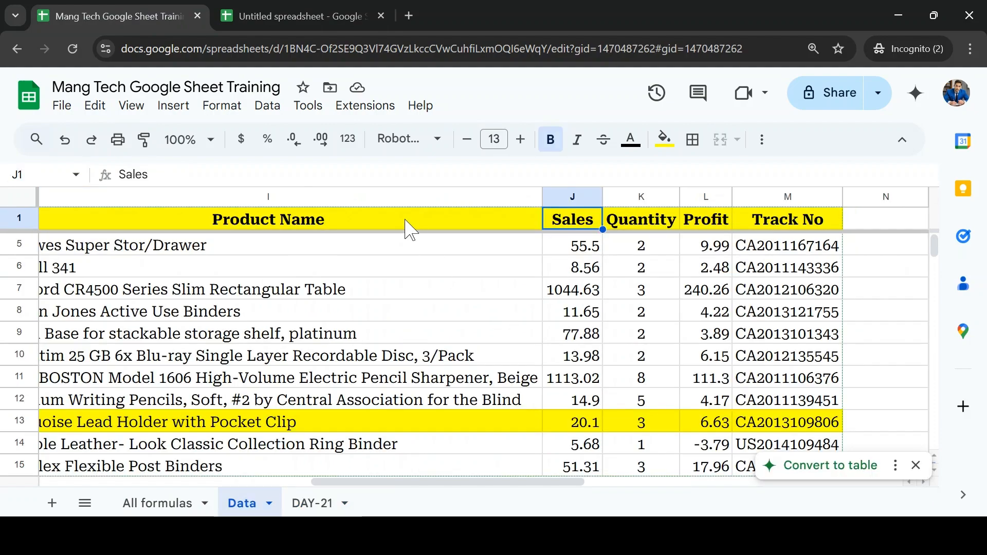
{"action": "key", "text": "ctrl+Home"}
{"action": "key", "text": "Right"}
{"action": "key", "text": "Right"}
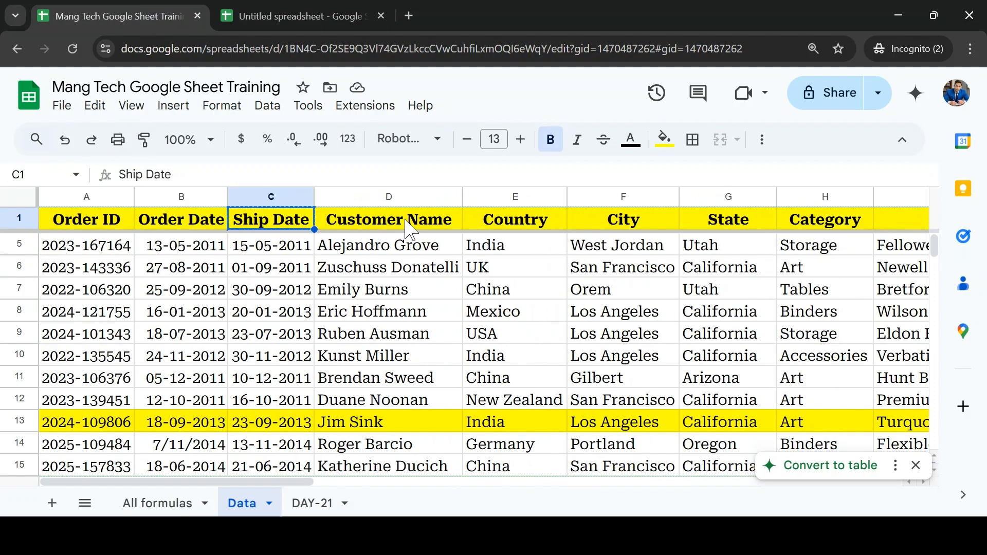
{"action": "left_click", "coordinate": [311, 505]}
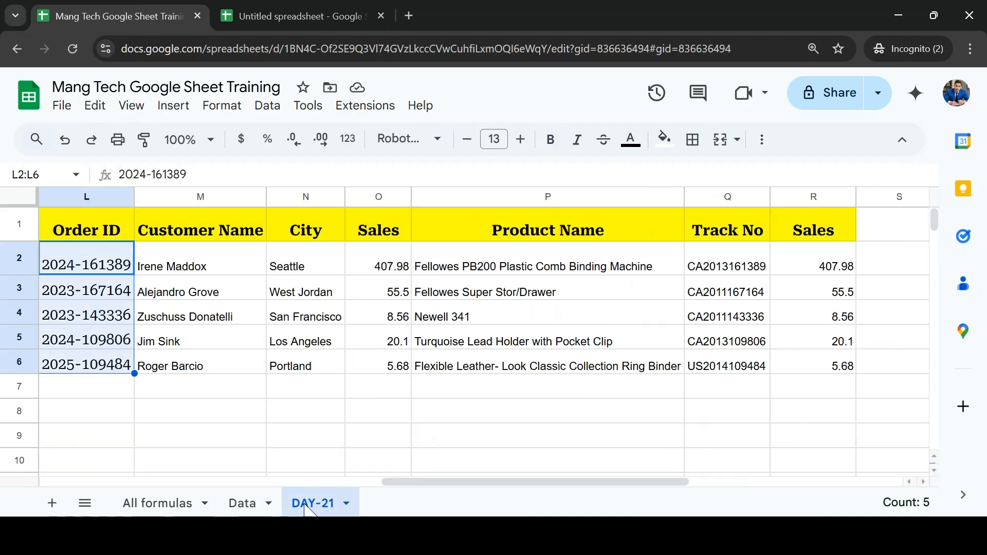
{"action": "key", "text": "ctrl+Right"}
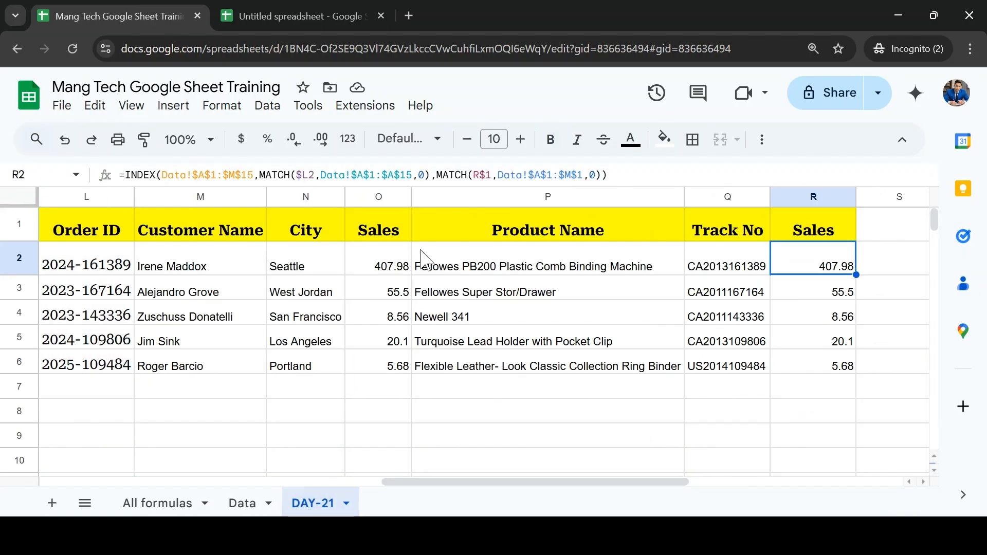
{"action": "left_click", "coordinate": [245, 504]}
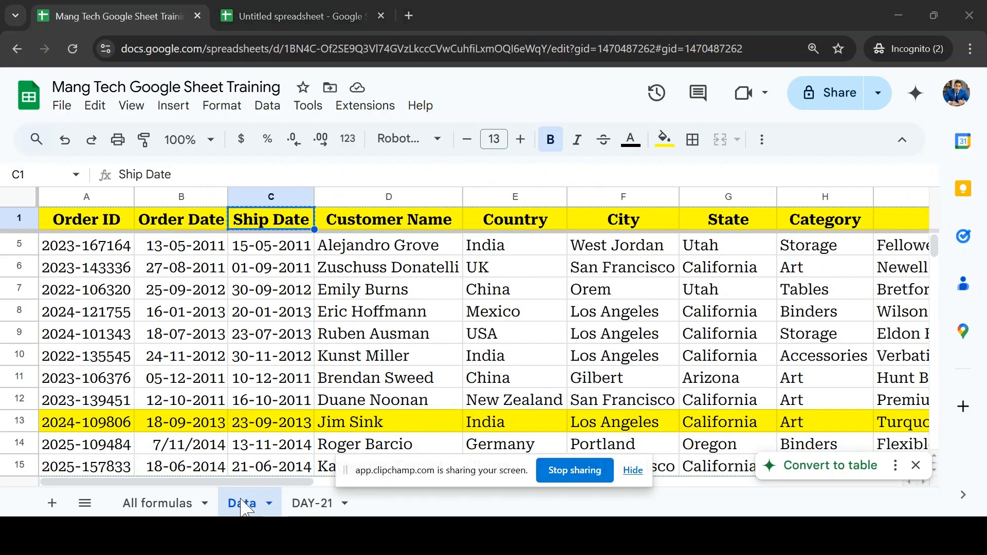
{"action": "key", "text": "alt+Tab"}
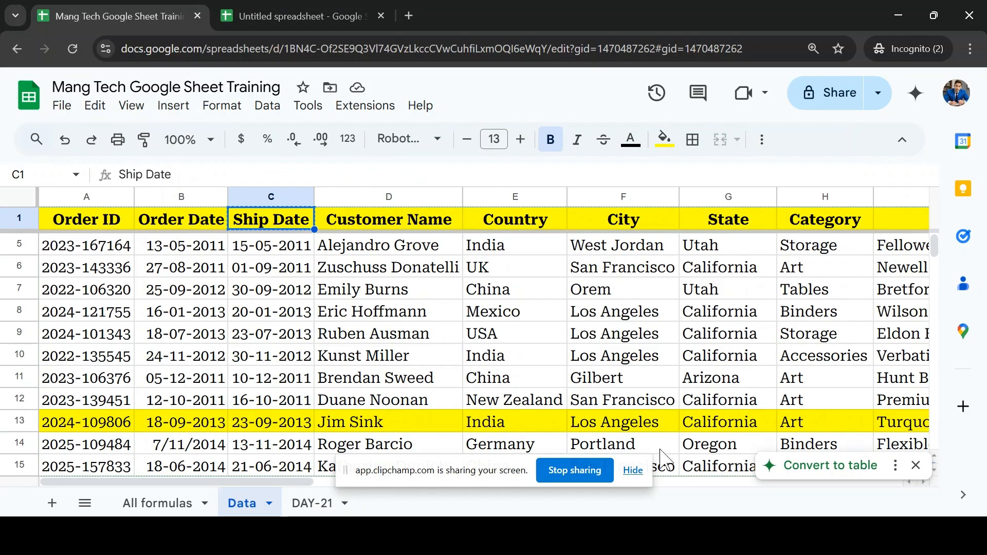
{"action": "left_click", "coordinate": [634, 471]}
Step: Paste the Ship Date header over G1 in the untitled spreadsheet and auto-fit the Customer Name and Product Name columns
{"action": "left_click", "coordinate": [302, 14]}
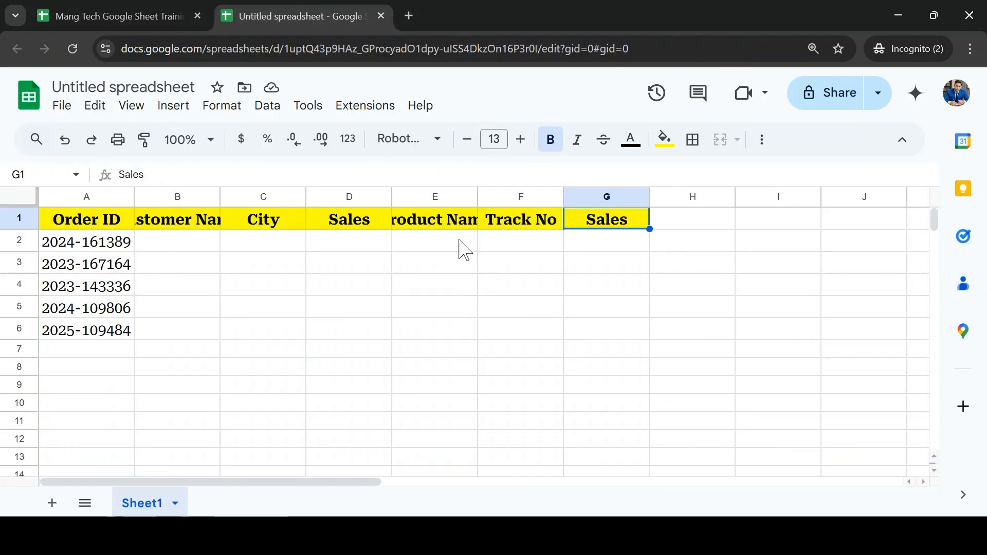
{"action": "key", "text": "ctrl+v"}
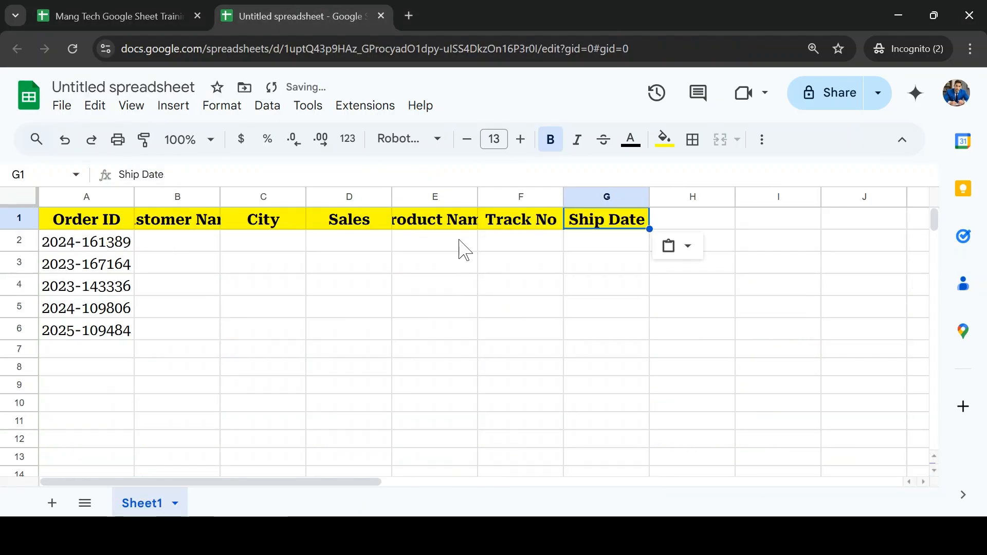
{"action": "double_click", "coordinate": [220, 197]}
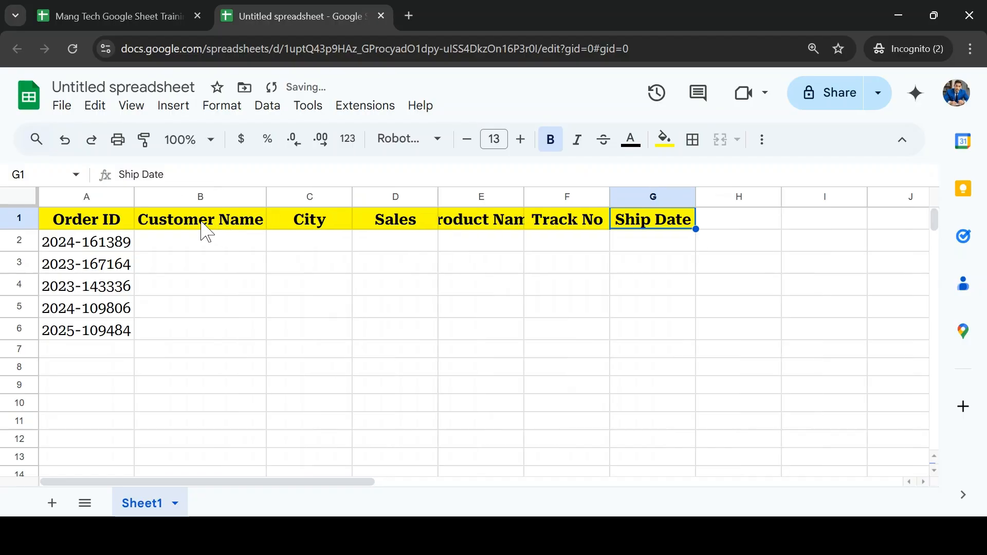
{"action": "key", "text": "ctrl+Home"}
{"action": "key", "text": "ctrl+a"}
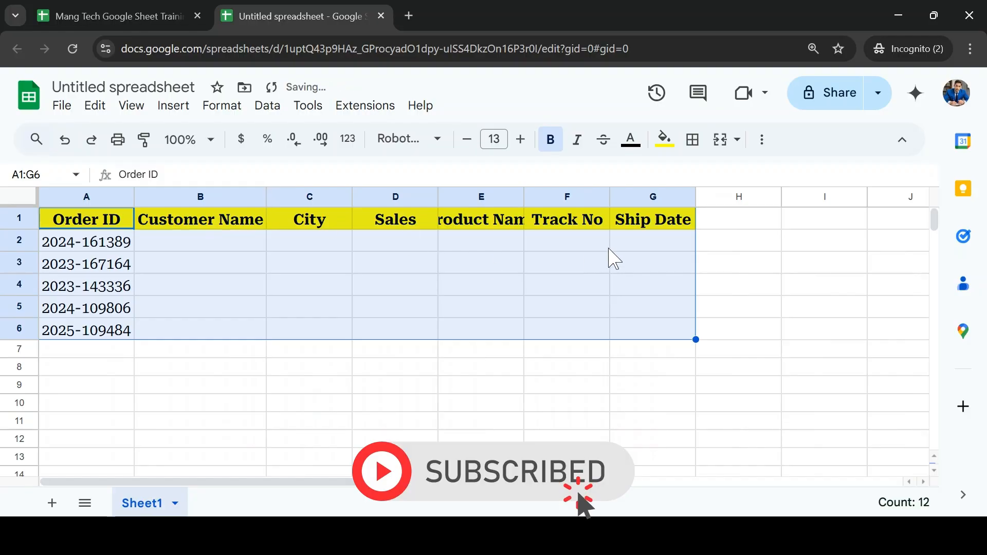
{"action": "left_click", "coordinate": [501, 228]}
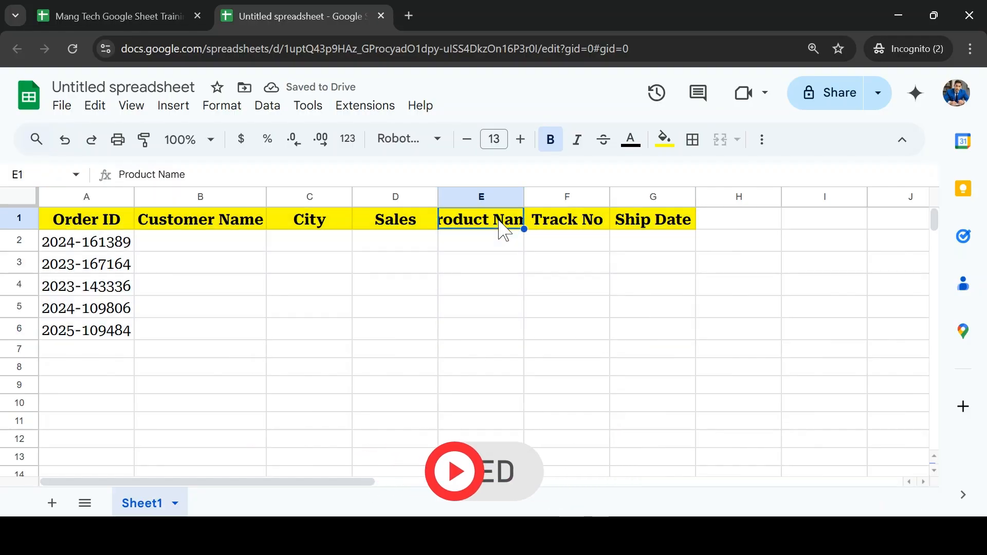
{"action": "double_click", "coordinate": [523, 198]}
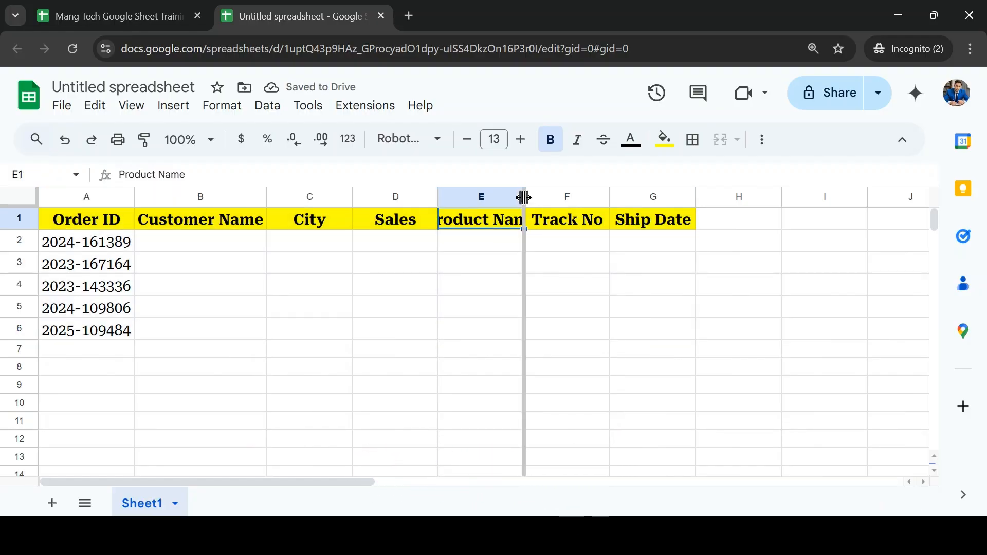
{"action": "left_click", "coordinate": [491, 250]}
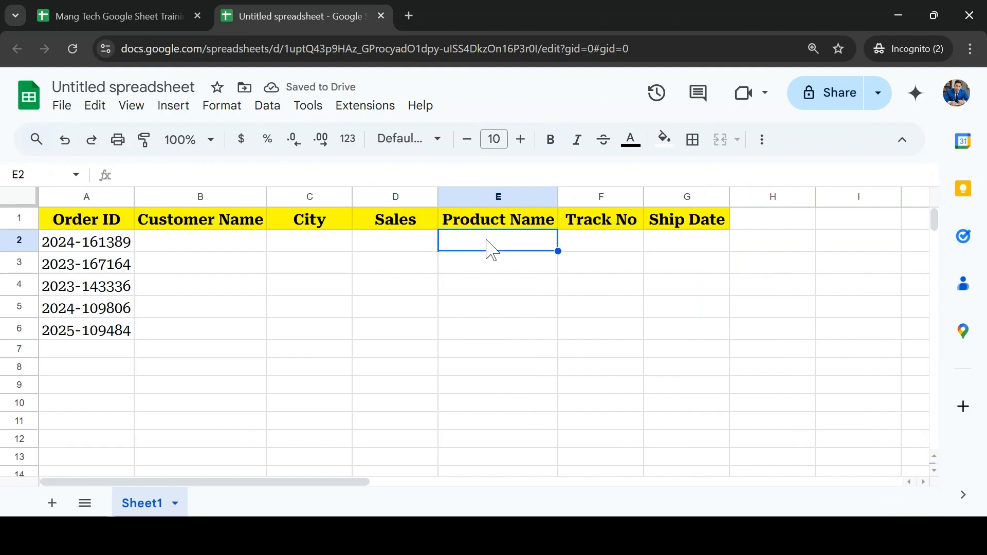
{"action": "left_click", "coordinate": [113, 245]}
{"action": "left_click", "coordinate": [312, 229]}
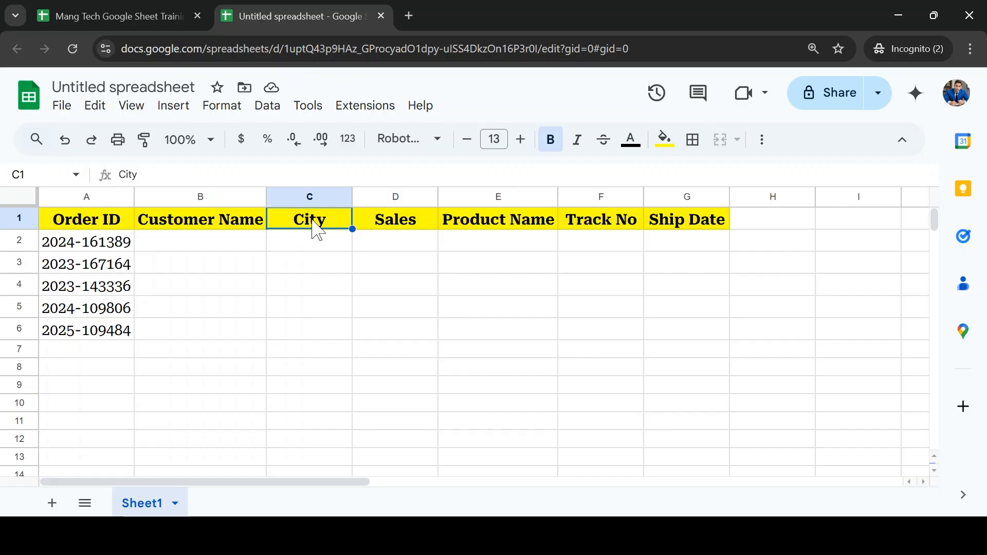
{"action": "left_click", "coordinate": [230, 225]}
Step: Start an INDEX formula in cell B2 under the Customer Name header of the untitled spreadsheet
{"action": "left_click", "coordinate": [185, 246]}
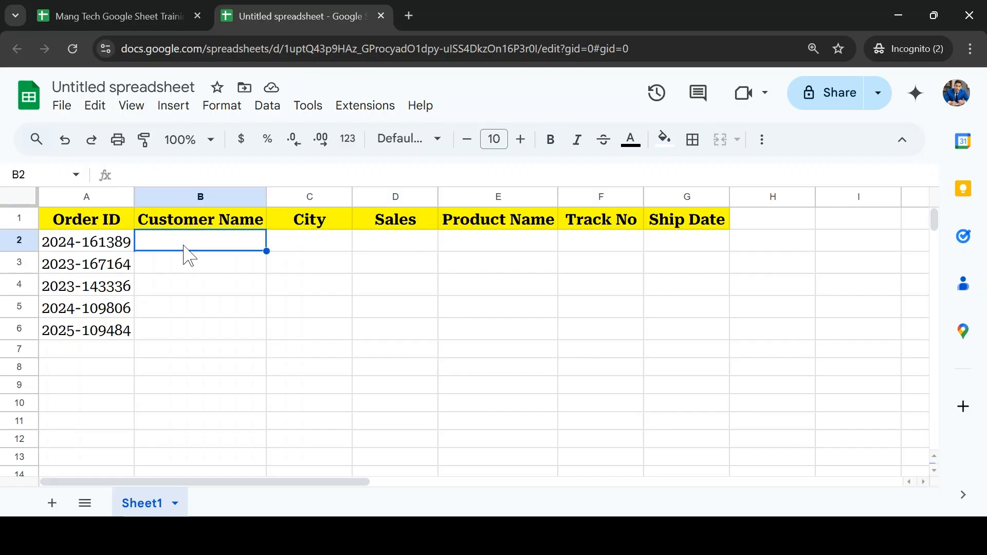
{"action": "type", "text": "in"}
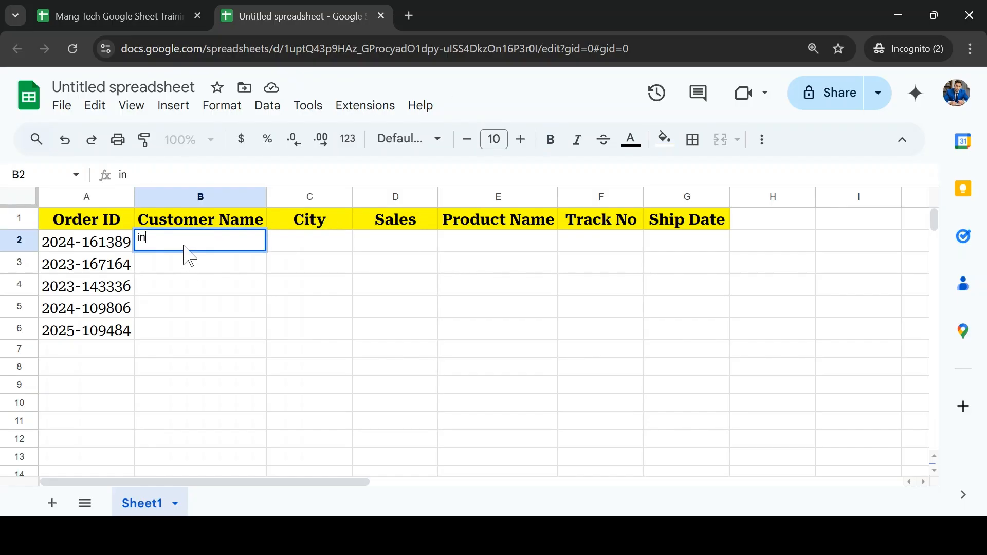
{"action": "type", "text": "=in"}
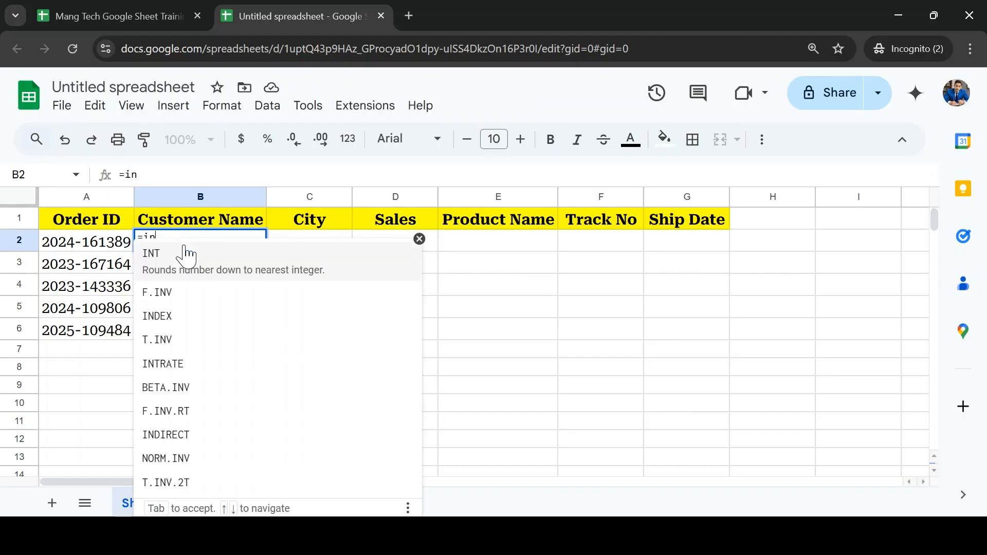
{"action": "type", "text": "f]d"}
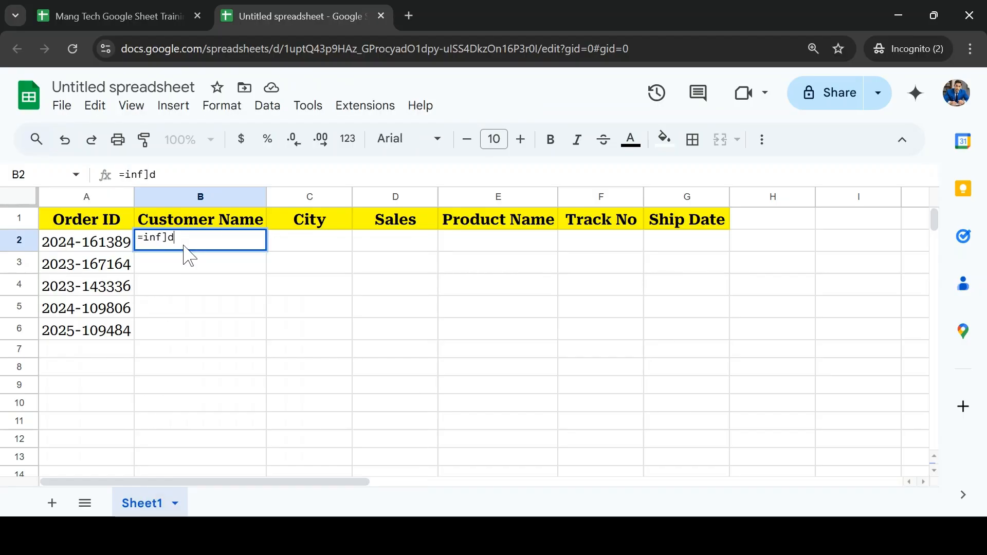
{"action": "key", "text": "BackSpace"}
{"action": "key", "text": "BackSpace"}
{"action": "type", "text": "d"}
{"action": "key", "text": "Tab"}
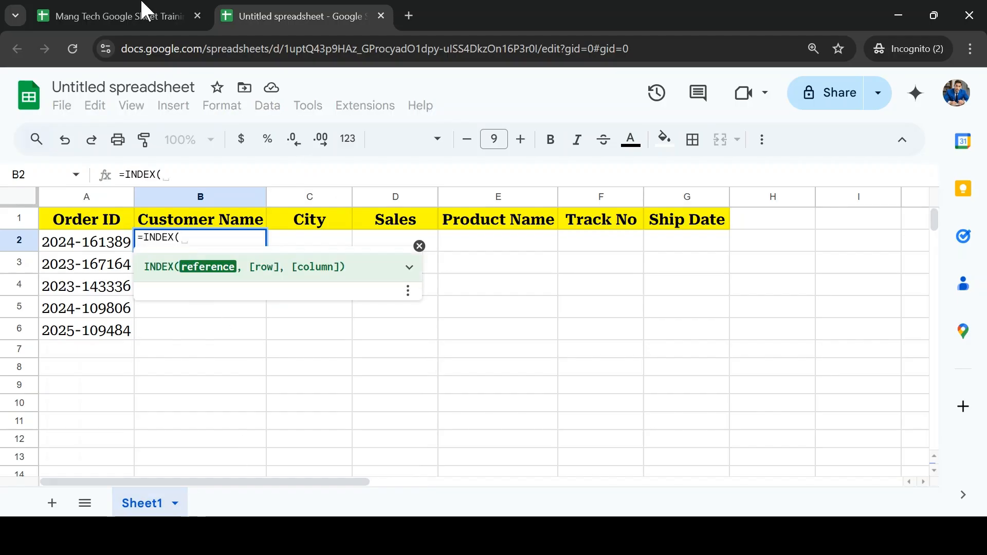
Step: Check the last header column on the training workbook's Data sheet, then nest IMPORTRANGE("","") as the INDEX reference in B2 of the untitled spreadsheet
{"action": "left_click", "coordinate": [123, 10]}
{"action": "left_click", "coordinate": [143, 276]}
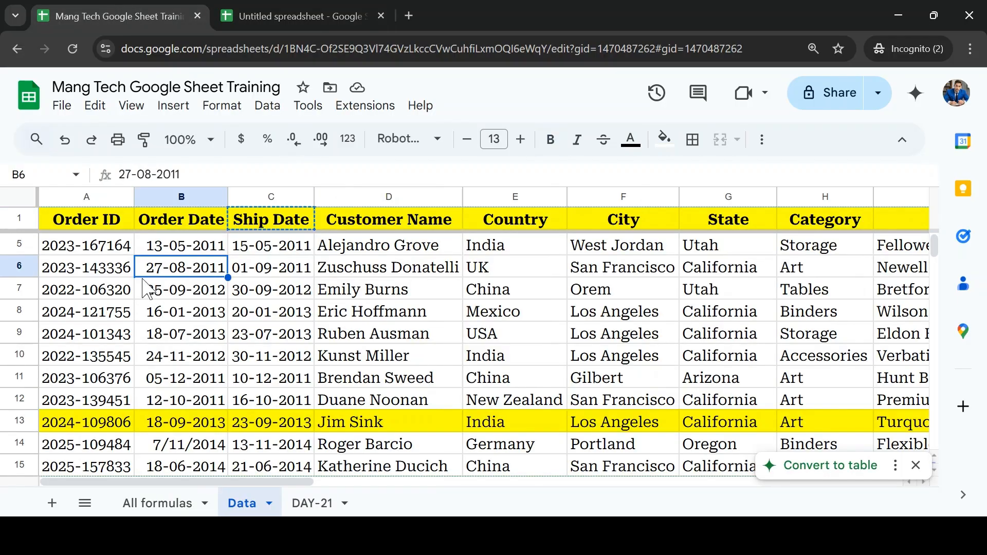
{"action": "key", "text": "ctrl+Home"}
{"action": "key", "text": "ctrl+Right"}
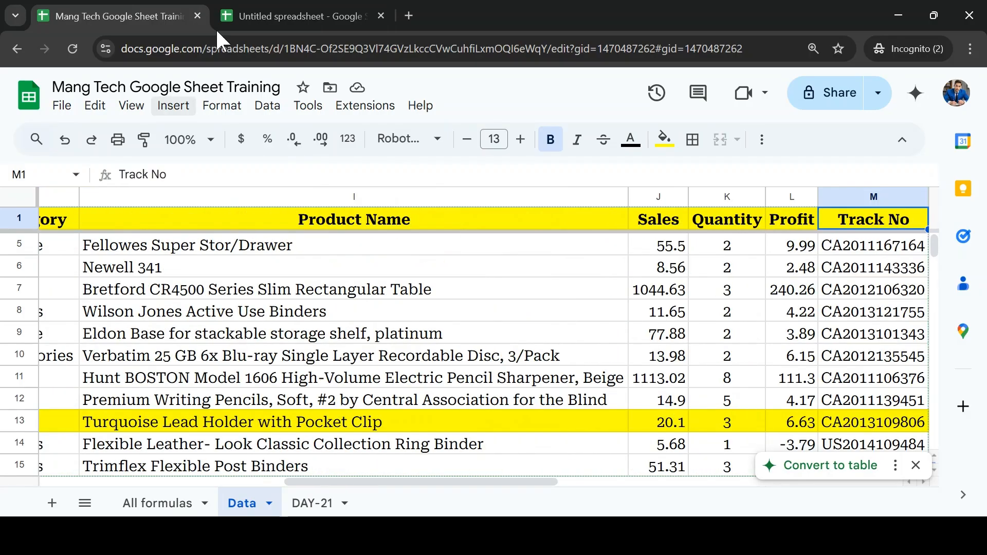
{"action": "left_click", "coordinate": [316, 14]}
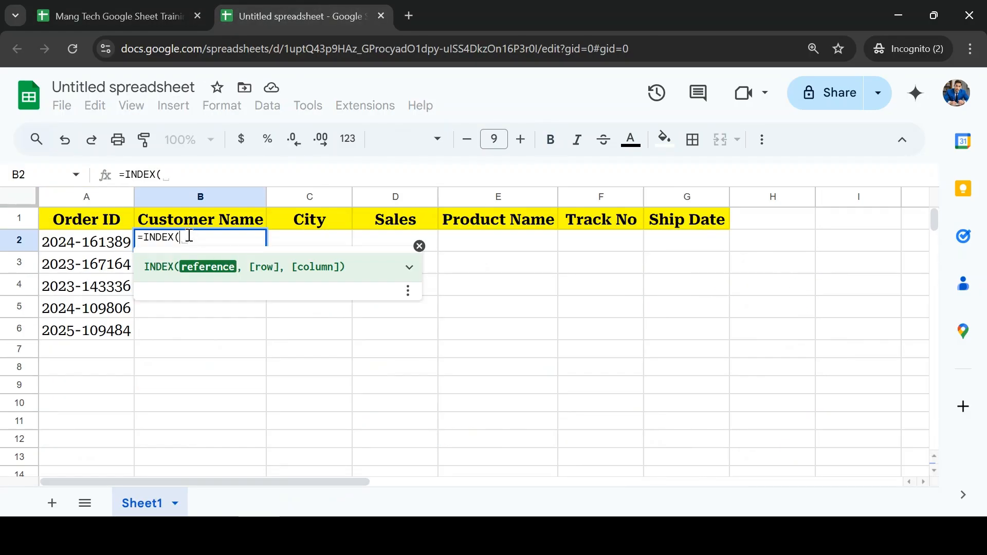
{"action": "type", "text": "imp"}
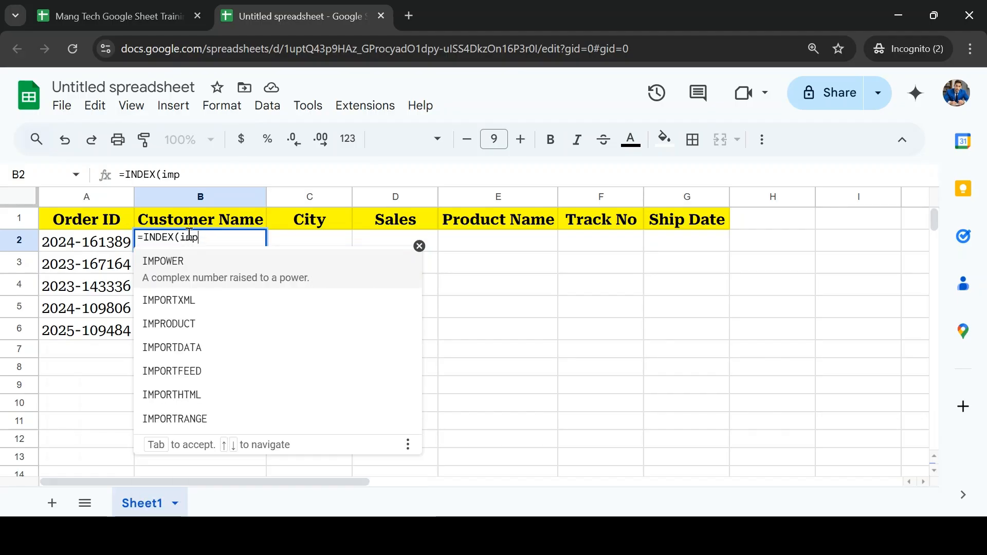
{"action": "key", "text": "Tab"}
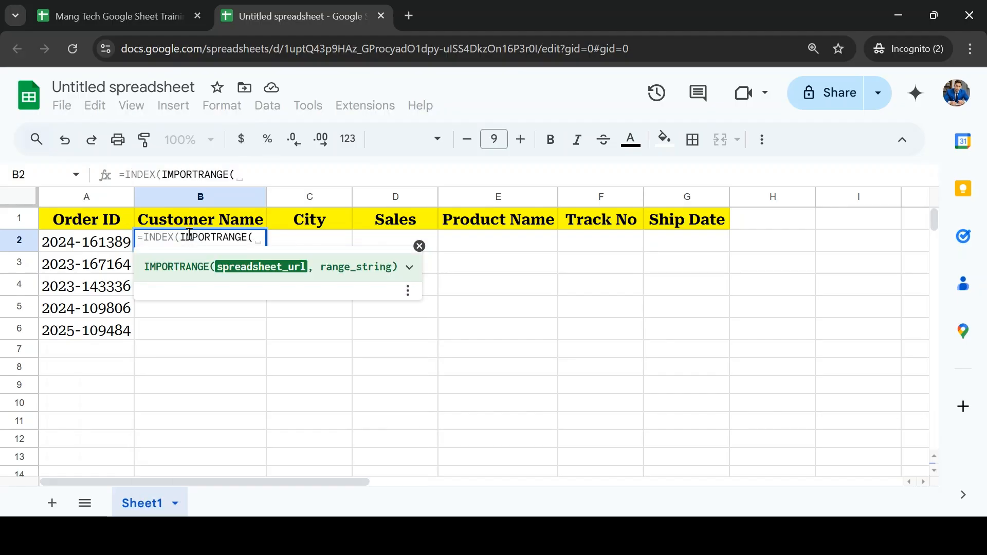
{"action": "type", "text": "\""}
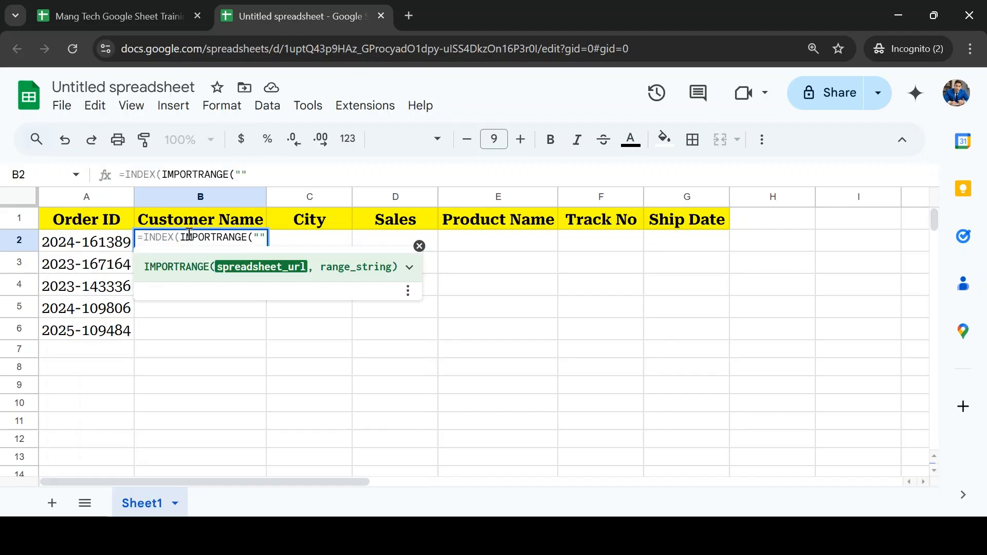
{"action": "type", "text": "\",\"\")"}
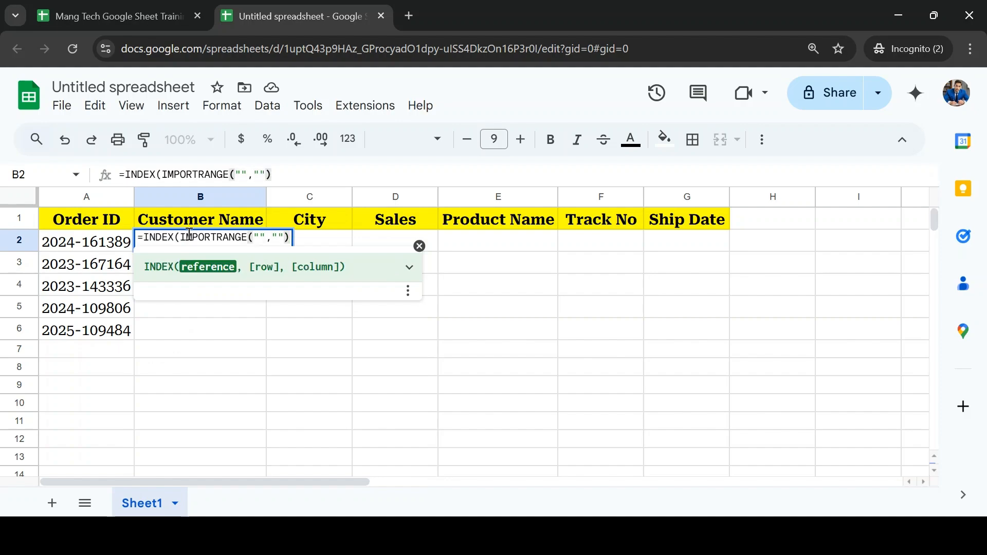
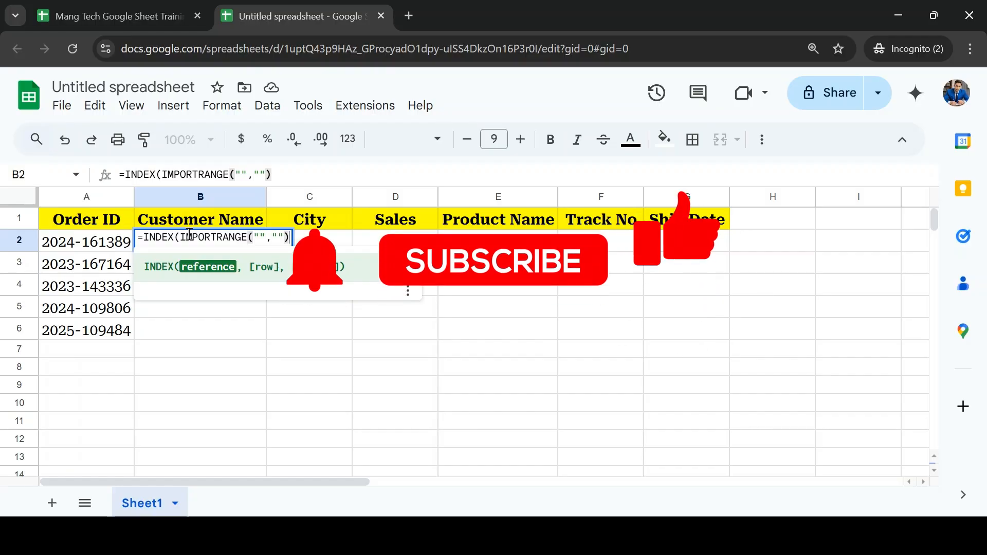
Step: Copy the training workbook's spreadsheet ID from its URL and paste it as IMPORTRANGE's spreadsheet_url in B2 of the untitled spreadsheet
{"action": "left_click", "coordinate": [261, 236]}
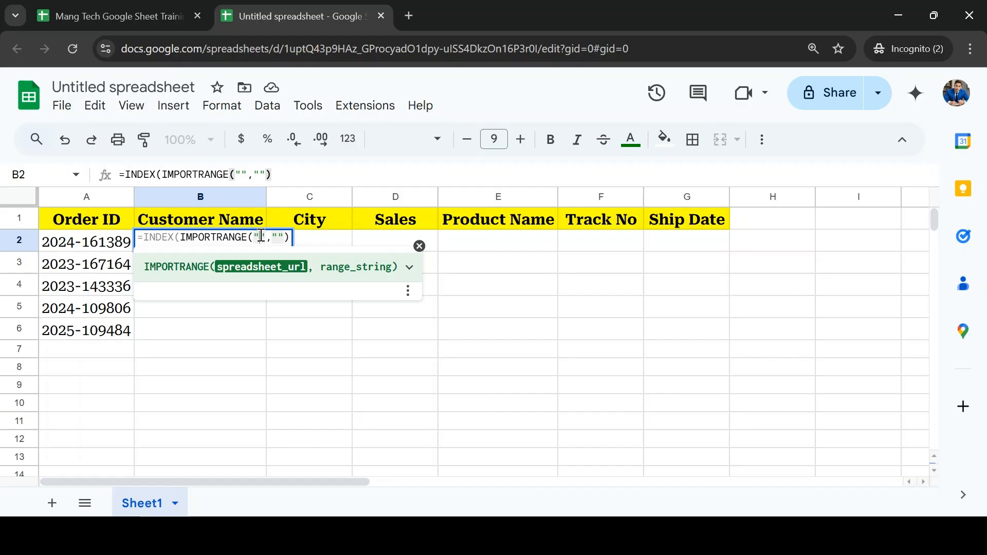
{"action": "left_click", "coordinate": [111, 16]}
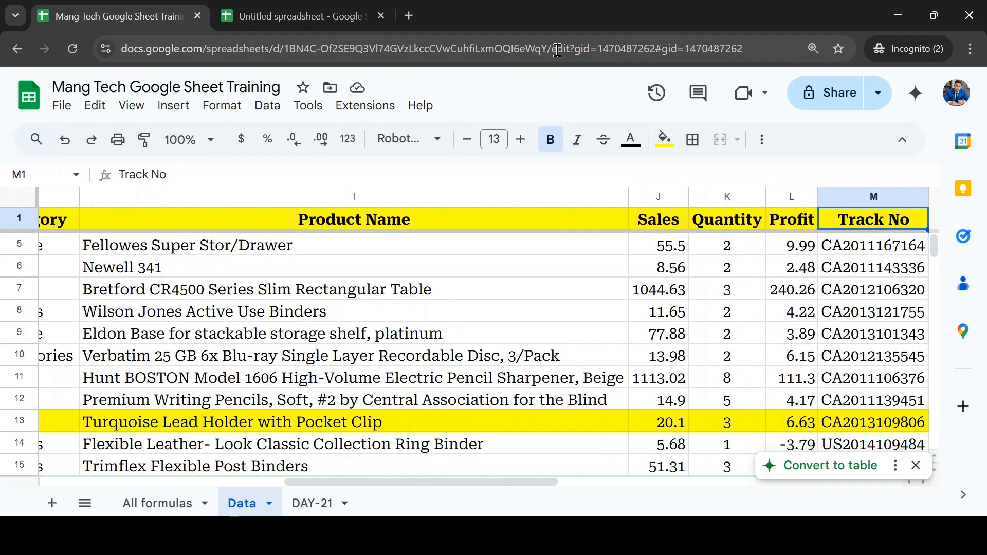
{"action": "left_click_drag", "start_coordinate": [549, 47], "coordinate": [291, 48]}
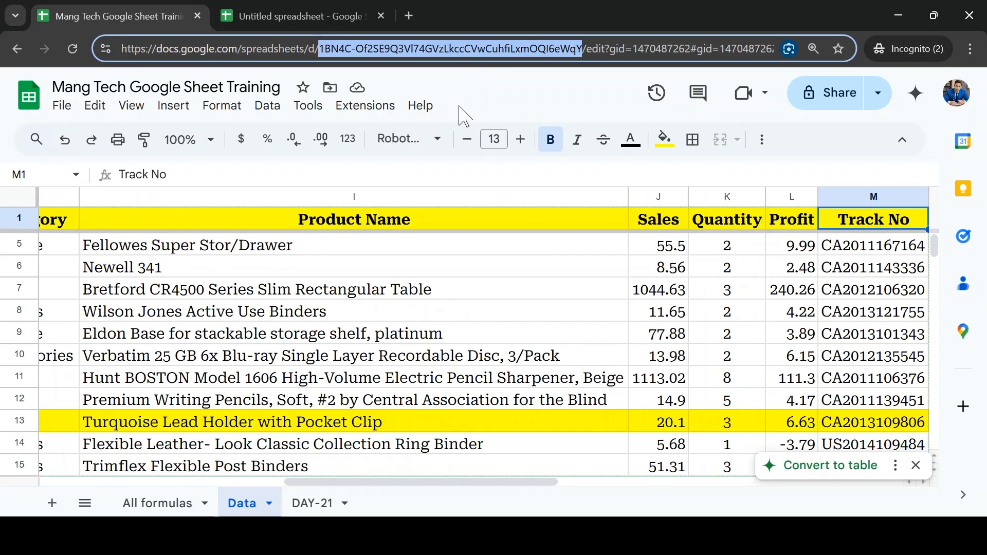
{"action": "left_click", "coordinate": [291, 16]}
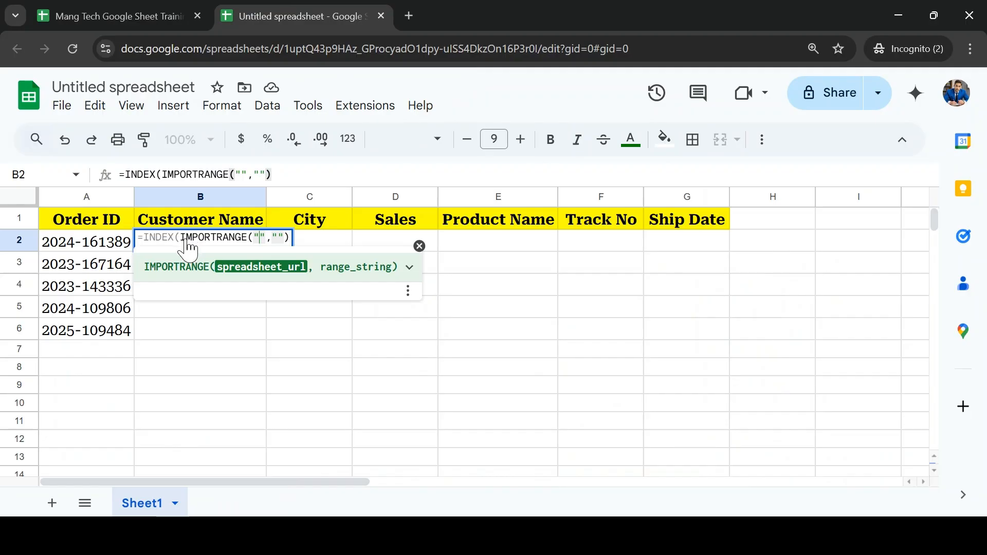
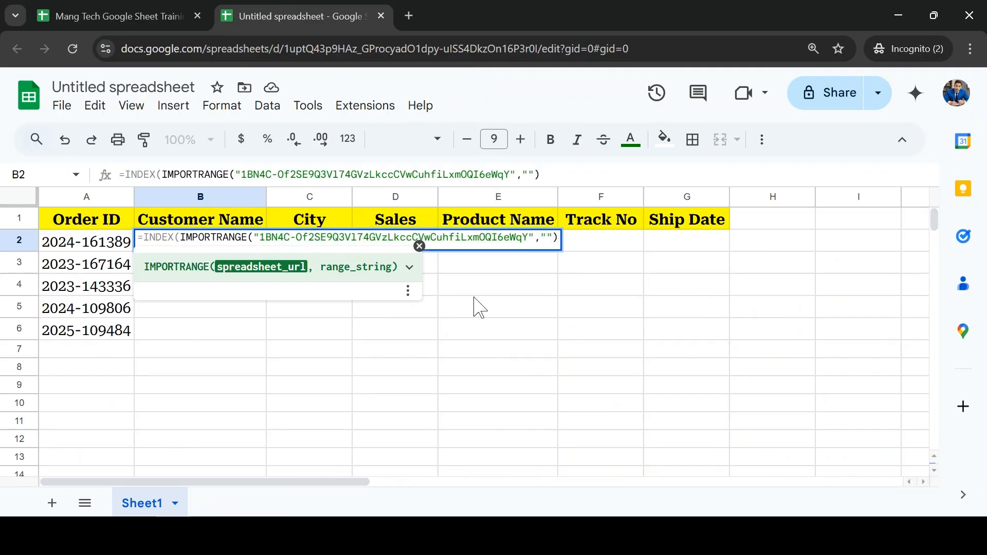
Step: Copy the Data sheet's name from the training workbook and enter Data! as IMPORTRANGE's range string in B2 of the untitled spreadsheet
{"action": "left_click", "coordinate": [98, 15]}
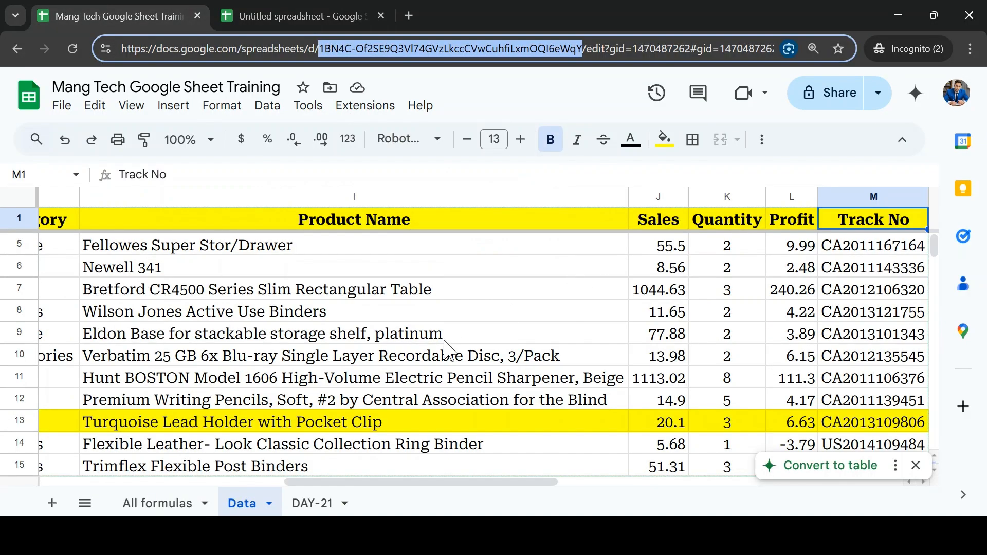
{"action": "left_click", "coordinate": [242, 508]}
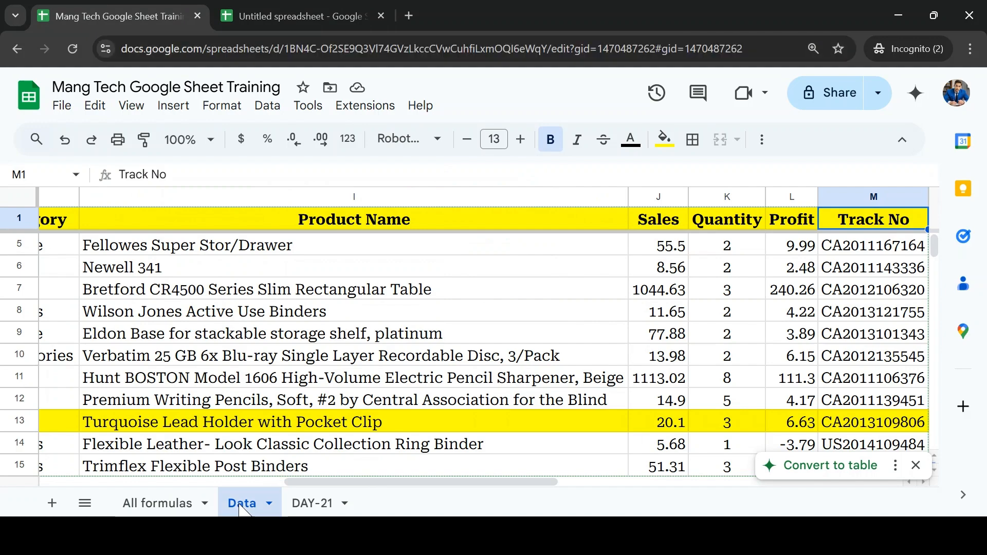
{"action": "double_click", "coordinate": [242, 507]}
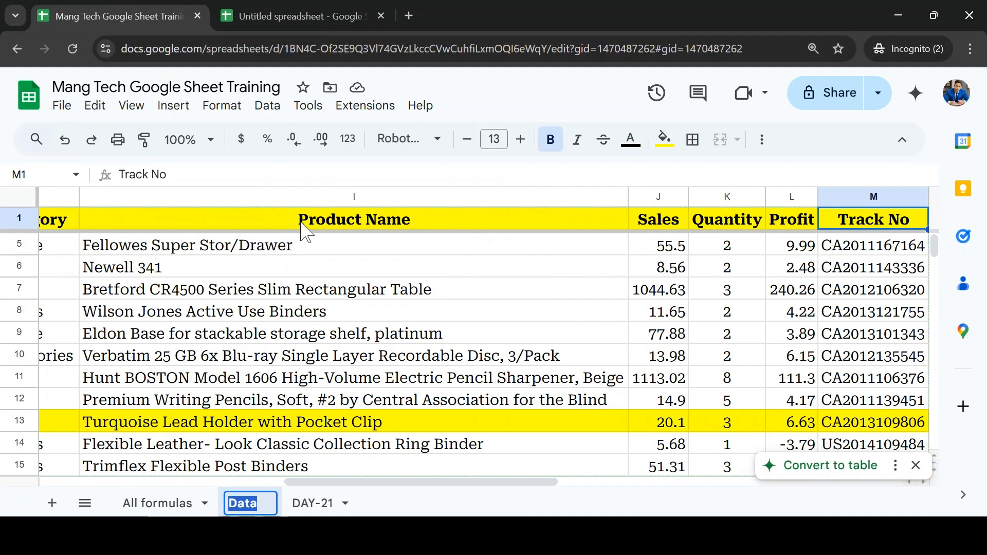
{"action": "left_click", "coordinate": [289, 11]}
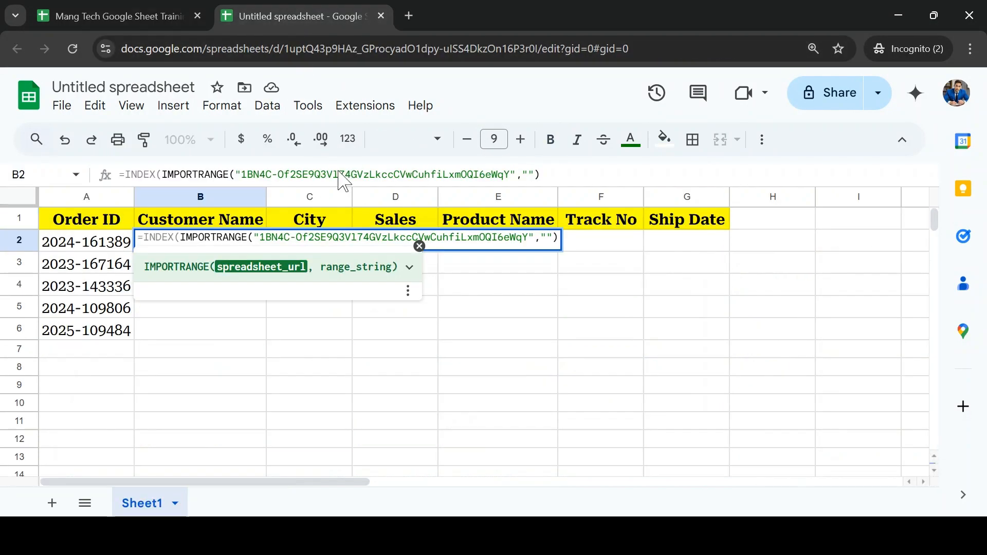
{"action": "left_click", "coordinate": [549, 240]}
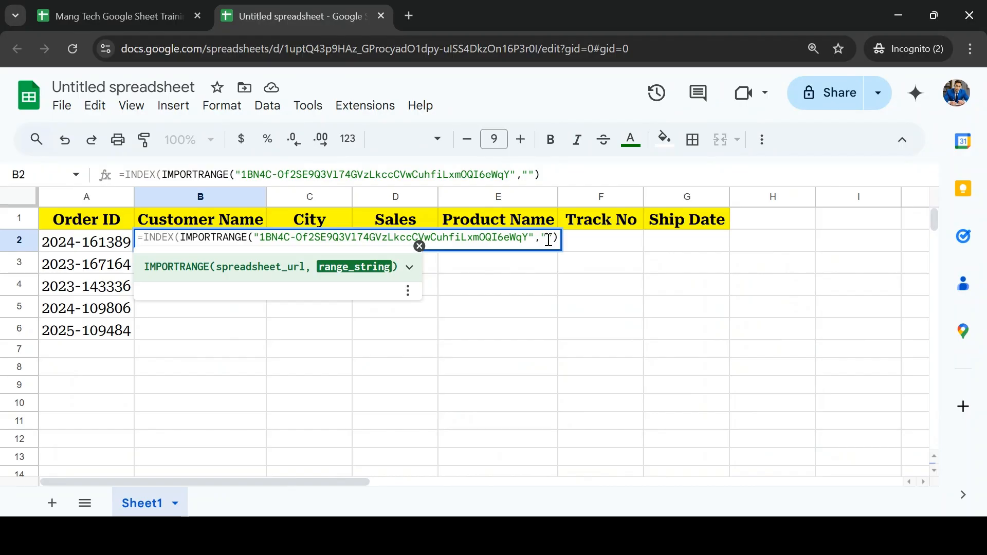
{"action": "type", "text": "Data"}
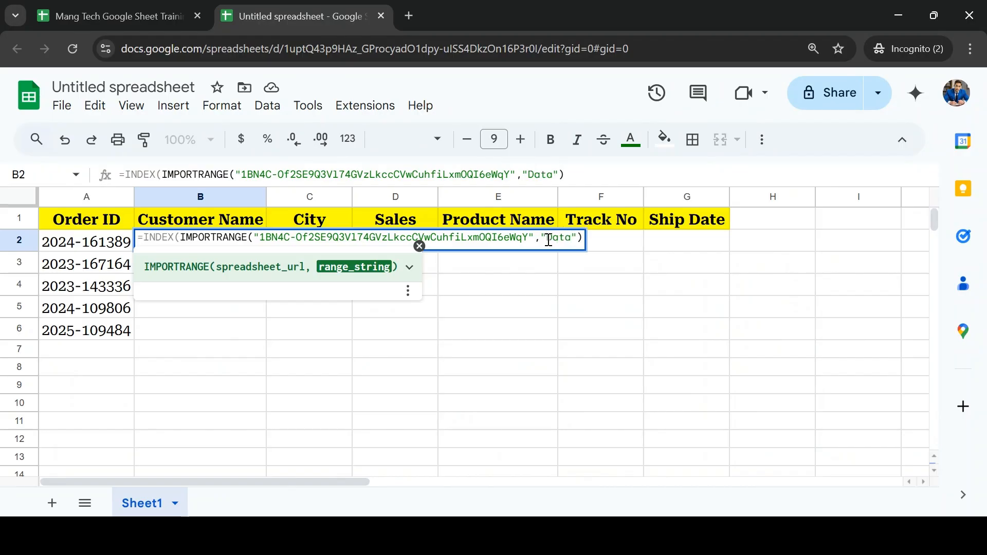
{"action": "type", "text": "!"}
Step: Select the whole table A1:M15 on the training workbook's Data sheet and copy its range name MANGTECH
{"action": "left_click", "coordinate": [203, 9]}
{"action": "left_click", "coordinate": [211, 378]}
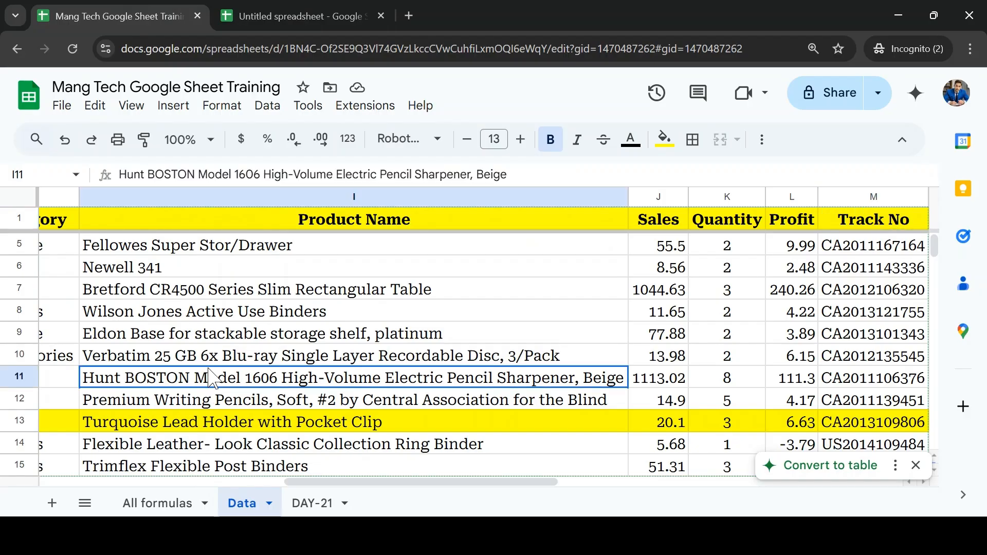
{"action": "key", "text": "ctrl+Up"}
{"action": "key", "text": "ctrl+Left"}
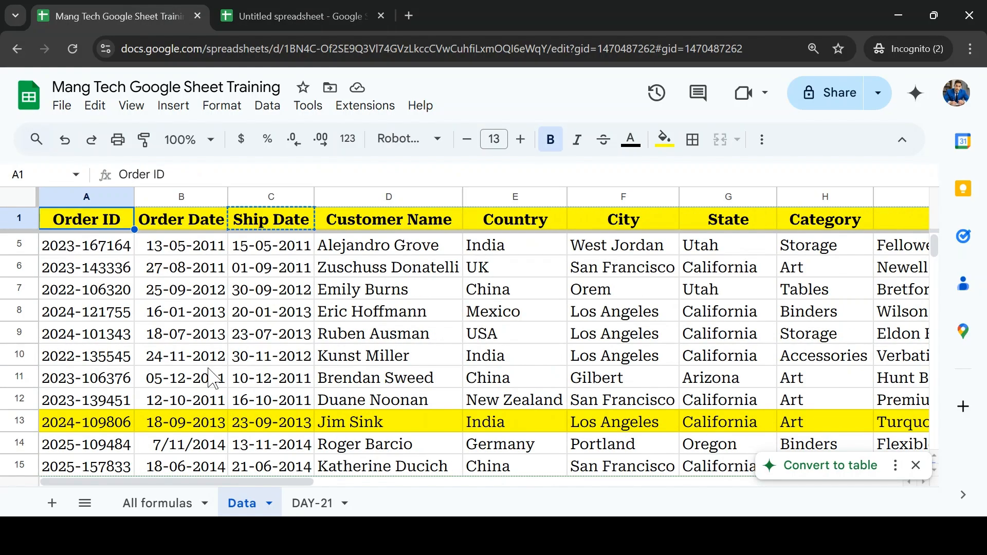
{"action": "key", "text": "ctrl+shift+Down"}
{"action": "key", "text": "ctrl+shift+Right"}
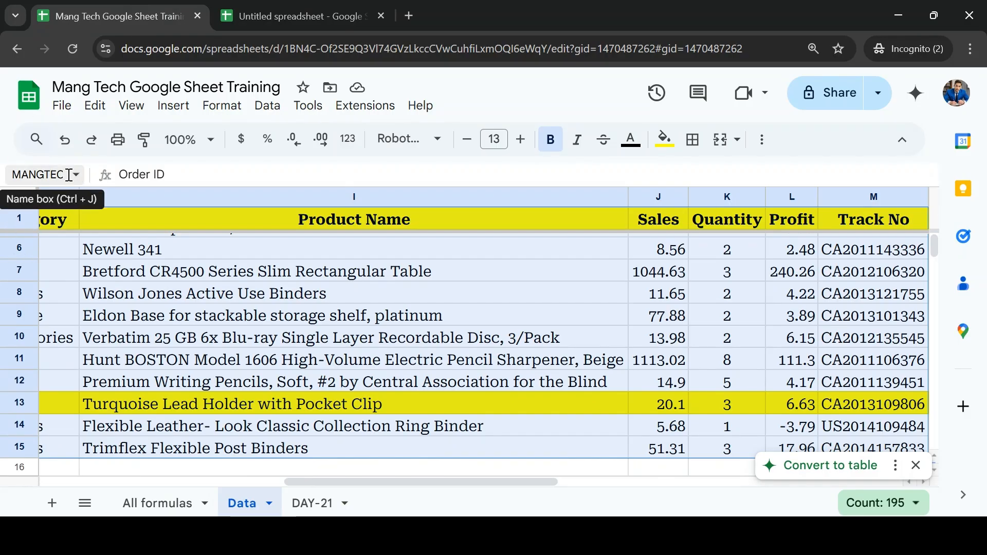
{"action": "left_click", "coordinate": [46, 174]}
{"action": "left_click_drag", "start_coordinate": [46, 174], "coordinate": [2, 172]}
{"action": "key", "text": "ctrl+a"}
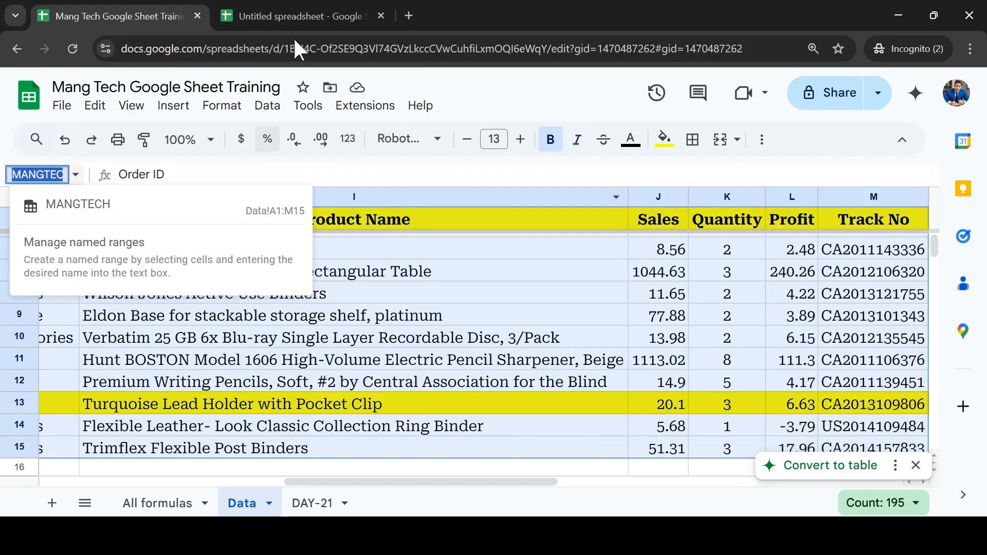
Step: Replace Data! with MANGTECH as the IMPORTRANGE range string in B2 of the untitled spreadsheet and close that function
{"action": "left_click", "coordinate": [299, 20]}
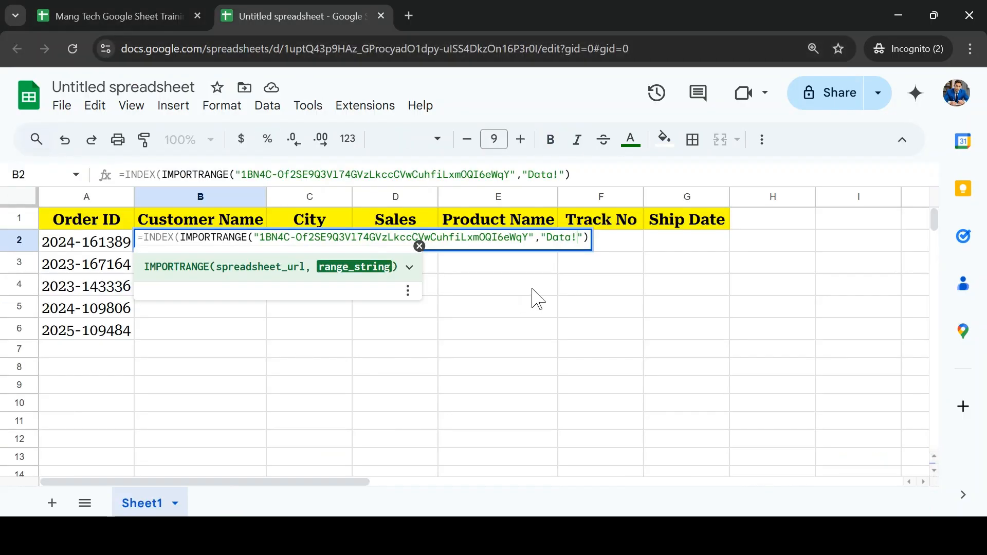
{"action": "key", "text": "ctrl+shift+Left"}
{"action": "type", "text": "MANGTECH"}
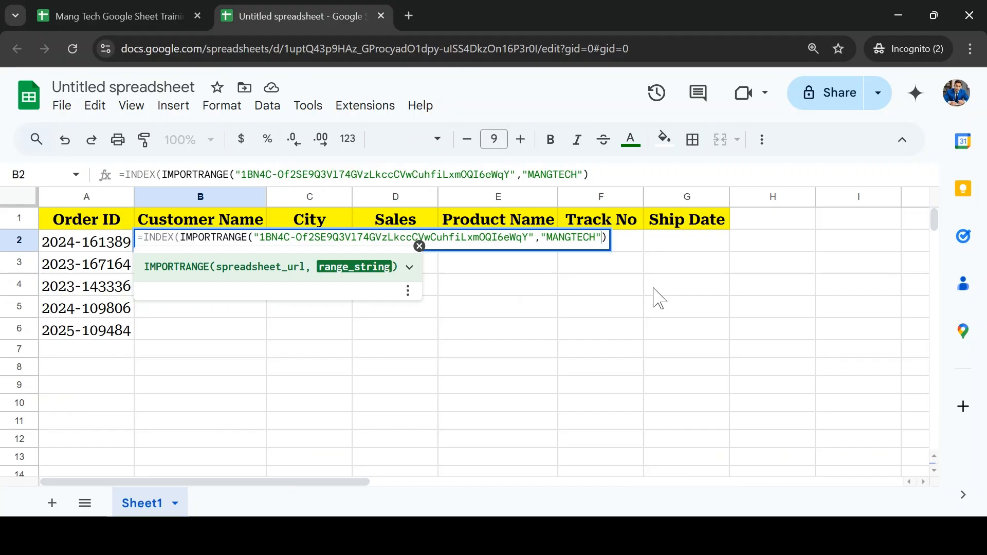
{"action": "type", "text": ")"}
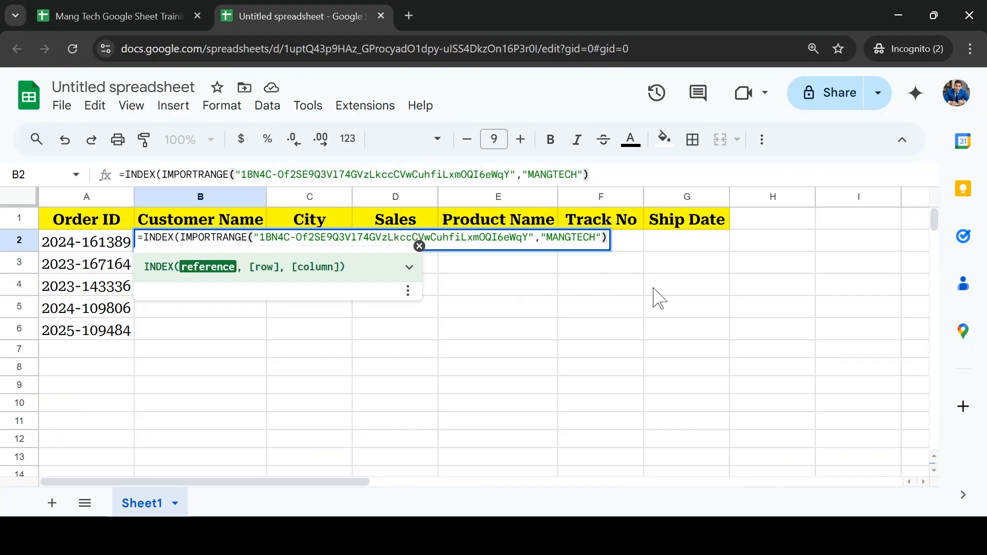
{"action": "type", "text": ", "}
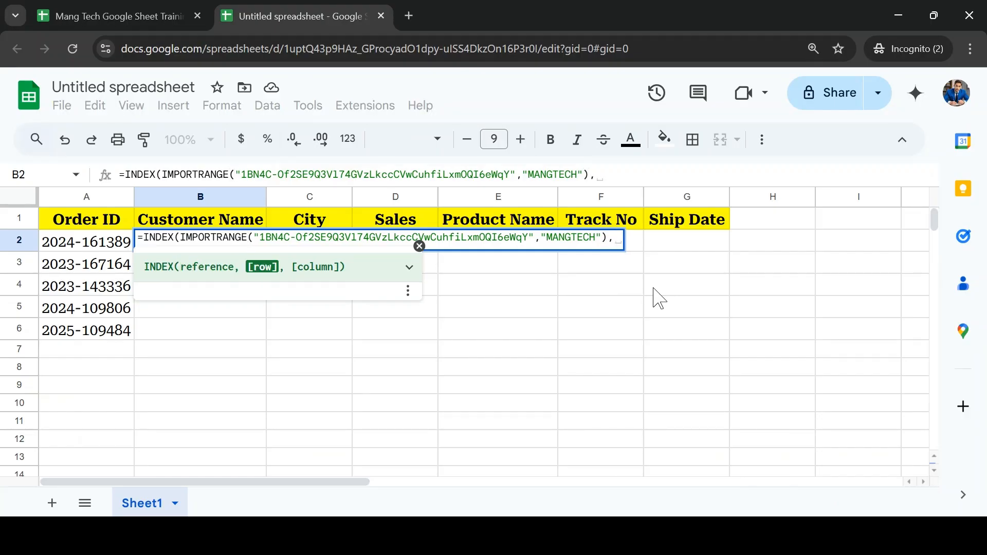
{"action": "type", "text": "mat"}
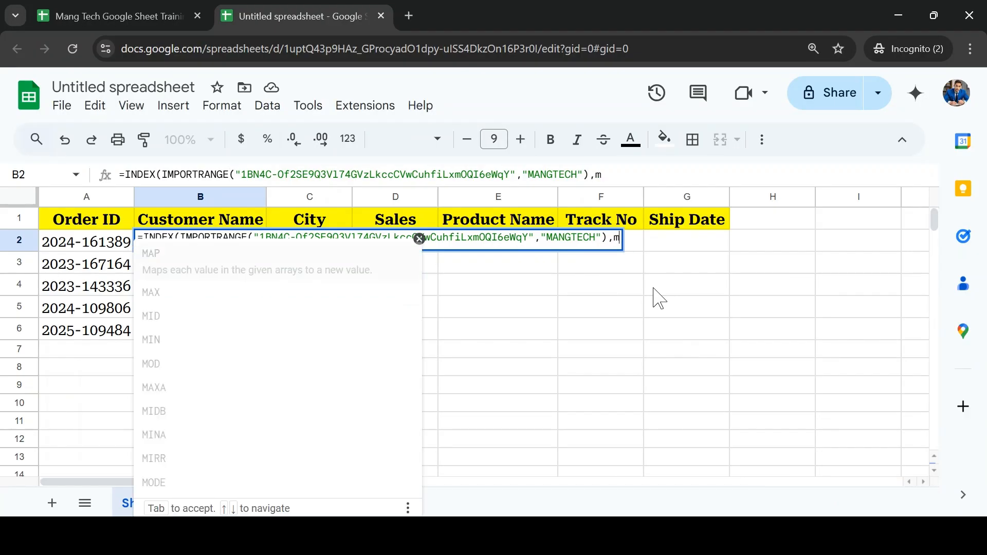
Step: Add MATCH as INDEX's row argument in B2, with the column-locked reference $A2 as its search key
{"action": "key", "text": "Tab"}
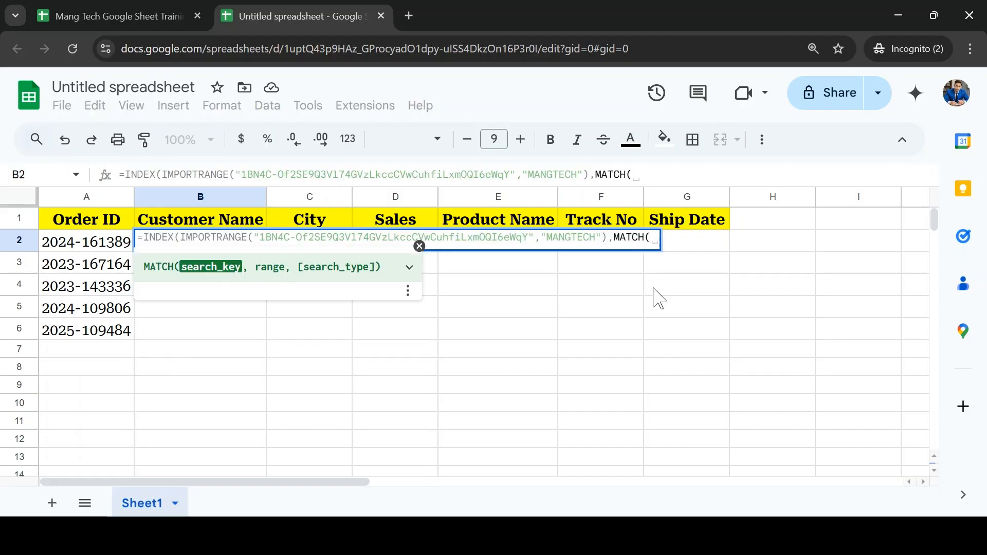
{"action": "key", "text": "Left"}
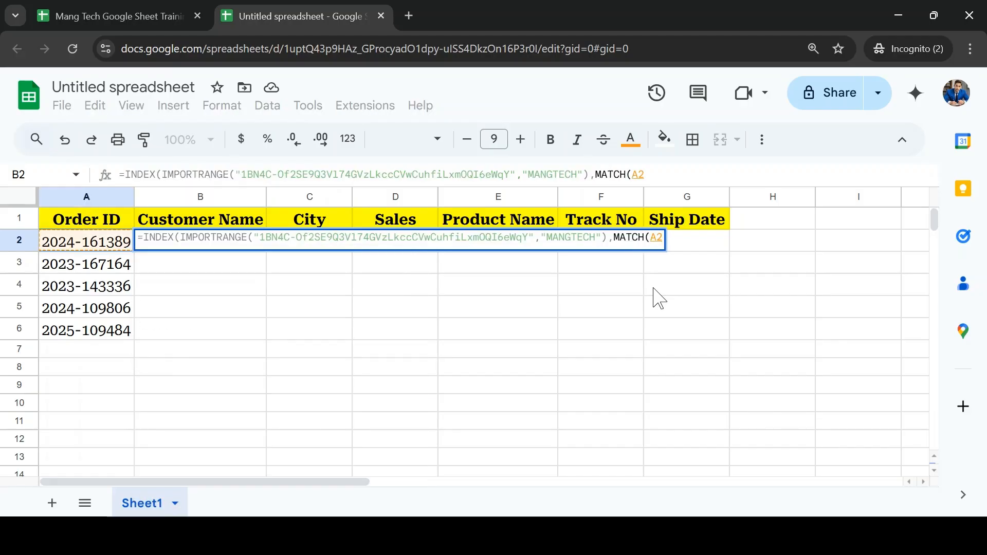
{"action": "type", "text": ","}
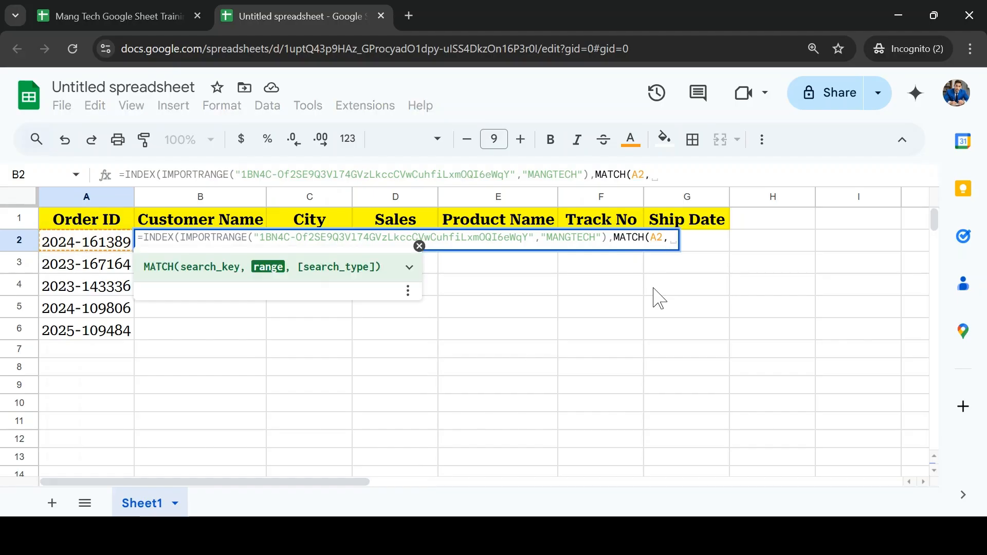
{"action": "key", "text": "BackSpace"}
{"action": "key", "text": "BackSpace"}
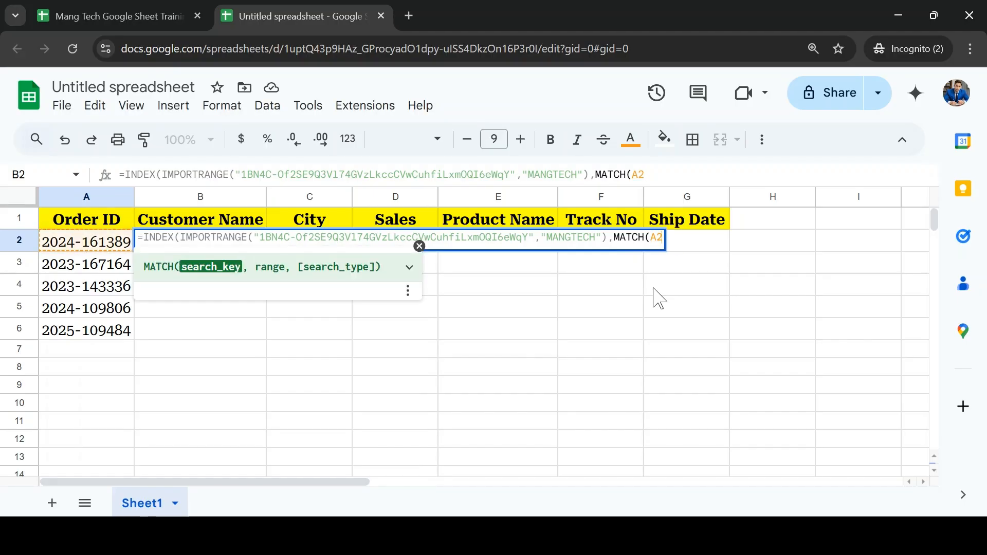
{"action": "key", "text": "F4"}
{"action": "key", "text": "F4"}
{"action": "type", "text": ","}
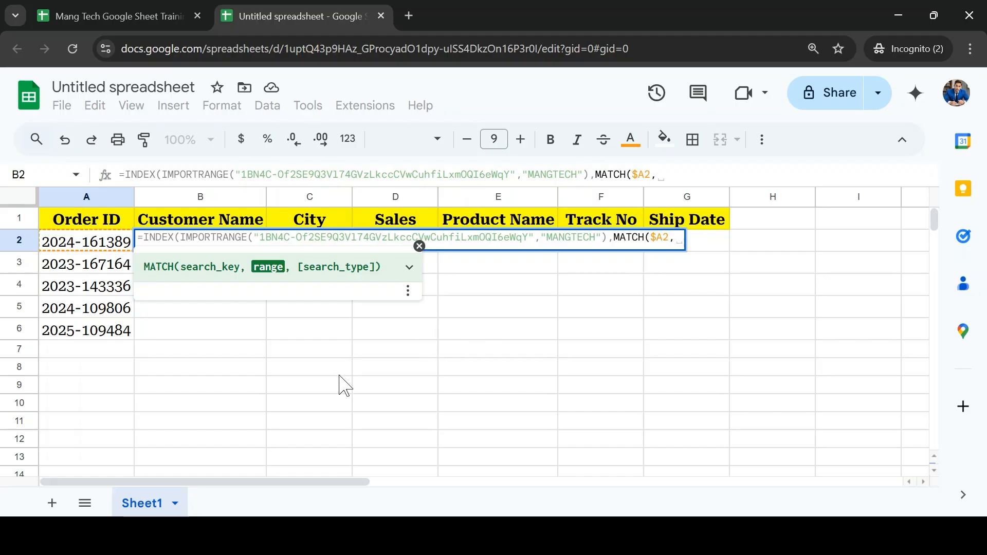
{"action": "type", "text": "imp"}
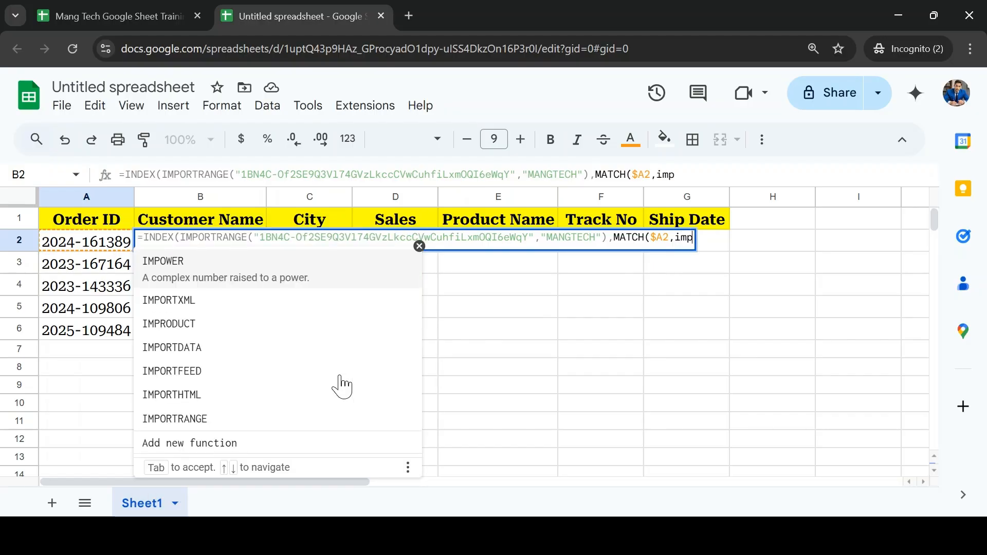
{"action": "key", "text": "BackSpace"}
{"action": "key", "text": "BackSpace"}
{"action": "key", "text": "BackSpace"}
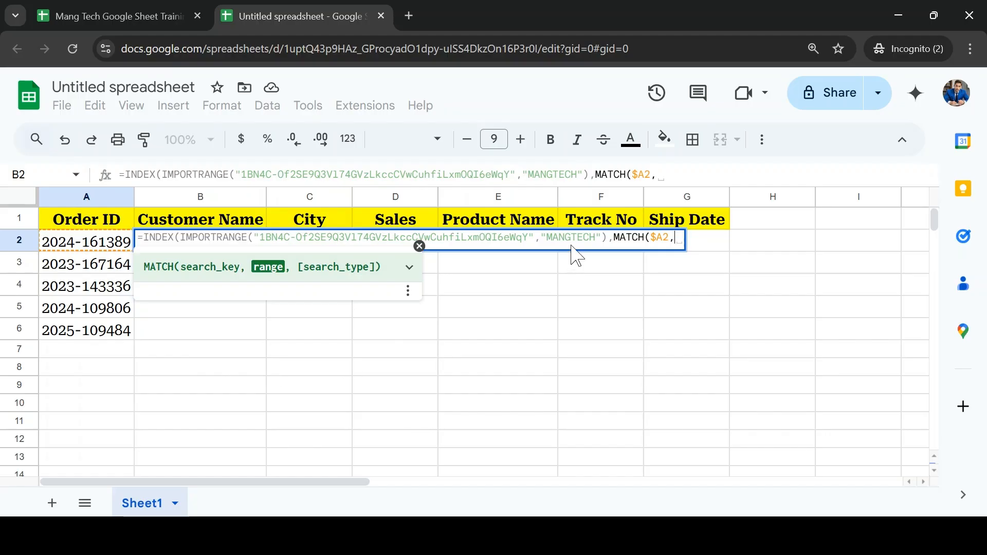
Step: Copy the whole IMPORTRANGE expression from the INDEX reference and paste it as MATCH's range after $A2
{"action": "left_click_drag", "start_coordinate": [605, 238], "coordinate": [181, 242]}
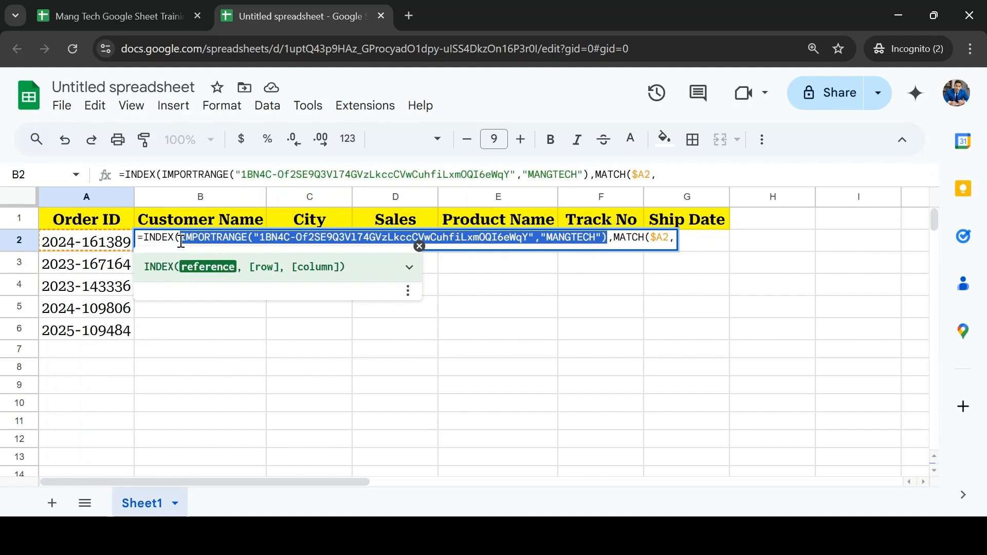
{"action": "left_click", "coordinate": [680, 247]}
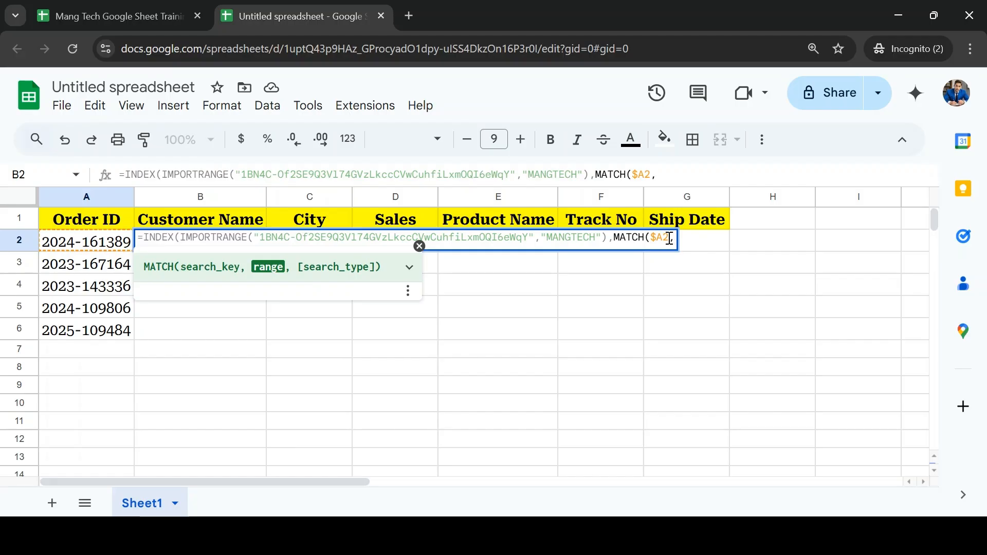
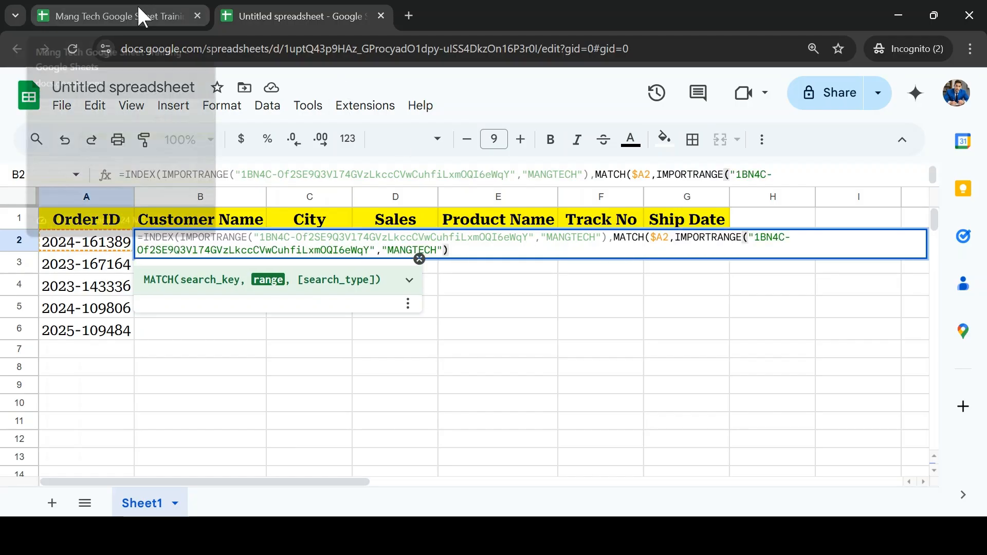
Step: On the training workbook's Data sheet, select the Order ID range A1:A15 and copy the sheet name Data
{"action": "left_click", "coordinate": [90, 18]}
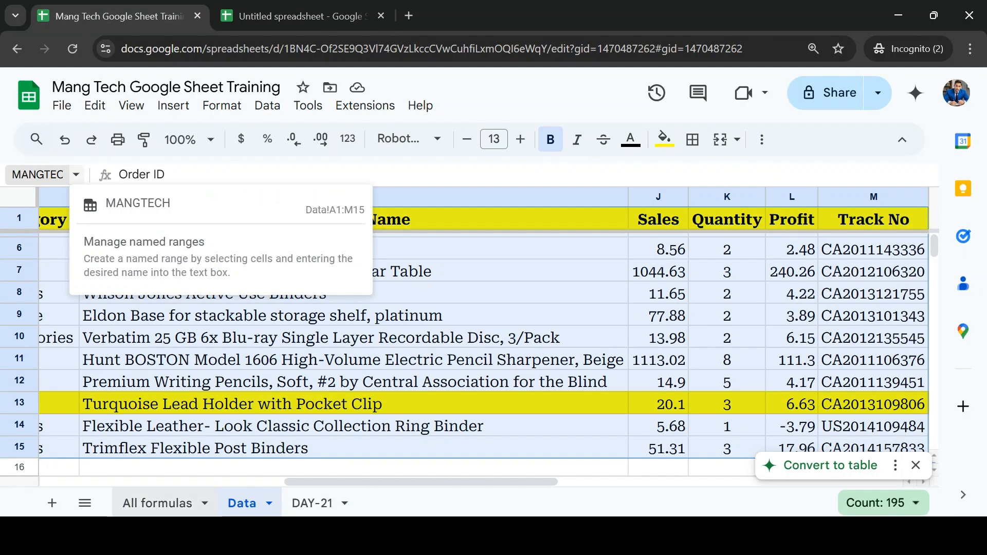
{"action": "double_click", "coordinate": [241, 504]}
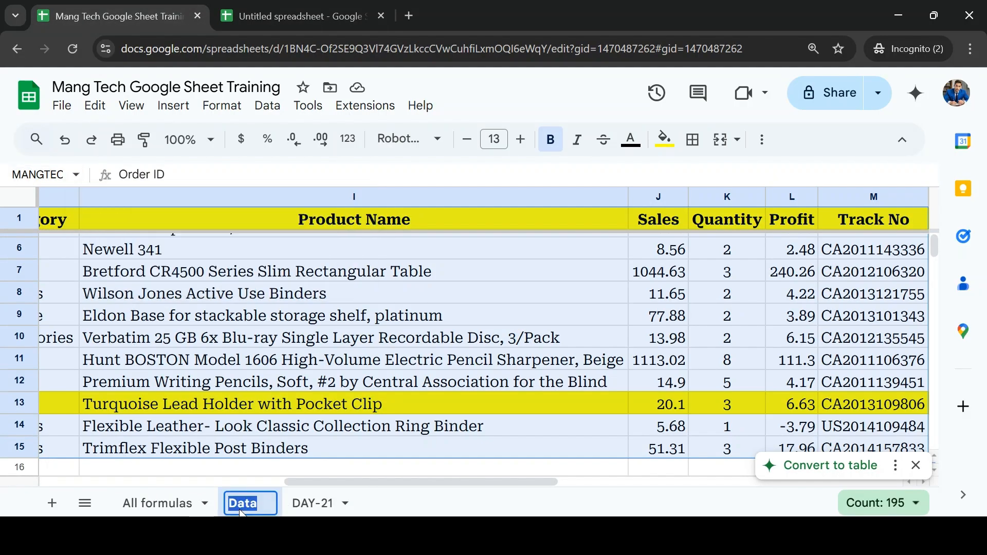
{"action": "left_click", "coordinate": [236, 295]}
{"action": "key", "text": "Home"}
{"action": "key", "text": "ctrl+Home"}
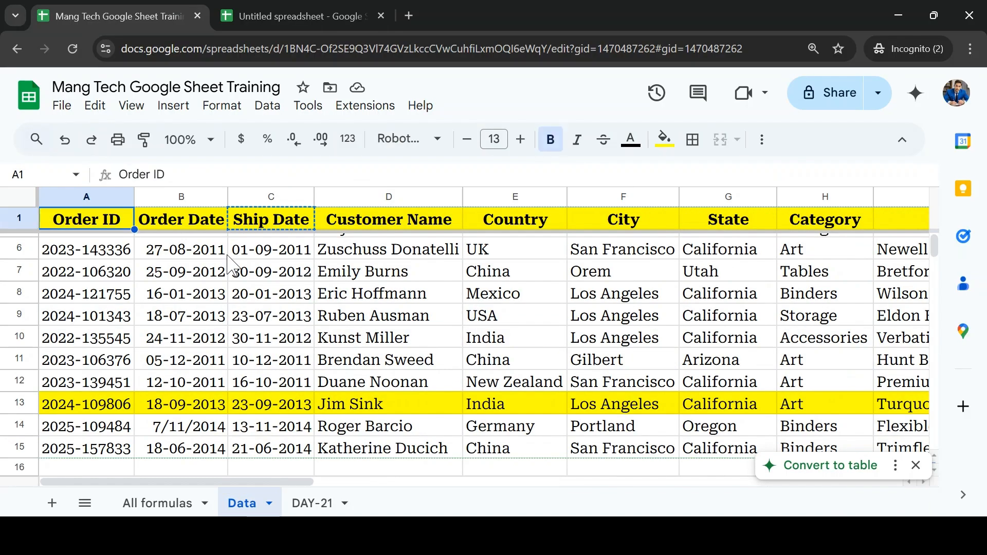
{"action": "key", "text": "ctrl+shift+Down"}
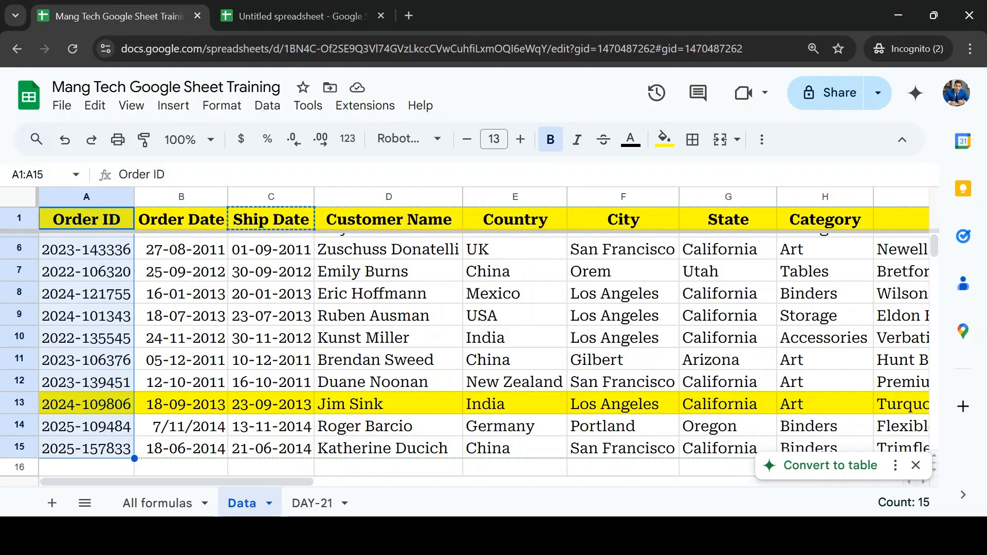
{"action": "double_click", "coordinate": [245, 509]}
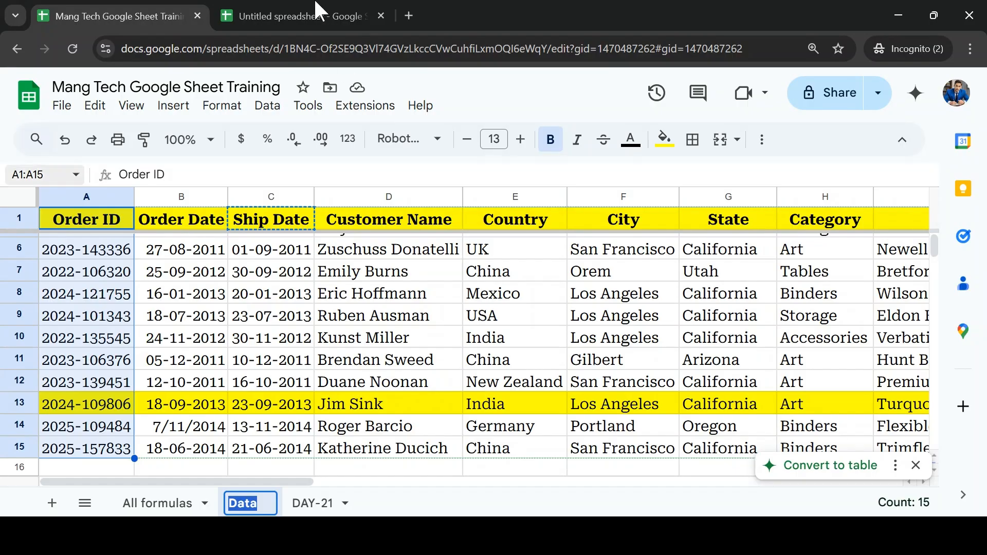
Step: In the untitled spreadsheet's B2 formula, set the range string of MATCH's IMPORTRANGE to Data!A1:A15 and close that function
{"action": "left_click", "coordinate": [326, 13]}
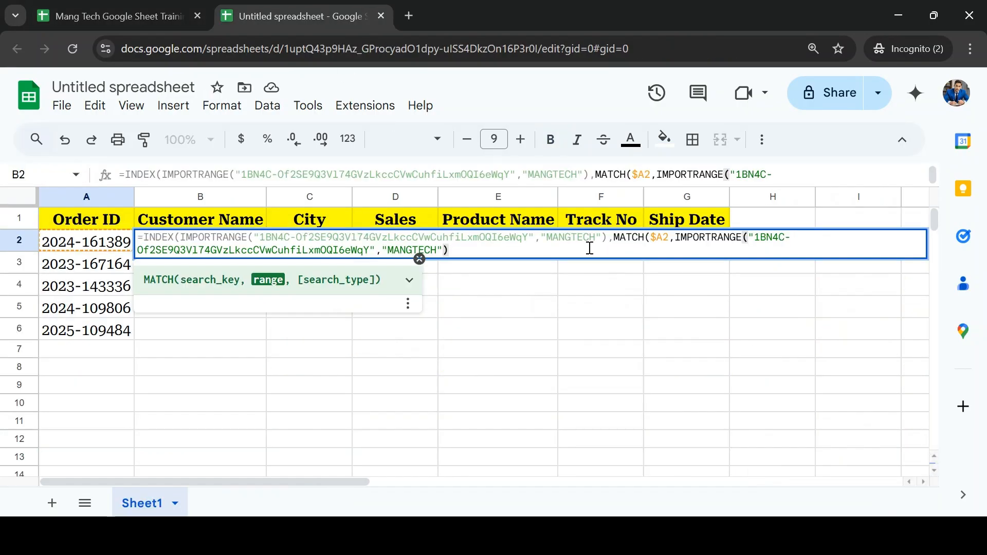
{"action": "key", "text": "Left"}
{"action": "key", "text": "Left"}
{"action": "key", "text": "ctrl+shift+Left"}
{"action": "type", "text": "Data"}
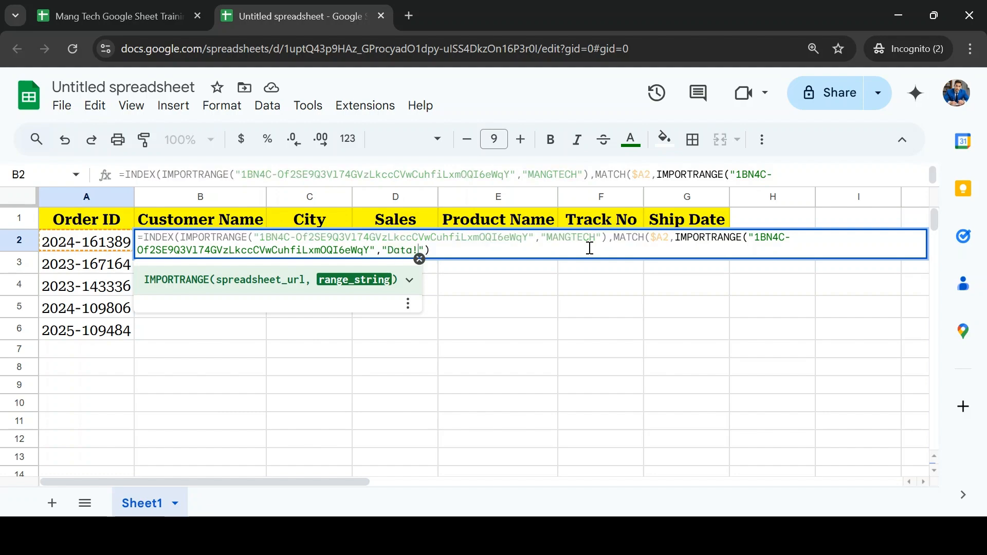
{"action": "type", "text": "!A1:A15\")"}
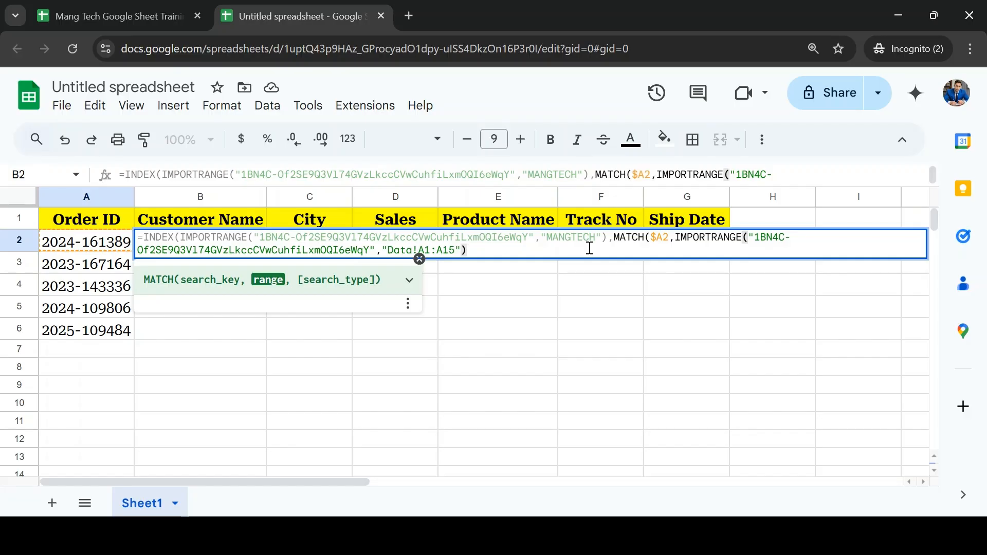
{"action": "type", "text": ","}
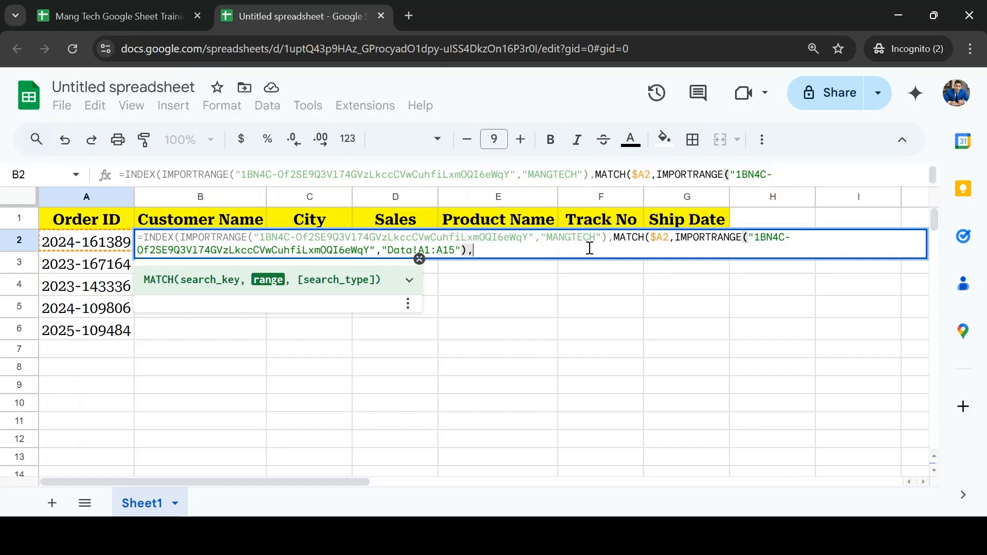
{"action": "type", "text": "0)"}
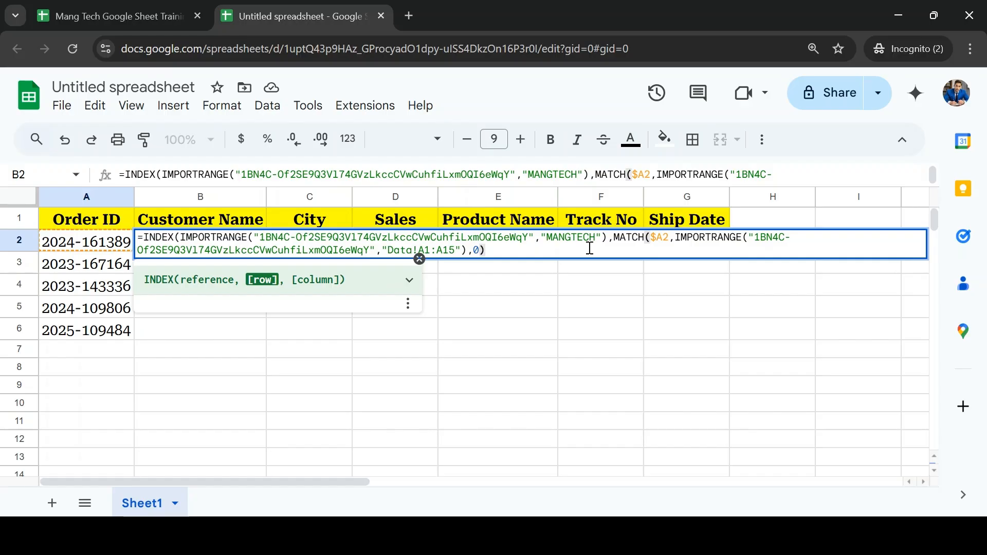
{"action": "type", "text": ","}
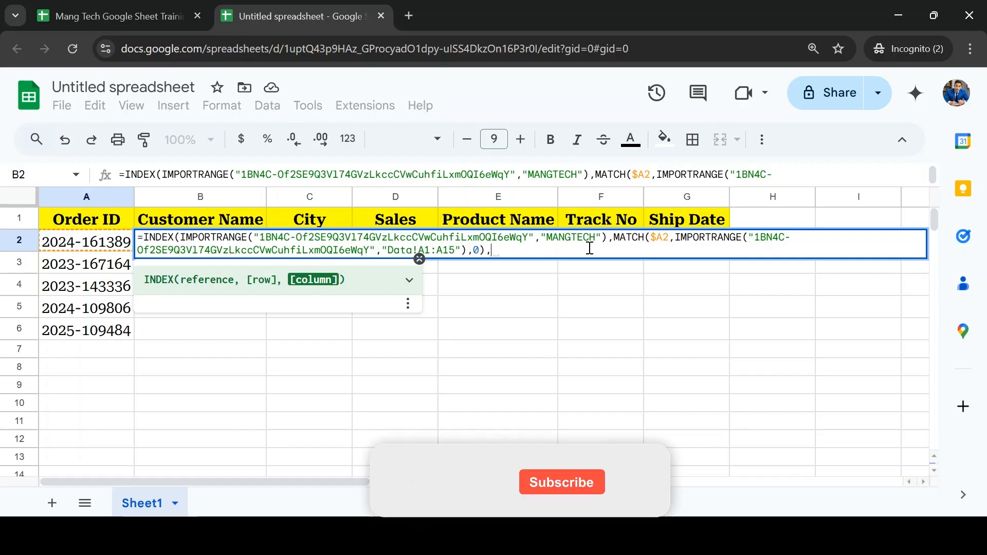
{"action": "type", "text": "A1:A2"}
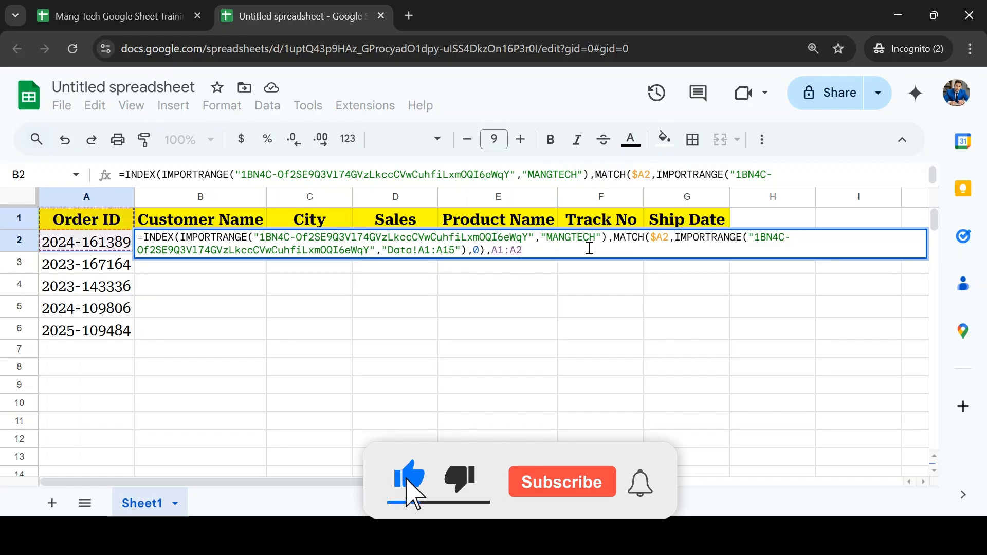
Step: Add a second MATCH as INDEX's column argument in B2, with the row-locked reference B$1 as its search key
{"action": "key", "text": "BackSpace"}
{"action": "key", "text": "BackSpace"}
{"action": "type", "text": "mat"}
{"action": "key", "text": "Tab"}
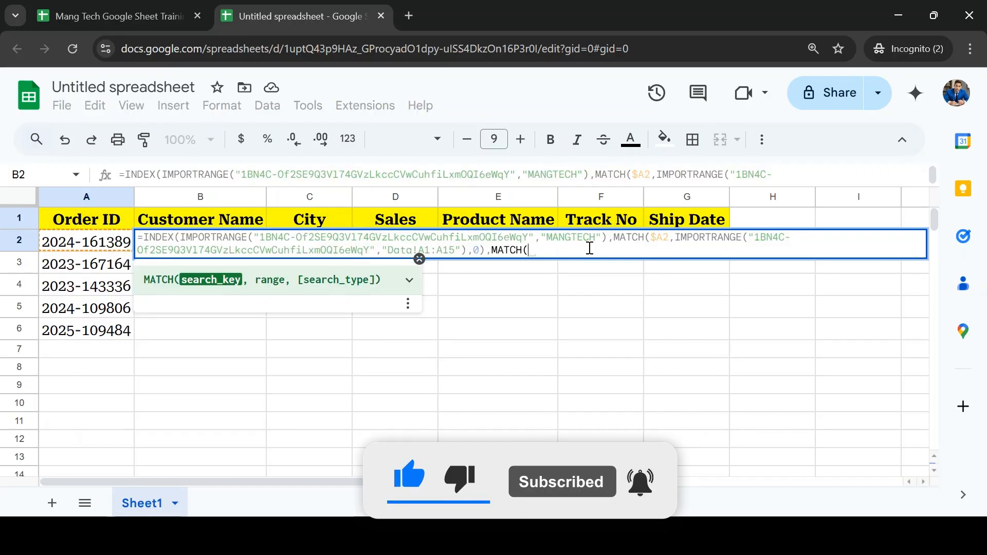
{"action": "left_click", "coordinate": [210, 225]}
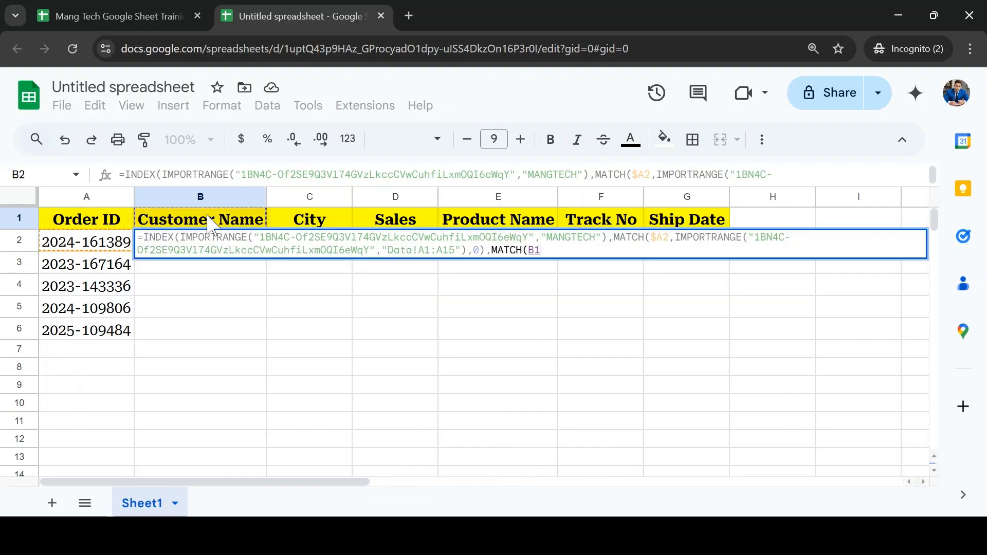
{"action": "key", "text": "F5"}
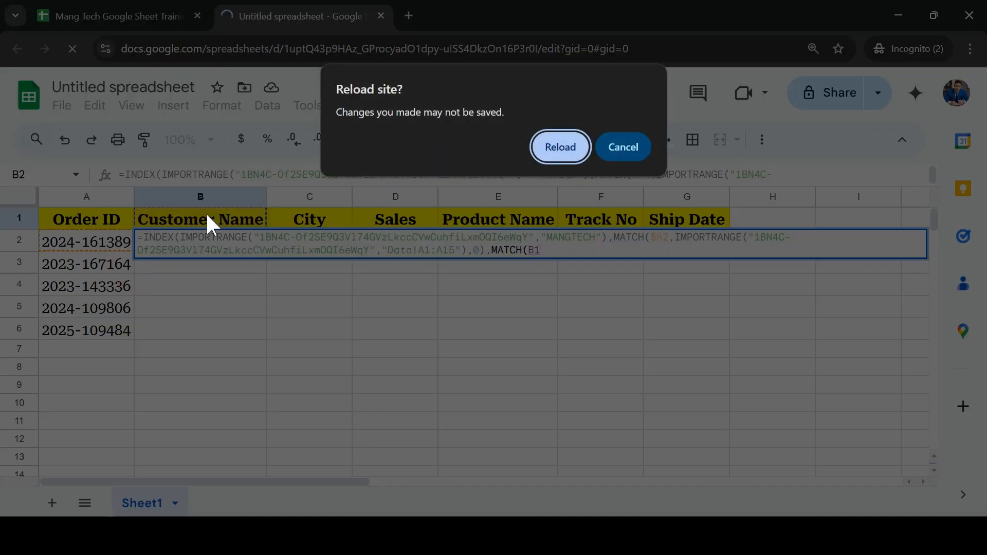
{"action": "key", "text": "Escape"}
{"action": "key", "text": "F4"}
{"action": "key", "text": "F4"}
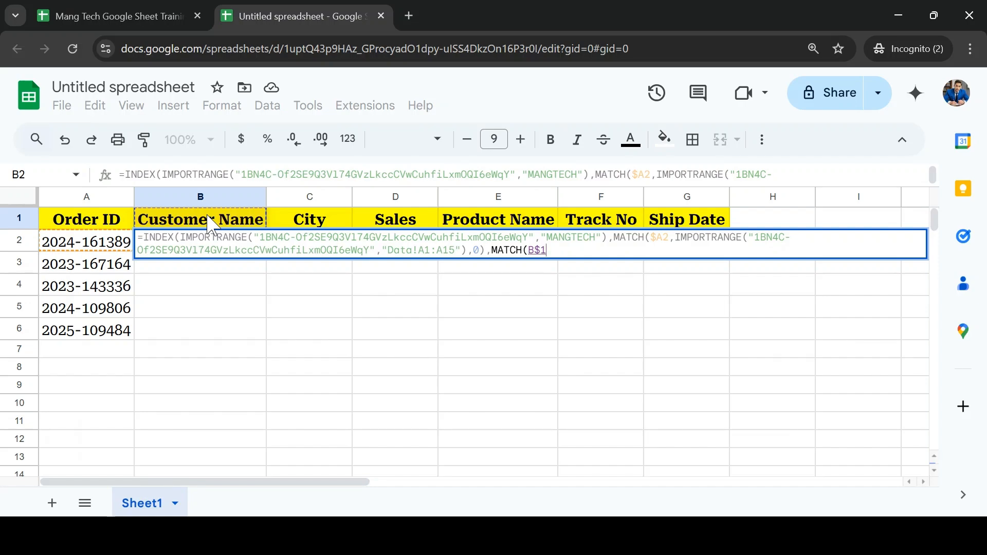
Step: Copy the IMPORTRANGE expression from the row MATCH and paste it as the column MATCH's range after B$1
{"action": "type", "text": ","}
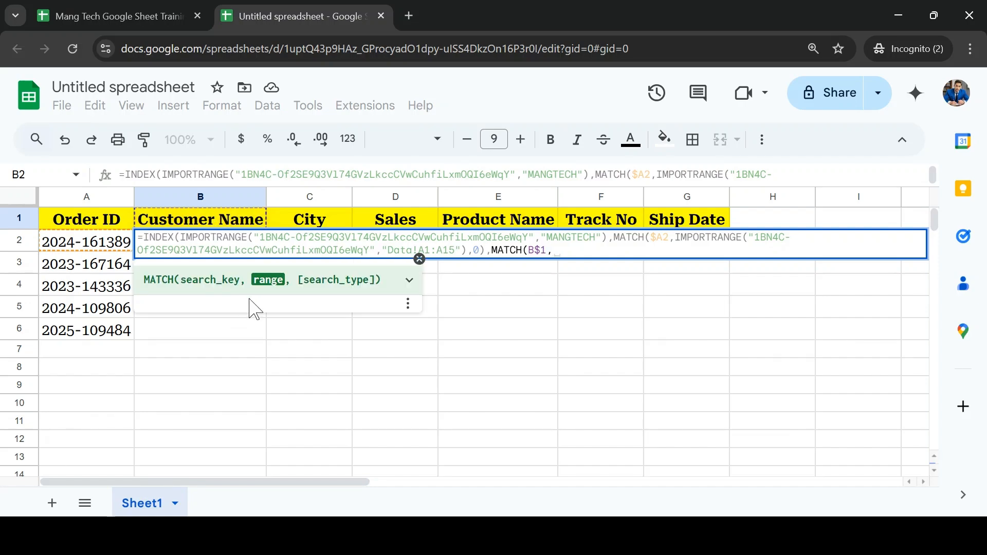
{"action": "type", "text": "Data"}
{"action": "key", "text": "BackSpace"}
{"action": "key", "text": "BackSpace"}
{"action": "key", "text": "BackSpace"}
{"action": "key", "text": "BackSpace"}
{"action": "left_click_drag", "start_coordinate": [468, 251], "coordinate": [680, 226]}
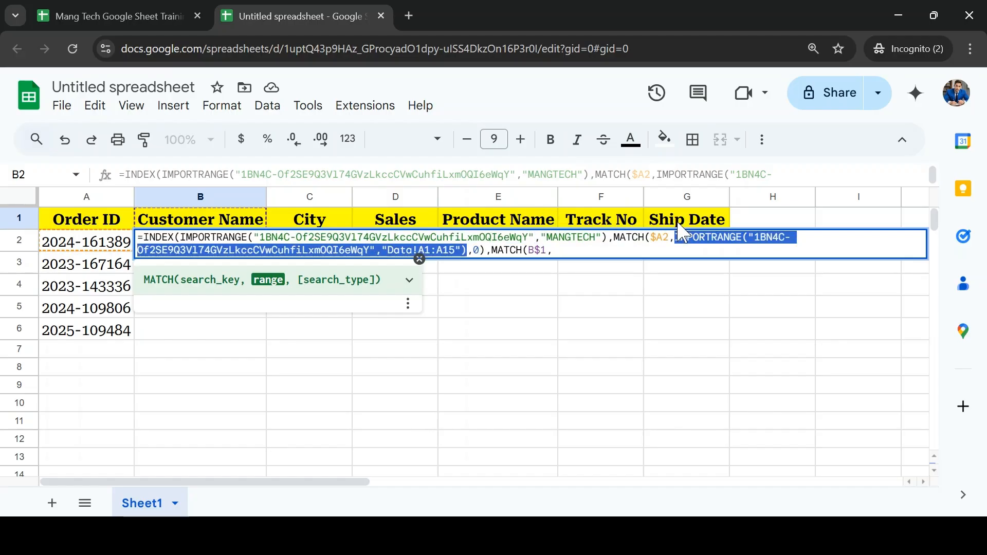
{"action": "left_click", "coordinate": [557, 251]}
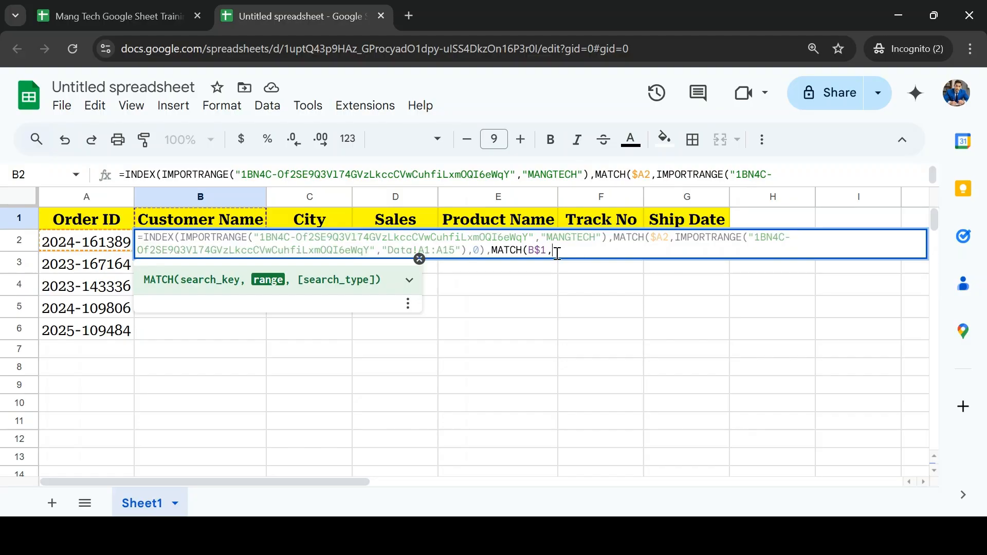
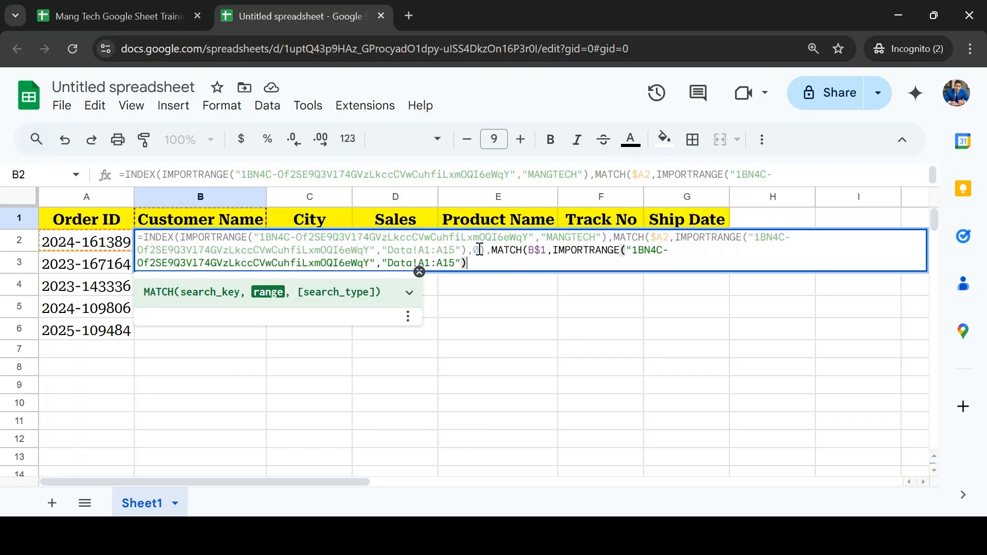
Step: On the training workbook's Data sheet, select the header range A1:M1 and copy its range reference
{"action": "left_click", "coordinate": [169, 15]}
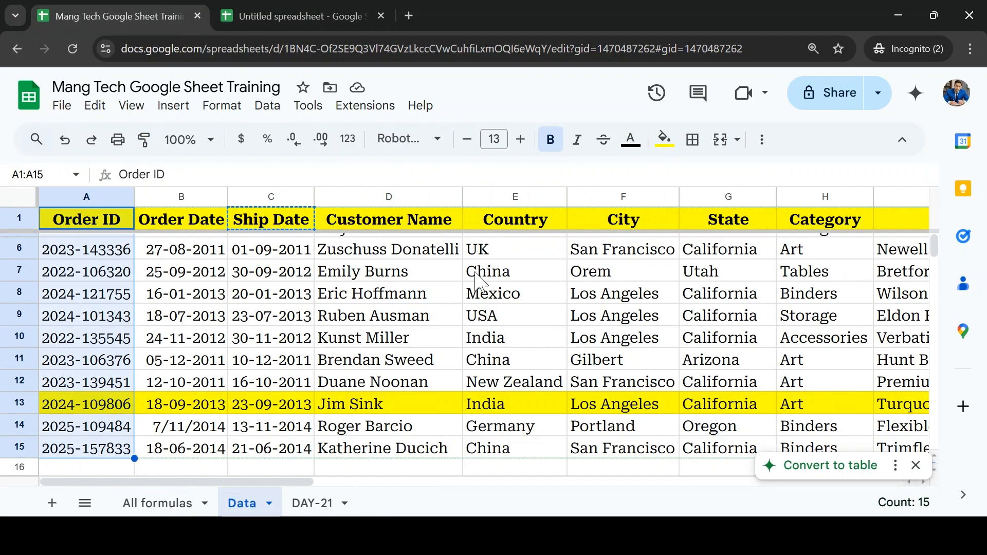
{"action": "left_click", "coordinate": [54, 219]}
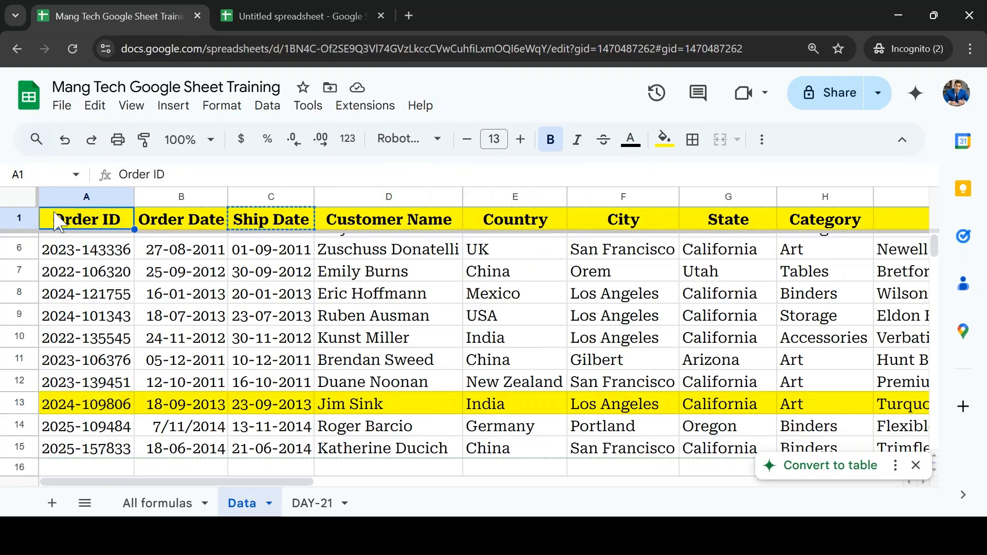
{"action": "key", "text": "ctrl+shift+Right"}
{"action": "left_click", "coordinate": [7, 174]}
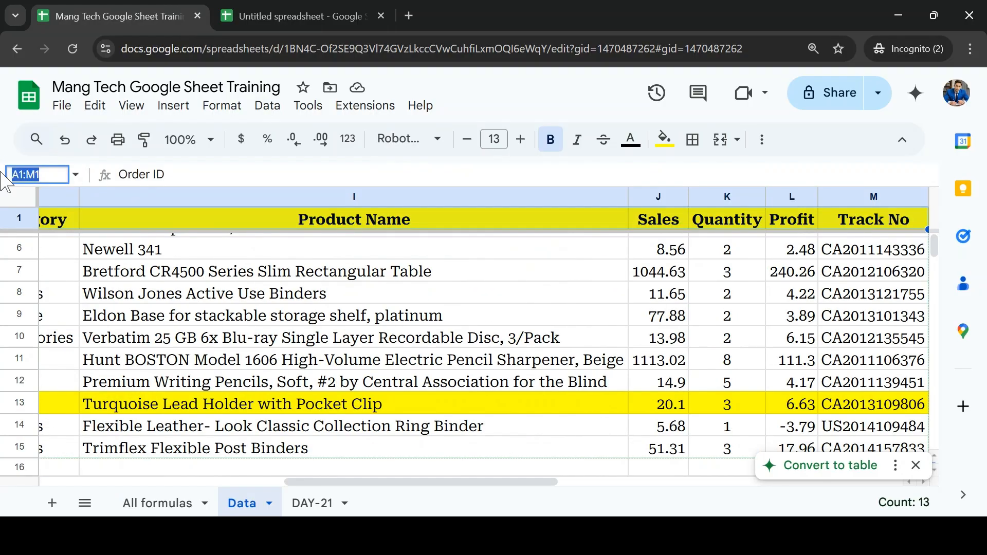
Step: Back in the untitled spreadsheet, change the column MATCH's IMPORTRANGE range string to Data!A1:M1
{"action": "left_click", "coordinate": [311, 17]}
{"action": "left_click", "coordinate": [455, 265]}
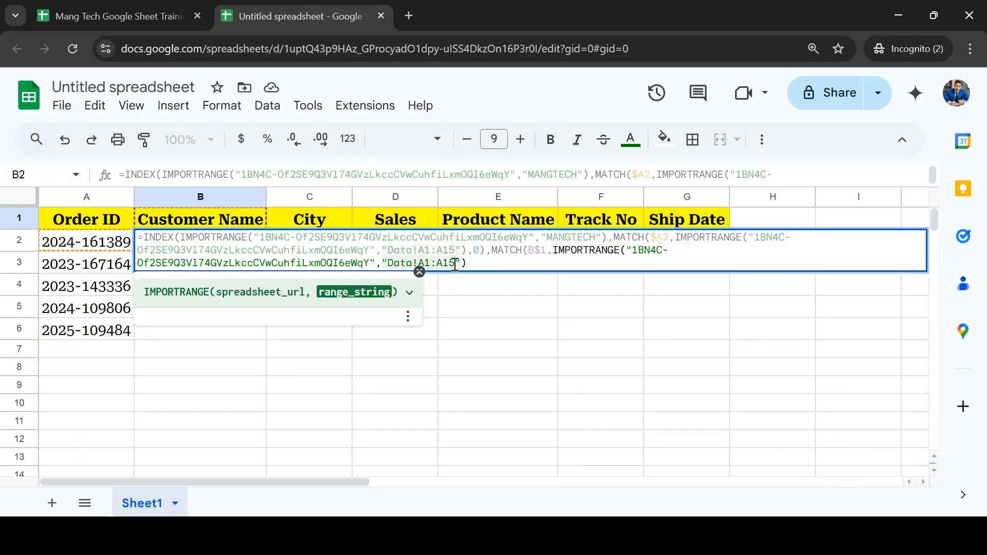
{"action": "double_click", "coordinate": [455, 264]}
{"action": "type", "text": "A1:M1"}
Step: Finish the column MATCH with search type 0, enter the B2 formula and allow access to the source spreadsheet
{"action": "left_click", "coordinate": [469, 264]}
{"action": "type", "text": ",0"}
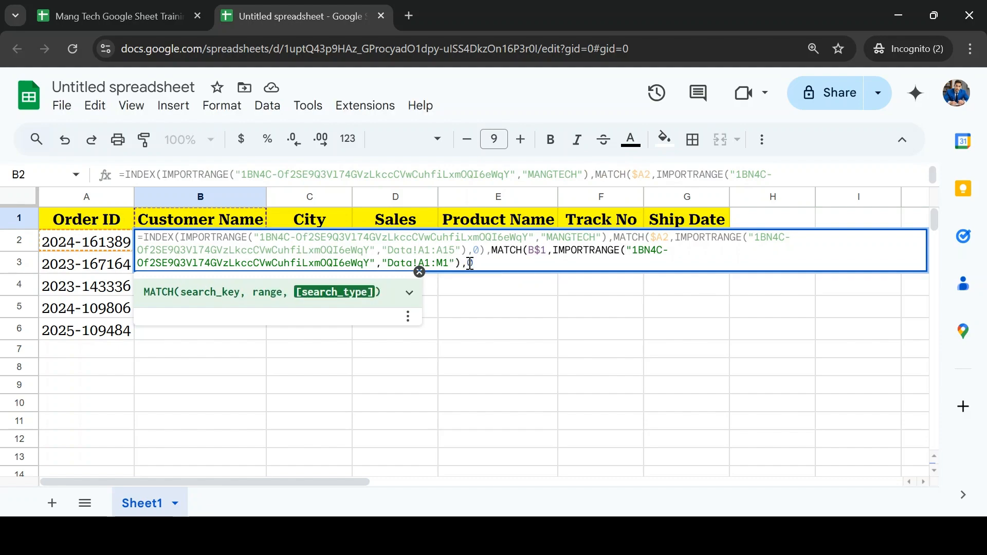
{"action": "type", "text": ")"}
{"action": "key", "text": "Return"}
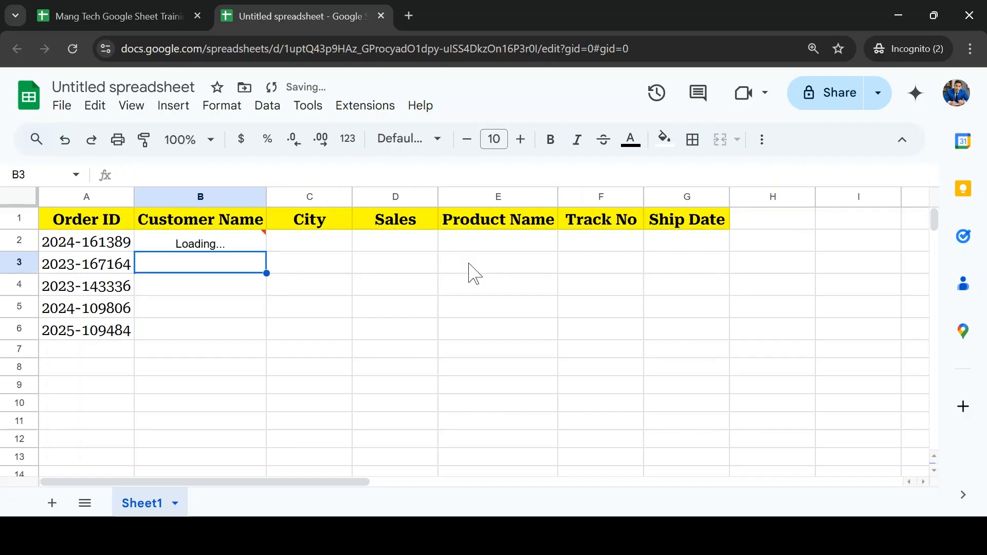
{"action": "key", "text": "Up"}
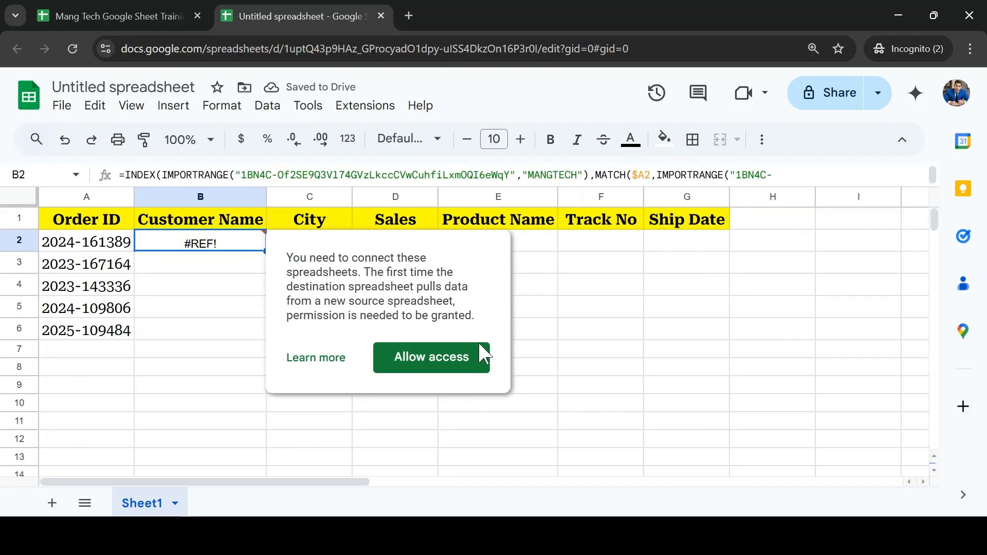
{"action": "left_click", "coordinate": [450, 357]}
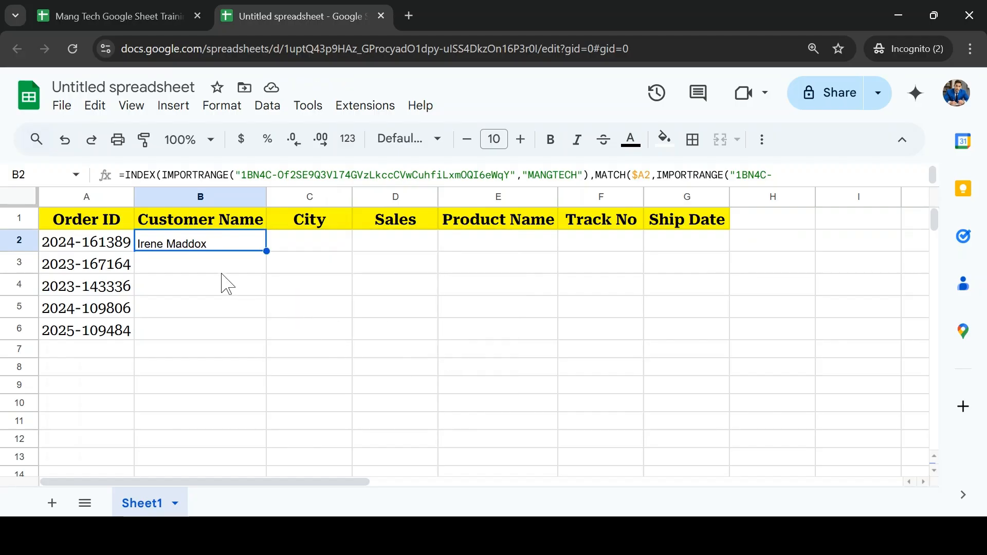
Step: Fill the Customer Name formula from B2 down through B6
{"action": "key", "text": "Left"}
{"action": "key", "text": "ctrl+Down"}
{"action": "key", "text": "Right"}
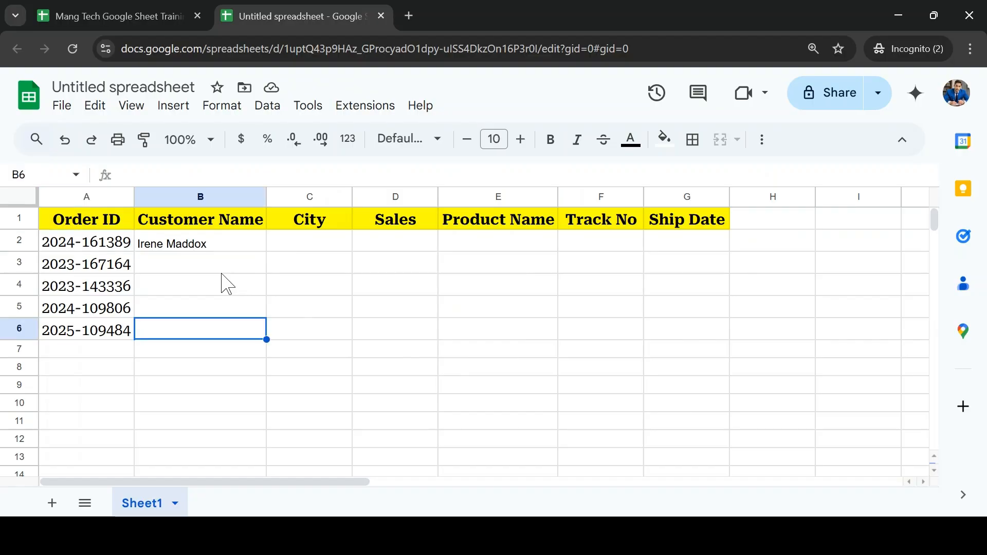
{"action": "key", "text": "ctrl+shift+Up"}
{"action": "key", "text": "ctrl+d"}
Step: Fill the formulas in B2:B6 across to the Ship Date column, covering B2:G6
{"action": "key", "text": "shift+Right"}
{"action": "key", "text": "shift+Right"}
{"action": "key", "text": "shift+Right"}
{"action": "key", "text": "shift+Right"}
{"action": "key", "text": "shift+Right"}
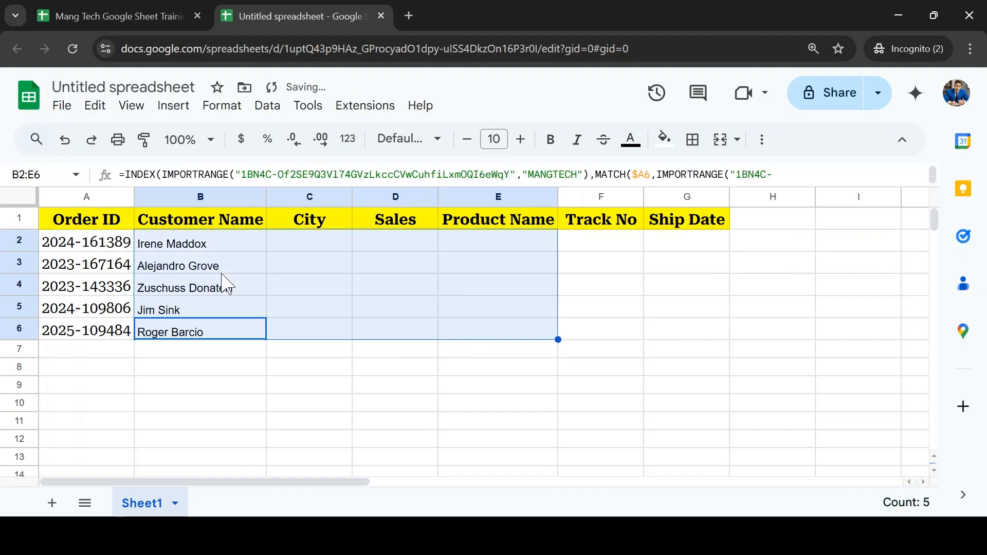
{"action": "key", "text": "ctrl+r"}
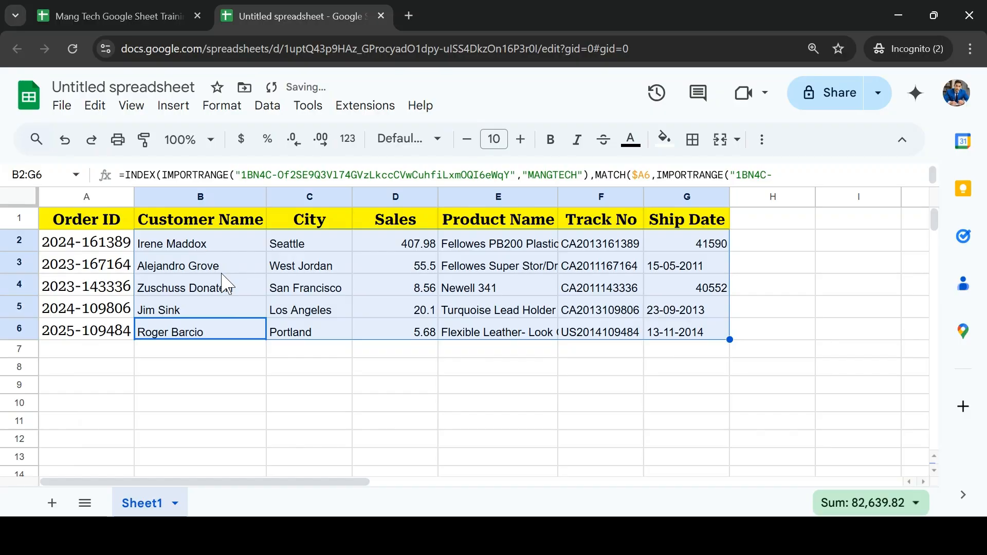
Step: Examine the values returned across the filled lookup table, including the whole record in row 5
{"action": "key", "text": "Down"}
{"action": "key", "text": "Up"}
{"action": "key", "text": "Up"}
{"action": "key", "text": "Up"}
{"action": "key", "text": "Up"}
{"action": "key", "text": "Up"}
{"action": "key", "text": "Right"}
{"action": "key", "text": "Down"}
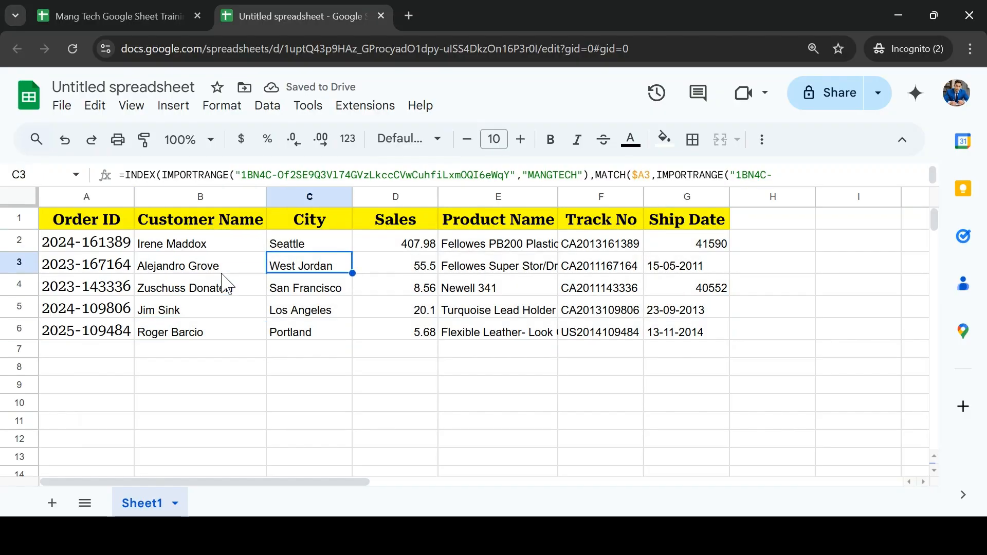
{"action": "key", "text": "Down"}
{"action": "key", "text": "Left"}
{"action": "key", "text": "Left"}
{"action": "key", "text": "Down"}
{"action": "key", "text": "ctrl+shift+Right"}
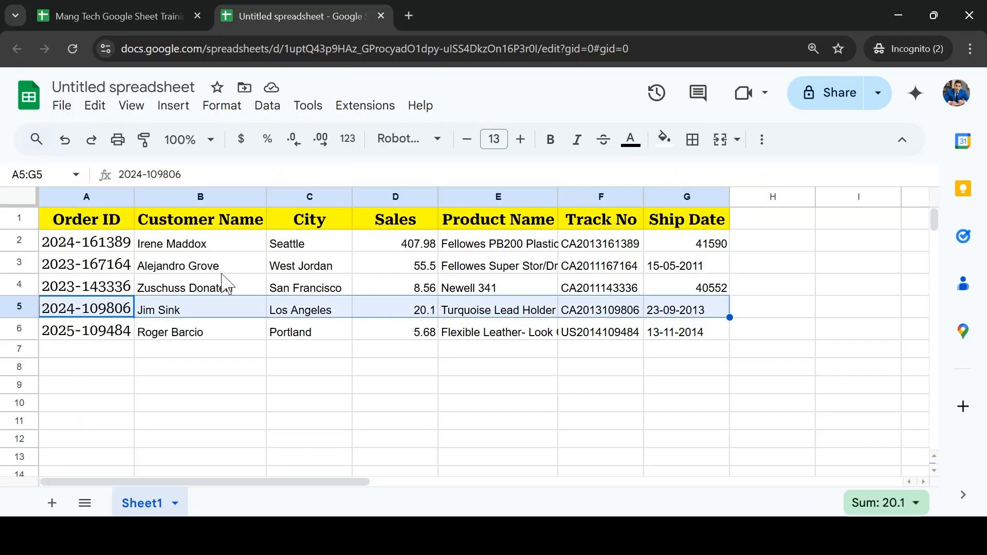
Step: Copy the formatting of Ship Date cell G5 onto the Ship Date range G2:G6
{"action": "key", "text": "Right"}
{"action": "key", "text": "Right"}
{"action": "key", "text": "Right"}
{"action": "key", "text": "Right"}
{"action": "key", "text": "Right"}
{"action": "key", "text": "Right"}
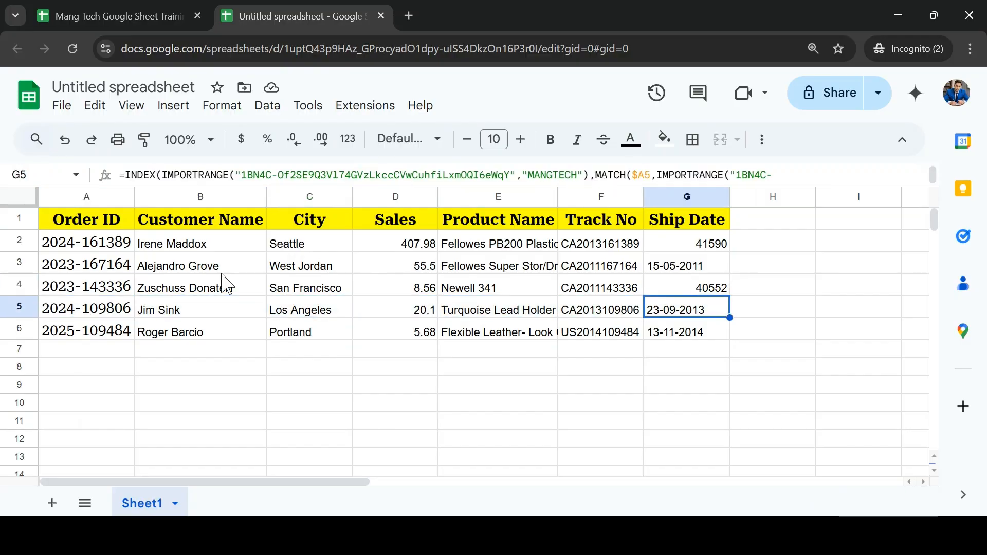
{"action": "left_click", "coordinate": [144, 139]}
{"action": "left_click_drag", "start_coordinate": [712, 244], "coordinate": [724, 341]}
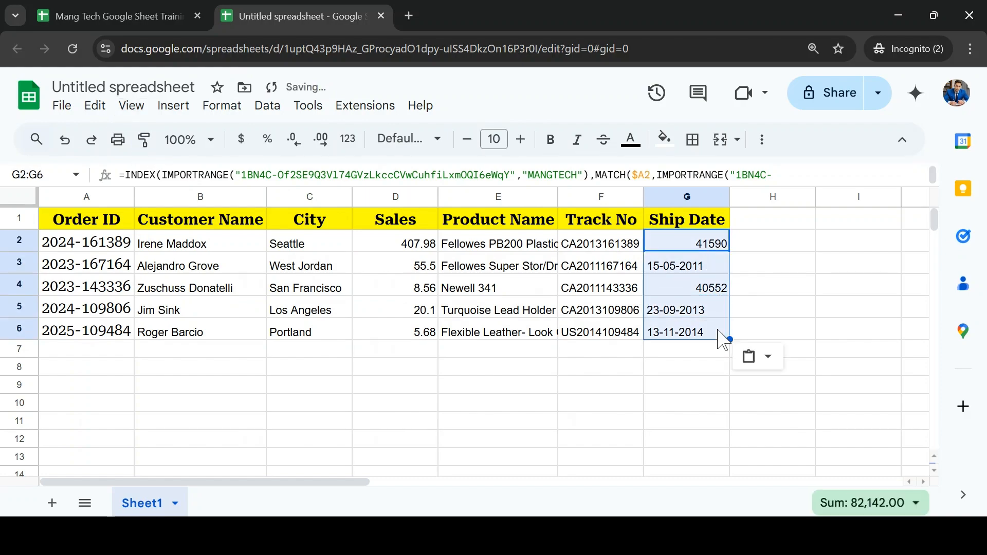
{"action": "left_click", "coordinate": [688, 271]}
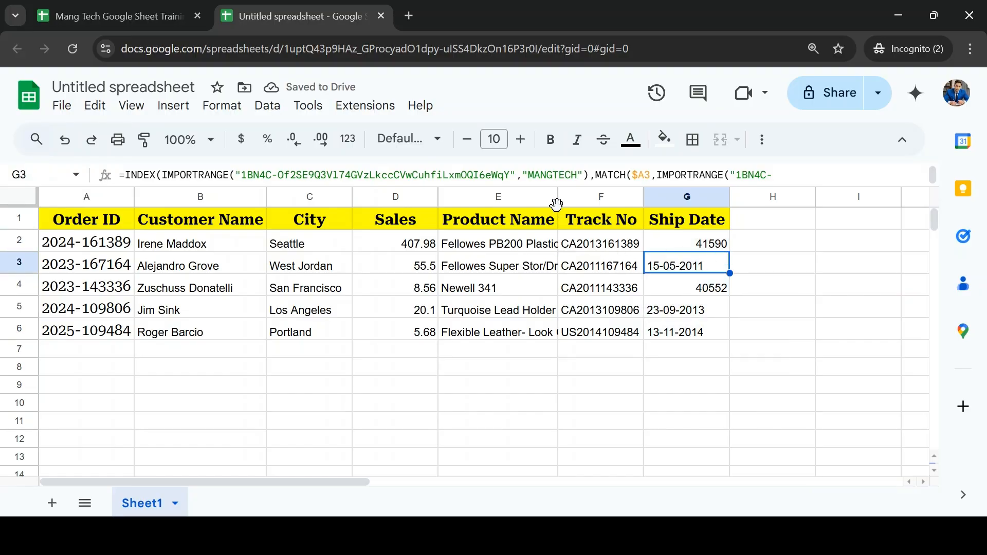
Step: Replace the City header in C1 with a copy of the Track No header from F1
{"action": "left_click", "coordinate": [291, 217]}
{"action": "left_click", "coordinate": [596, 225]}
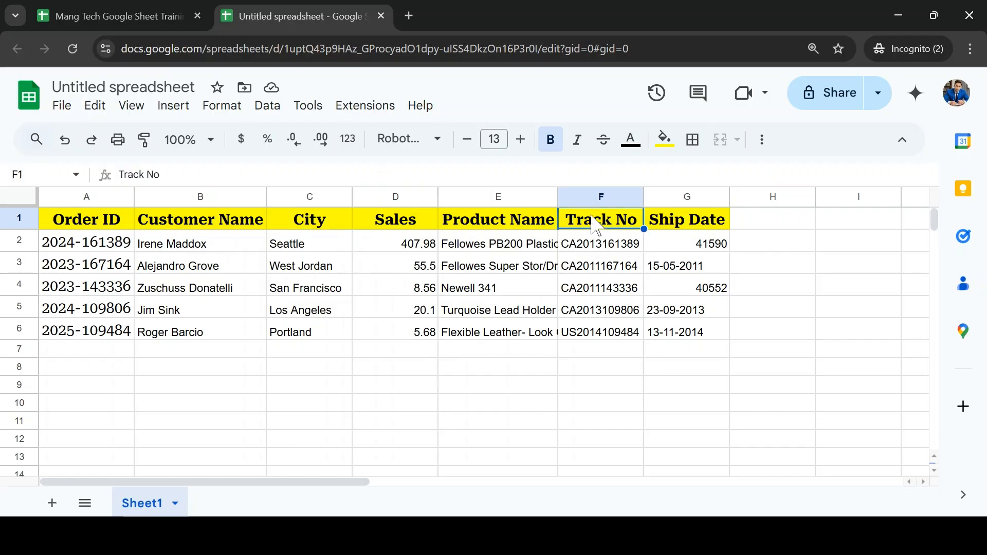
{"action": "key", "text": "ctrl+c"}
{"action": "left_click", "coordinate": [328, 211]}
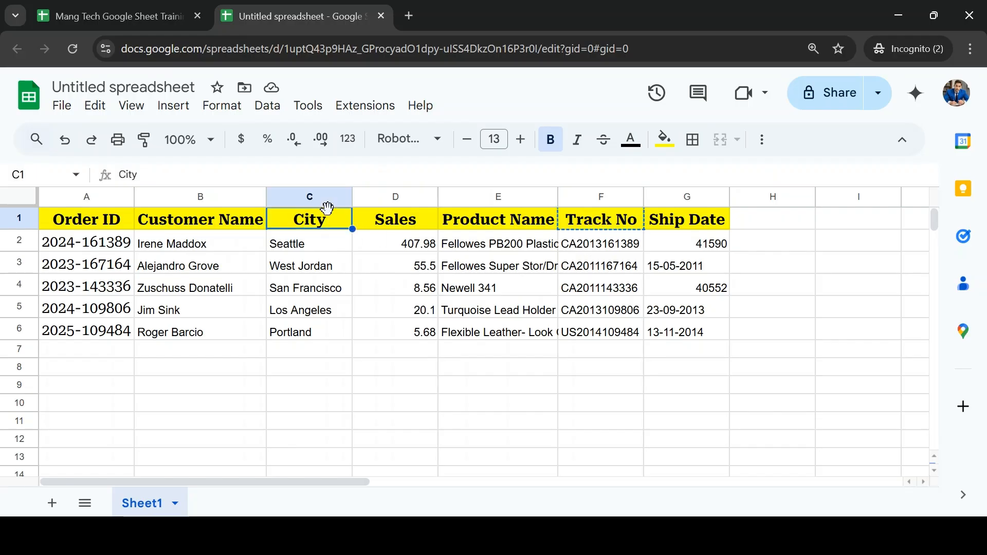
{"action": "key", "text": "ctrl+v"}
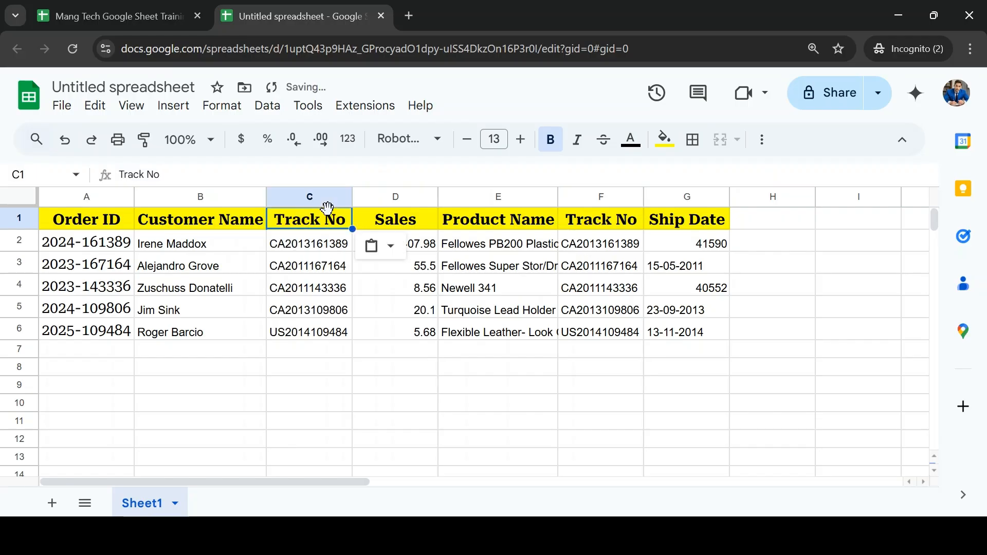
{"action": "left_click", "coordinate": [481, 245]}
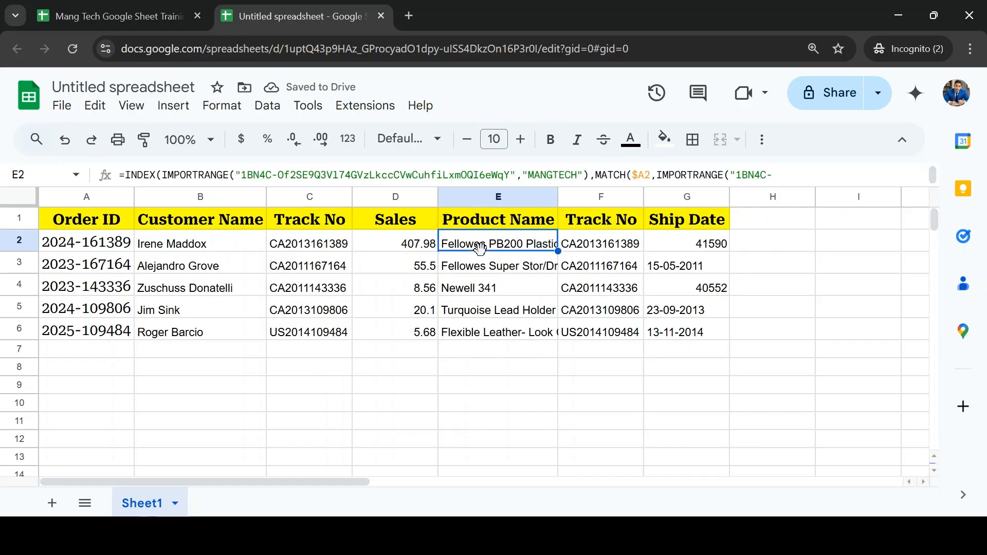
Step: Switch to the Mang Tech Google Sheet Training spreadsheet and examine the Data sheet's columns from Product Name to Track No
{"action": "left_click", "coordinate": [617, 285]}
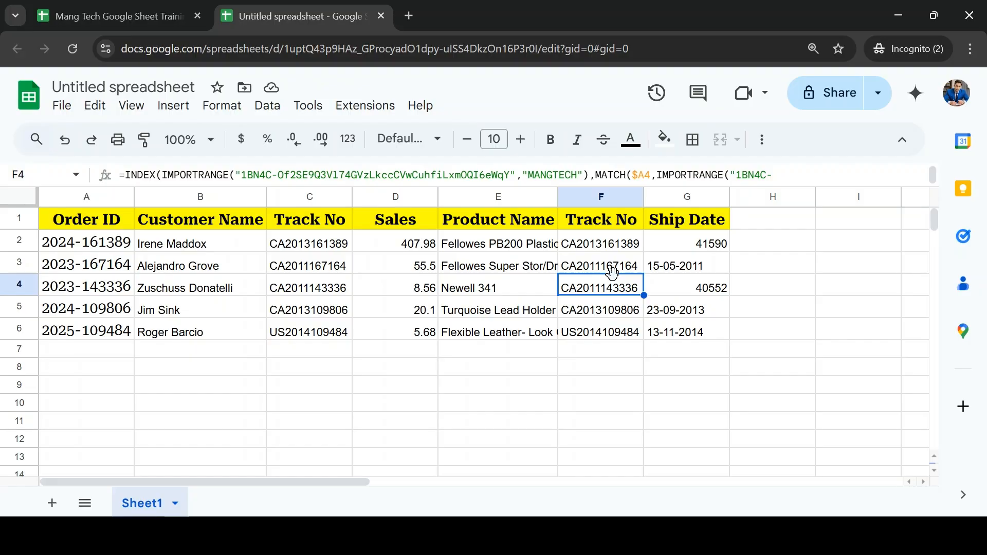
{"action": "left_click", "coordinate": [86, 7]}
{"action": "left_click", "coordinate": [498, 273]}
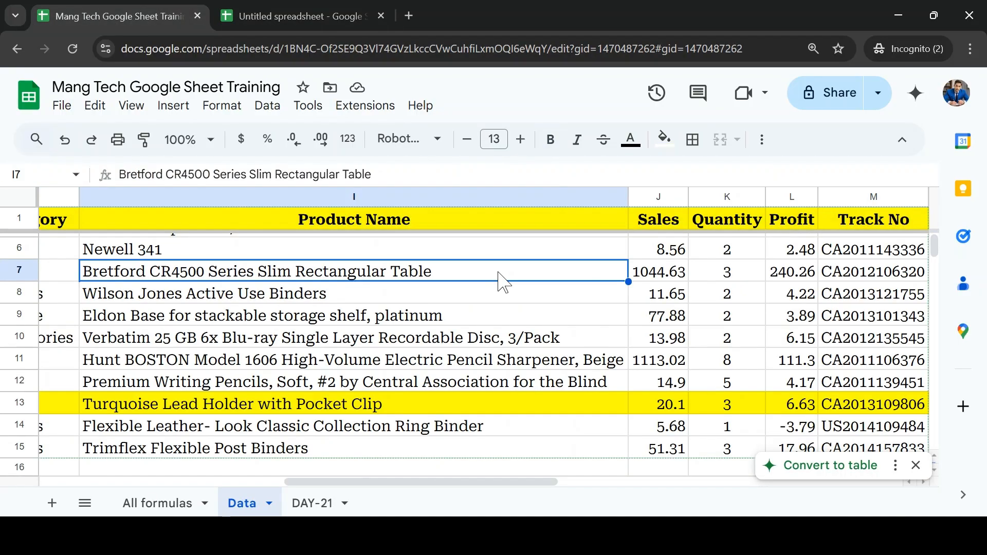
{"action": "key", "text": "Right"}
{"action": "key", "text": "Right"}
{"action": "key", "text": "Right"}
{"action": "key", "text": "Right"}
{"action": "key", "text": "Right"}
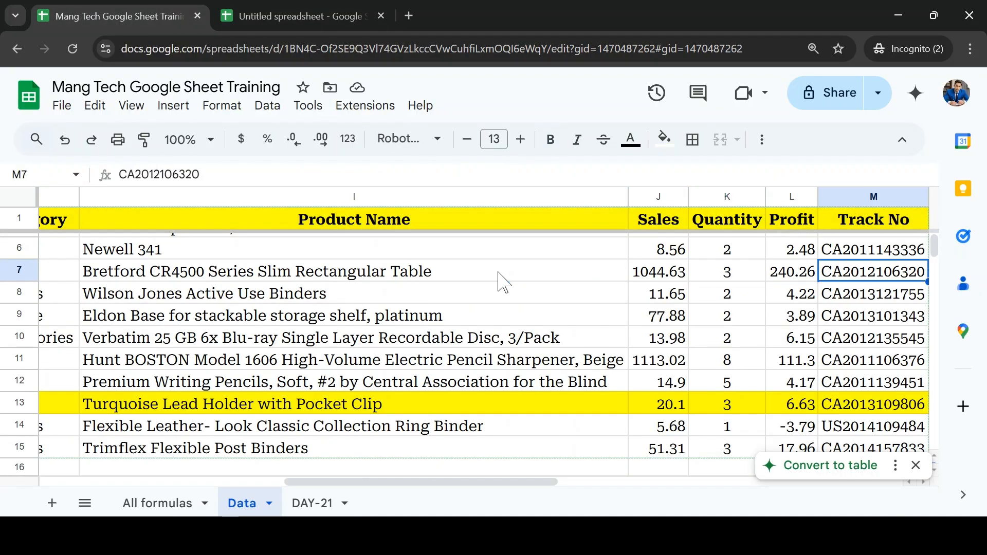
{"action": "key", "text": "Left"}
{"action": "key", "text": "Left"}
{"action": "key", "text": "Up"}
{"action": "key", "text": "Up"}
{"action": "key", "text": "Up"}
{"action": "key", "text": "Up"}
{"action": "key", "text": "Up"}
{"action": "key", "text": "Up"}
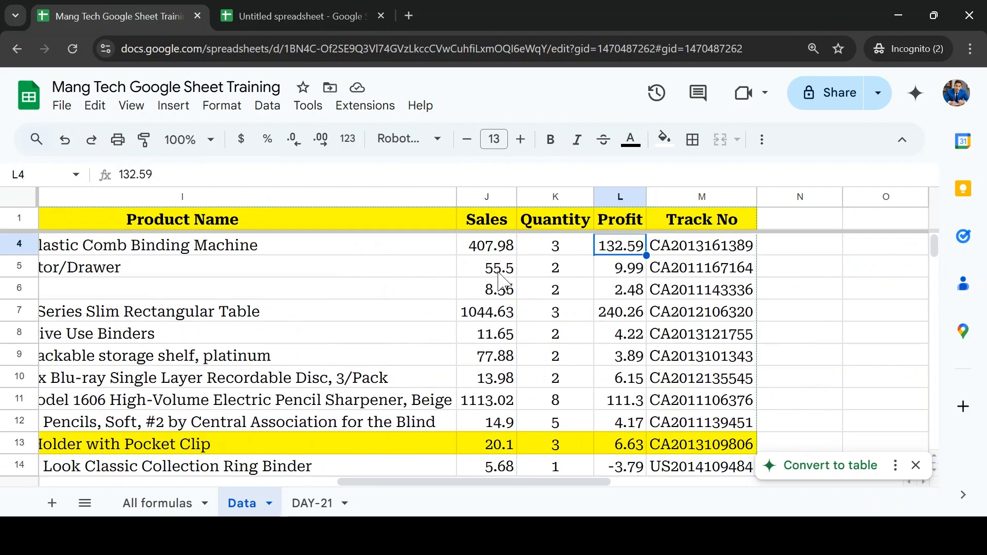
Step: Examine the Data sheet's order records from the Order ID column across to the Product Name column
{"action": "key", "text": "Home"}
{"action": "key", "text": "Down"}
{"action": "key", "text": "Down"}
{"action": "key", "text": "Right"}
{"action": "key", "text": "Right"}
{"action": "key", "text": "Right"}
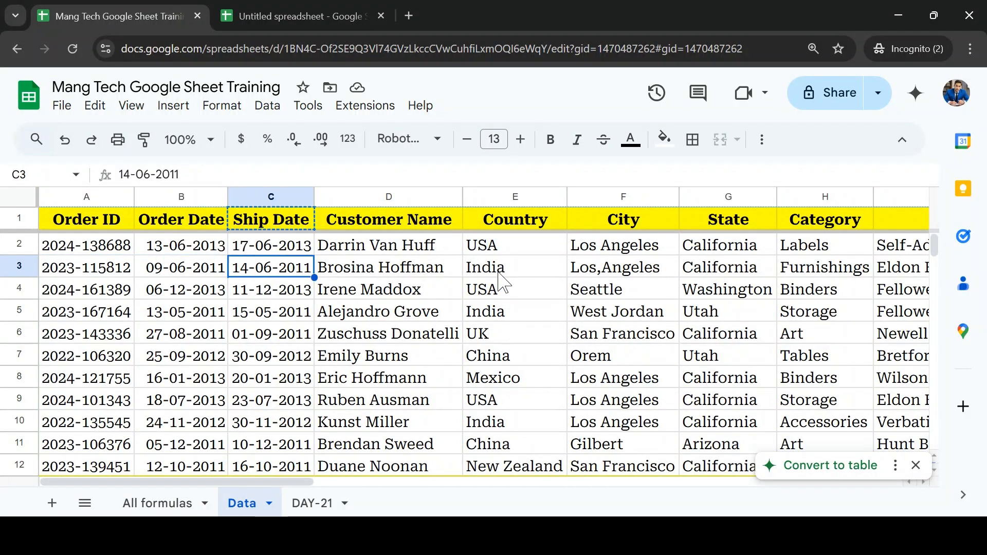
{"action": "key", "text": "Right"}
{"action": "key", "text": "Right"}
{"action": "key", "text": "Right"}
{"action": "key", "text": "Right"}
{"action": "key", "text": "Right"}
{"action": "key", "text": "Right"}
{"action": "key", "text": "Right"}
{"action": "key", "text": "Right"}
{"action": "key", "text": "Right"}
{"action": "key", "text": "Right"}
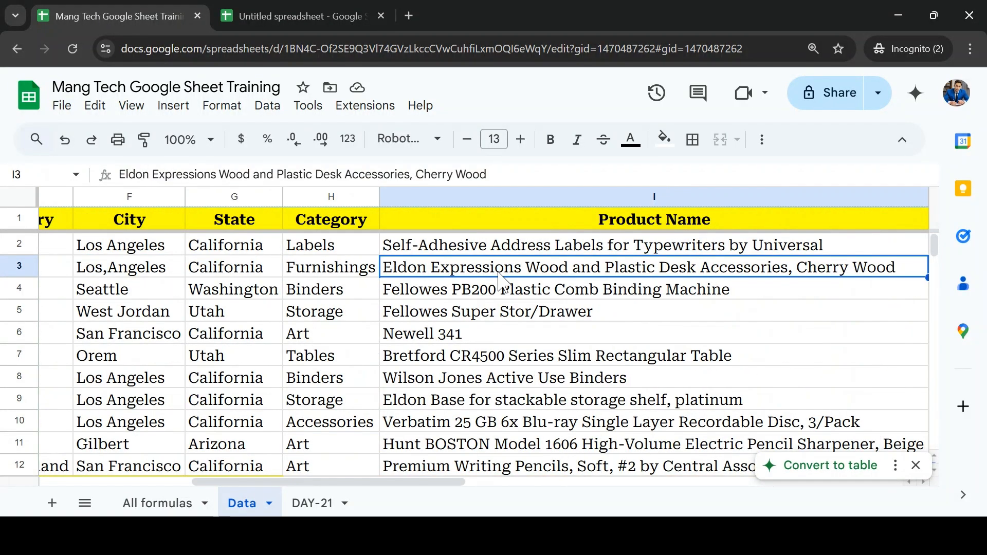
Step: Review the VLOOKUP, HLOOKUP, XLOOKUP, INDEX and MATCH entries in the Lookup & Reference list on the All formulas sheet
{"action": "left_click", "coordinate": [157, 505]}
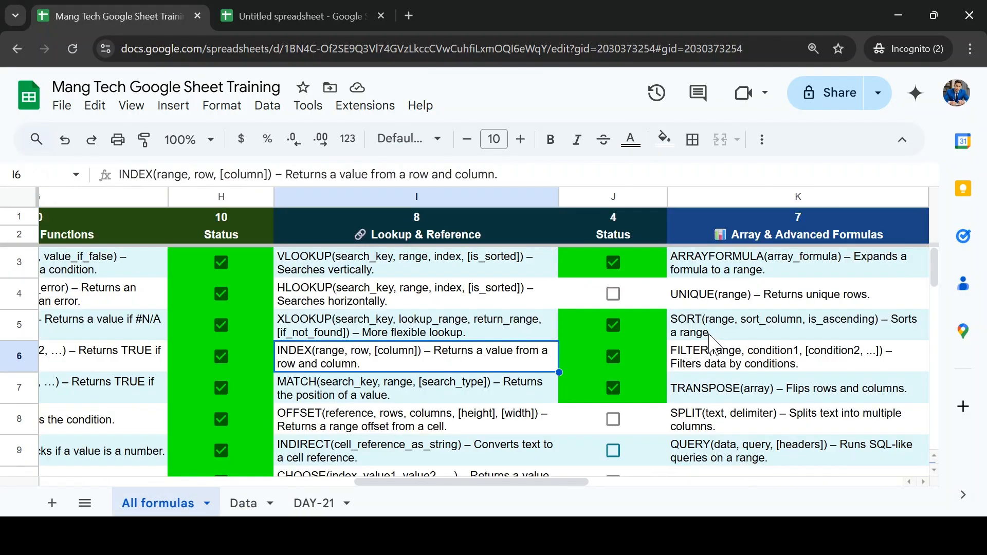
{"action": "left_click", "coordinate": [410, 269]}
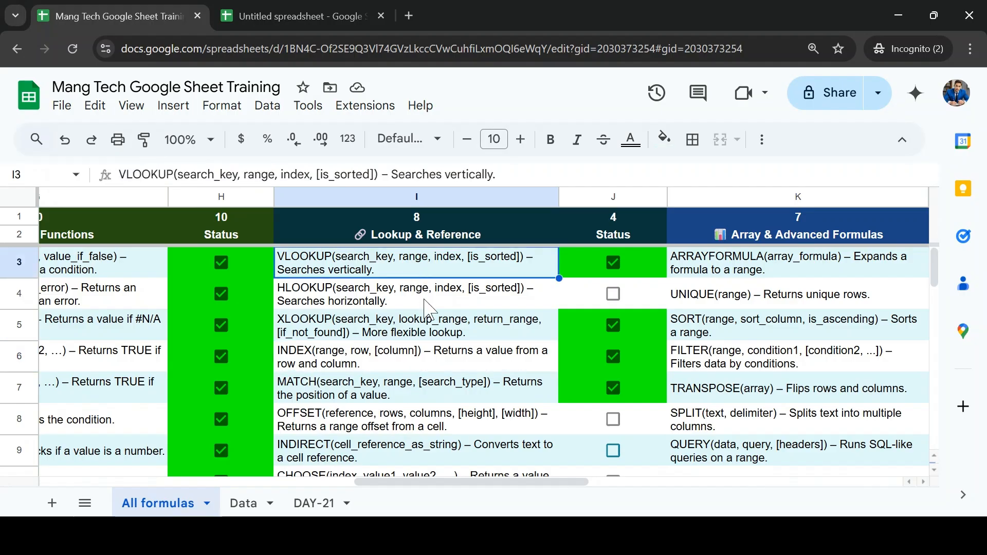
{"action": "left_click", "coordinate": [427, 303]}
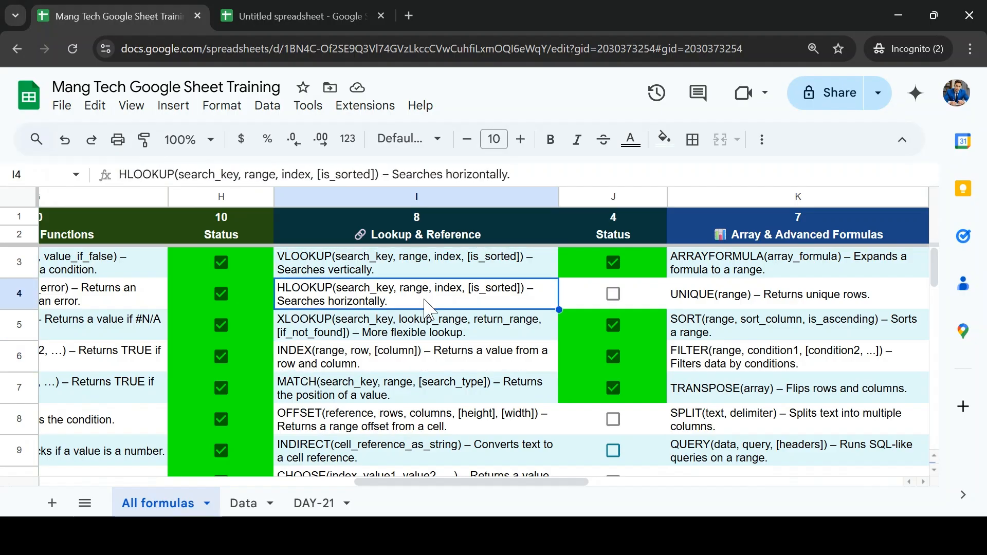
{"action": "left_click", "coordinate": [409, 267]}
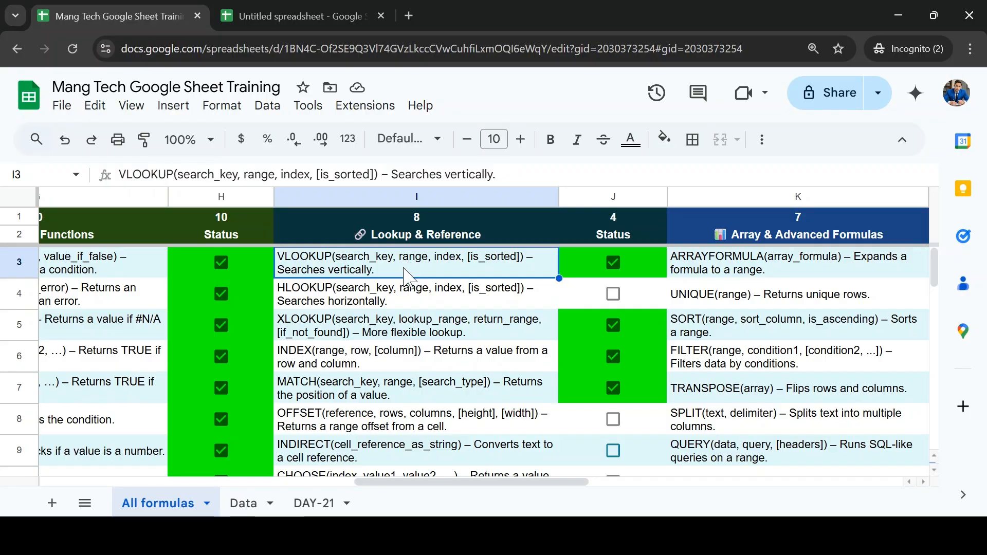
{"action": "left_click", "coordinate": [385, 329]}
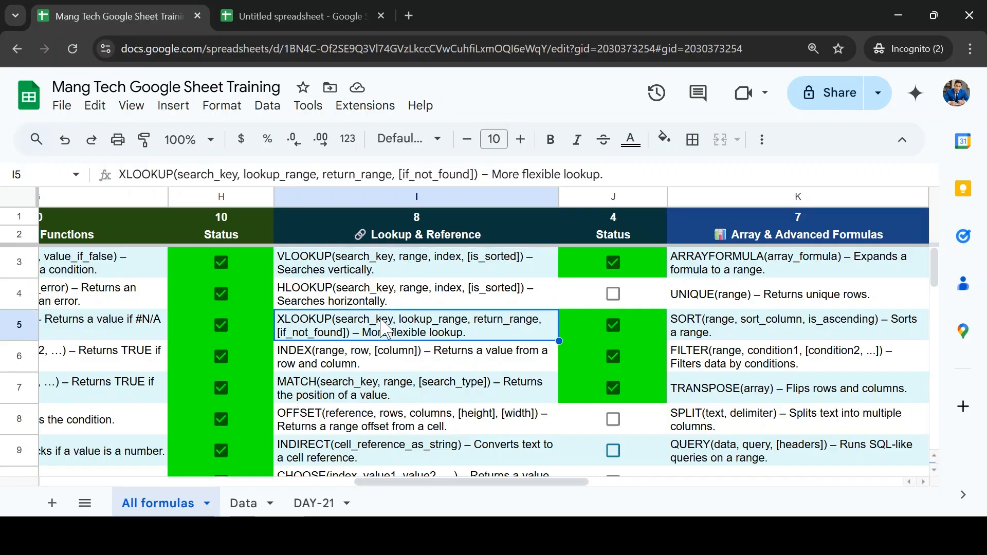
{"action": "left_click", "coordinate": [369, 356]}
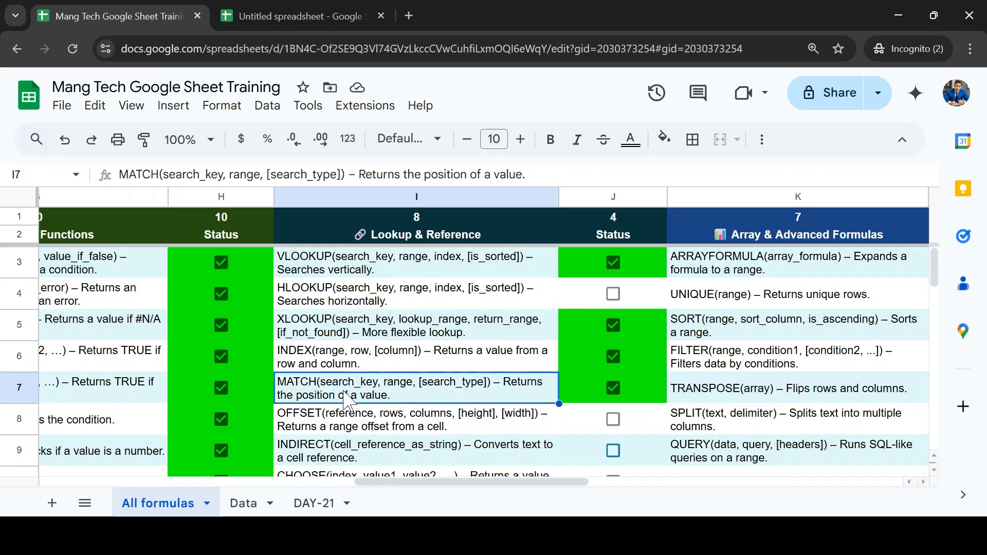
{"action": "key", "text": "shift+Up"}
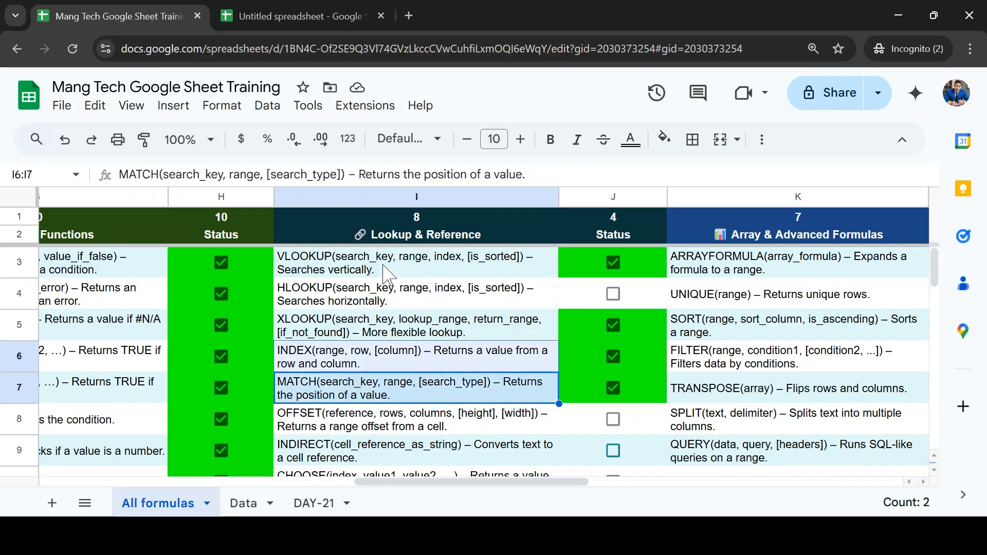
{"action": "left_click", "coordinate": [387, 272]}
{"action": "left_click", "coordinate": [354, 339]}
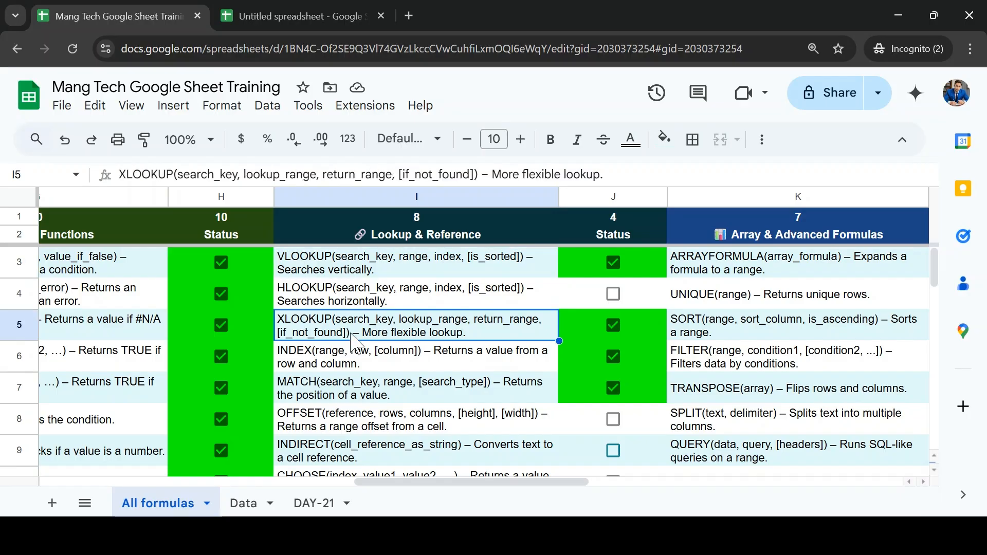
Step: Review the unticked OFFSET, INDIRECT and CHOOSE entries against the completed ones in the Lookup & Reference list
{"action": "key", "text": "Down"}
{"action": "key", "text": "Down"}
{"action": "key", "text": "Down"}
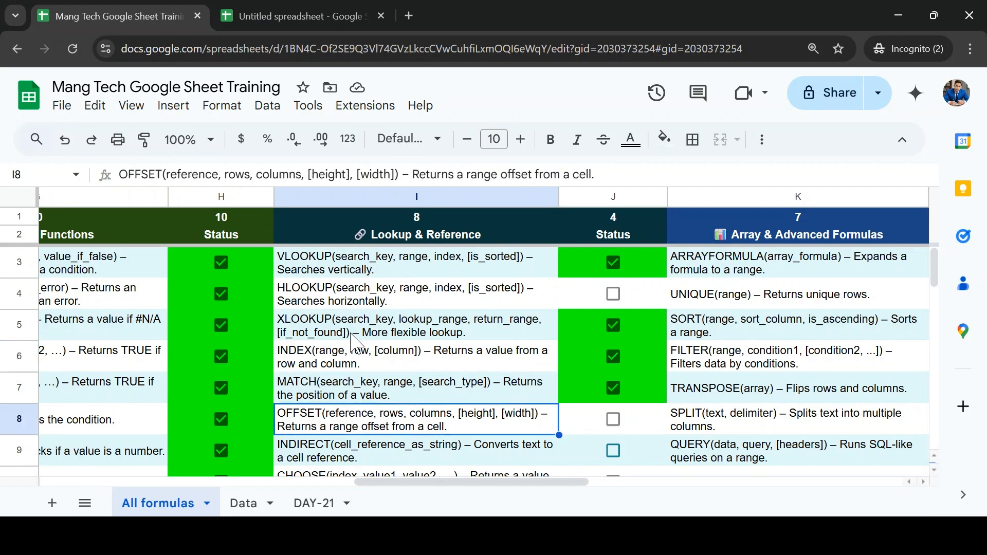
{"action": "key", "text": "Up"}
{"action": "key", "text": "Up"}
{"action": "key", "text": "Up"}
{"action": "key", "text": "Up"}
{"action": "key", "text": "Down"}
{"action": "key", "text": "Down"}
{"action": "key", "text": "Down"}
{"action": "key", "text": "Down"}
{"action": "key", "text": "Down"}
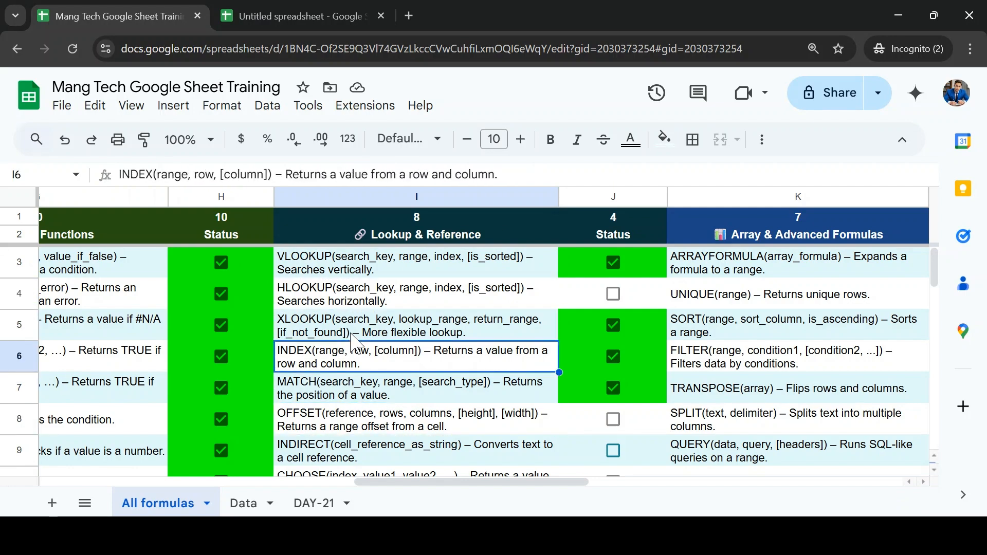
{"action": "key", "text": "Up"}
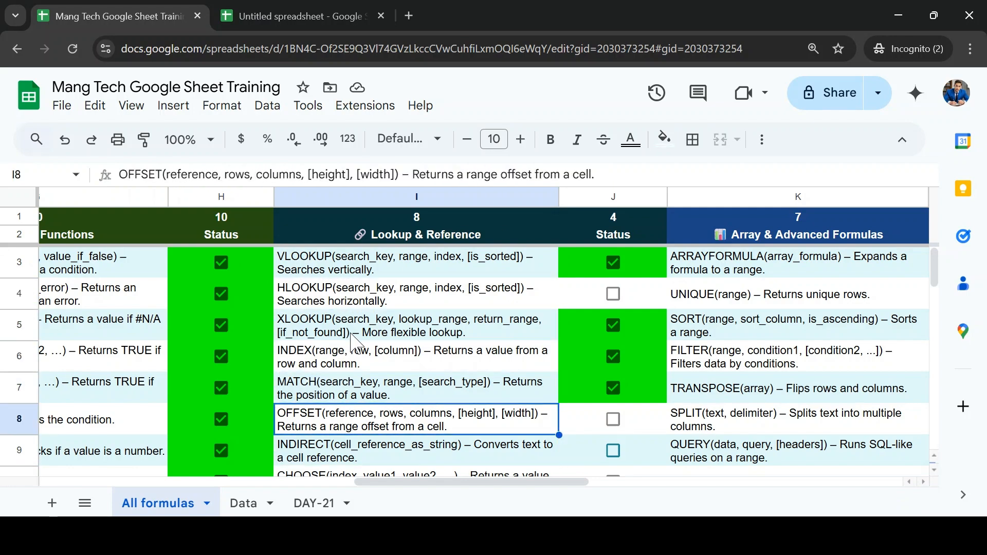
{"action": "key", "text": "shift+Down"}
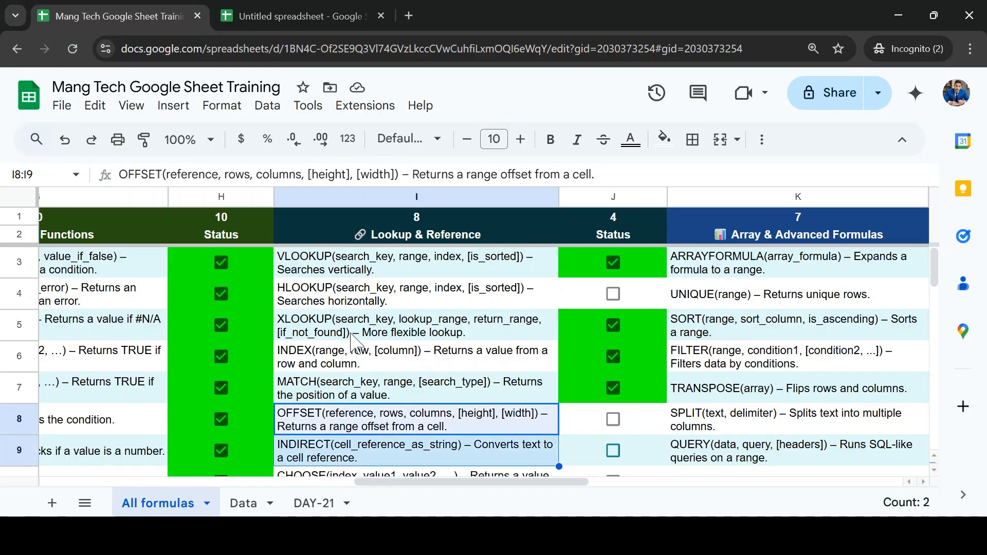
{"action": "scroll", "coordinate": [352, 334], "scroll_direction": "down", "scroll_amount": 3}
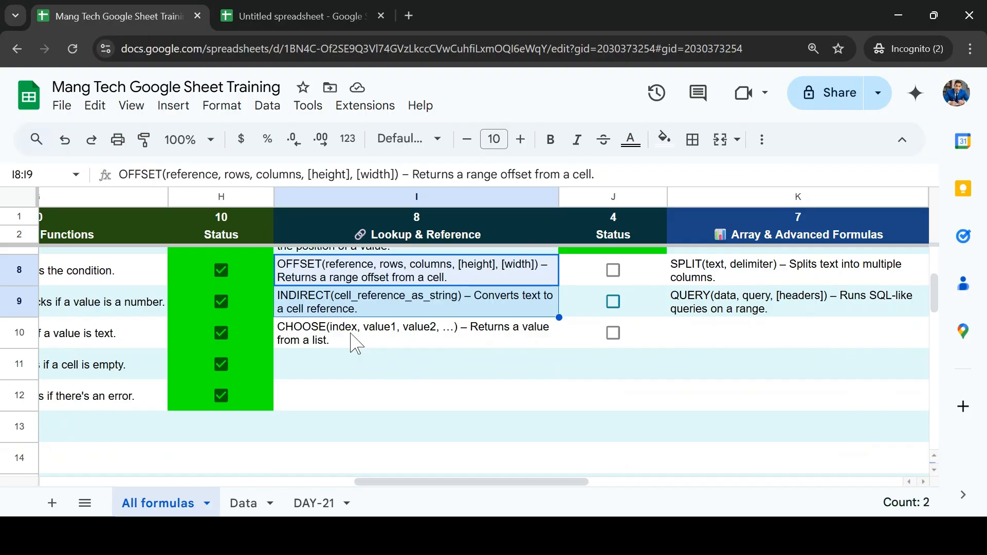
{"action": "scroll", "coordinate": [357, 343], "scroll_direction": "up", "scroll_amount": 3}
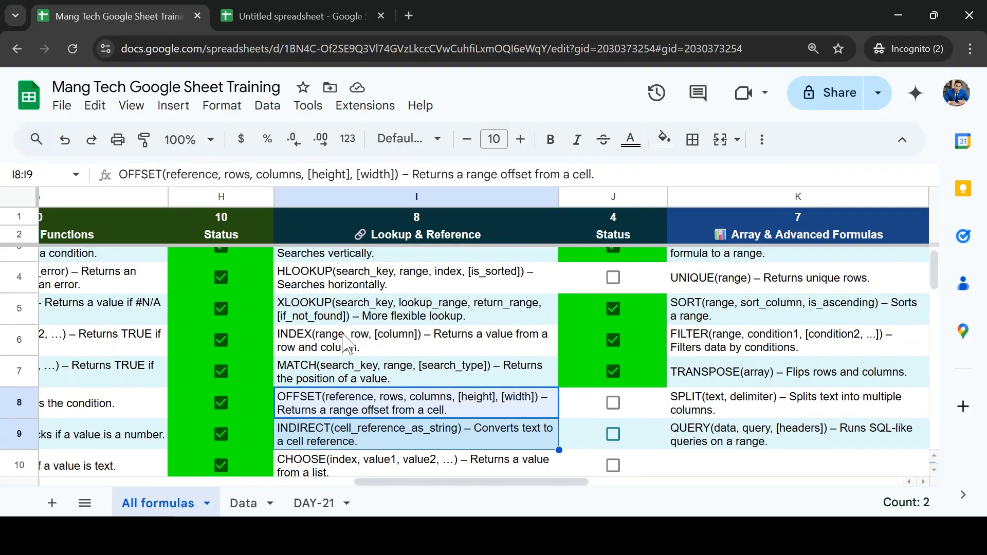
{"action": "scroll", "coordinate": [355, 343], "scroll_direction": "down", "scroll_amount": 2}
{"action": "scroll", "coordinate": [349, 344], "scroll_direction": "down", "scroll_amount": 5}
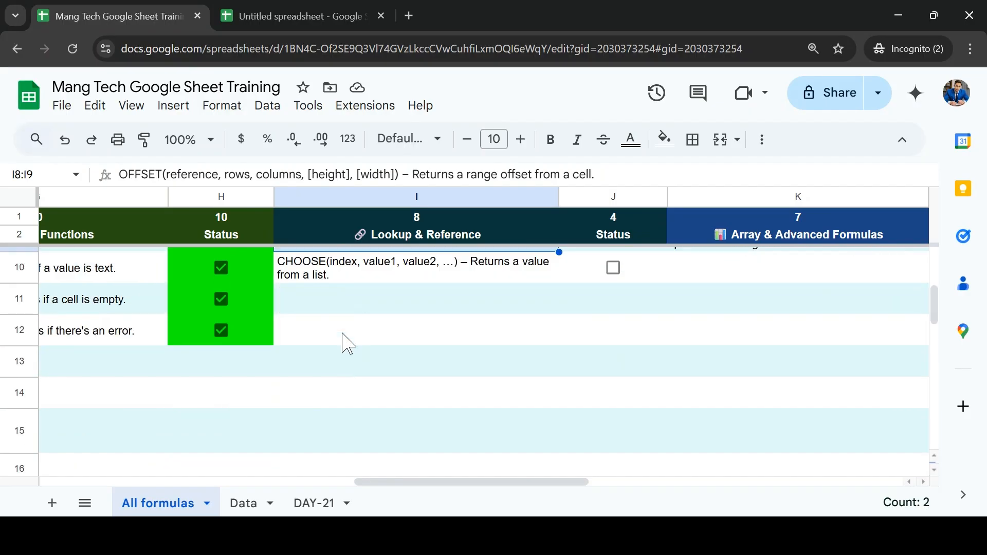
{"action": "scroll", "coordinate": [346, 342], "scroll_direction": "up", "scroll_amount": 4}
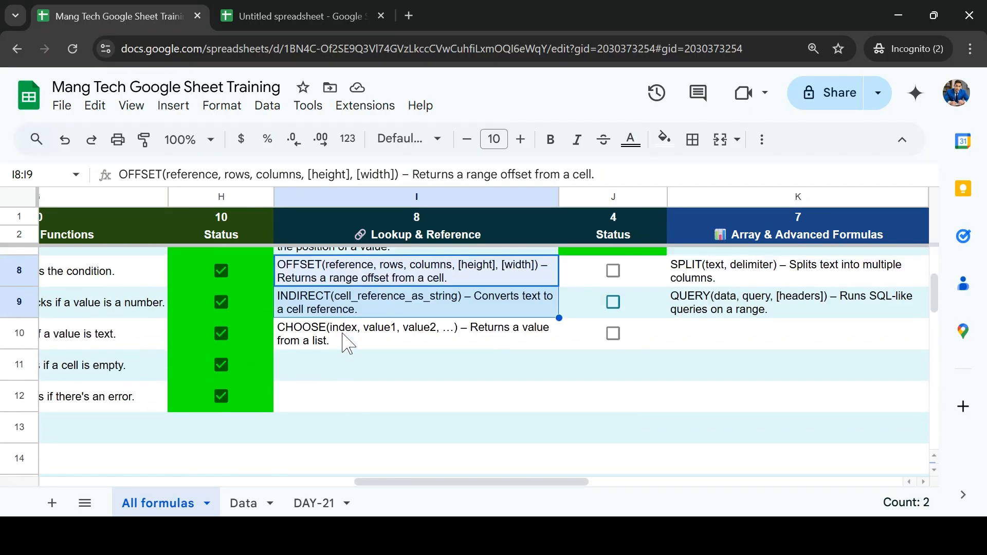
Step: Examine the completed function categories and the formula progress charts below them on the All formulas sheet
{"action": "scroll", "coordinate": [81, 450], "scroll_direction": "left", "scroll_amount": 5}
{"action": "scroll", "coordinate": [85, 454], "scroll_direction": "left", "scroll_amount": 3}
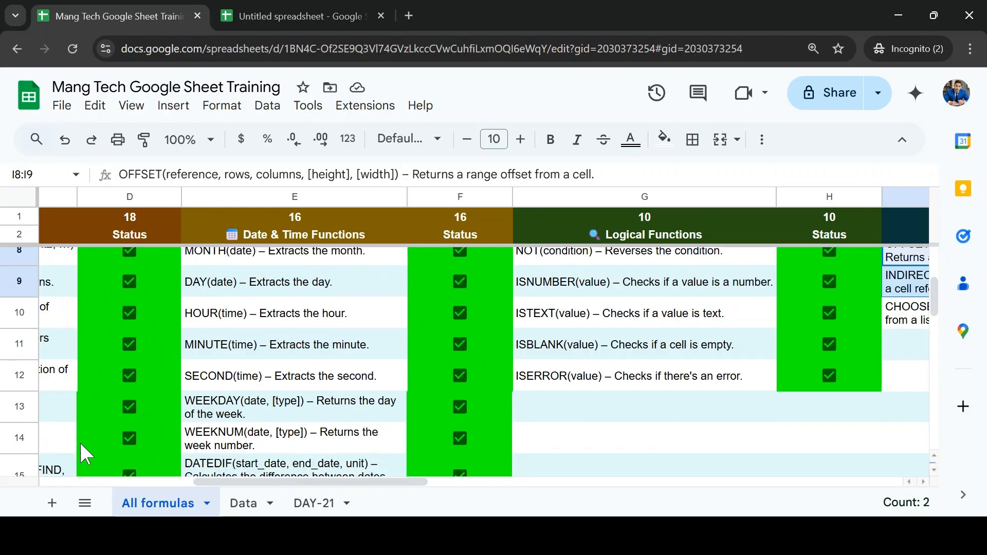
{"action": "scroll", "coordinate": [85, 454], "scroll_direction": "down", "scroll_amount": 8}
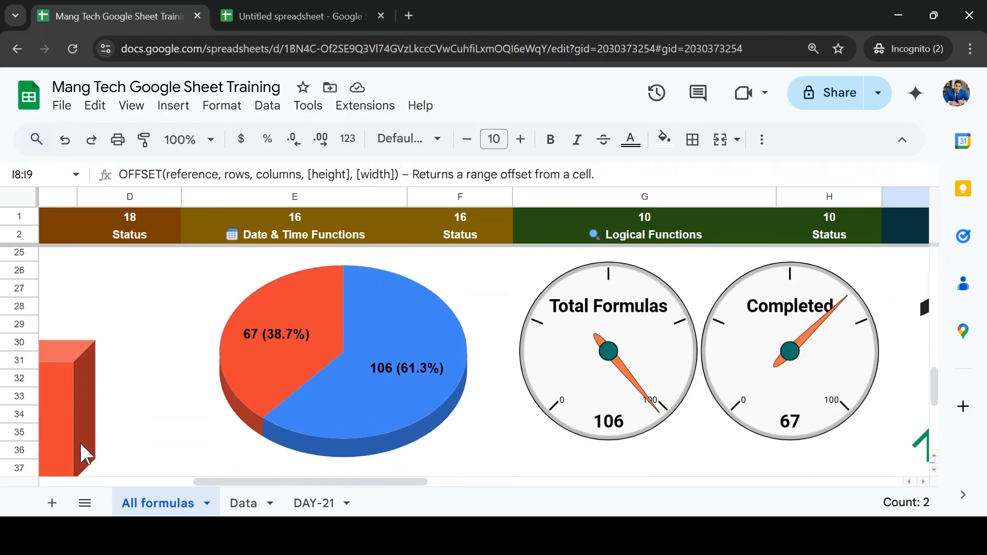
{"action": "scroll", "coordinate": [82, 446], "scroll_direction": "up", "scroll_amount": 2}
{"action": "scroll", "coordinate": [82, 446], "scroll_direction": "left", "scroll_amount": 1}
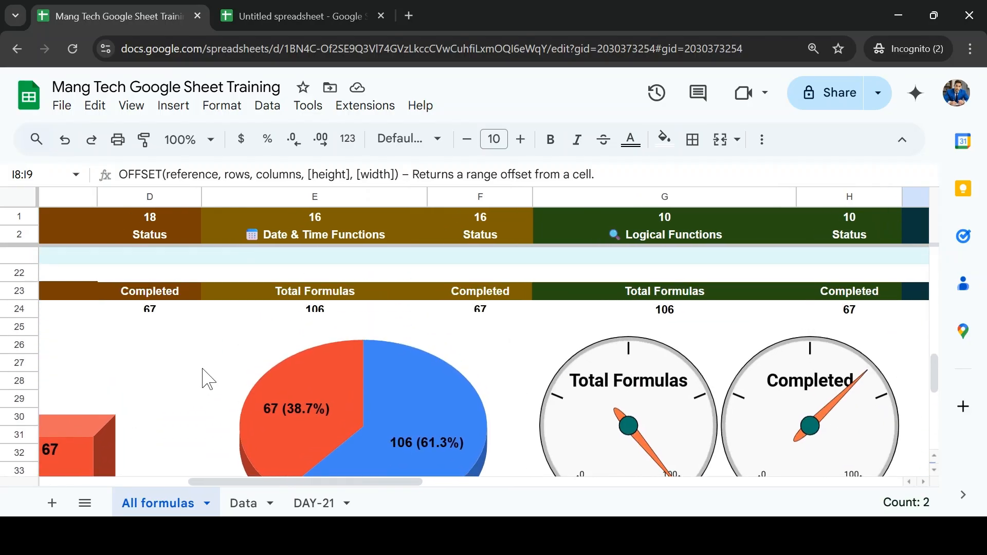
{"action": "scroll", "coordinate": [240, 380], "scroll_direction": "down", "scroll_amount": 5}
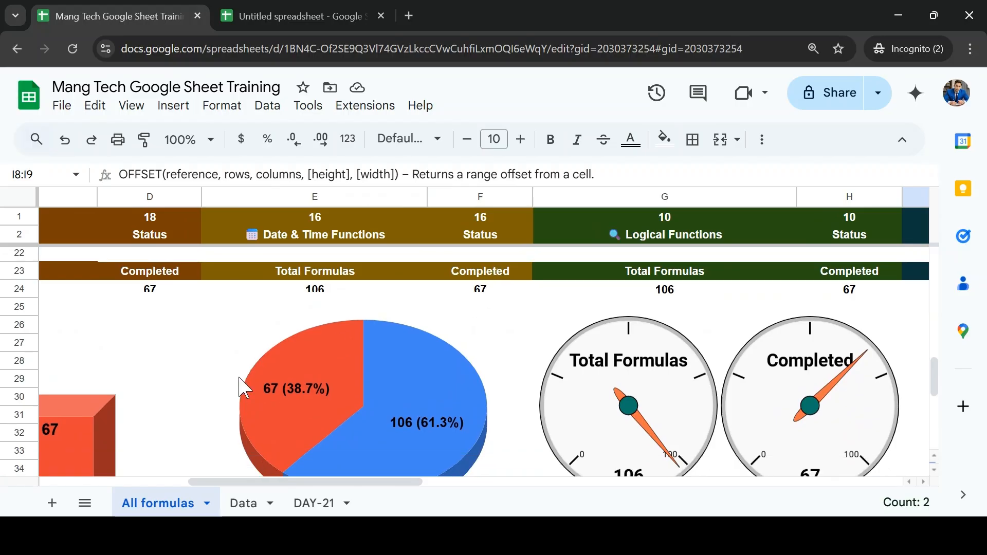
{"action": "scroll", "coordinate": [239, 380], "scroll_direction": "left", "scroll_amount": 4}
{"action": "scroll", "coordinate": [239, 379], "scroll_direction": "up", "scroll_amount": 5}
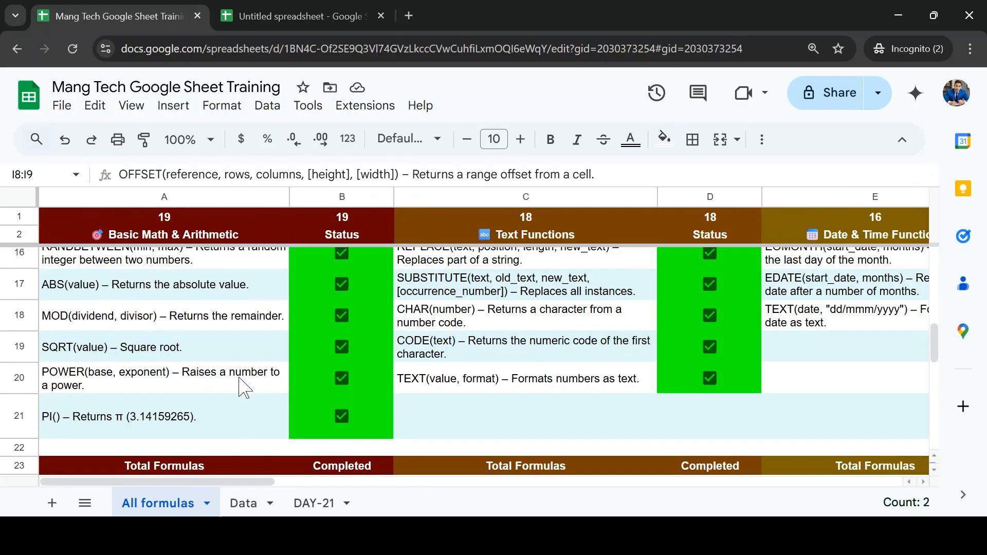
{"action": "scroll", "coordinate": [239, 379], "scroll_direction": "down", "scroll_amount": 5}
{"action": "scroll", "coordinate": [239, 379], "scroll_direction": "right", "scroll_amount": 6}
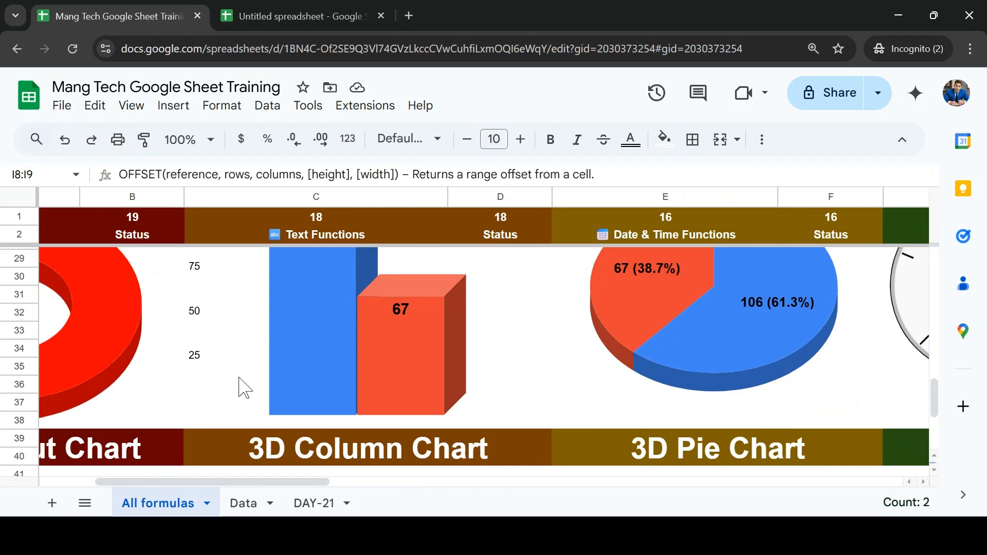
{"action": "scroll", "coordinate": [239, 378], "scroll_direction": "up", "scroll_amount": 4}
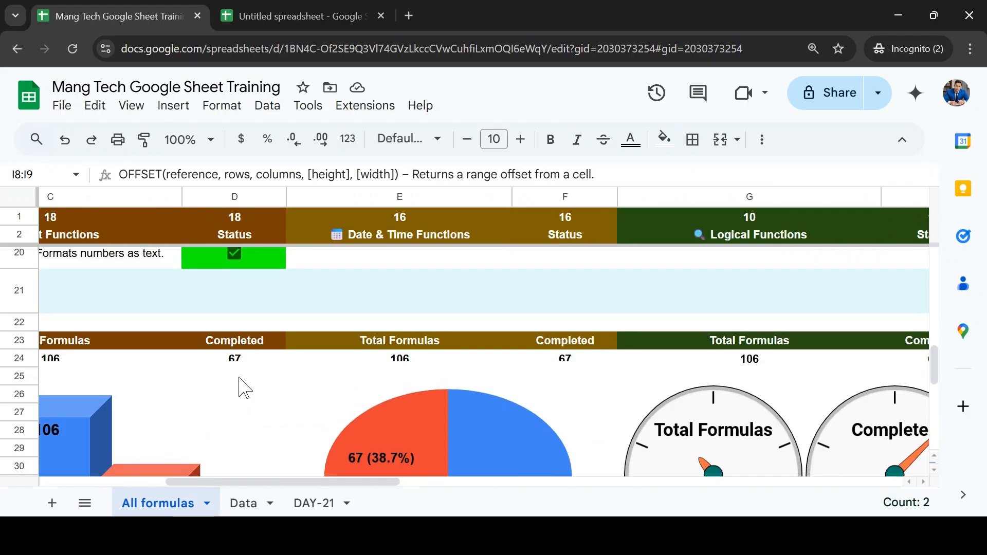